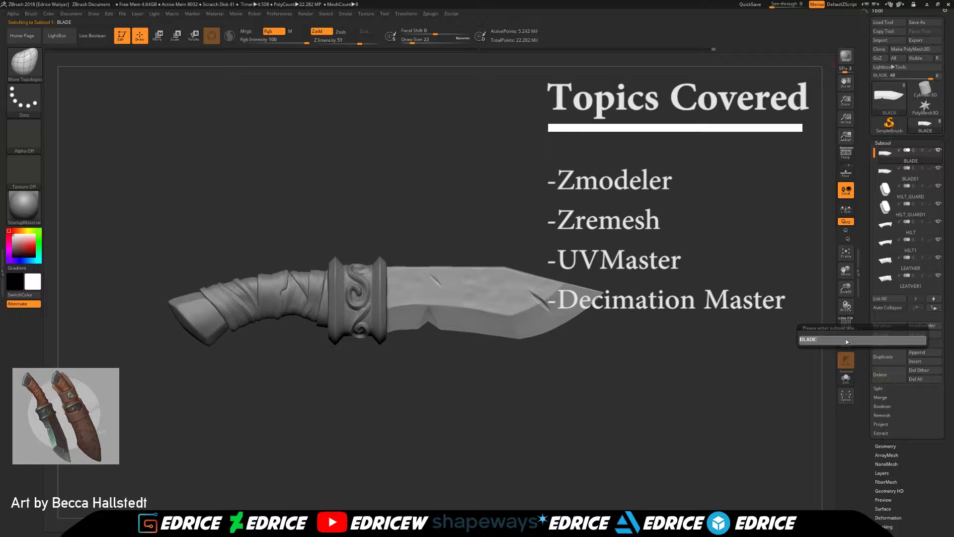
Rename the BLADE subtool as BLADE_high and its duplicate BLADE1 as BLADE_low
{"action": "type", "text": "hig"}
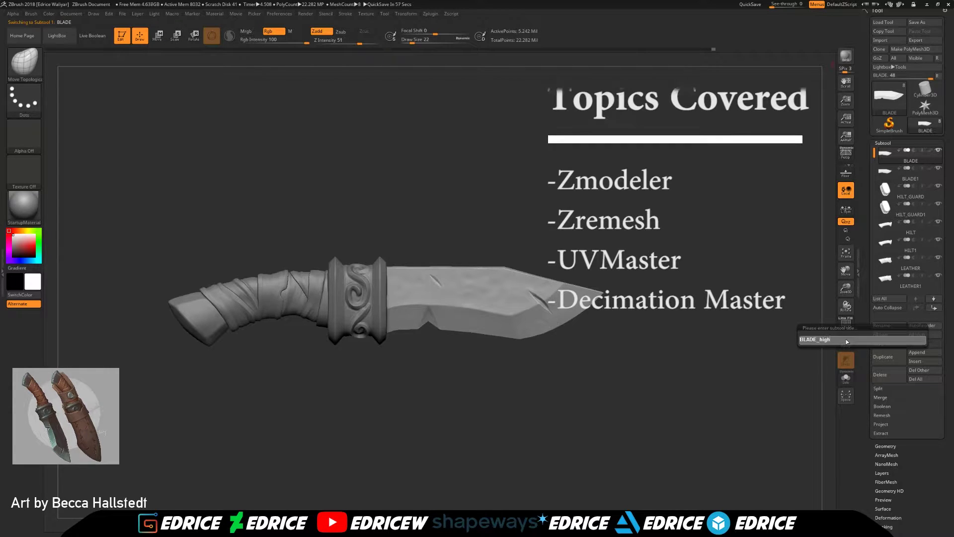
{"action": "type", "text": "h"}
{"action": "key", "text": "Return"}
{"action": "left_click", "coordinate": [909, 172]}
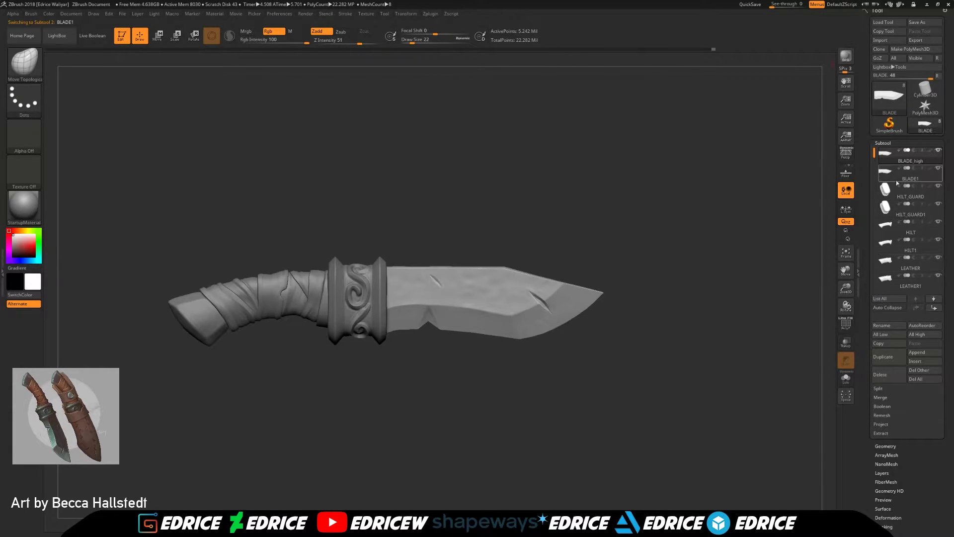
{"action": "left_click", "coordinate": [882, 325]}
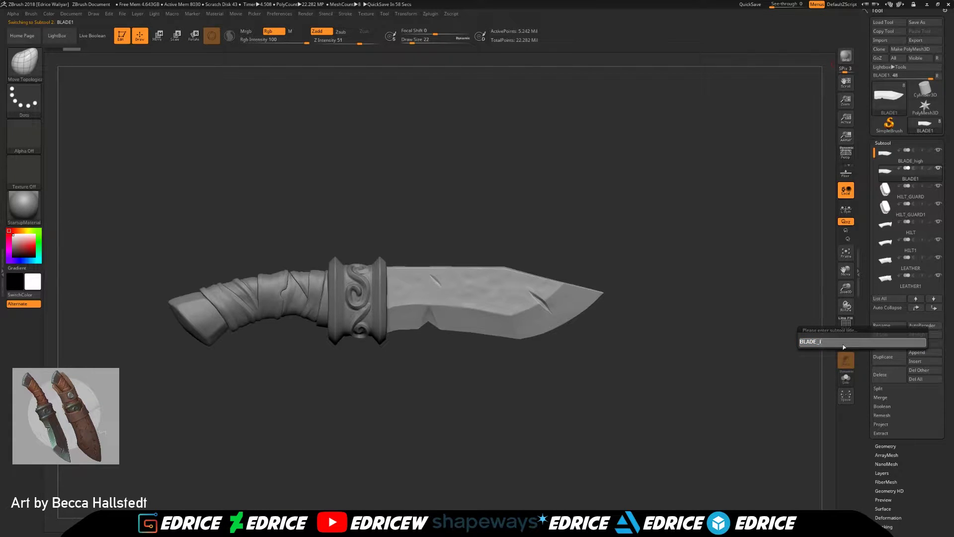
{"action": "key", "text": "Return"}
Rename the HILT_GUARD subtool as HILT_GUARD_high and its duplicate HILT_GUARD1 as HILT_GUARD_low
{"action": "left_click", "coordinate": [911, 198]}
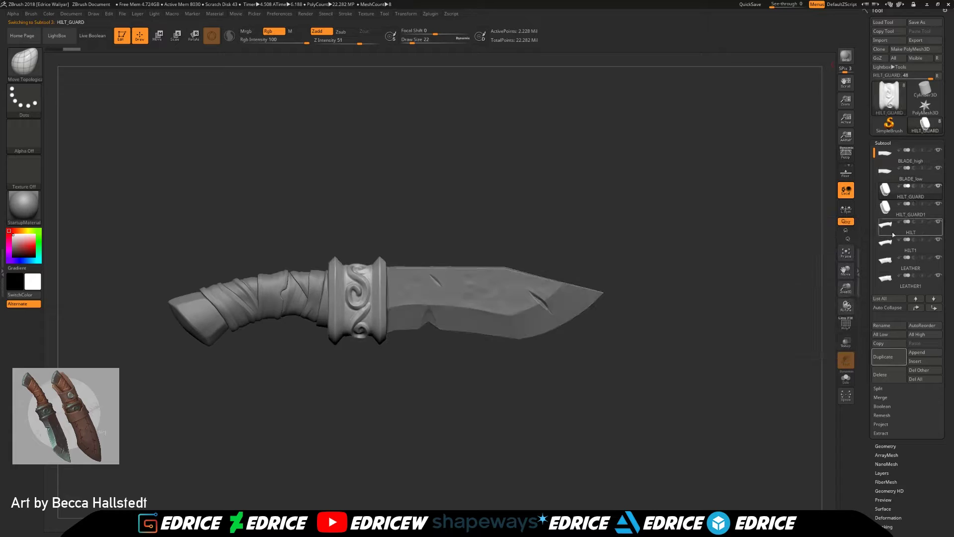
{"action": "left_click", "coordinate": [890, 325]}
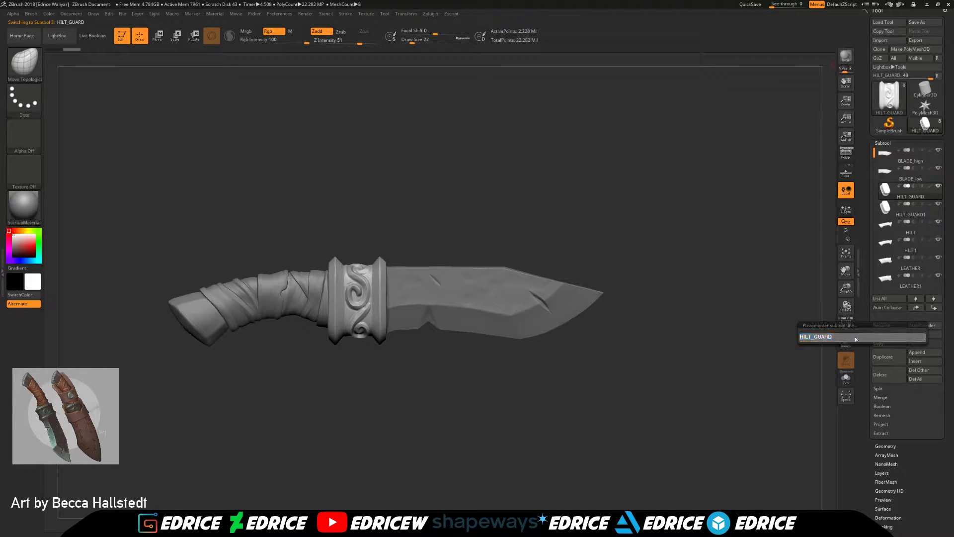
{"action": "key", "text": "Return"}
{"action": "left_click", "coordinate": [895, 214]}
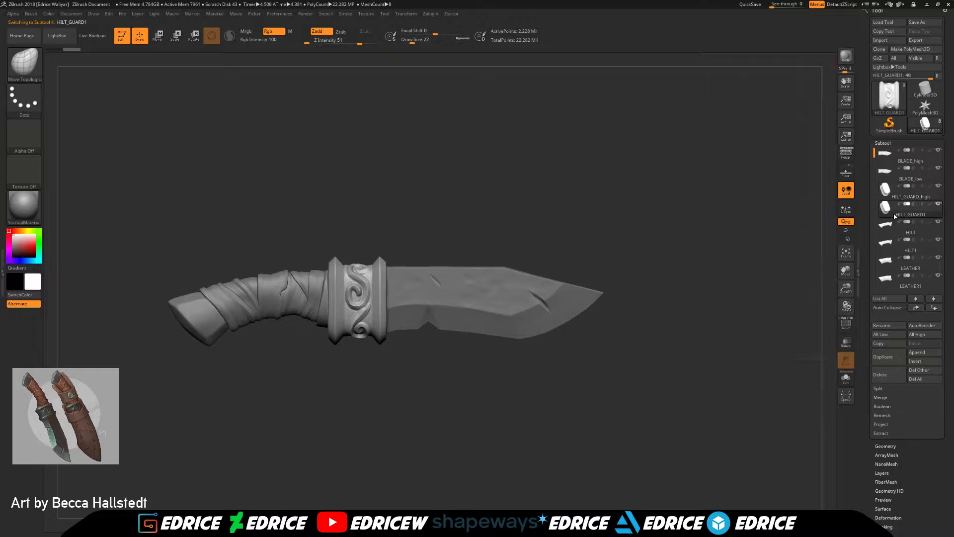
{"action": "left_click", "coordinate": [893, 329]}
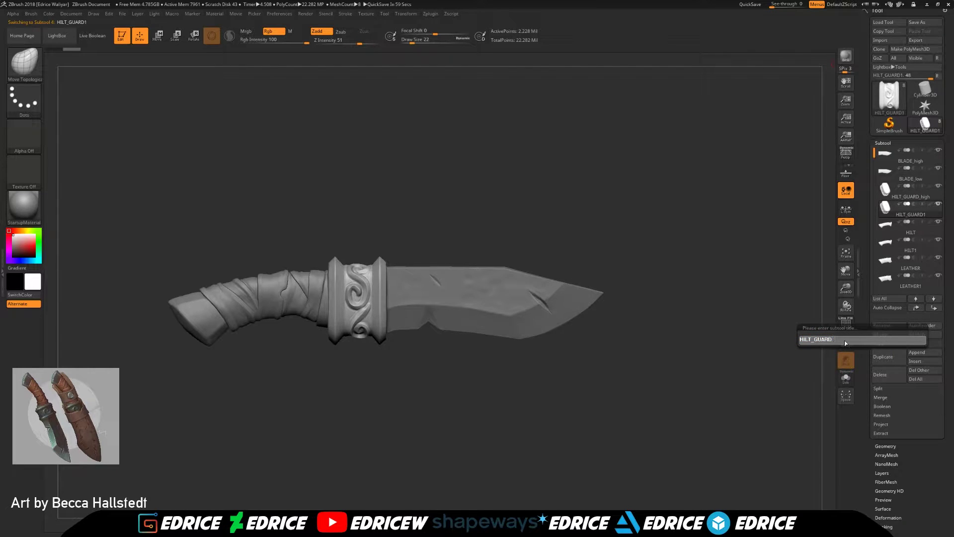
{"action": "type", "text": "HILT_GUARD_low"}
{"action": "key", "text": "Return"}
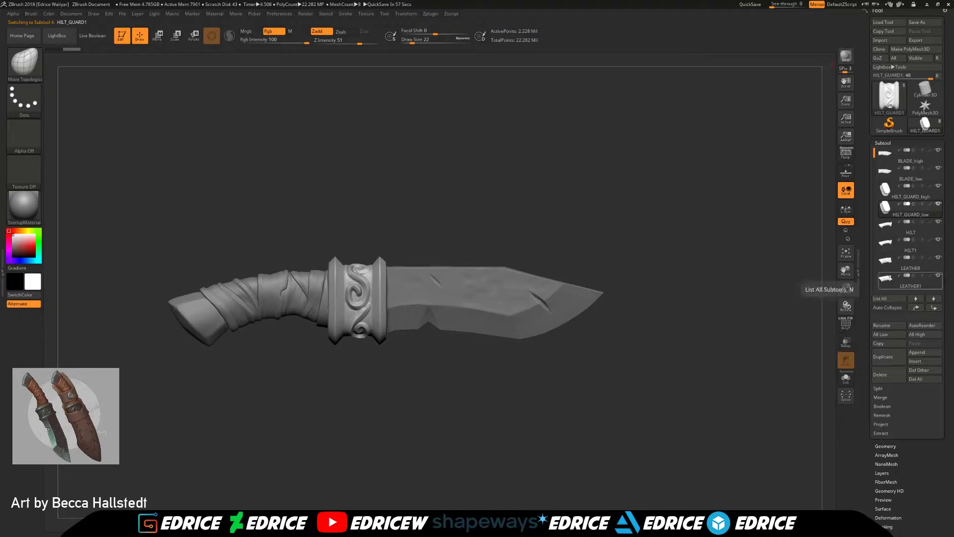
Move the LEATHER and HILT_GUARD_high subtools up the list to directly below BLADE_high
{"action": "left_click", "coordinate": [895, 224]}
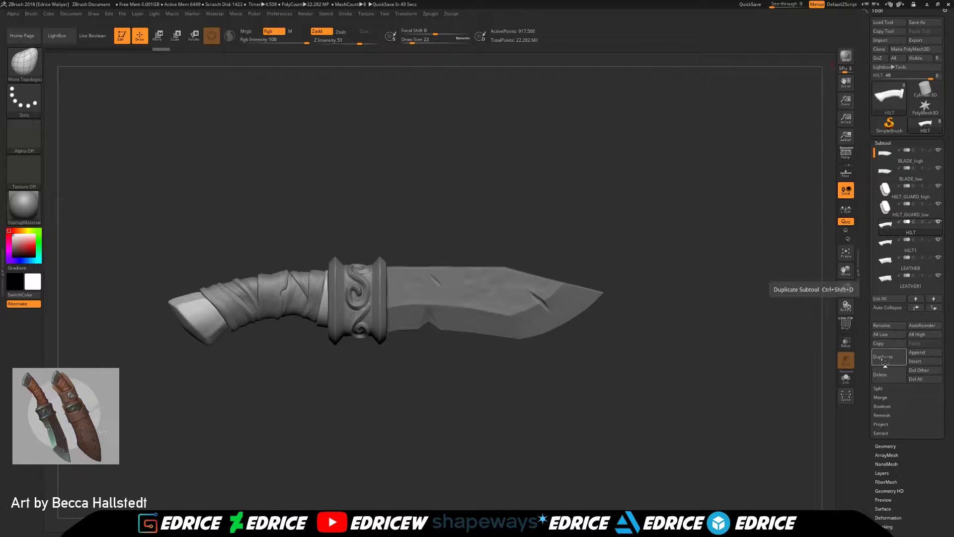
{"action": "left_click", "coordinate": [885, 358]}
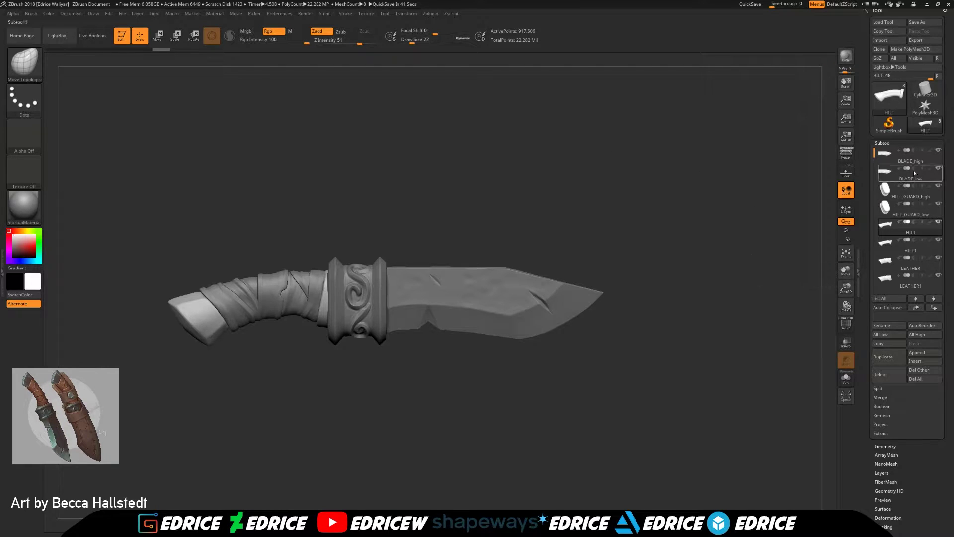
{"action": "left_click", "coordinate": [911, 249]}
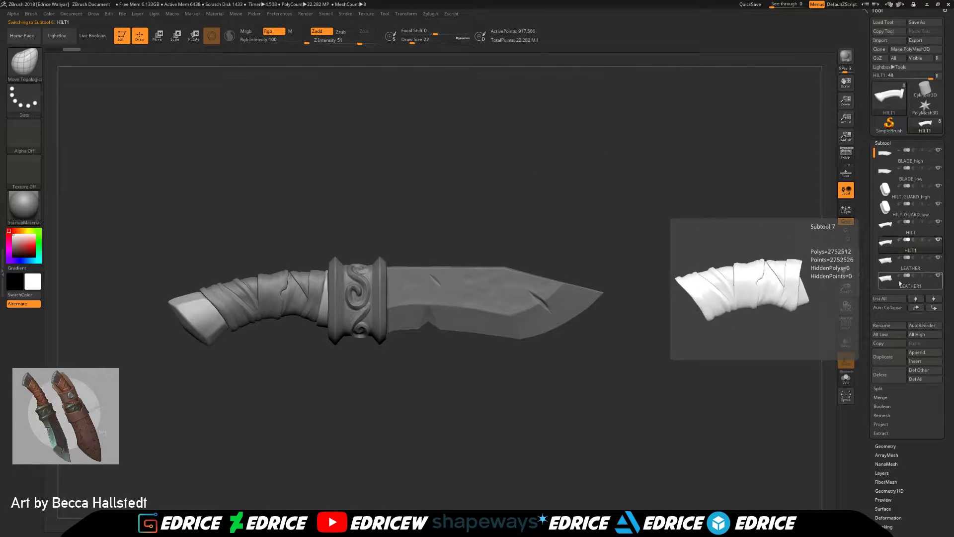
{"action": "left_click", "coordinate": [909, 263]}
{"action": "left_click", "coordinate": [916, 307]}
{"action": "left_click", "coordinate": [917, 308]}
{"action": "left_click", "coordinate": [917, 307]}
{"action": "left_click", "coordinate": [916, 308]}
{"action": "left_click", "coordinate": [917, 307]}
{"action": "mouse_move", "coordinate": [901, 198]}
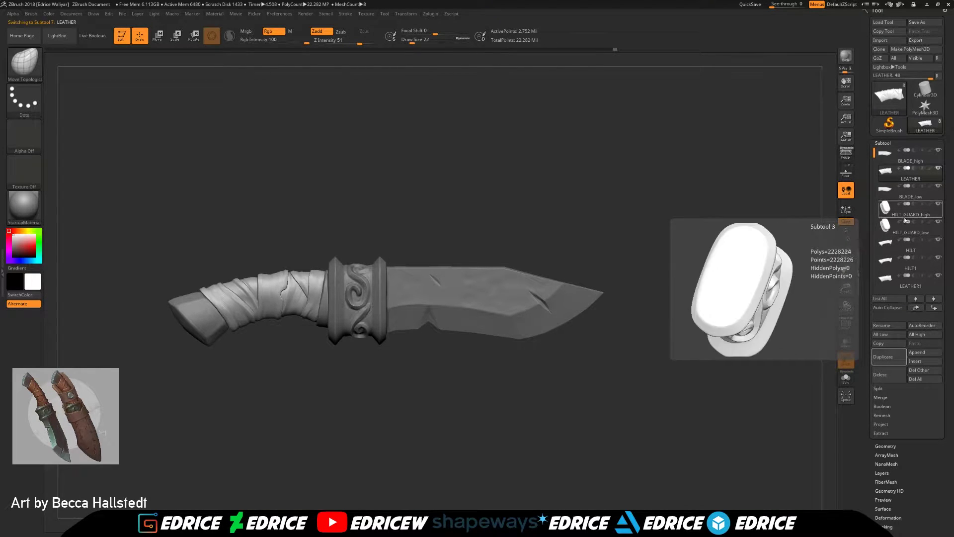
{"action": "left_click", "coordinate": [906, 220]}
{"action": "left_click", "coordinate": [916, 307]}
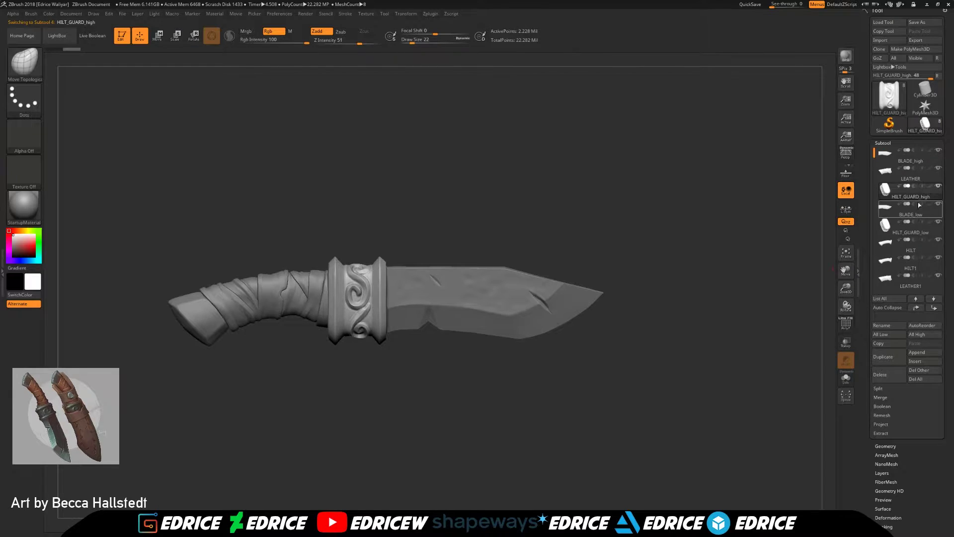
Rename the LEATHER subtool as LEATHER_high
{"action": "left_click", "coordinate": [912, 175]}
{"action": "left_click", "coordinate": [882, 325]}
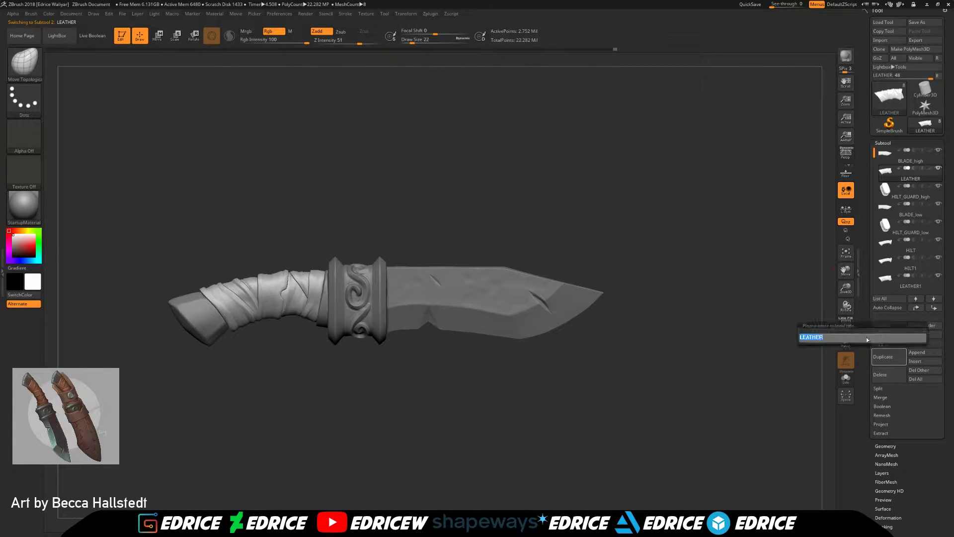
{"action": "type", "text": "_high"}
{"action": "key", "text": "Return"}
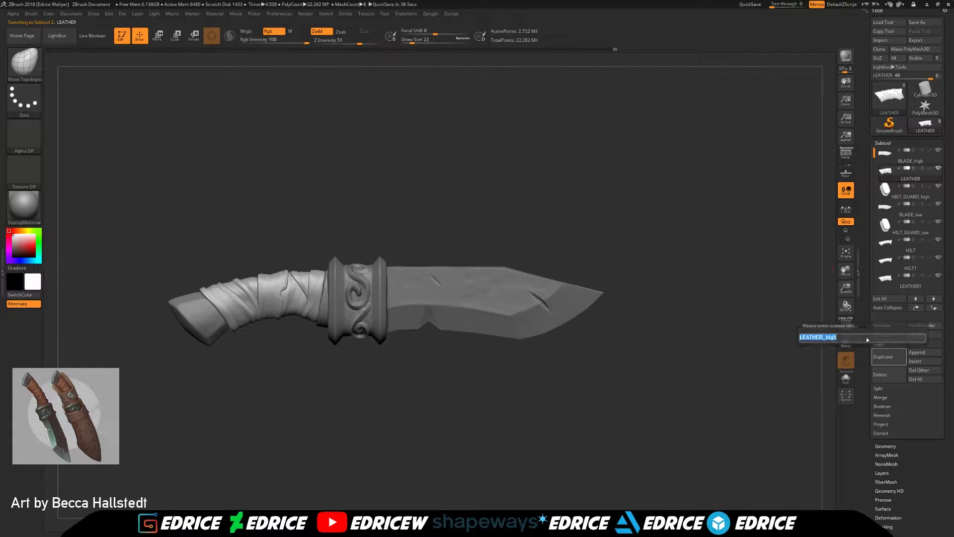
Move the HILT subtool up to directly below BLADE_high and rename it as HILT_high
{"action": "left_click", "coordinate": [906, 242]}
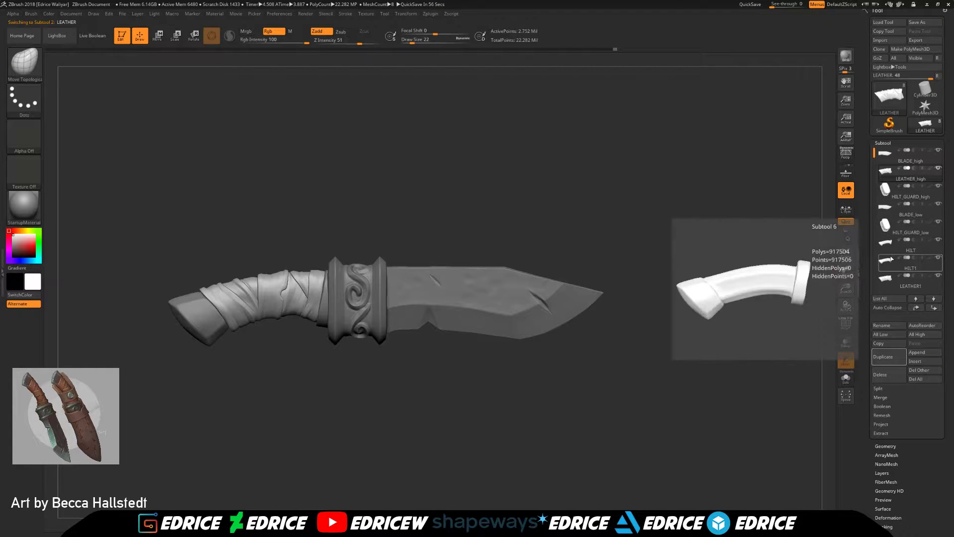
{"action": "left_click", "coordinate": [916, 307]}
{"action": "left_click", "coordinate": [916, 307]}
{"action": "left_click", "coordinate": [916, 307]}
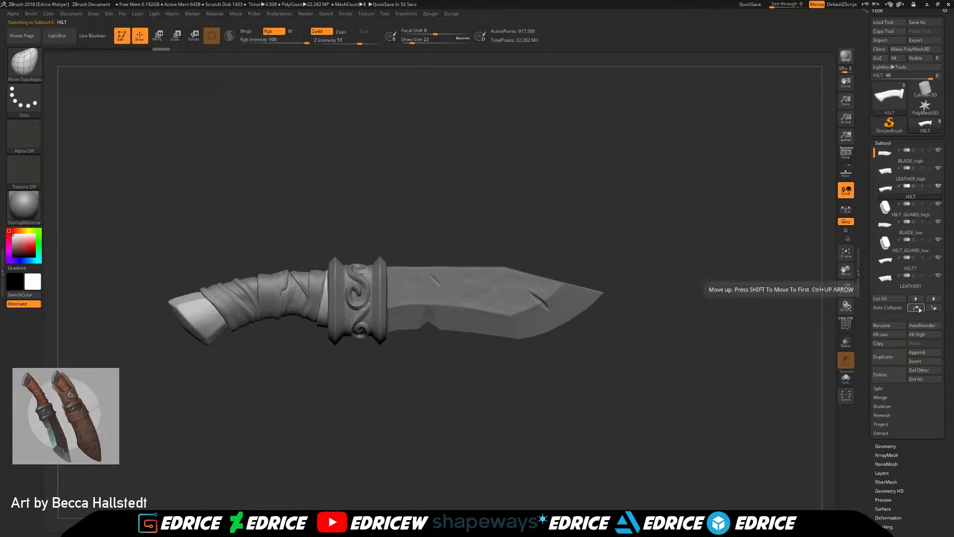
{"action": "left_click", "coordinate": [915, 307]}
{"action": "left_click", "coordinate": [895, 325]}
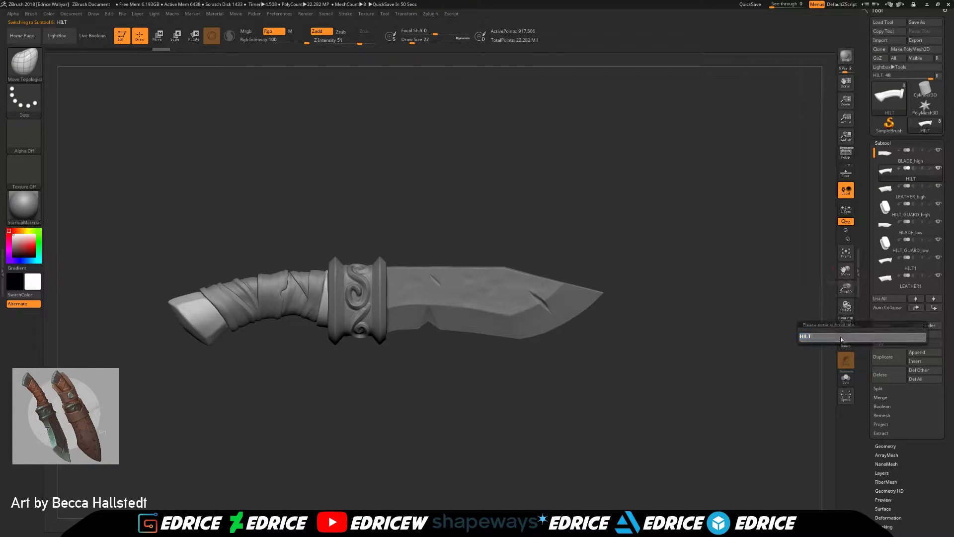
{"action": "type", "text": "_high"}
{"action": "key", "text": "Return"}
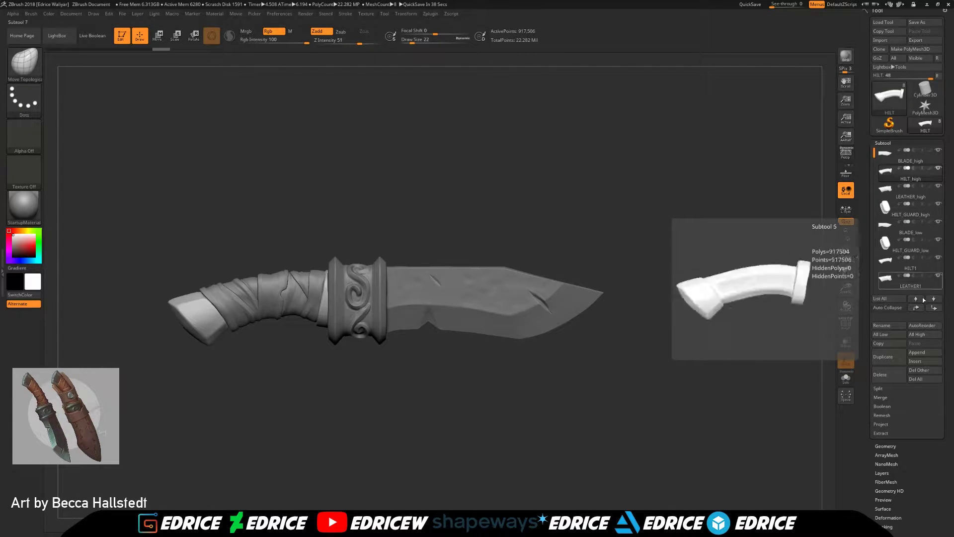
Switch all subtools to their lowest subdivision level and hide the four high-poly subtools
{"action": "left_click", "coordinate": [880, 334]}
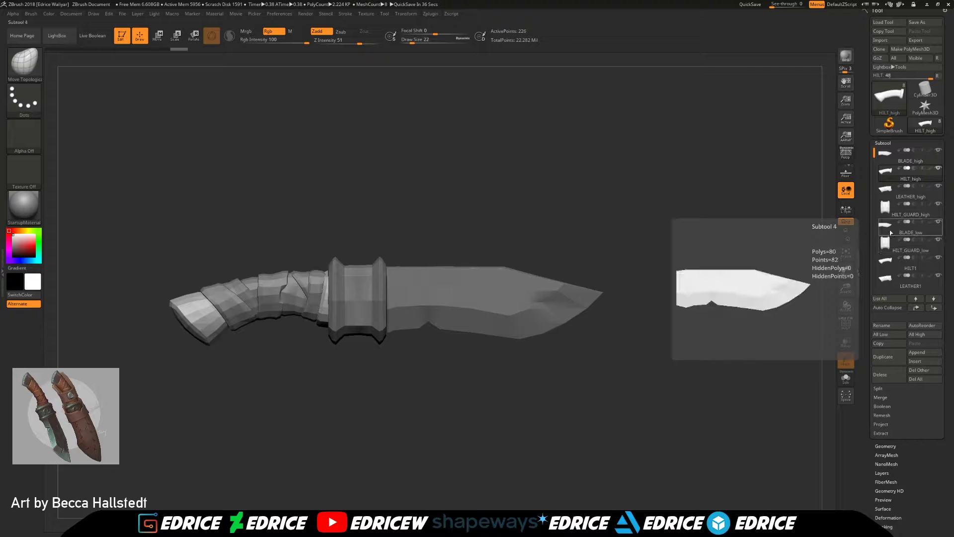
{"action": "left_click", "coordinate": [890, 231]}
{"action": "left_click", "coordinate": [938, 204]}
{"action": "left_click", "coordinate": [938, 156]}
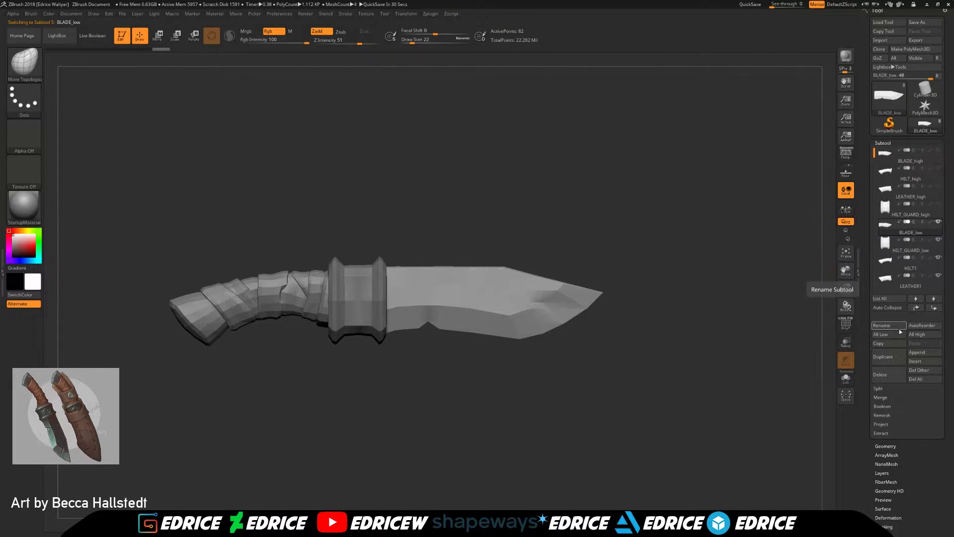
Delete the higher subdivision levels of BLADE_low, HILT_GUARD_low, HILT1 and LEATHER1
{"action": "left_click", "coordinate": [881, 423]}
{"action": "left_click", "coordinate": [884, 256]}
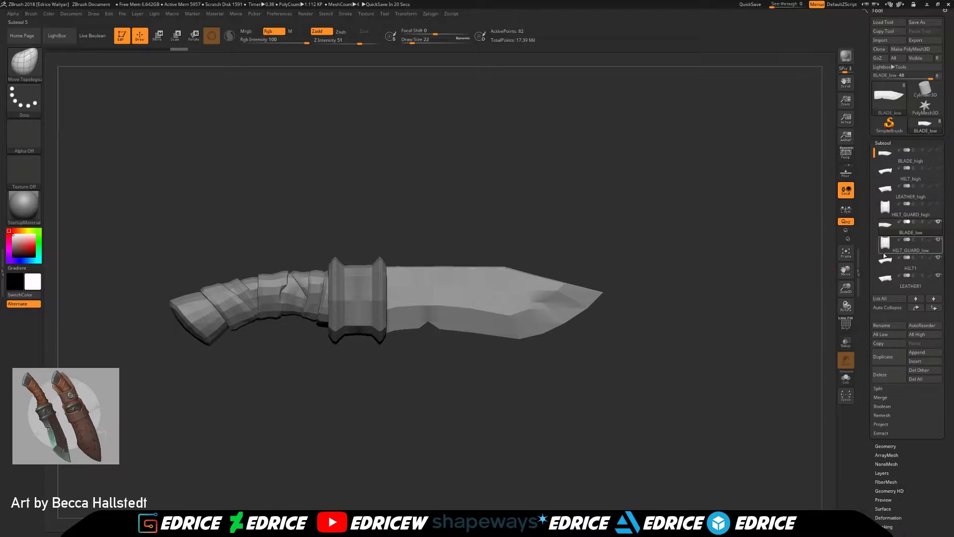
{"action": "left_click", "coordinate": [884, 445]}
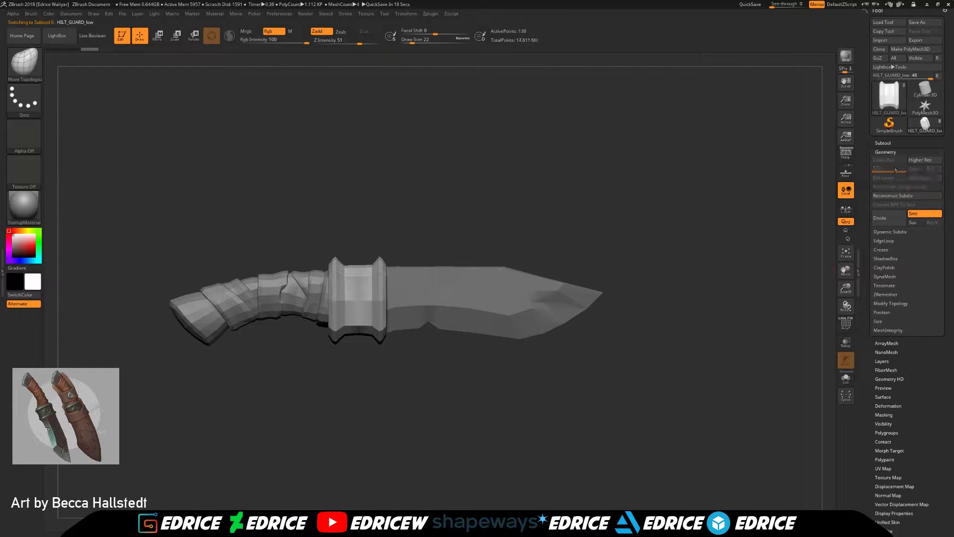
{"action": "left_click", "coordinate": [887, 144]}
{"action": "left_click", "coordinate": [895, 262]}
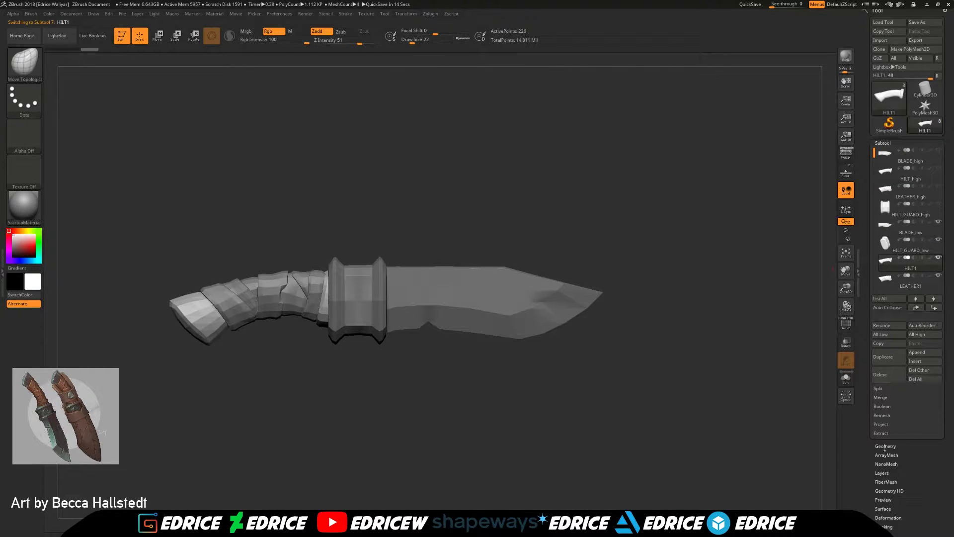
{"action": "left_click", "coordinate": [885, 446]}
{"action": "left_click", "coordinate": [883, 143]}
{"action": "left_click", "coordinate": [904, 279]}
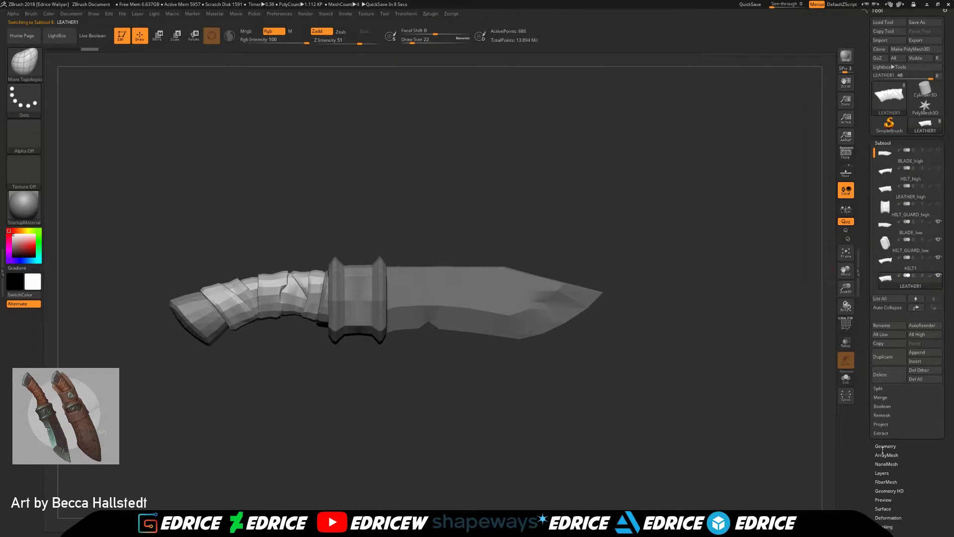
{"action": "left_click", "coordinate": [883, 446]}
{"action": "left_click", "coordinate": [883, 143]}
Rename the HILT1 subtool as HILT_low and LEATHER1 as LEATHER_low
{"action": "left_click", "coordinate": [894, 243]}
{"action": "left_click", "coordinate": [893, 263]}
{"action": "left_click", "coordinate": [890, 325]}
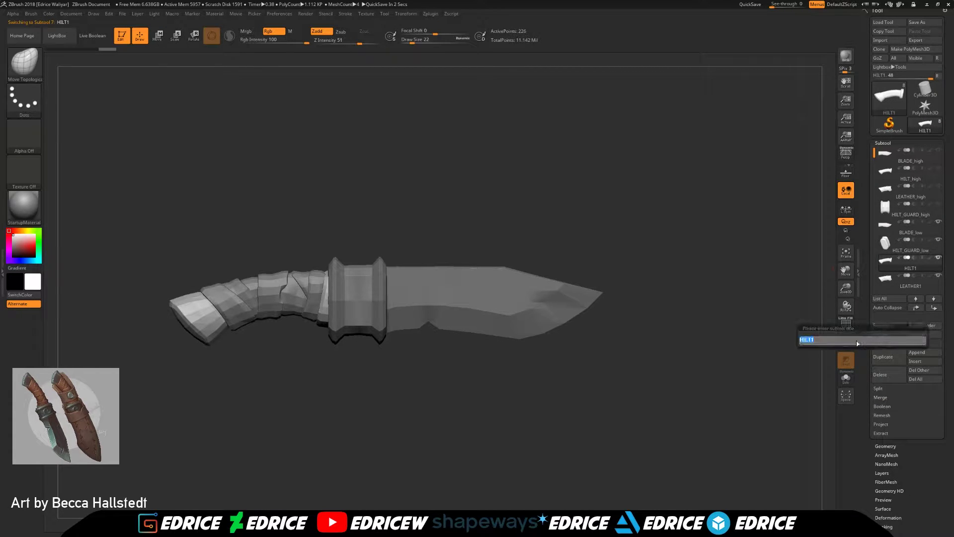
{"action": "type", "text": "HILT_low"}
{"action": "key", "text": "Return"}
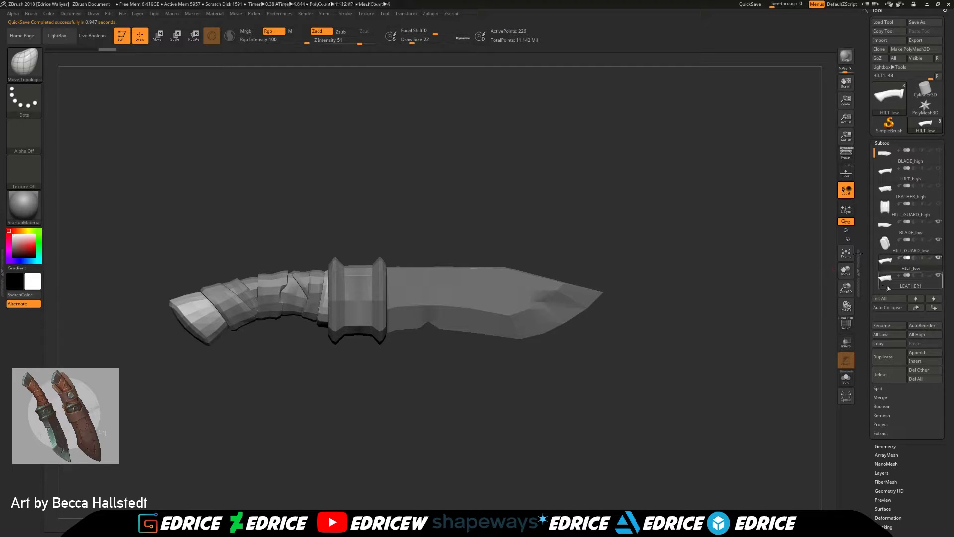
{"action": "left_click", "coordinate": [888, 288]}
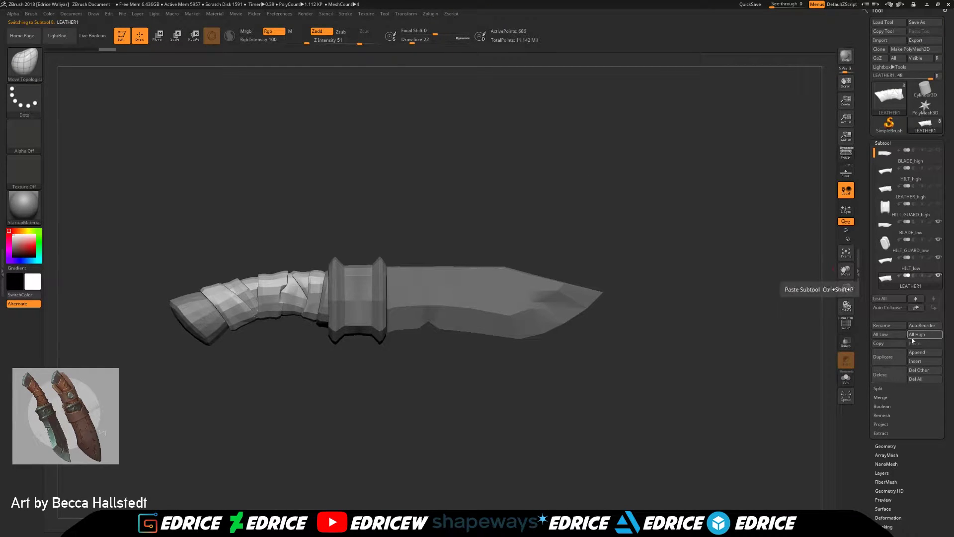
{"action": "left_click", "coordinate": [882, 325]}
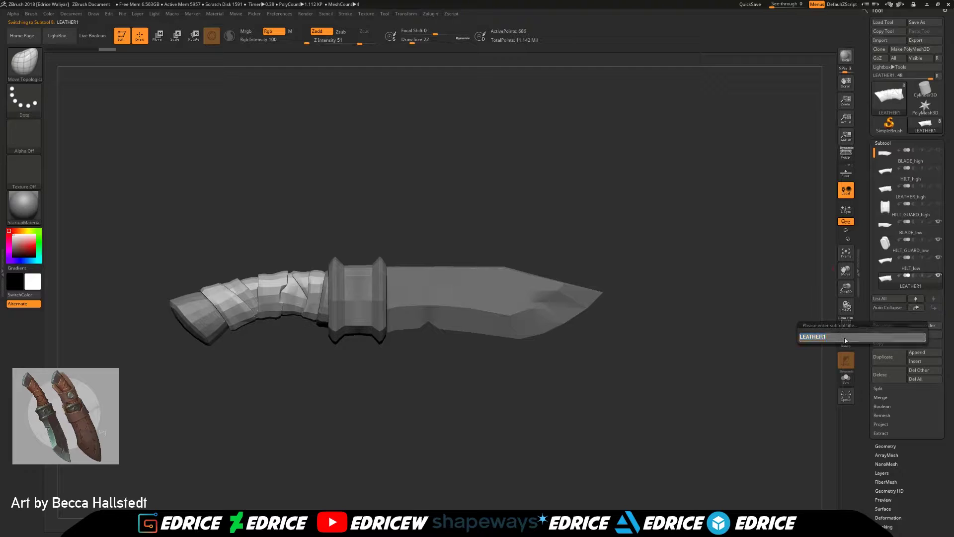
{"action": "type", "text": "LEATHER_low"}
{"action": "key", "text": "Return"}
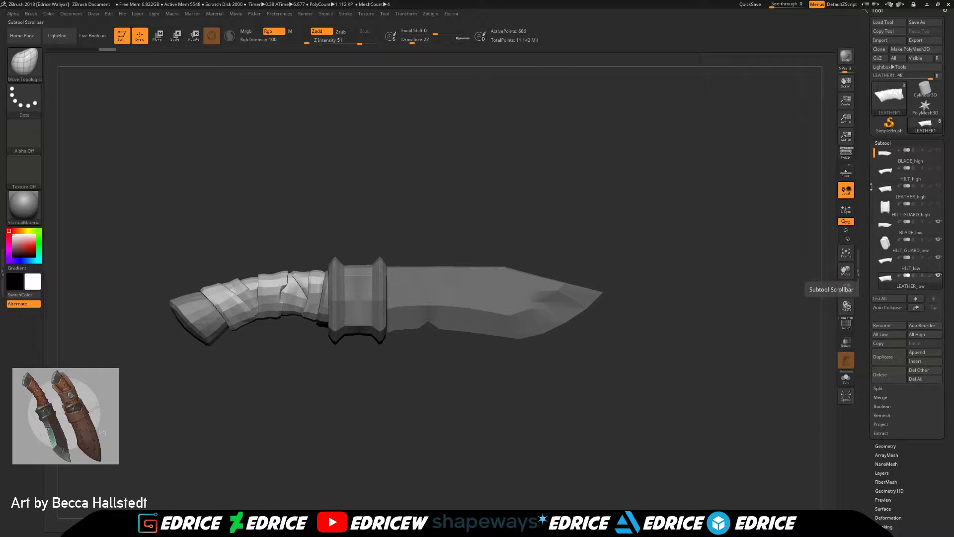
{"action": "left_click", "coordinate": [886, 445]}
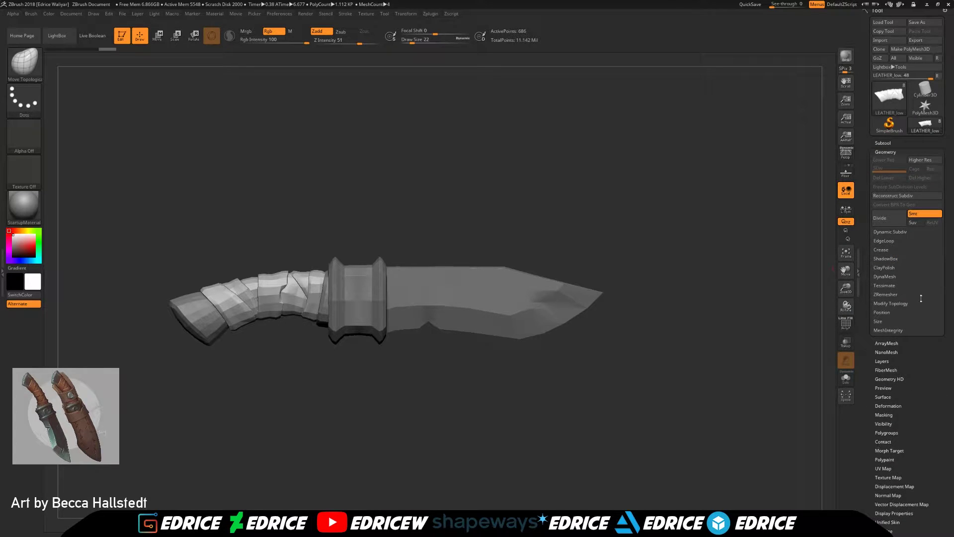
{"action": "left_click", "coordinate": [884, 142]}
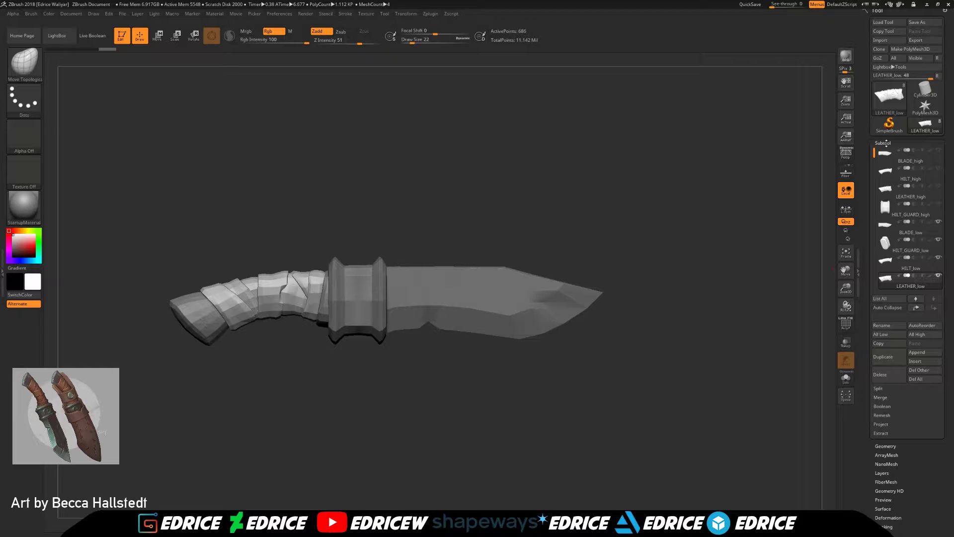
{"action": "mouse_move", "coordinate": [894, 287]}
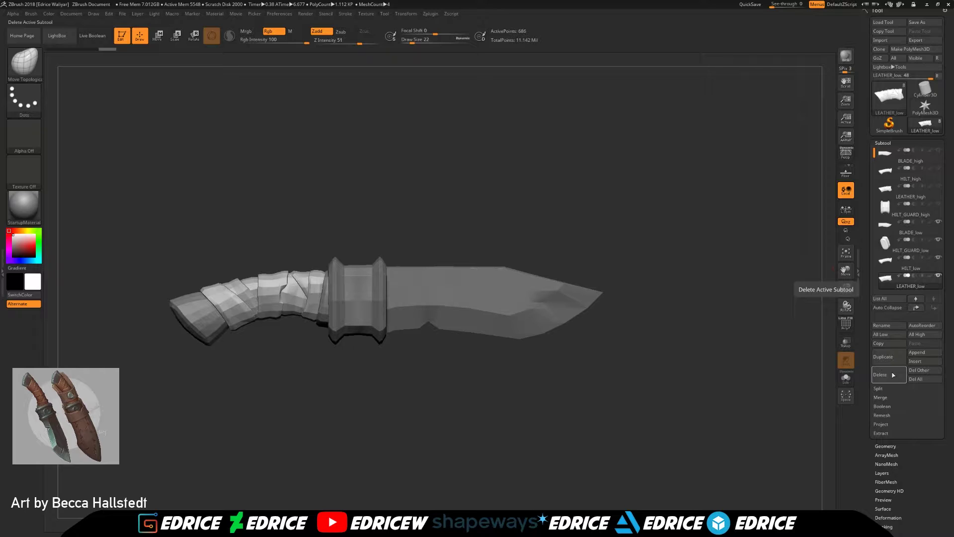
Isolate the HILT_GUARD_low subtool and display its polyframe on the end cap
{"action": "left_click", "coordinate": [889, 249]}
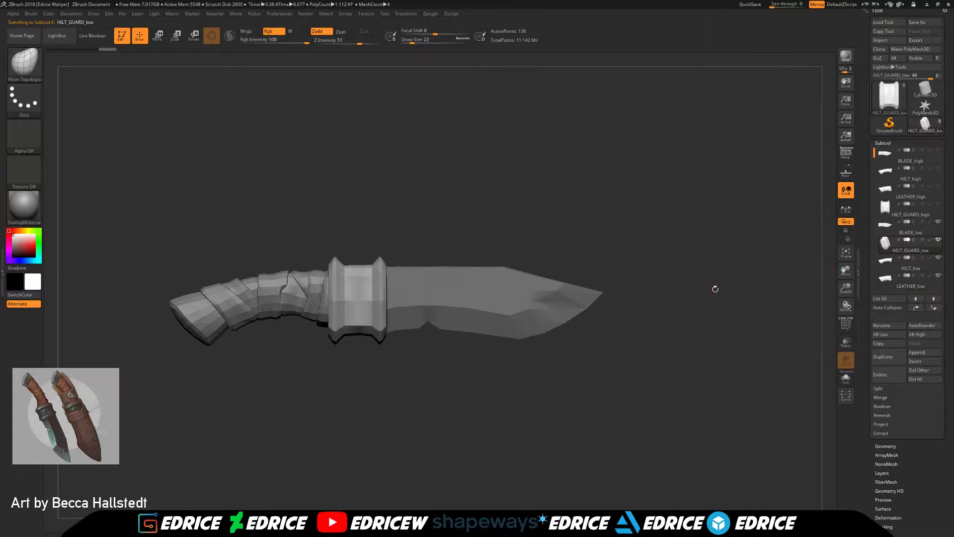
{"action": "left_click_drag", "start_coordinate": [845, 305], "coordinate": [671, 279]}
{"action": "left_click", "coordinate": [938, 240]}
{"action": "left_click", "coordinate": [845, 324]}
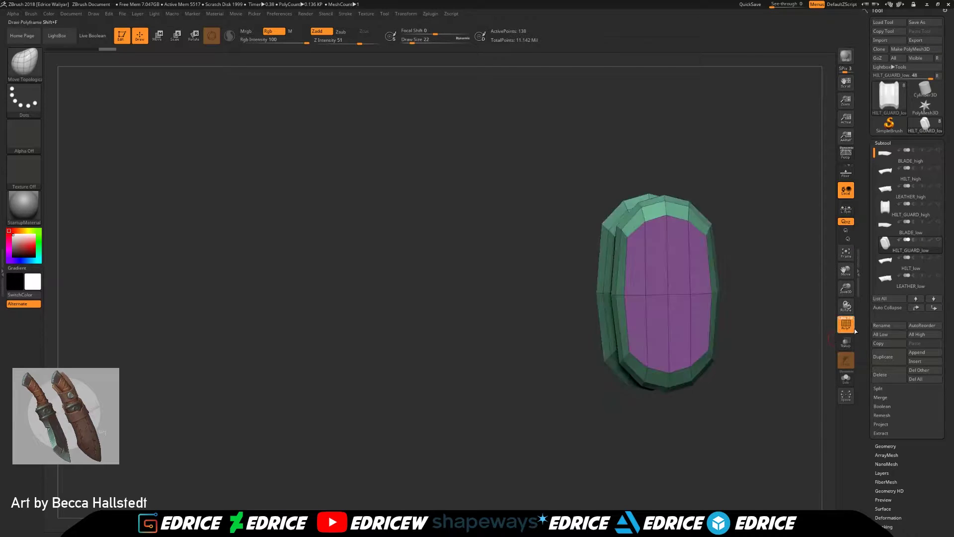
Combine all faces of HILT_GUARD_low into a single polygroup
{"action": "mouse_move", "coordinate": [765, 327]}
{"action": "left_mouse_down"}
{"action": "mouse_move", "coordinate": [755, 332]}
{"action": "mouse_move", "coordinate": [730, 298]}
{"action": "mouse_move", "coordinate": [756, 332]}
{"action": "left_mouse_up"}
{"action": "left_click", "coordinate": [889, 446]}
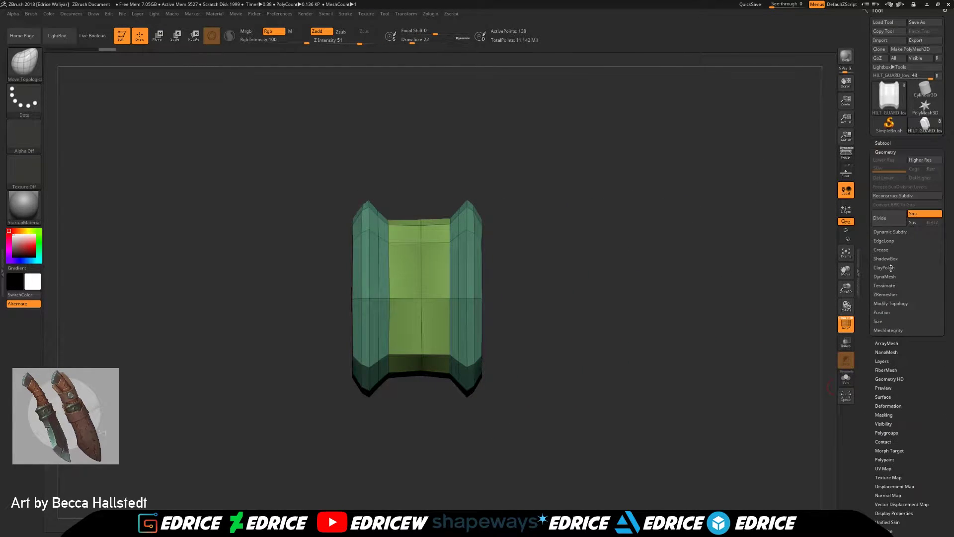
{"action": "left_click", "coordinate": [889, 434]}
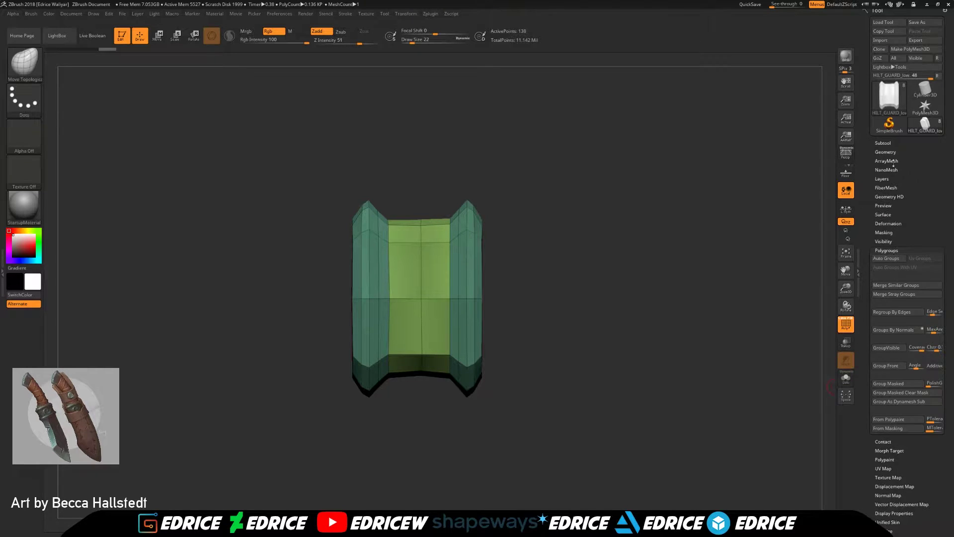
{"action": "left_click", "coordinate": [892, 352]}
{"action": "left_click_drag", "start_coordinate": [795, 343], "coordinate": [726, 328]}
{"action": "left_click", "coordinate": [885, 151]}
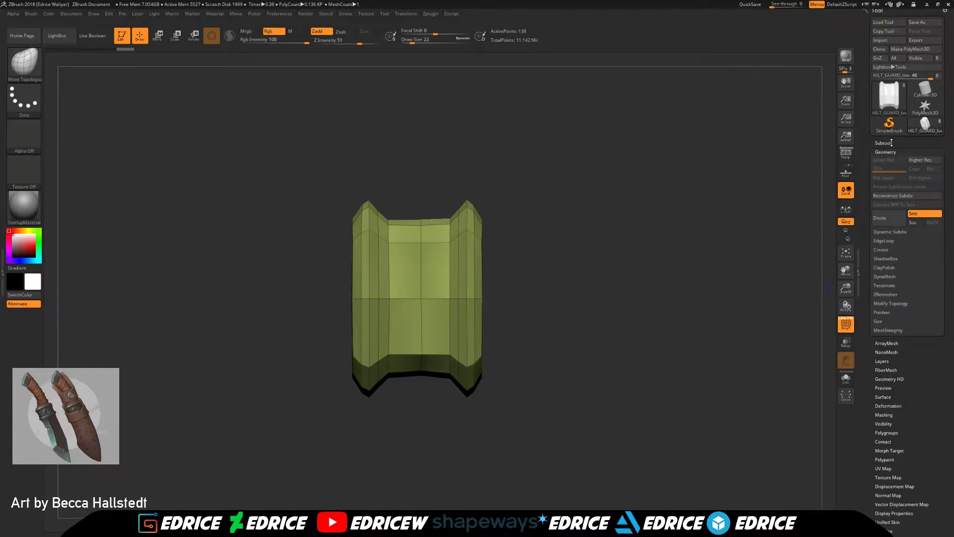
Make the BLADE_high subtool visible and raise it to its highest subdivision level
{"action": "left_click", "coordinate": [889, 143]}
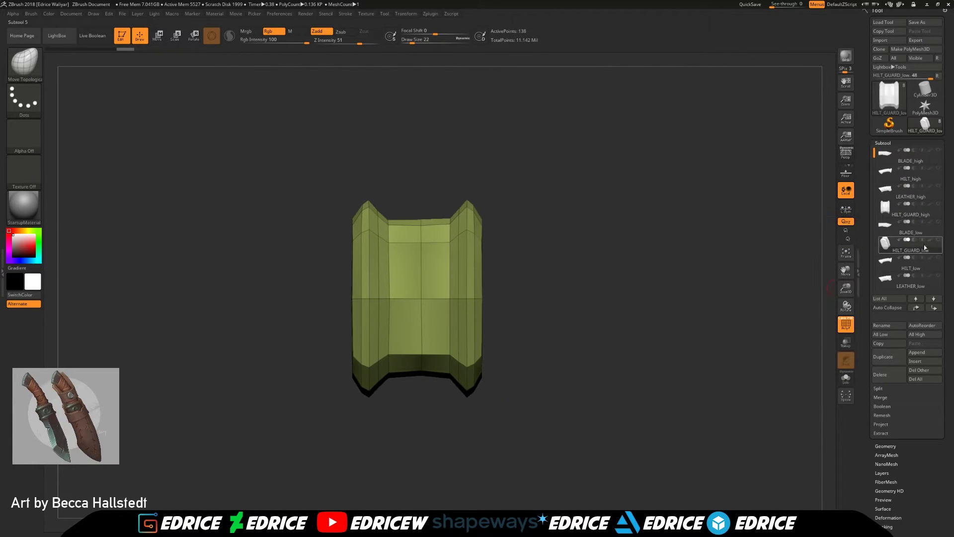
{"action": "left_click", "coordinate": [910, 228]}
{"action": "left_click_drag", "start_coordinate": [846, 271], "coordinate": [777, 270]}
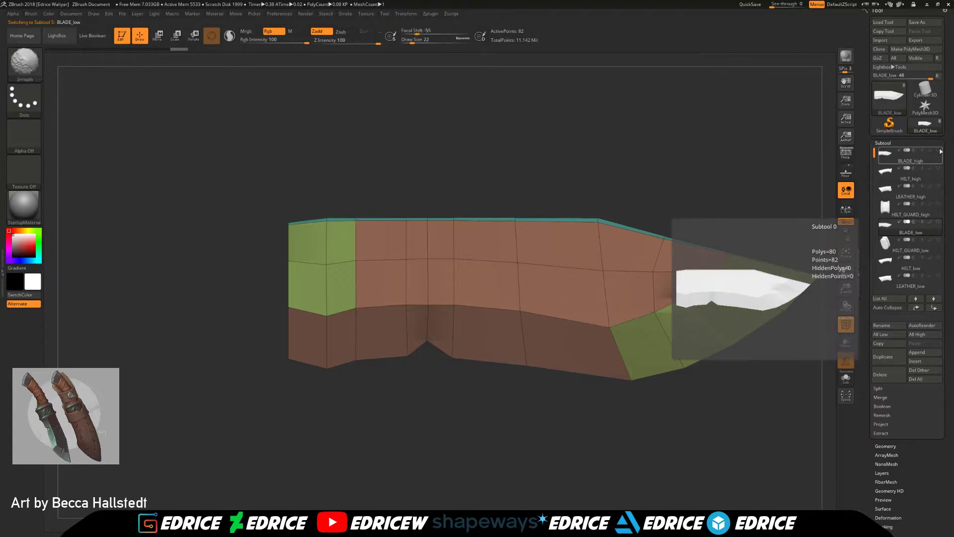
{"action": "left_click", "coordinate": [918, 158]}
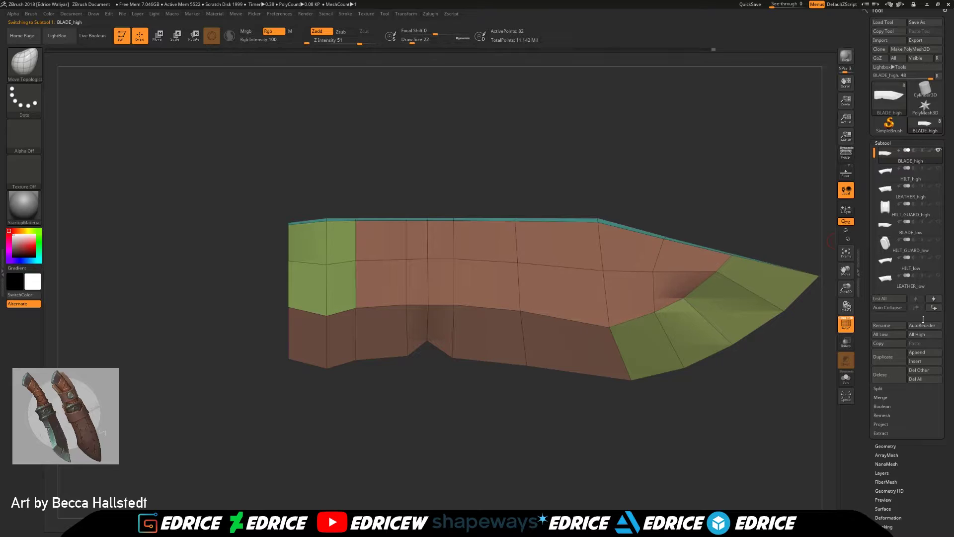
{"action": "left_click", "coordinate": [885, 445]}
{"action": "left_click_drag", "start_coordinate": [874, 167], "coordinate": [903, 168]}
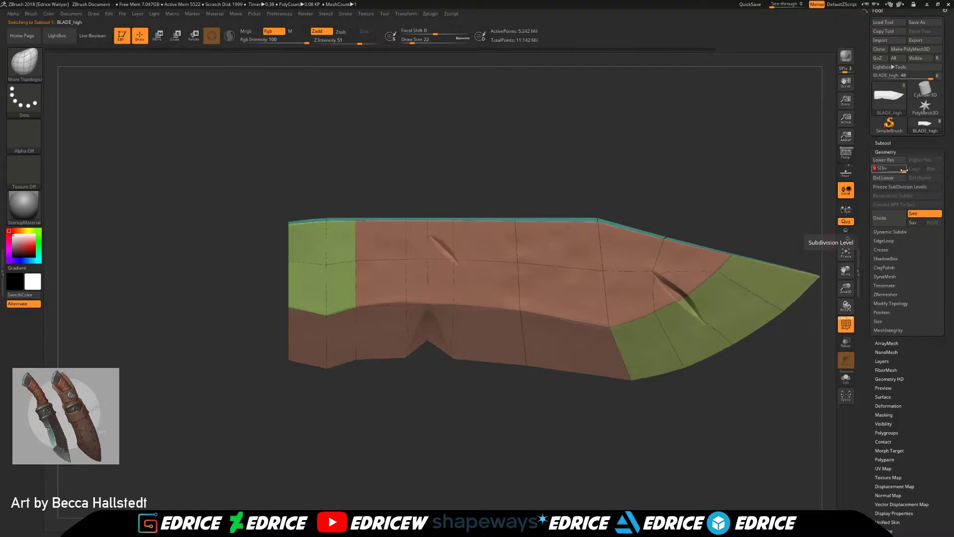
{"action": "left_click", "coordinate": [884, 143]}
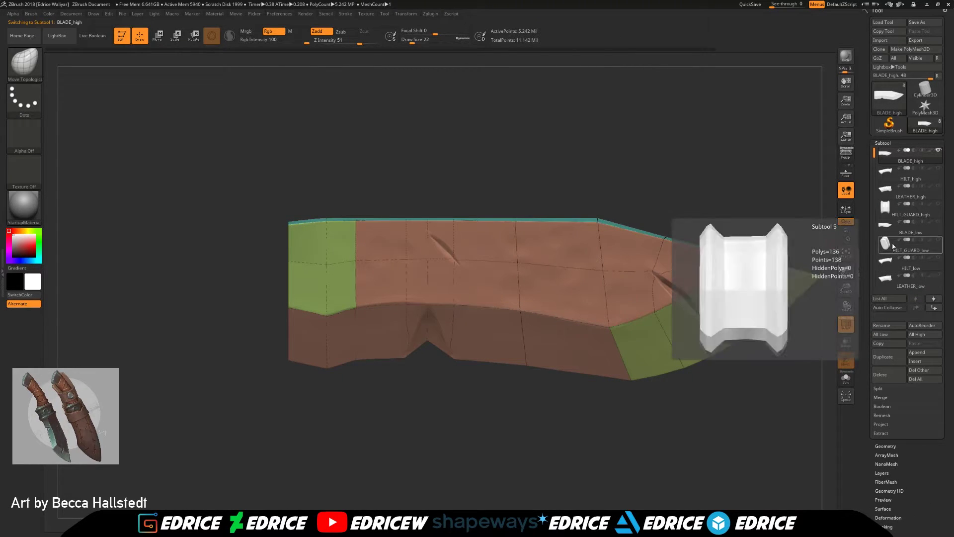
Select BLADE_low and turn on transparency with the polyframe displayed to compare it against BLADE_high
{"action": "left_click", "coordinate": [909, 228]}
{"action": "left_click", "coordinate": [847, 344]}
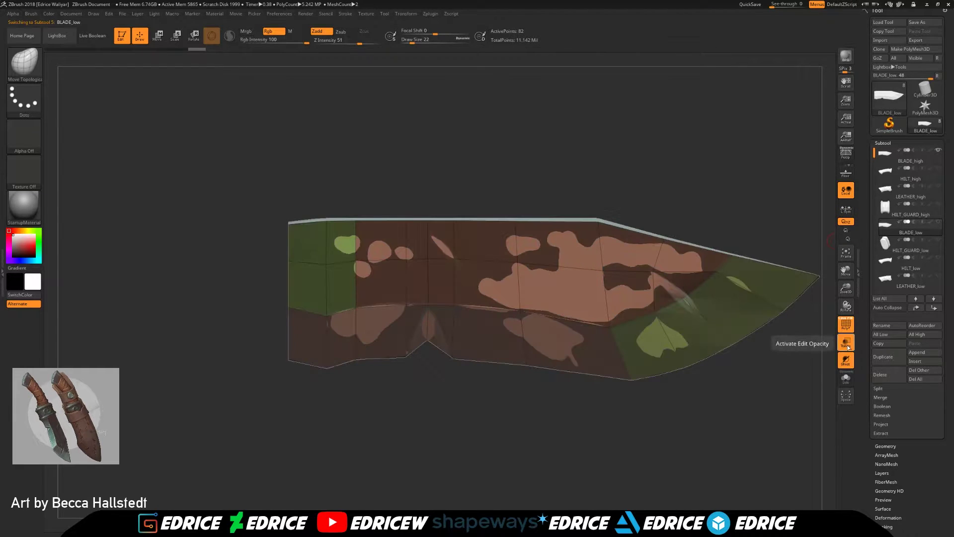
{"action": "left_click", "coordinate": [847, 344]}
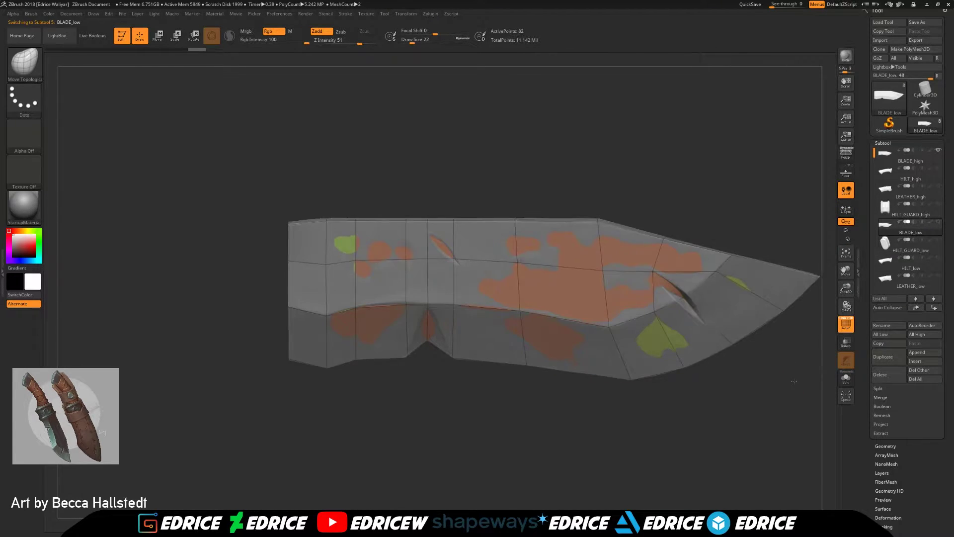
{"action": "left_click", "coordinate": [846, 325]}
{"action": "left_click", "coordinate": [845, 342]}
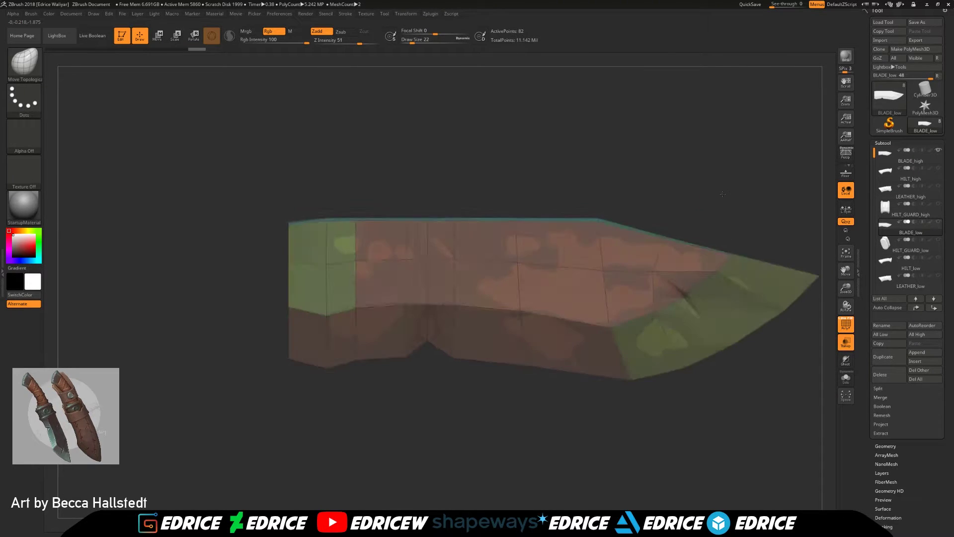
Hide the end-cap faces at the hilt end of BLADE_low and delete the hidden geometry
{"action": "left_click_drag", "start_coordinate": [380, 177], "coordinate": [407, 182]}
{"action": "left_click", "coordinate": [326, 260], "text": "ctrl+shift"}
{"action": "left_click", "coordinate": [326, 260], "text": "ctrl+shift"}
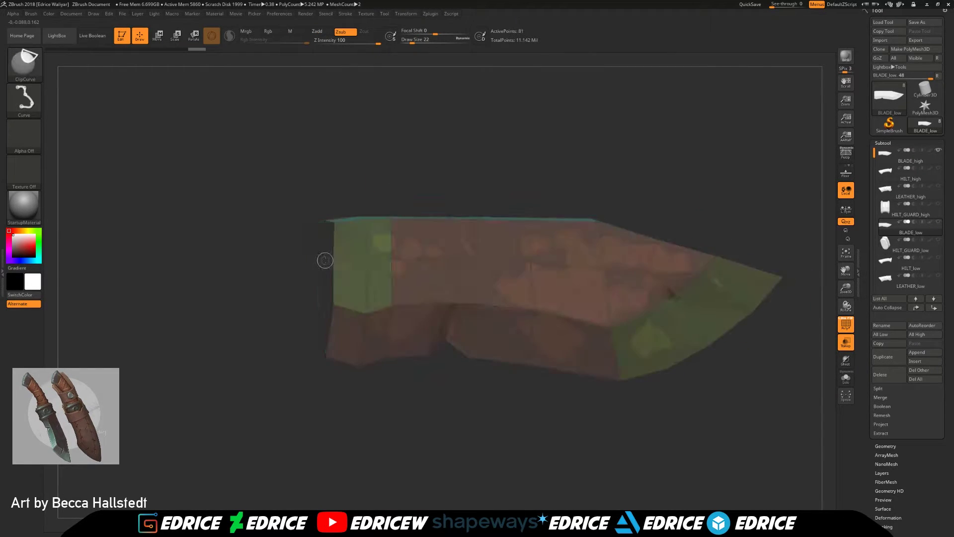
{"action": "left_click_drag", "start_coordinate": [617, 432], "coordinate": [735, 451], "text": "shift"}
{"action": "left_click", "coordinate": [887, 446]}
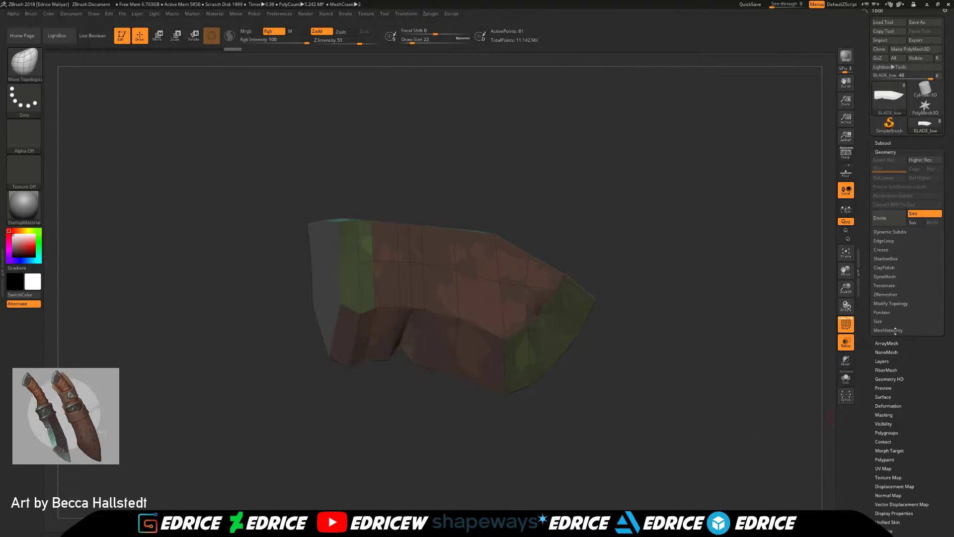
{"action": "left_click", "coordinate": [896, 303]}
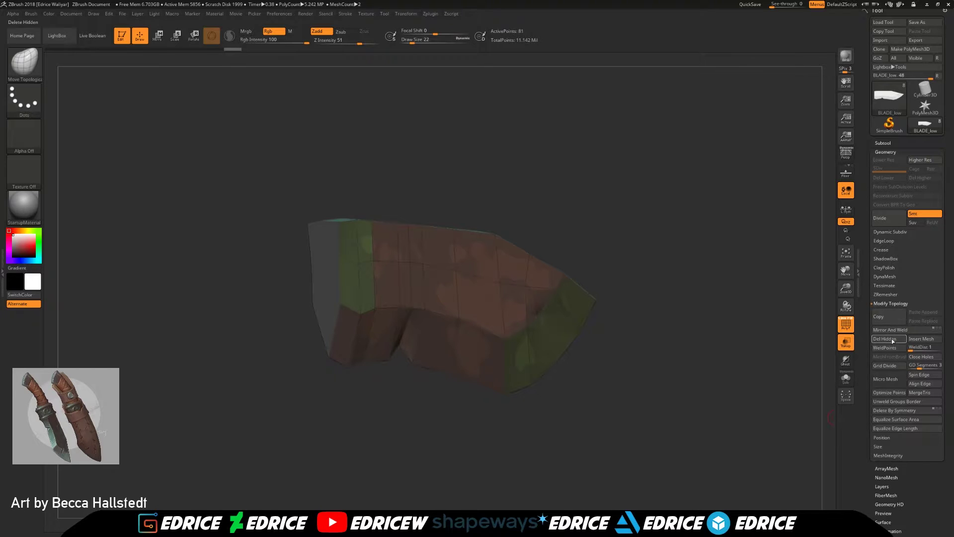
{"action": "left_click_drag", "start_coordinate": [777, 367], "coordinate": [789, 343], "text": "shift"}
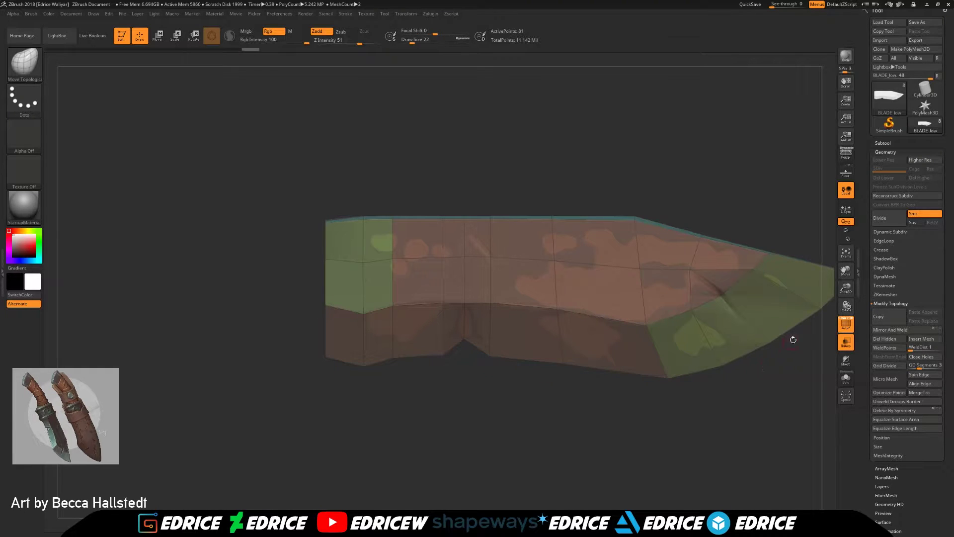
Combine all faces of BLADE_low into a single polygroup
{"action": "left_click_drag", "start_coordinate": [921, 509], "coordinate": [921, 495]}
{"action": "left_click_drag", "start_coordinate": [805, 462], "coordinate": [714, 447]}
{"action": "left_click_drag", "start_coordinate": [908, 481], "coordinate": [896, 468]}
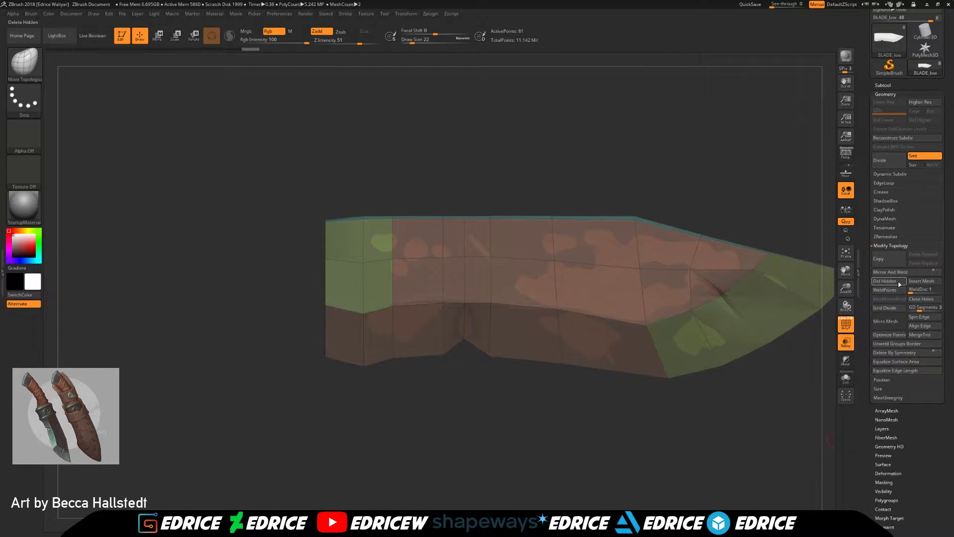
{"action": "left_click", "coordinate": [895, 500]}
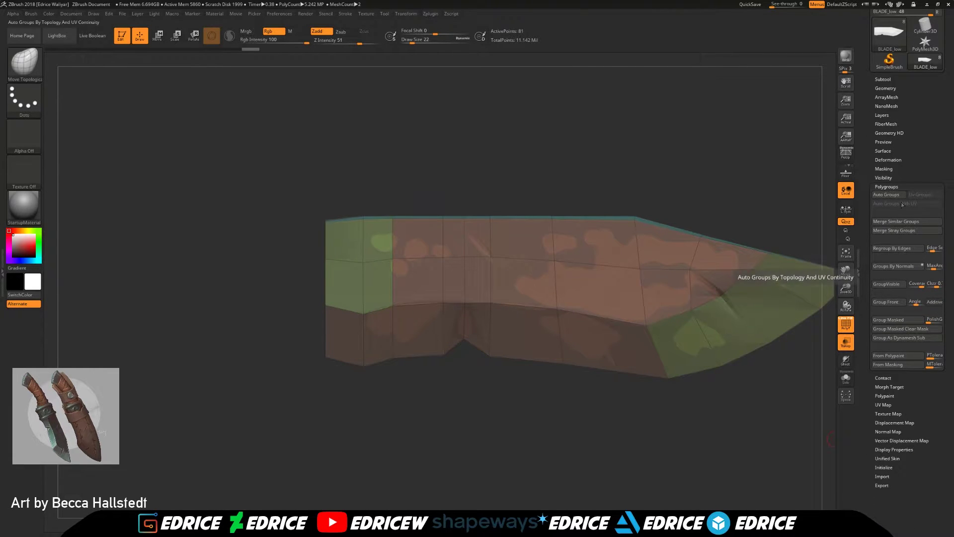
{"action": "key", "text": "ctrl+w"}
With the ZModeler brush, bridge points from the top of the blade's notch to its two lower corners
{"action": "mouse_move", "coordinate": [800, 334]}
{"action": "left_mouse_down"}
{"action": "mouse_move", "coordinate": [776, 224]}
{"action": "mouse_move", "coordinate": [719, 356]}
{"action": "mouse_move", "coordinate": [746, 407]}
{"action": "mouse_move", "coordinate": [527, 205]}
{"action": "left_mouse_up"}
{"action": "left_click", "coordinate": [28, 64]}
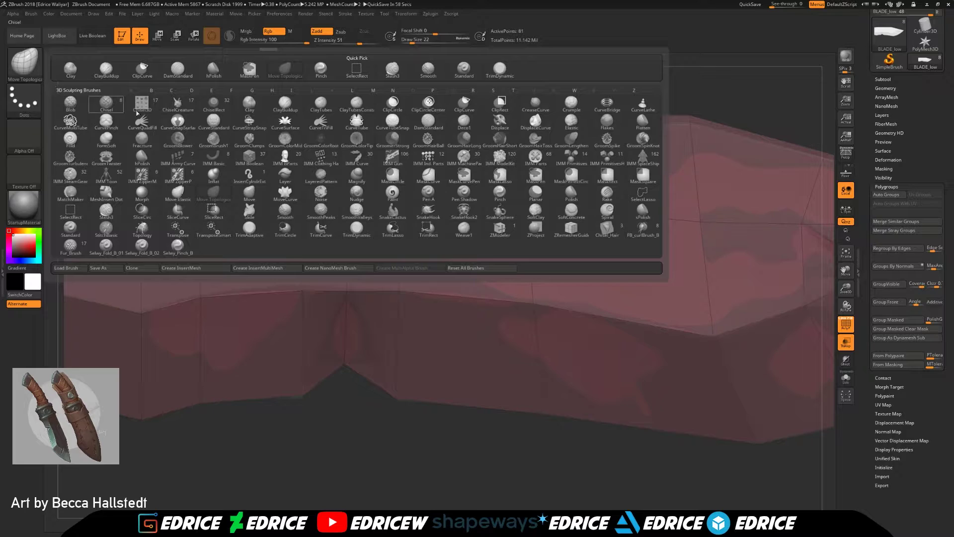
{"action": "left_click", "coordinate": [500, 230]}
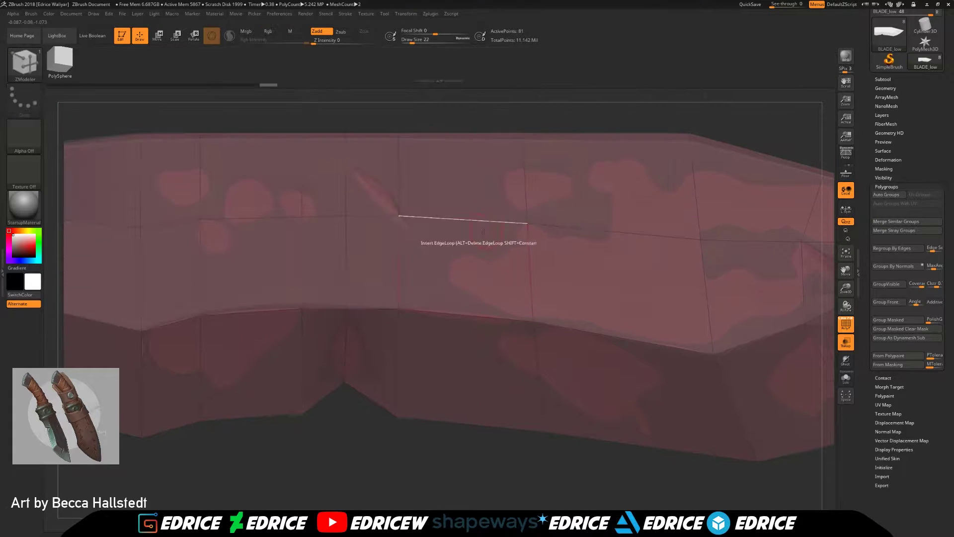
{"action": "key", "text": "space"}
{"action": "left_click", "coordinate": [402, 418]}
{"action": "left_click_drag", "start_coordinate": [344, 417], "coordinate": [478, 456]}
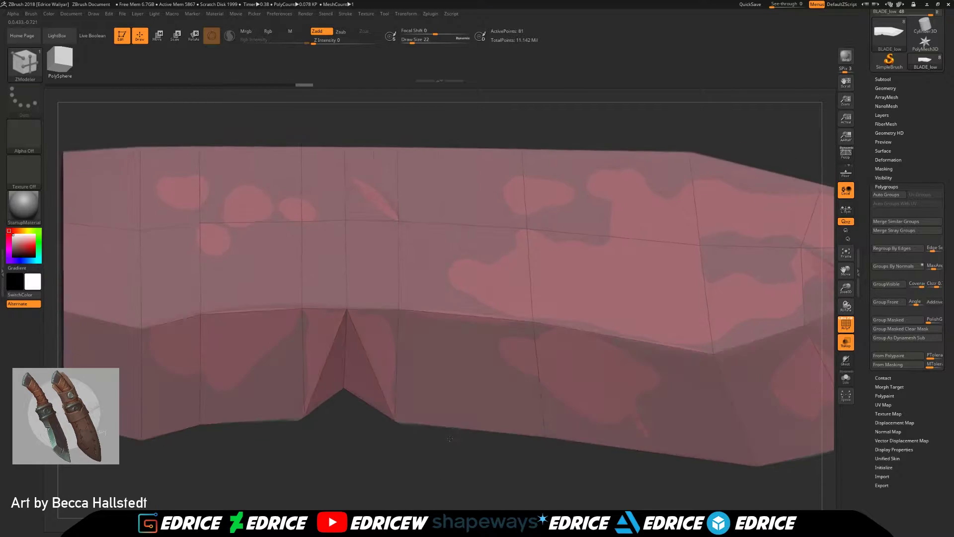
{"action": "left_click_drag", "start_coordinate": [450, 438], "coordinate": [449, 443]}
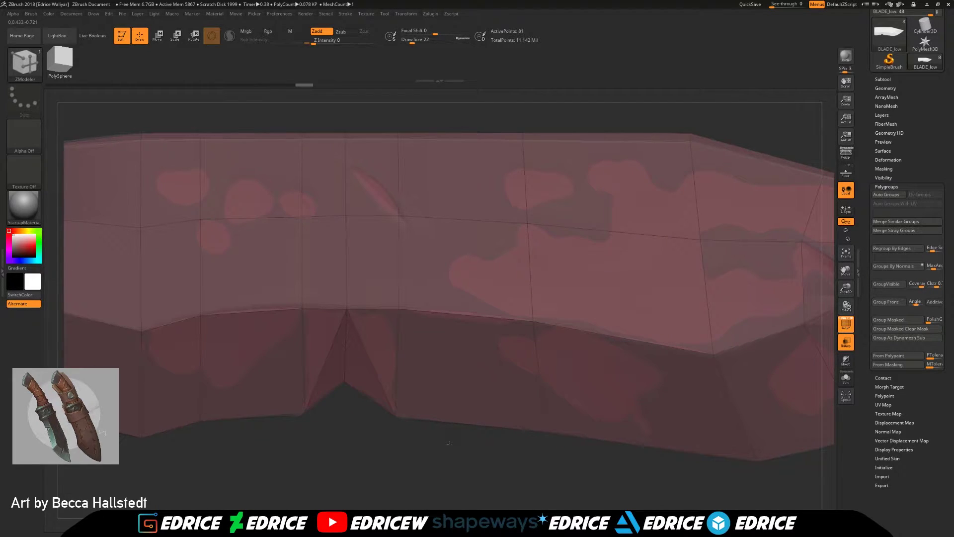
Bridge the point at the upper end of the gouge near the blade tip with the point halfway along it
{"action": "left_click_drag", "start_coordinate": [840, 270], "coordinate": [713, 260]}
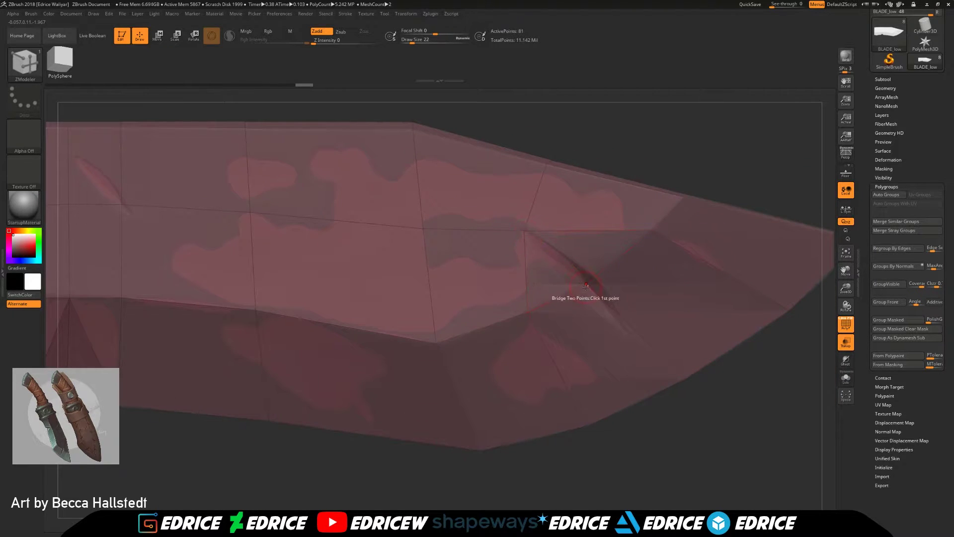
{"action": "left_click", "coordinate": [524, 230]}
{"action": "mouse_move", "coordinate": [696, 394]}
{"action": "left_mouse_down"}
{"action": "mouse_move", "coordinate": [705, 387]}
{"action": "mouse_move", "coordinate": [693, 379]}
{"action": "left_mouse_up"}
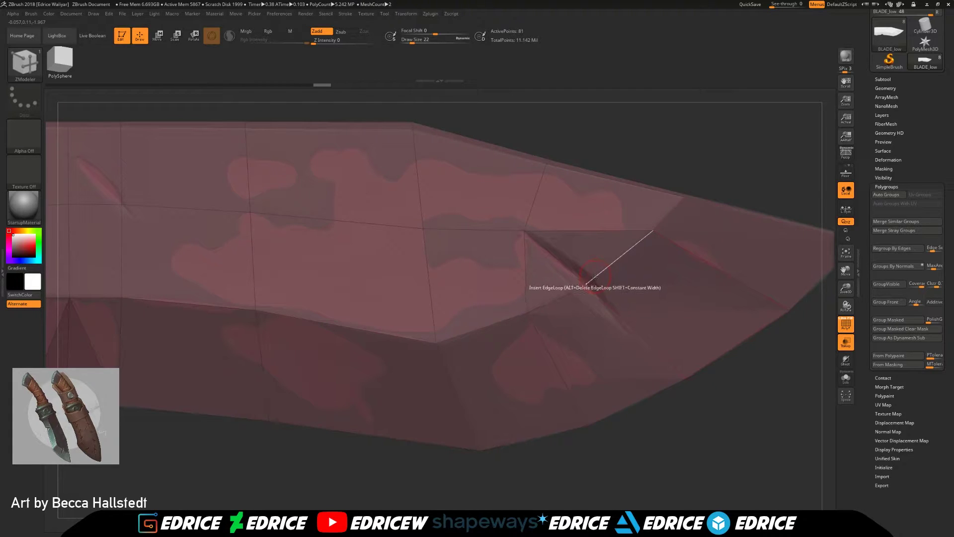
Set the ZModeler edge action to Split and split the edges meeting the gouge near the blade tip
{"action": "key", "text": "space"}
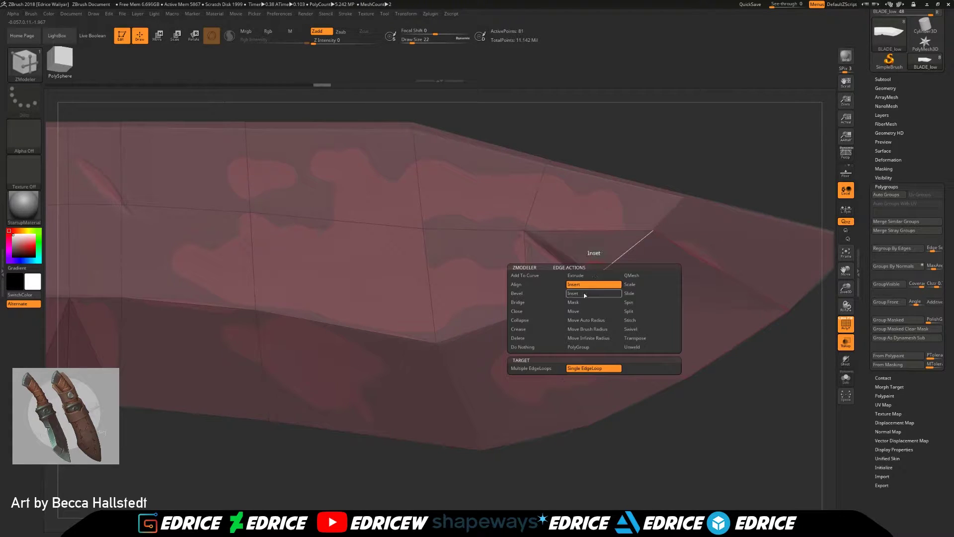
{"action": "left_click", "coordinate": [633, 311]}
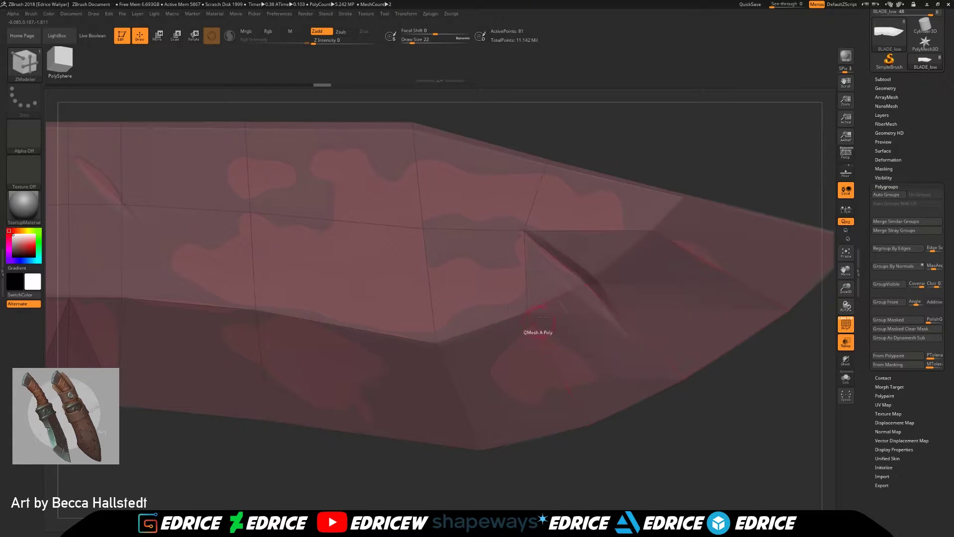
{"action": "key", "text": "space"}
{"action": "mouse_move", "coordinate": [621, 339]}
{"action": "left_mouse_down"}
{"action": "mouse_move", "coordinate": [614, 348]}
{"action": "mouse_move", "coordinate": [637, 333]}
{"action": "left_mouse_up"}
{"action": "left_click_drag", "start_coordinate": [633, 334], "coordinate": [632, 332]}
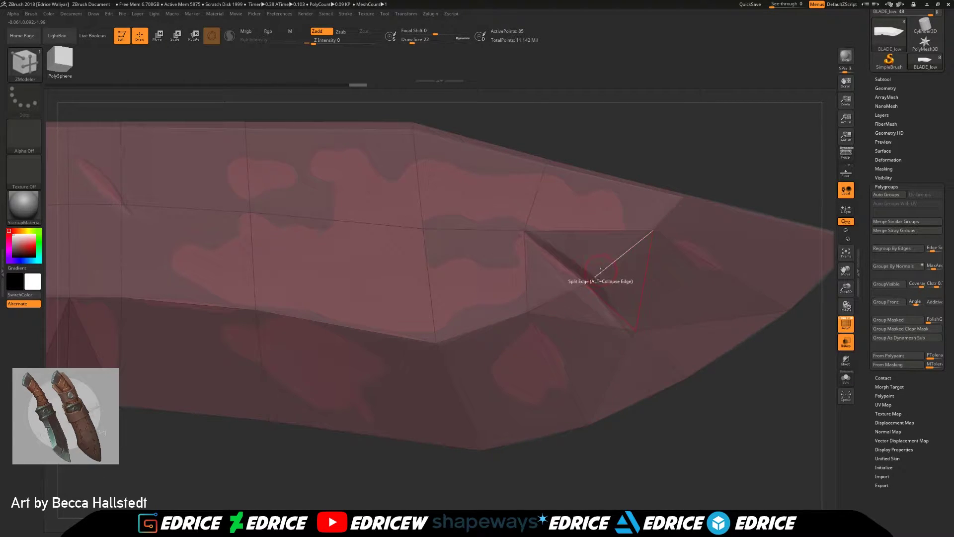
{"action": "right_click_drag", "start_coordinate": [621, 272], "coordinate": [605, 270], "text": "ctrl"}
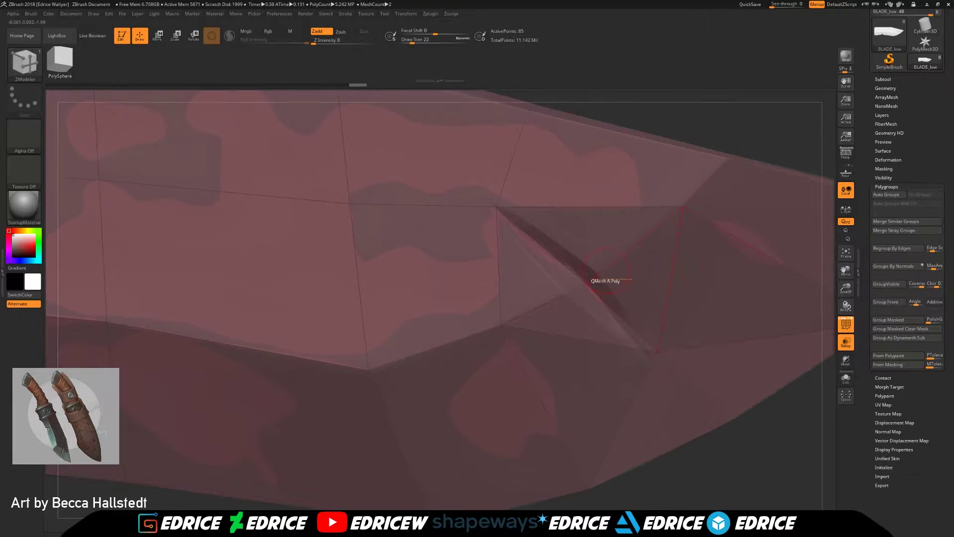
{"action": "left_click_drag", "start_coordinate": [693, 278], "coordinate": [650, 283]}
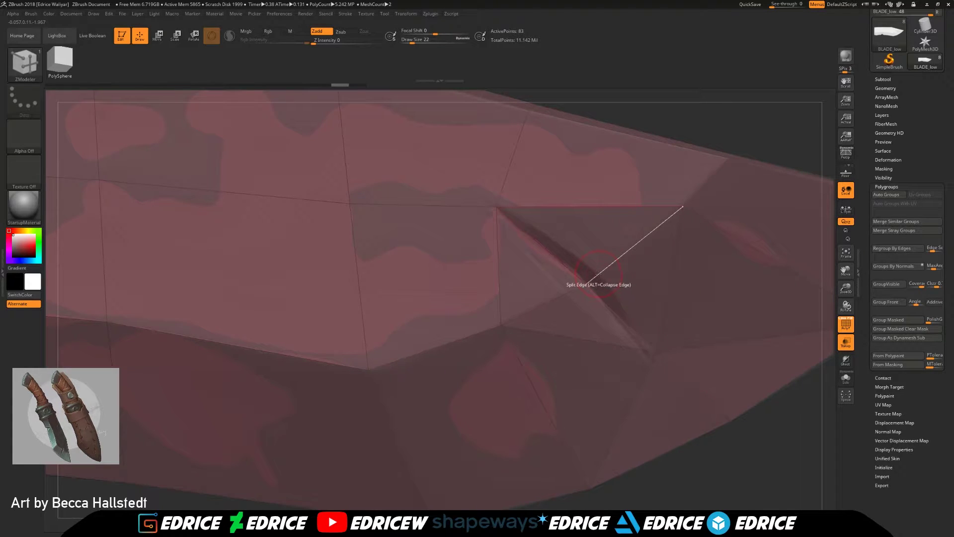
Split the edges on both sides of the gouge and bridge the new points to its lower end
{"action": "left_click", "coordinate": [554, 297]}
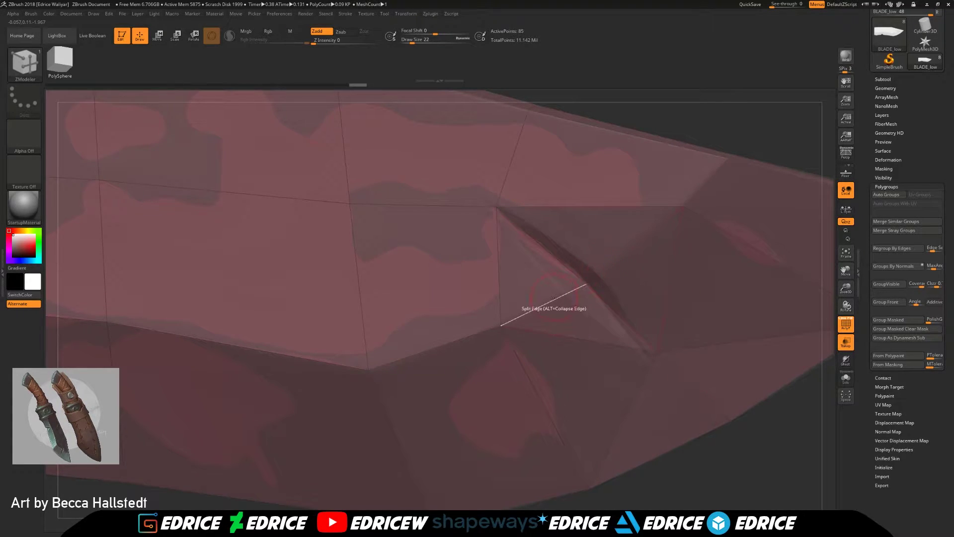
{"action": "left_click", "coordinate": [563, 295]}
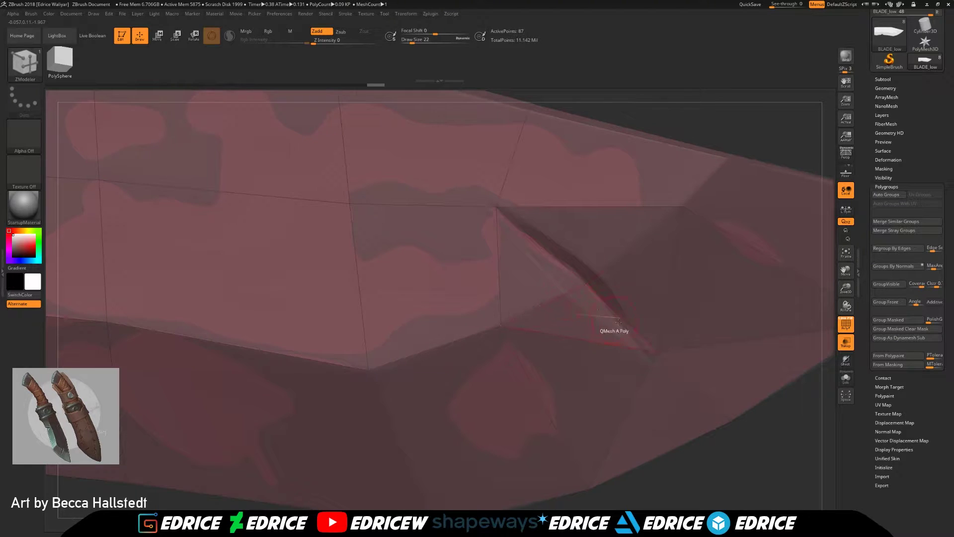
{"action": "left_click", "coordinate": [564, 295]}
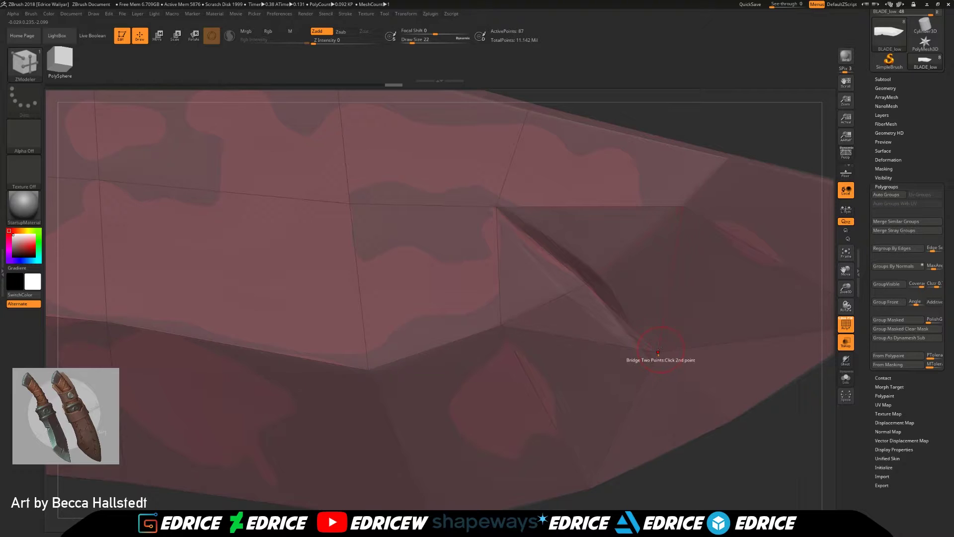
{"action": "left_click", "coordinate": [607, 274]}
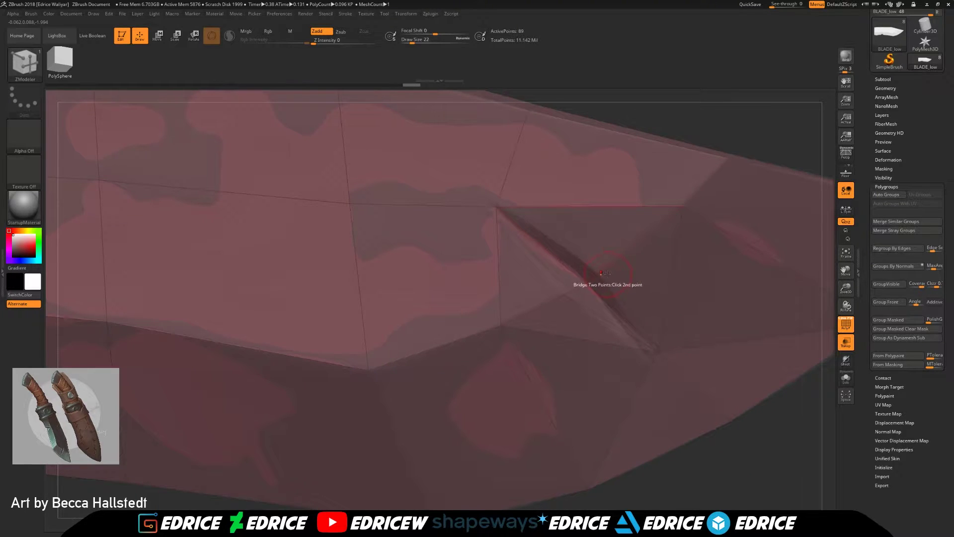
{"action": "left_click", "coordinate": [600, 273]}
{"action": "left_click", "coordinate": [496, 206]}
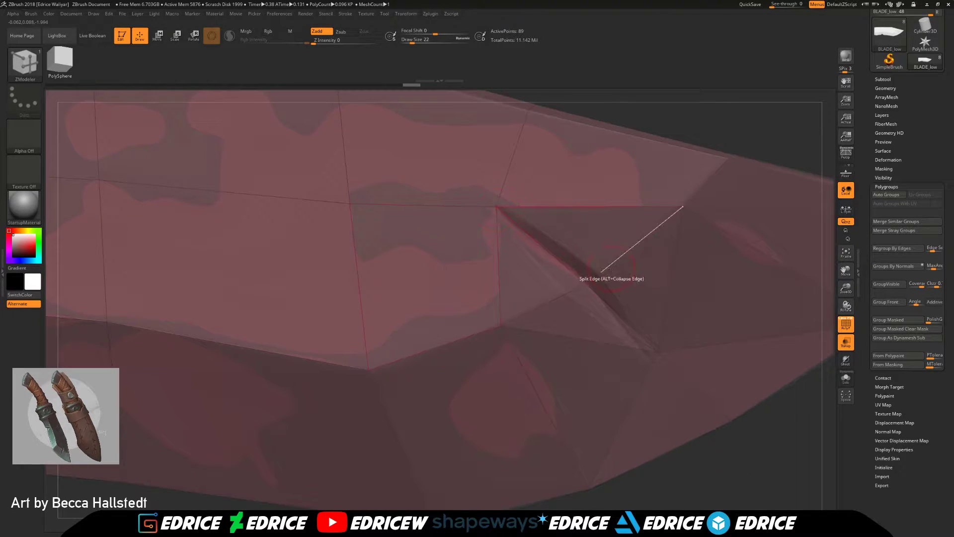
Set the draw size to 8 and bridge the gouge's upper-side point to the gouge's upper end
{"action": "key", "text": "s"}
{"action": "left_click_drag", "start_coordinate": [438, 73], "coordinate": [421, 73]}
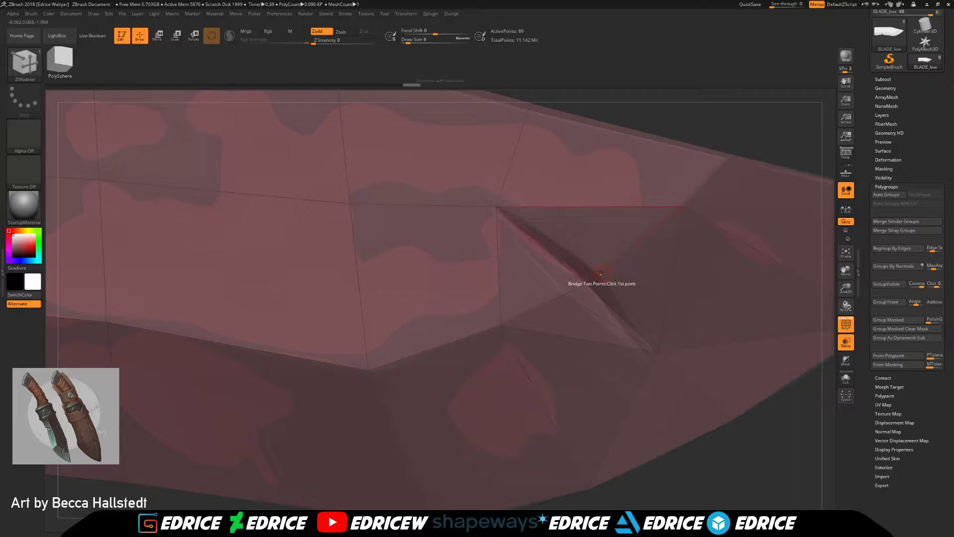
{"action": "left_click_drag", "start_coordinate": [601, 273], "coordinate": [685, 339]}
{"action": "left_click", "coordinate": [504, 226]}
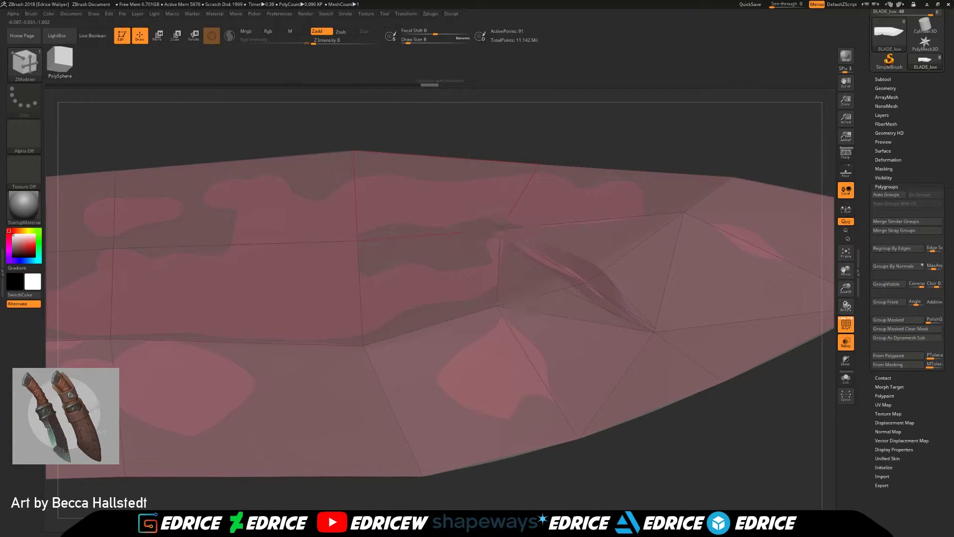
Set the ZModeler edge action to Collapse and collapse the extra edge at the gouge's lower end
{"action": "left_click", "coordinate": [501, 227]}
{"action": "left_click_drag", "start_coordinate": [666, 385], "coordinate": [773, 436]}
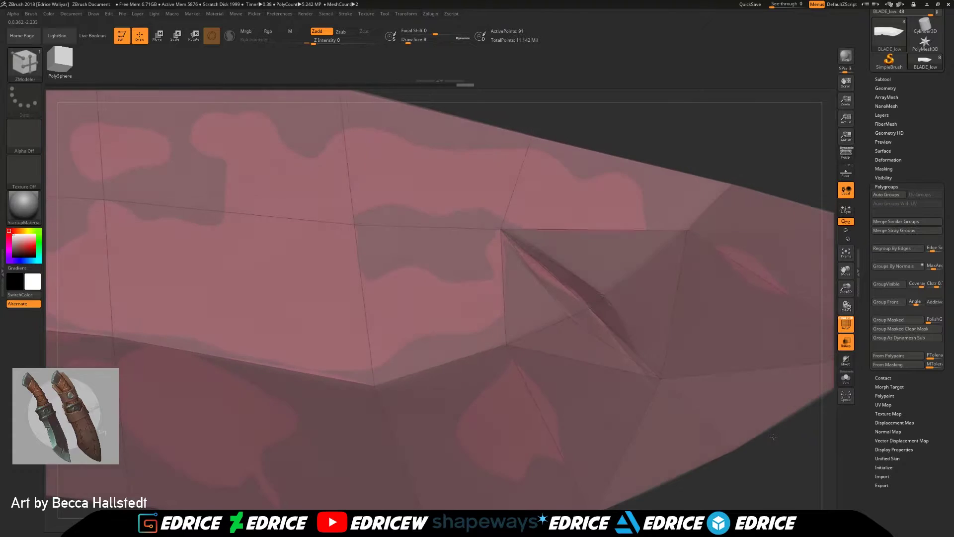
{"action": "left_click_drag", "start_coordinate": [845, 287], "coordinate": [847, 330]}
{"action": "left_click_drag", "start_coordinate": [846, 271], "coordinate": [614, 193]}
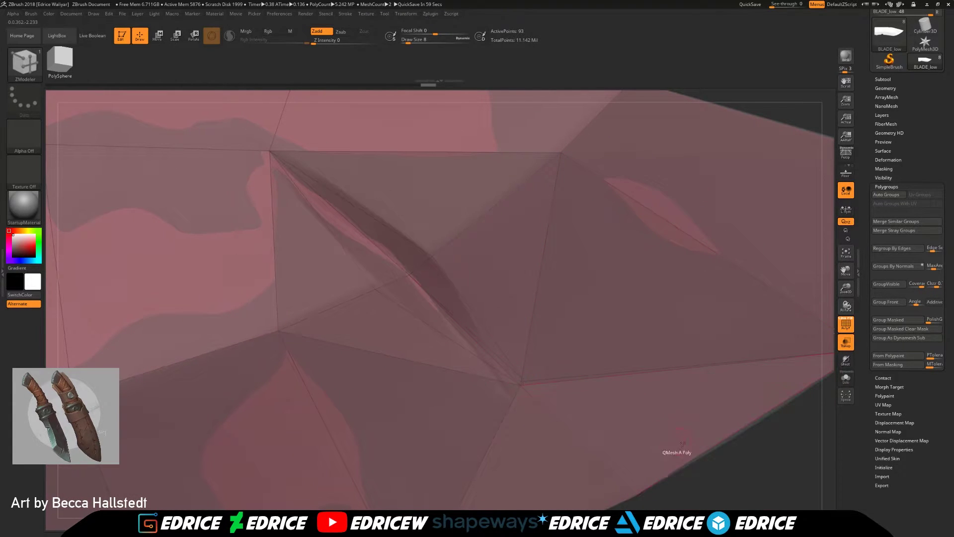
{"action": "key", "text": "space"}
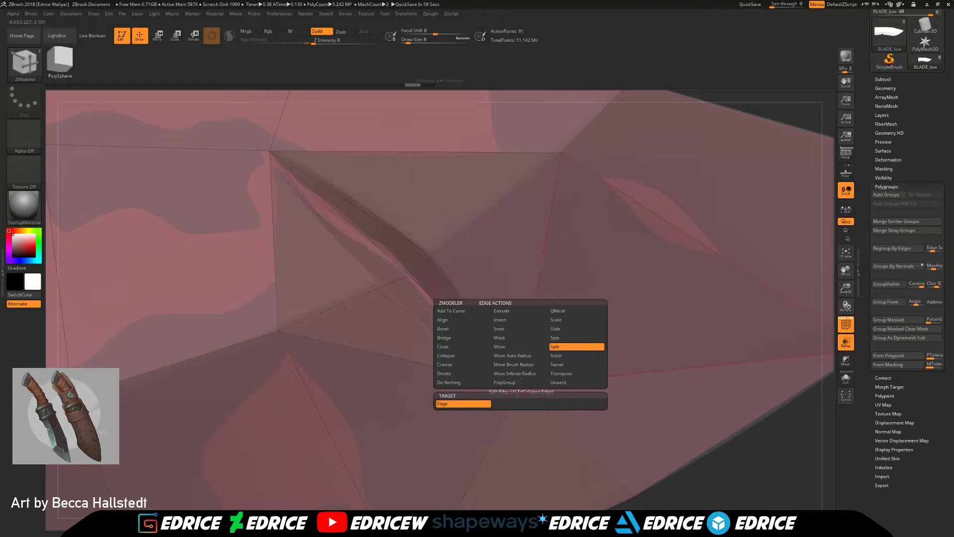
{"action": "left_click", "coordinate": [445, 355]}
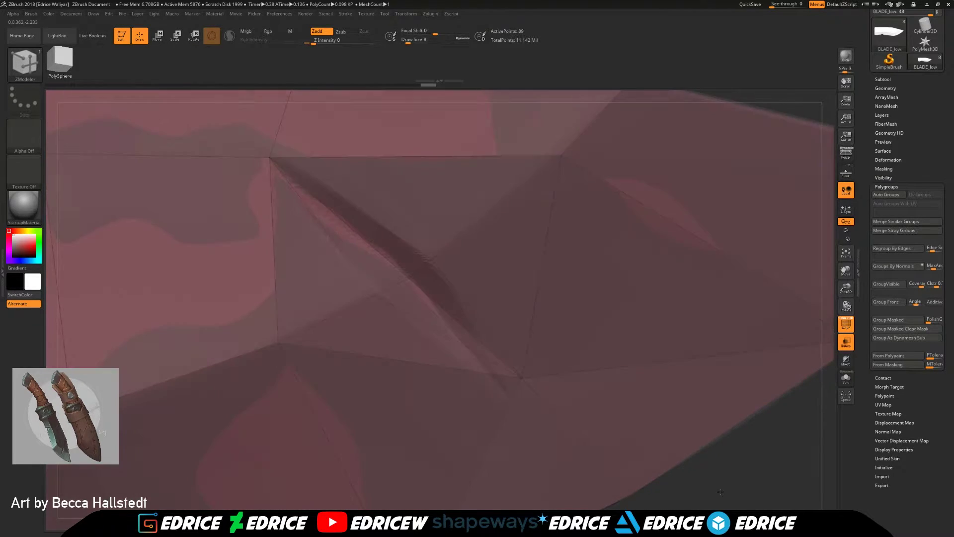
{"action": "left_click_drag", "start_coordinate": [705, 459], "coordinate": [691, 442]}
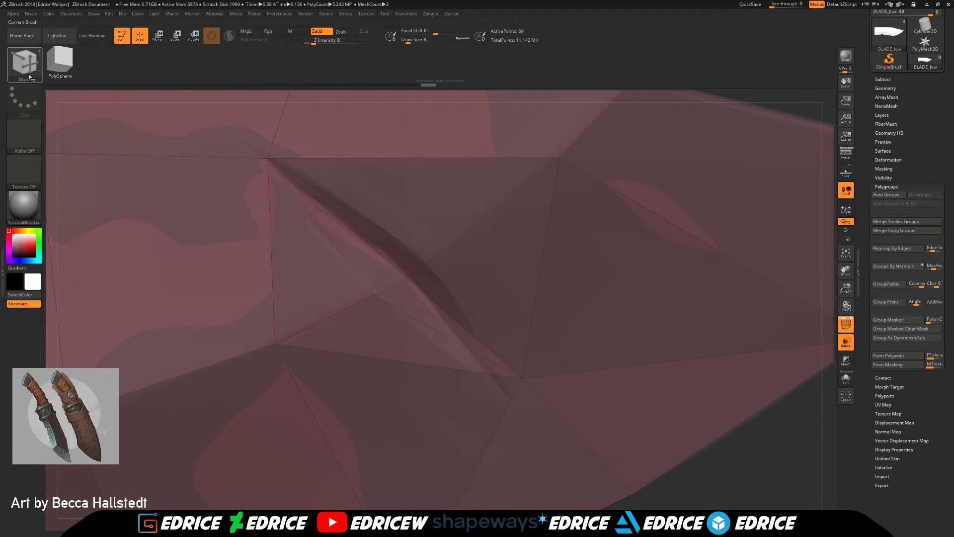
Set the ZModeler point action to Move by brush radius and adjust the point at the gouge's lower end
{"action": "key", "text": "space"}
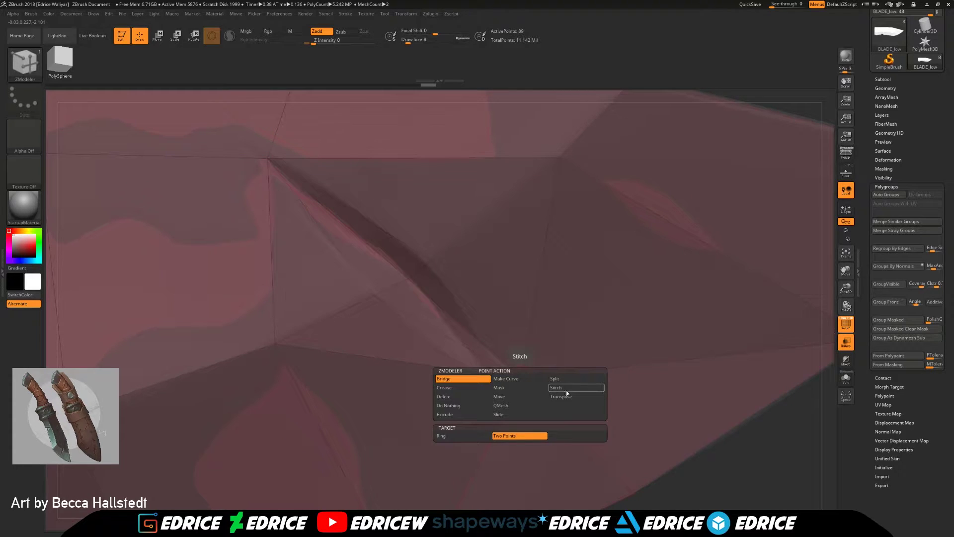
{"action": "left_click", "coordinate": [510, 397]}
{"action": "left_click_drag", "start_coordinate": [518, 389], "coordinate": [504, 374]}
{"action": "right_click_drag", "start_coordinate": [510, 400], "coordinate": [497, 365]}
{"action": "mouse_move", "coordinate": [489, 400]}
{"action": "right_mouse_down"}
{"action": "mouse_move", "coordinate": [509, 397]}
{"action": "mouse_move", "coordinate": [490, 404]}
{"action": "right_mouse_up"}
{"action": "key", "text": "space"}
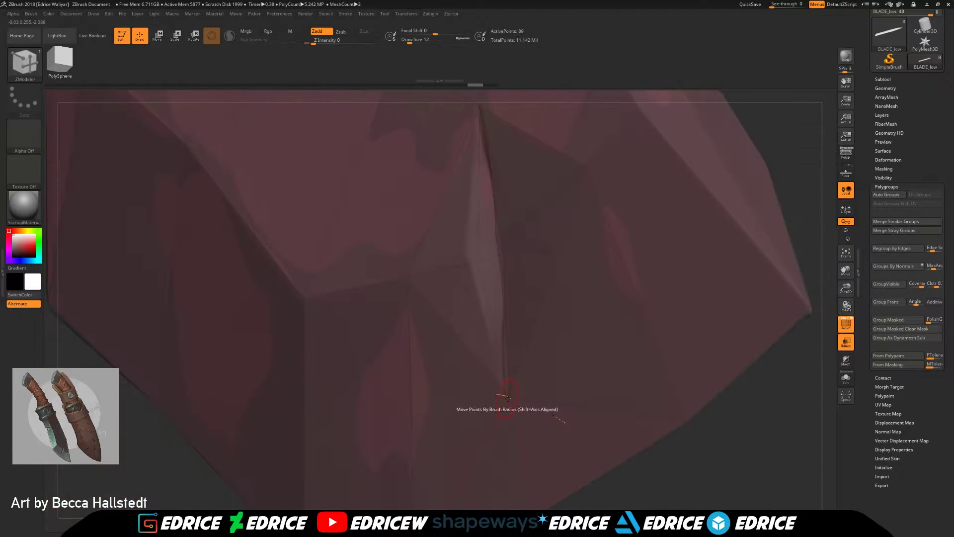
{"action": "mouse_move", "coordinate": [511, 366]}
{"action": "right_mouse_down"}
{"action": "mouse_move", "coordinate": [524, 402]}
{"action": "mouse_move", "coordinate": [508, 396]}
{"action": "mouse_move", "coordinate": [481, 289]}
{"action": "mouse_move", "coordinate": [473, 303]}
{"action": "mouse_move", "coordinate": [490, 301]}
{"action": "mouse_move", "coordinate": [443, 288]}
{"action": "mouse_move", "coordinate": [495, 294]}
{"action": "right_mouse_up"}
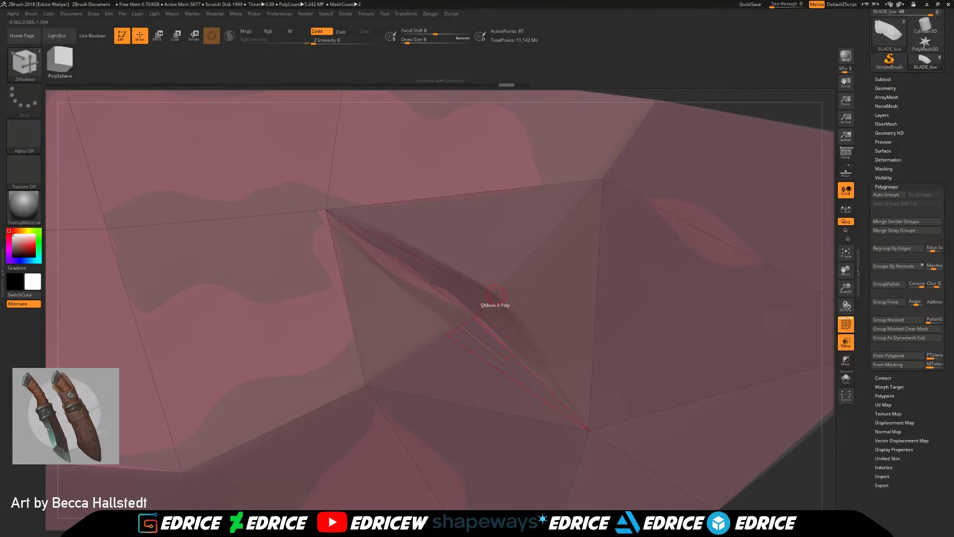
Set the draw size to 16 and the ZModeler point action to Mask for the gouge's middle point
{"action": "left_click_drag", "start_coordinate": [494, 295], "coordinate": [513, 283]}
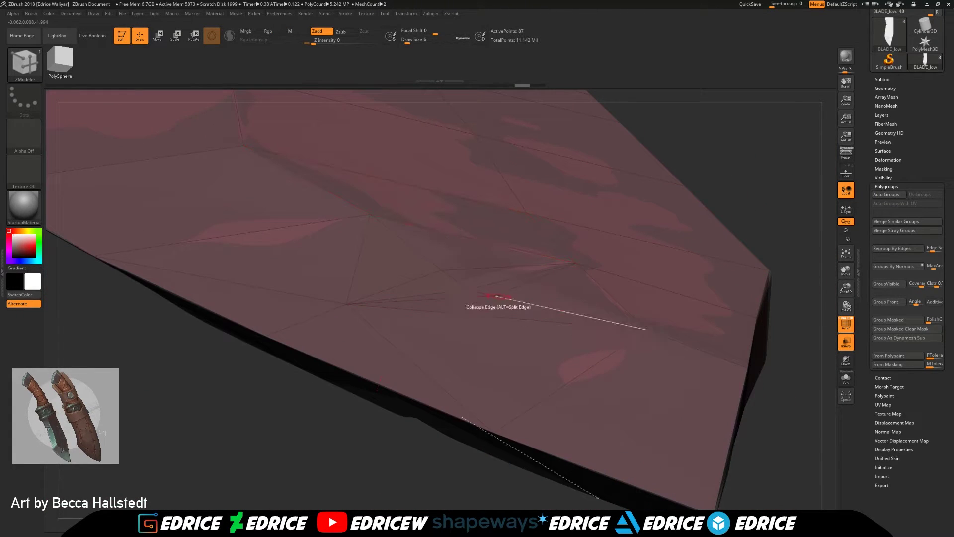
{"action": "key", "text": "bracketright"}
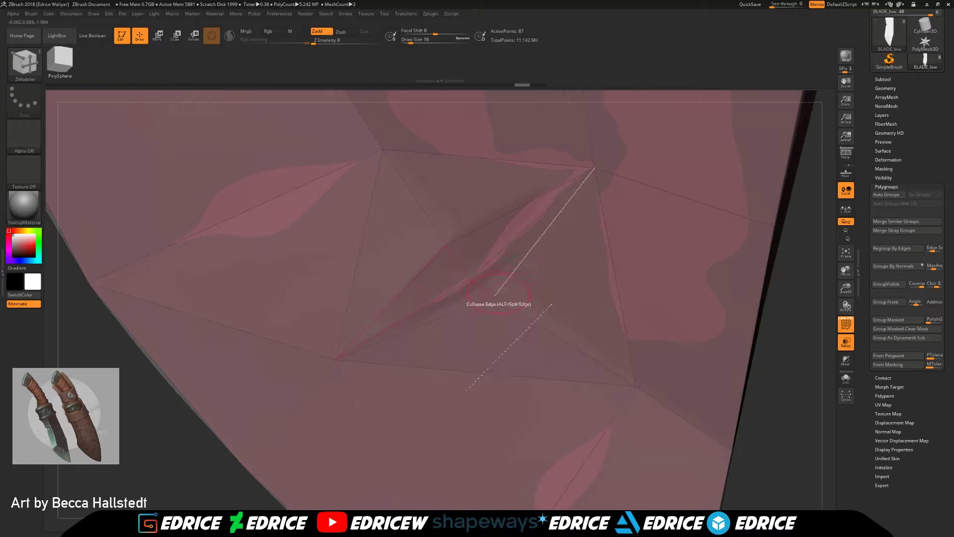
{"action": "key", "text": "space"}
{"action": "key", "text": "space"}
{"action": "left_click", "coordinate": [547, 350]}
{"action": "key", "text": "space"}
{"action": "key", "text": "space"}
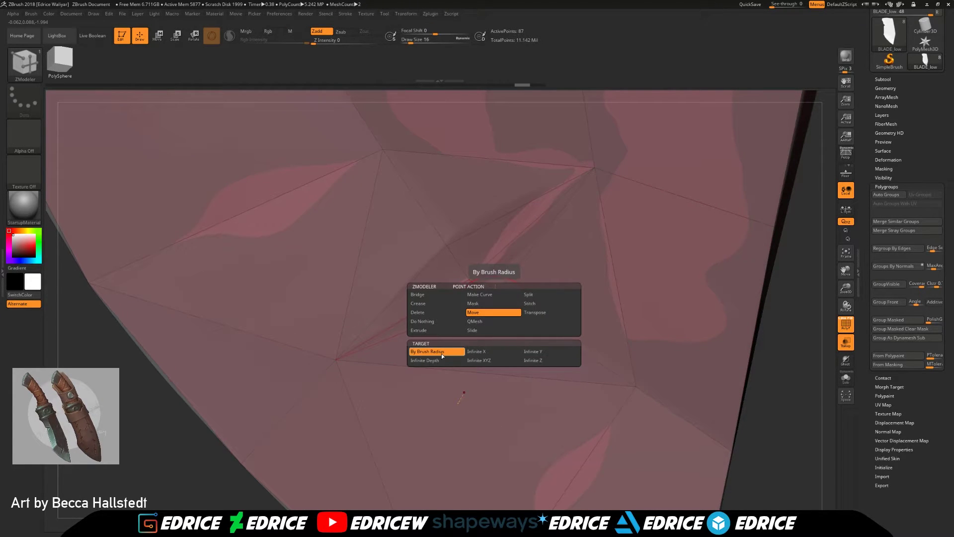
{"action": "left_click", "coordinate": [541, 312]}
{"action": "key", "text": "space"}
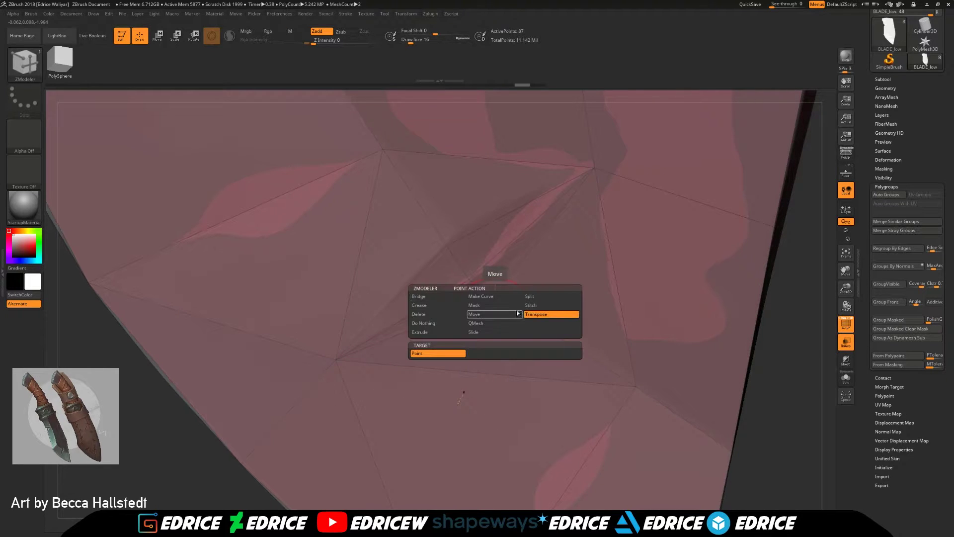
{"action": "left_click", "coordinate": [474, 305]}
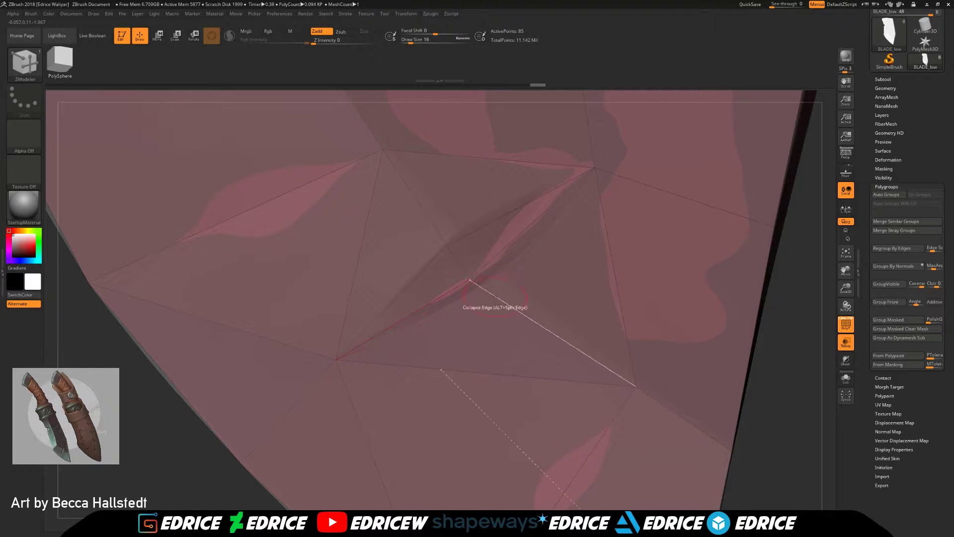
Mask the low-poly blade except for the point halfway along the gouge
{"action": "left_click_drag", "start_coordinate": [846, 288], "coordinate": [845, 263]}
{"action": "mouse_move", "coordinate": [769, 276]}
{"action": "left_mouse_down", "text": "ctrl"}
{"action": "mouse_move", "coordinate": [680, 321]}
{"action": "mouse_move", "coordinate": [486, 343]}
{"action": "left_mouse_up", "text": "ctrl"}
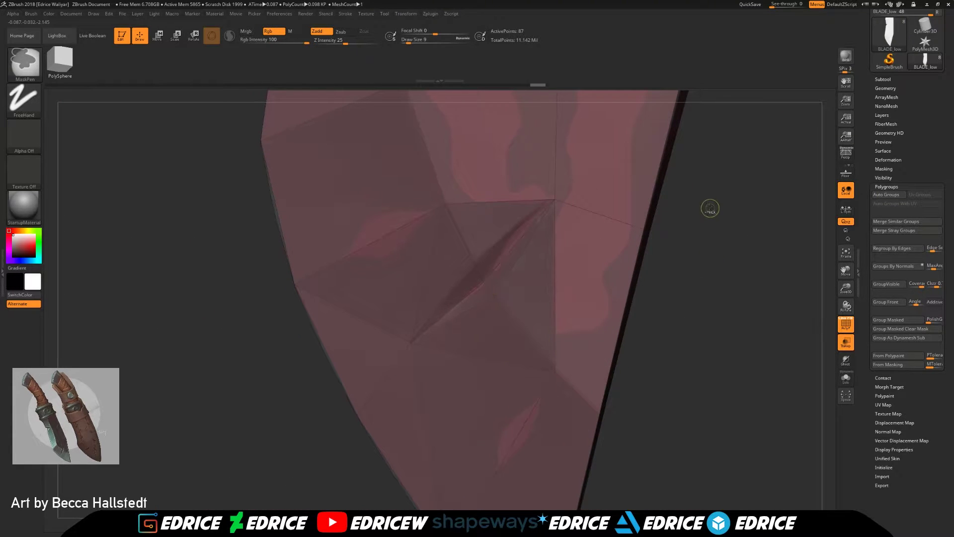
{"action": "mouse_move", "coordinate": [700, 195]}
{"action": "left_mouse_down", "text": "ctrl"}
{"action": "mouse_move", "coordinate": [598, 439]}
{"action": "mouse_move", "coordinate": [547, 458]}
{"action": "left_mouse_up", "text": "ctrl"}
{"action": "mouse_move", "coordinate": [732, 383]}
{"action": "left_mouse_down", "text": "ctrl"}
{"action": "mouse_move", "coordinate": [592, 485]}
{"action": "mouse_move", "coordinate": [579, 387]}
{"action": "left_mouse_up", "text": "ctrl"}
{"action": "key", "text": "ctrl+z"}
{"action": "left_click_drag", "start_coordinate": [757, 346], "coordinate": [766, 432], "text": "ctrl"}
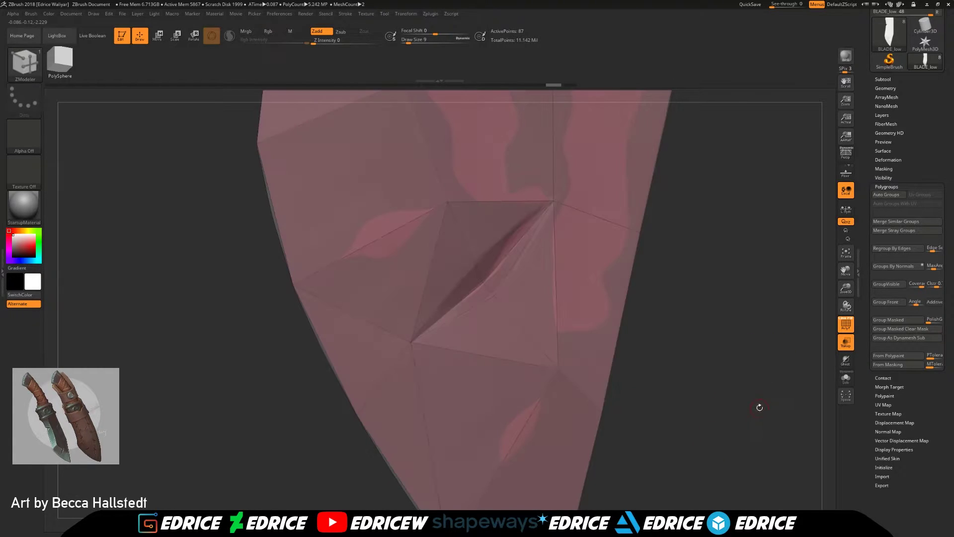
{"action": "left_click_drag", "start_coordinate": [745, 298], "coordinate": [726, 276]}
{"action": "left_click_drag", "start_coordinate": [724, 274], "coordinate": [490, 327], "text": "ctrl"}
{"action": "left_click_drag", "start_coordinate": [730, 351], "coordinate": [669, 285]}
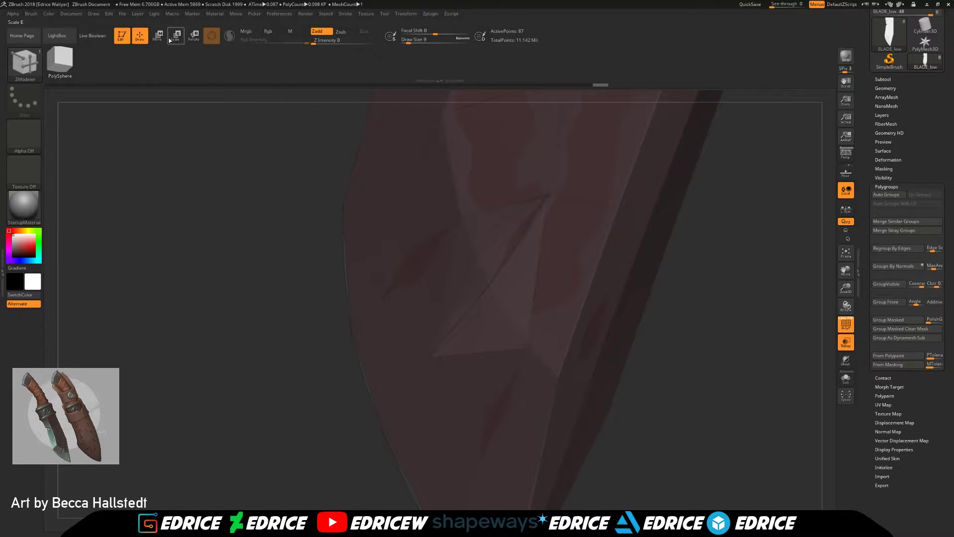
Activate the Move gizmo and frame the gouge on the masked blade for adjusting its middle point
{"action": "key", "text": "w"}
{"action": "left_click_drag", "start_coordinate": [668, 363], "coordinate": [723, 292]}
{"action": "left_click", "coordinate": [846, 254]}
{"action": "key", "text": "f"}
{"action": "left_click_drag", "start_coordinate": [805, 258], "coordinate": [833, 331]}
{"action": "left_click_drag", "start_coordinate": [850, 289], "coordinate": [828, 219], "text": "alt"}
{"action": "left_click_drag", "start_coordinate": [591, 424], "coordinate": [499, 171]}
{"action": "left_click_drag", "start_coordinate": [846, 291], "coordinate": [837, 277]}
{"action": "left_click_drag", "start_coordinate": [487, 164], "coordinate": [437, 166]}
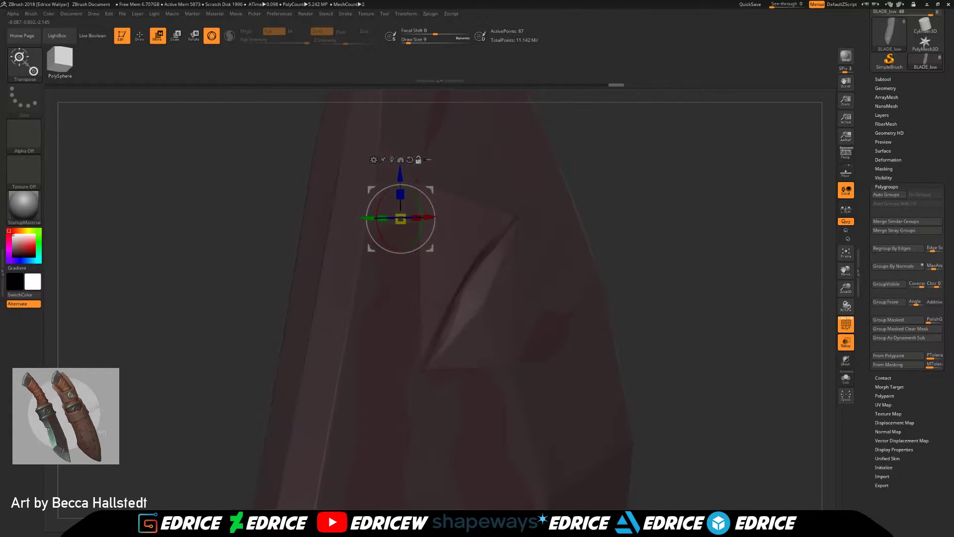
Try shifting the gouge's unmasked middle point with the gizmo, and undo the change
{"action": "left_click_drag", "start_coordinate": [425, 216], "coordinate": [642, 227]}
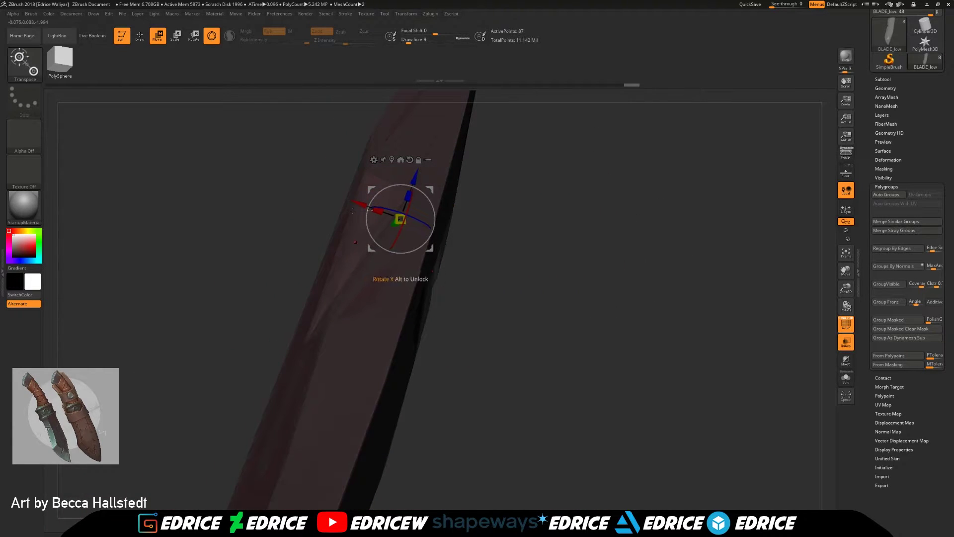
{"action": "left_click_drag", "start_coordinate": [373, 205], "coordinate": [581, 266]}
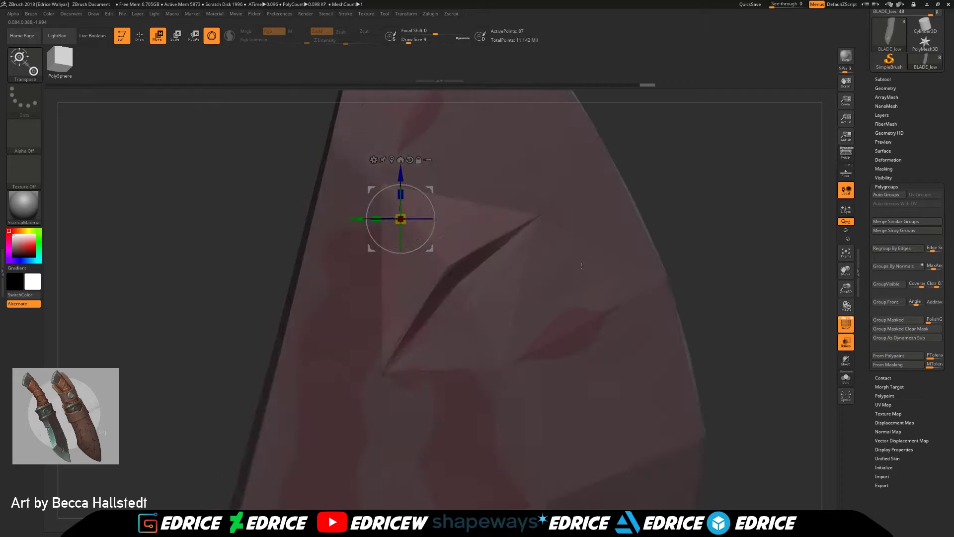
{"action": "left_click_drag", "start_coordinate": [431, 189], "coordinate": [740, 291]}
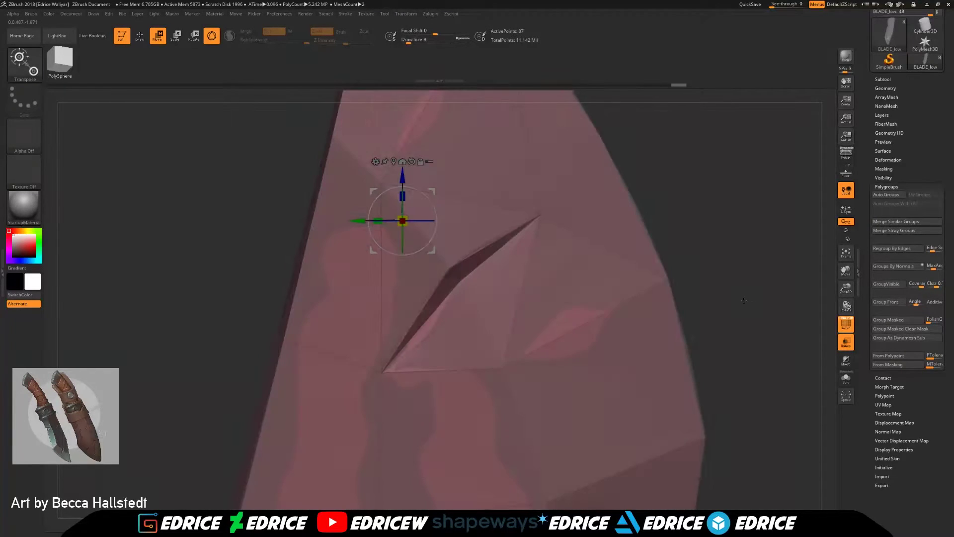
{"action": "key", "text": "ctrl"}
{"action": "key", "text": "ctrl+z"}
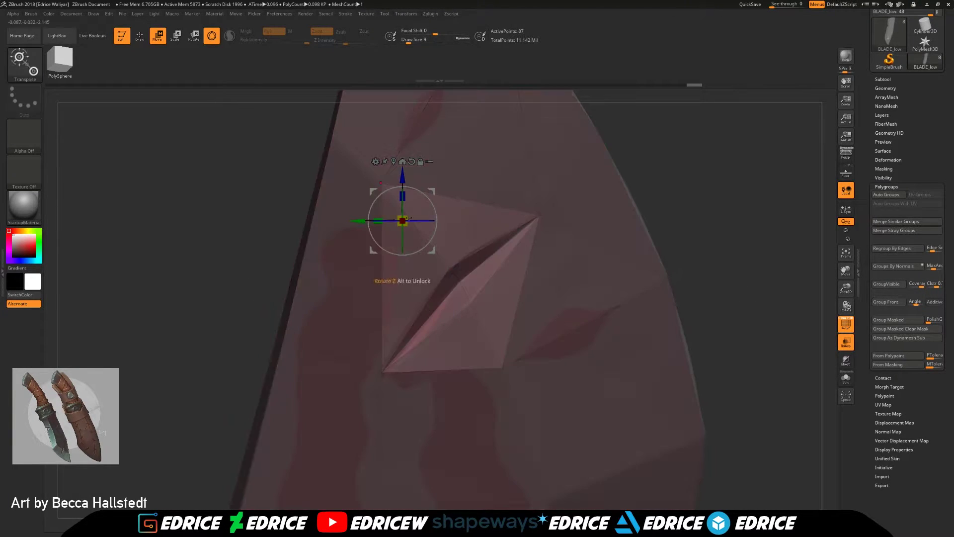
Adjust the depth of the gouge's middle point along the X axis with the gizmo and return to draw mode
{"action": "left_click_drag", "start_coordinate": [778, 275], "coordinate": [740, 276]}
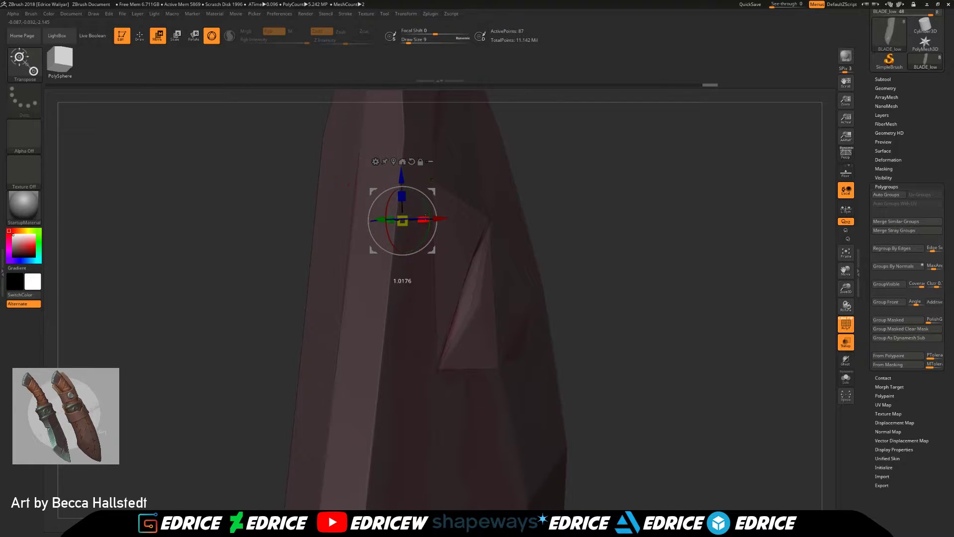
{"action": "left_click_drag", "start_coordinate": [433, 215], "coordinate": [186, 245]}
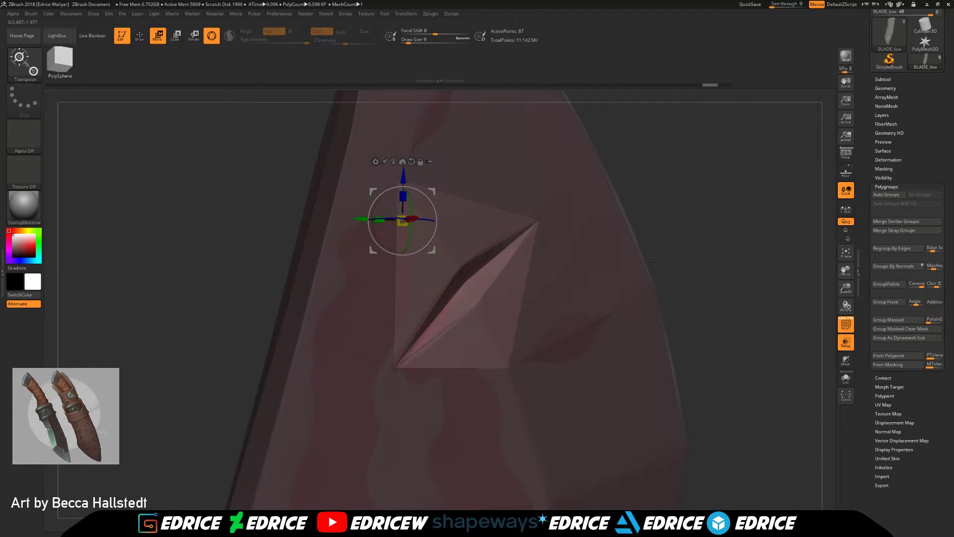
{"action": "key", "text": "ctrl+z"}
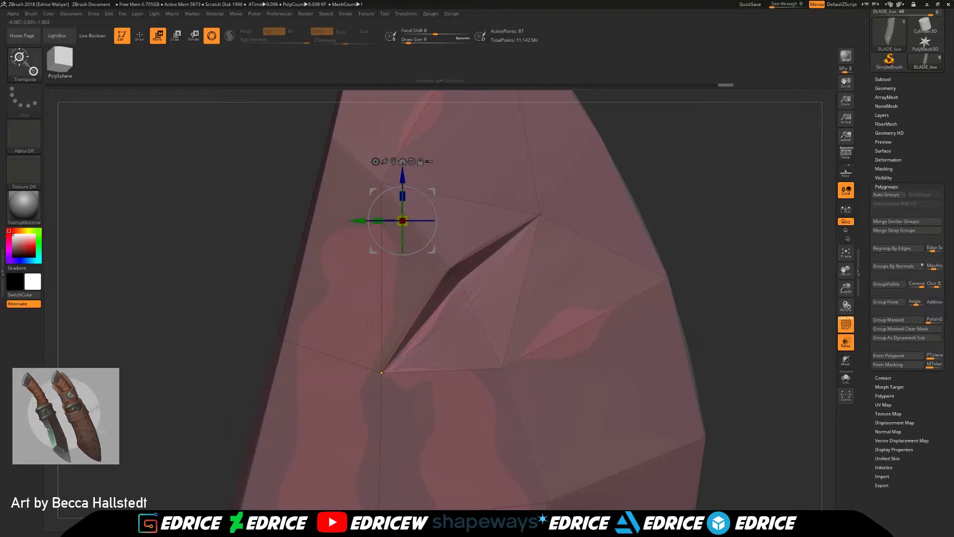
{"action": "key", "text": "ctrl+shift+z"}
{"action": "left_click_drag", "start_coordinate": [705, 249], "coordinate": [641, 246]}
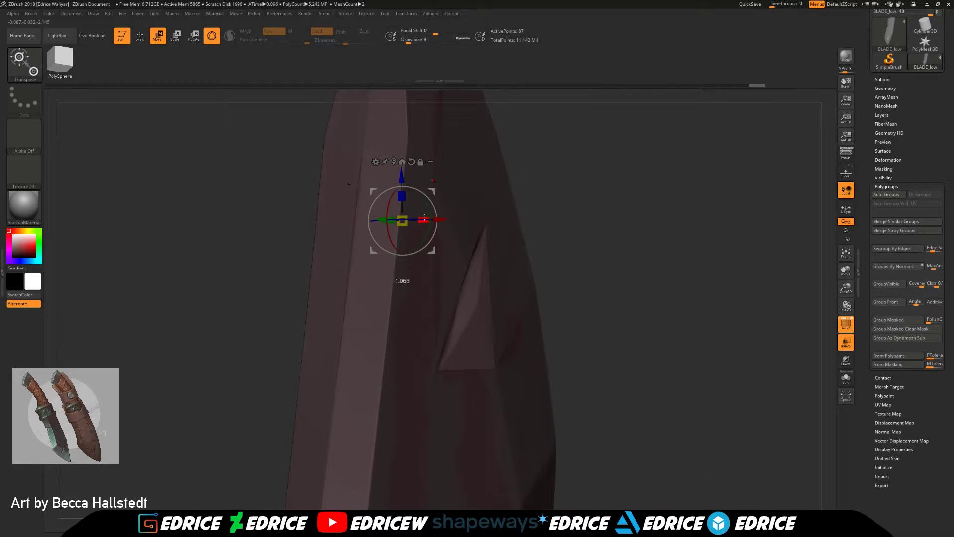
{"action": "left_click_drag", "start_coordinate": [459, 224], "coordinate": [660, 216]}
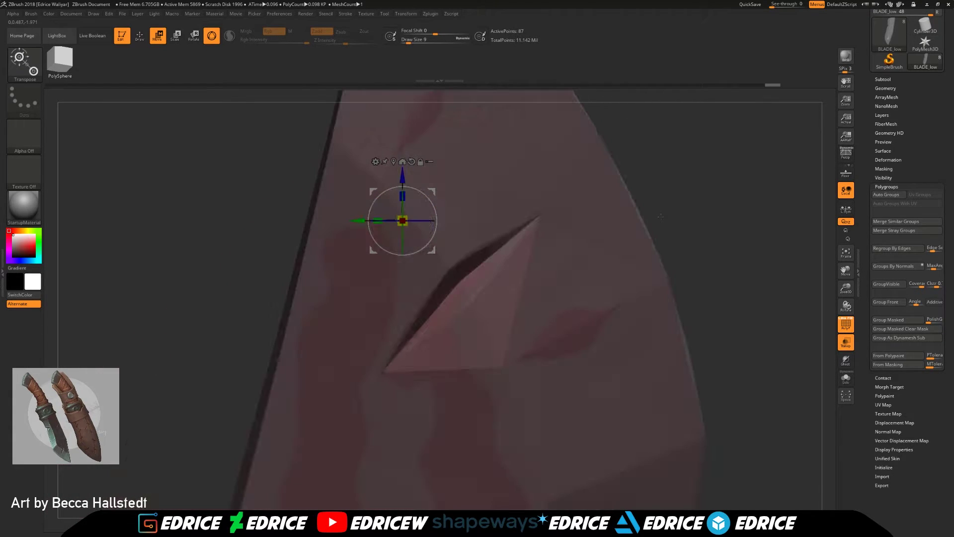
{"action": "key", "text": "q"}
Nudge the gouge near the blade tip slightly with the Move gizmo and check it against the high-poly shape
{"action": "left_click", "coordinate": [846, 252]}
{"action": "mouse_move", "coordinate": [695, 368]}
{"action": "left_mouse_down"}
{"action": "mouse_move", "coordinate": [674, 376]}
{"action": "mouse_move", "coordinate": [760, 242]}
{"action": "left_mouse_up"}
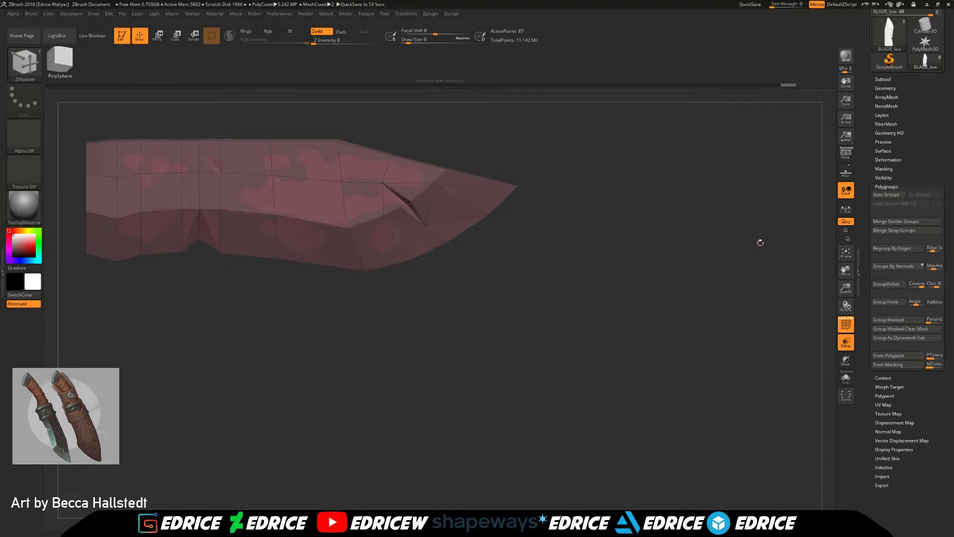
{"action": "left_click_drag", "start_coordinate": [437, 348], "coordinate": [464, 342]}
{"action": "key", "text": "w"}
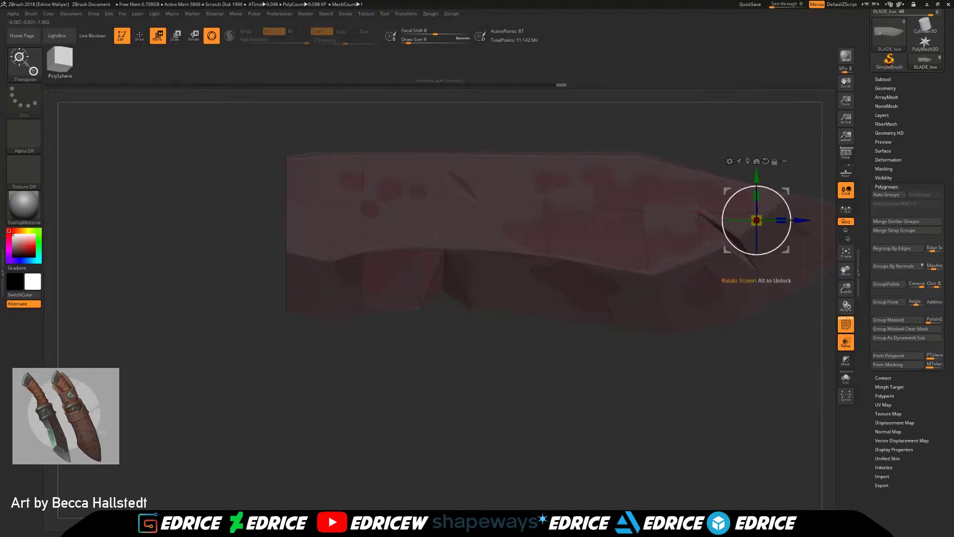
{"action": "left_click_drag", "start_coordinate": [756, 221], "coordinate": [797, 221]}
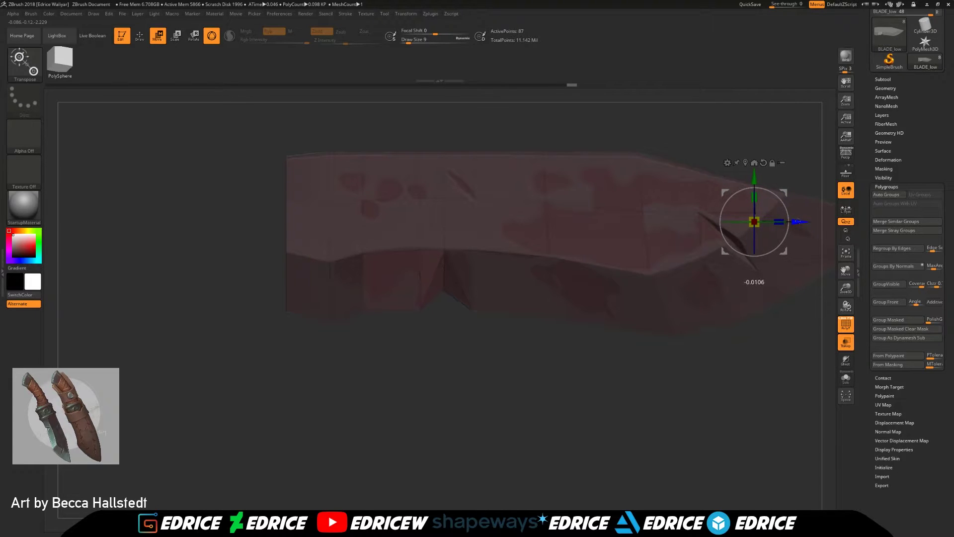
{"action": "left_click_drag", "start_coordinate": [847, 284], "coordinate": [828, 273]}
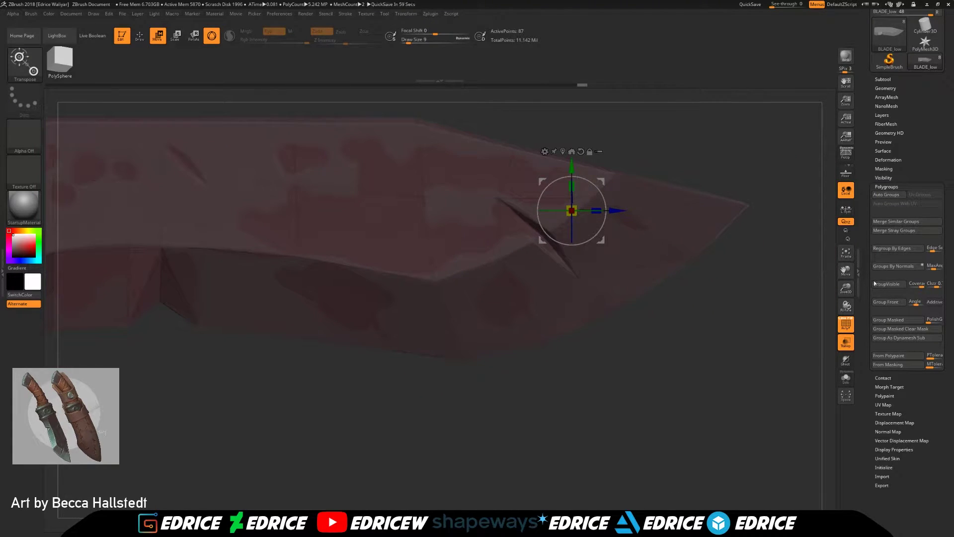
{"action": "left_click_drag", "start_coordinate": [845, 306], "coordinate": [770, 341]}
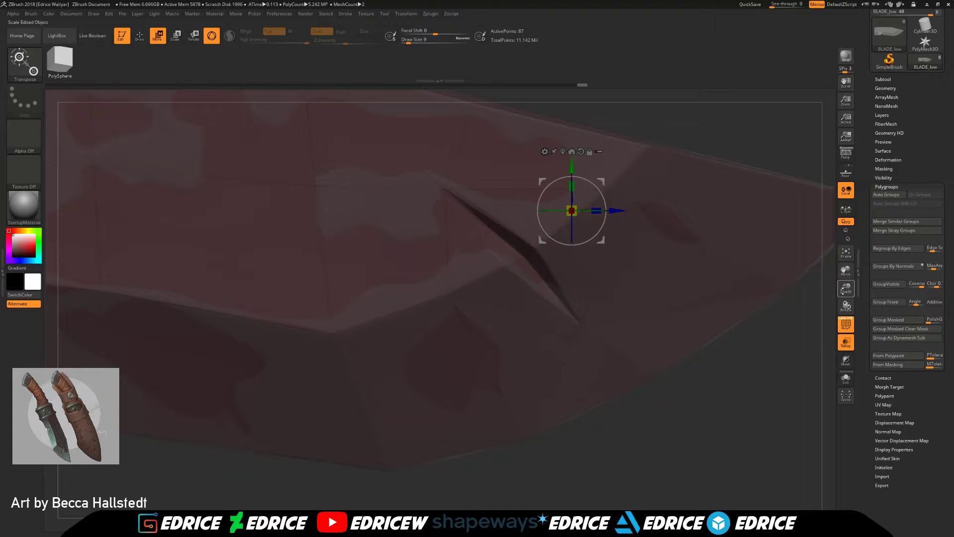
{"action": "left_click_drag", "start_coordinate": [844, 289], "coordinate": [844, 274]}
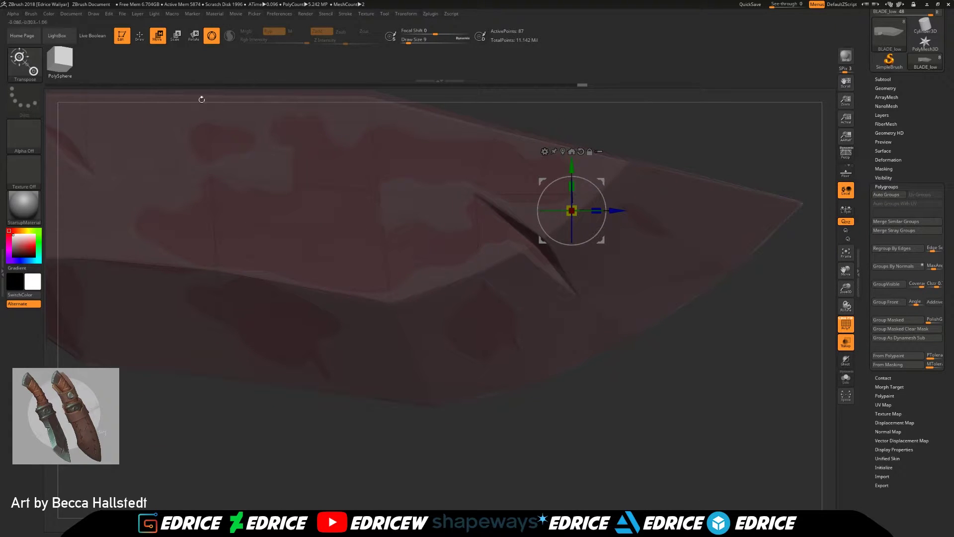
Split the cutting-edge segment at the low-poly blade's belly with ZModeler's Split edge action, using a draw size of 11
{"action": "key", "text": "q"}
{"action": "key", "text": "space"}
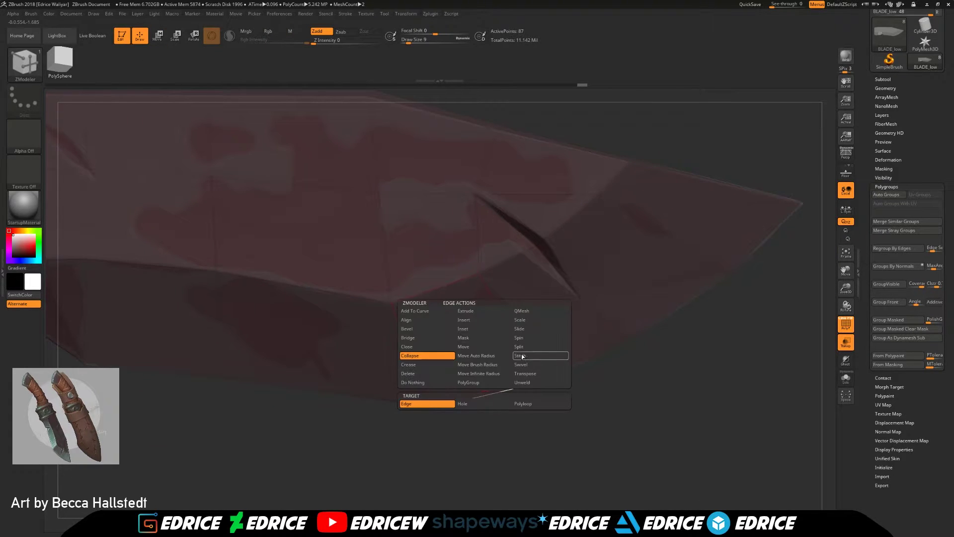
{"action": "left_click", "coordinate": [517, 349]}
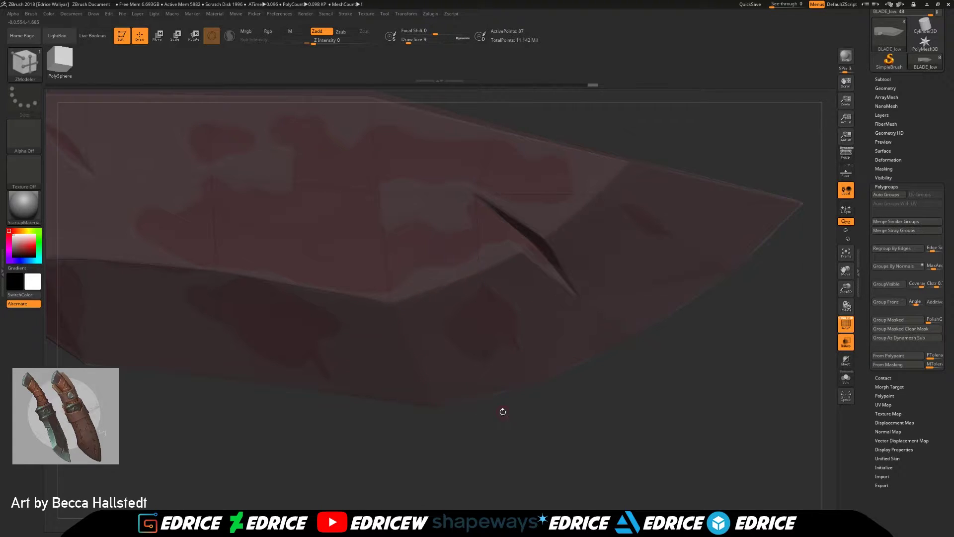
{"action": "left_click_drag", "start_coordinate": [483, 402], "coordinate": [547, 365]}
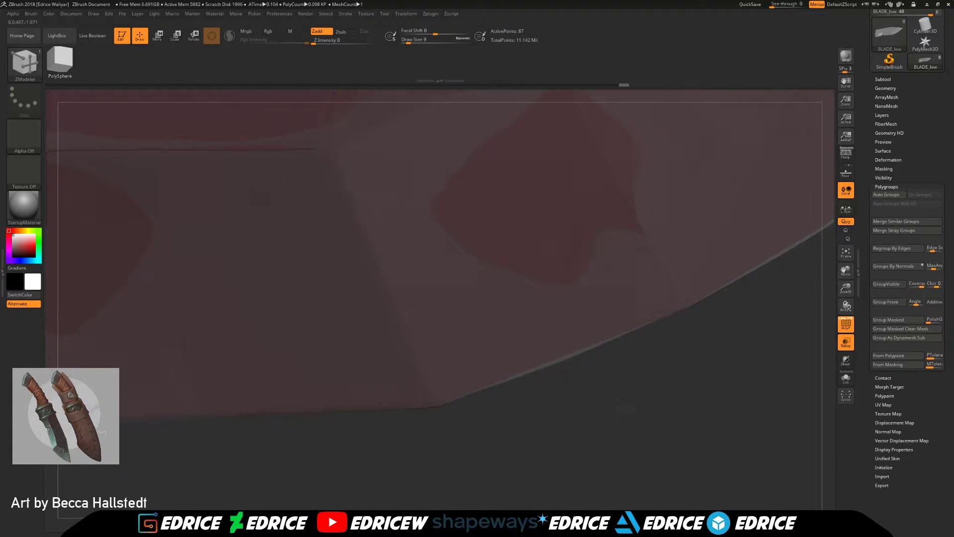
{"action": "left_click_drag", "start_coordinate": [449, 427], "coordinate": [410, 368]}
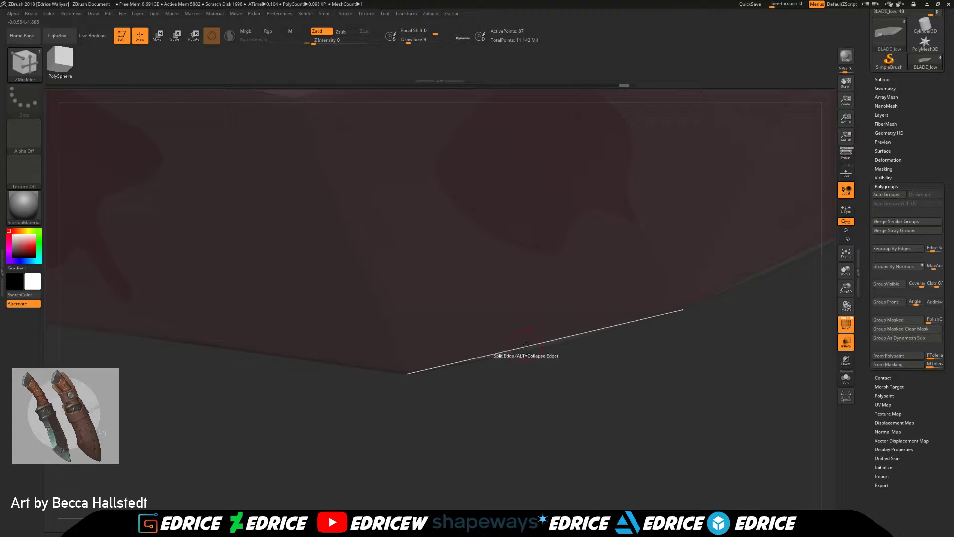
{"action": "type", "text": "s35"}
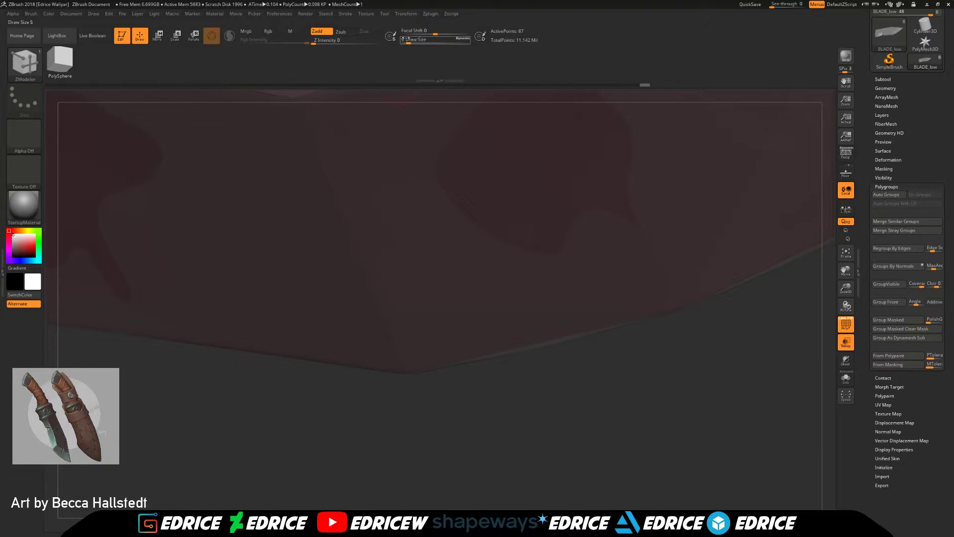
{"action": "left_click_drag", "start_coordinate": [539, 343], "coordinate": [609, 451]}
{"action": "type", "text": "s11"}
{"action": "left_click", "coordinate": [455, 442]}
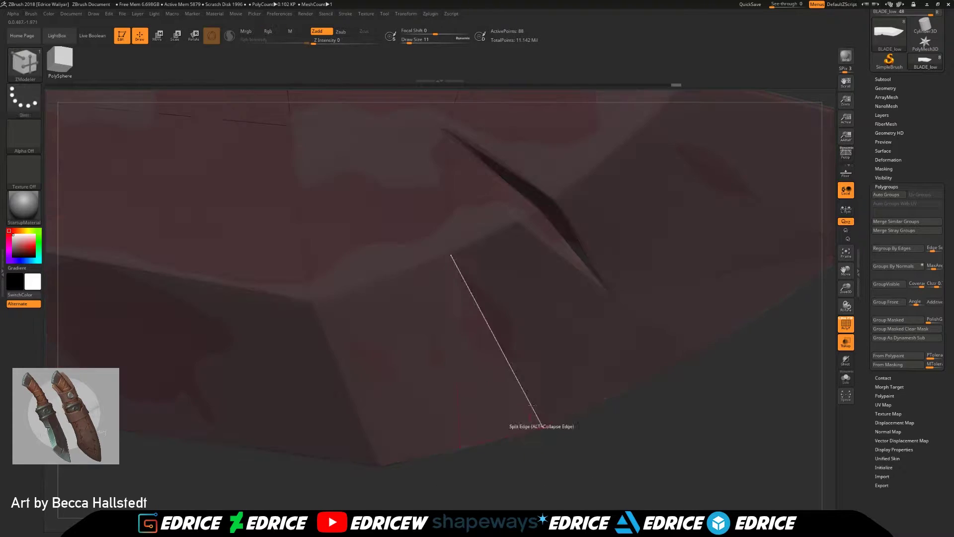
Shift the new point on the blade's belly slightly with the Move gizmo to follow the high-poly curve
{"action": "key", "text": "w"}
{"action": "left_click_drag", "start_coordinate": [705, 411], "coordinate": [696, 410], "text": "shift"}
{"action": "left_click_drag", "start_coordinate": [619, 126], "coordinate": [618, 129]}
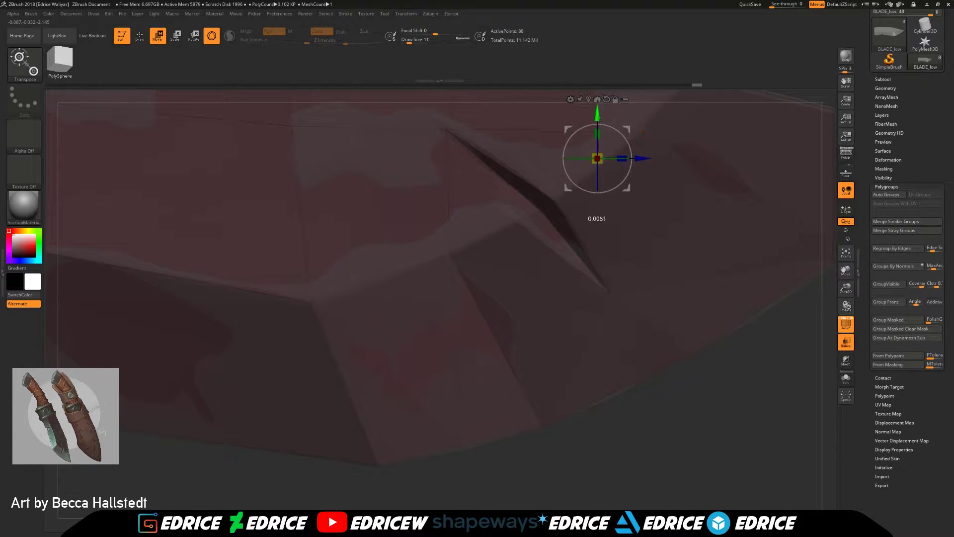
{"action": "left_click_drag", "start_coordinate": [720, 387], "coordinate": [737, 370], "text": "shift"}
Split the cutting edge near the blade tip, move the new point toward the high-poly outline, and clear the mask
{"action": "left_click_drag", "start_coordinate": [851, 299], "coordinate": [766, 400]}
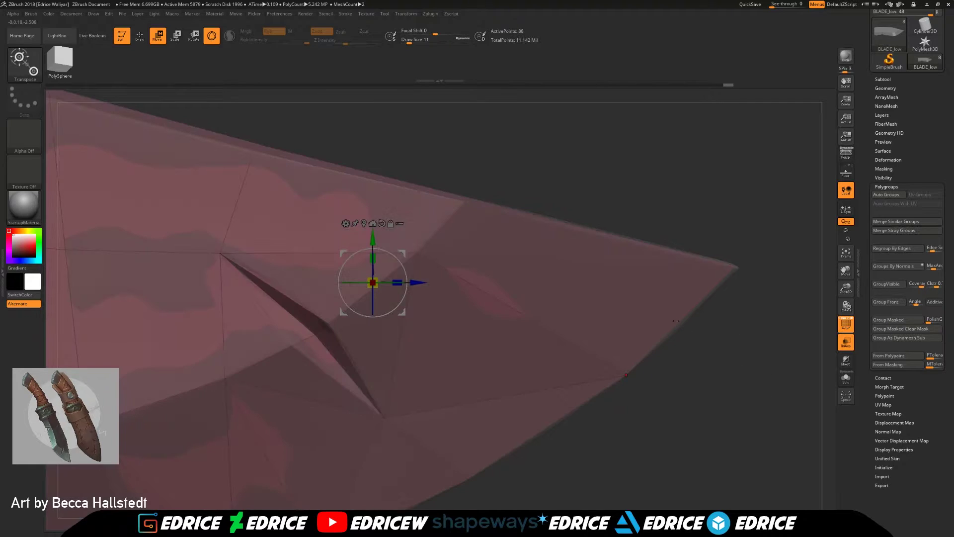
{"action": "key", "text": "q"}
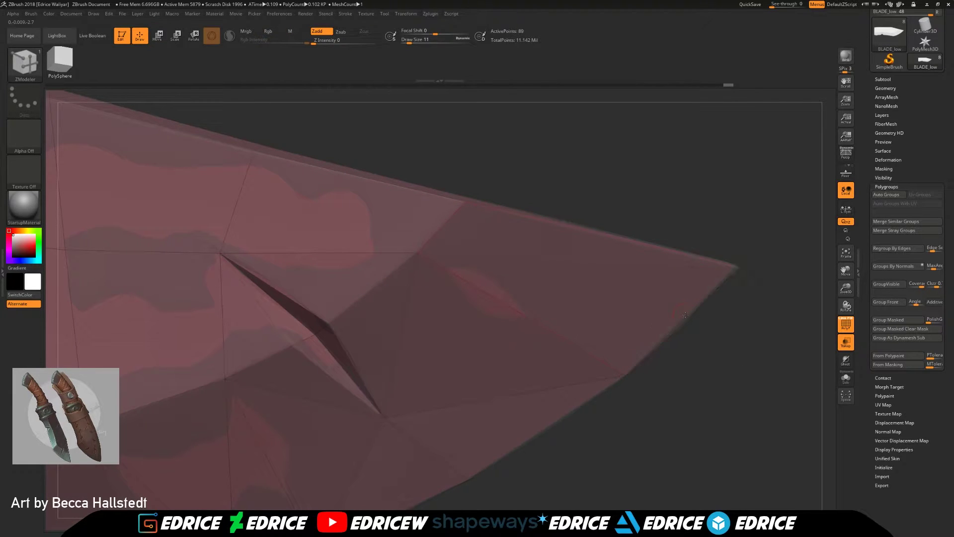
{"action": "key", "text": "w"}
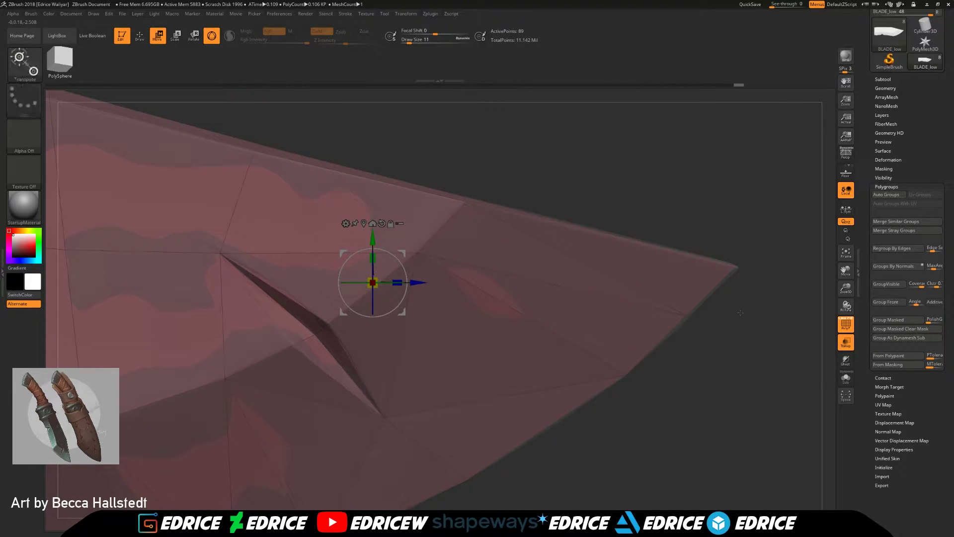
{"action": "left_click", "coordinate": [732, 358], "text": "ctrl"}
{"action": "left_click_drag", "start_coordinate": [413, 282], "coordinate": [423, 283]}
{"action": "left_click_drag", "start_coordinate": [776, 419], "coordinate": [815, 453], "text": "ctrl"}
{"action": "left_click", "coordinate": [140, 37]}
Turn off the polyframe display and examine the whole low-poly blade's silhouette and shading from several distances
{"action": "left_click", "coordinate": [841, 255]}
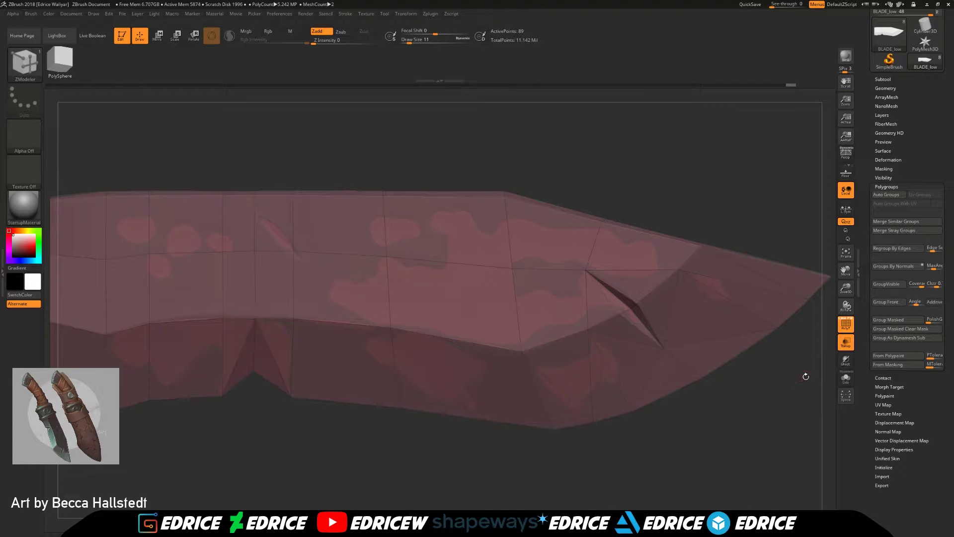
{"action": "left_click_drag", "start_coordinate": [837, 299], "coordinate": [758, 187]}
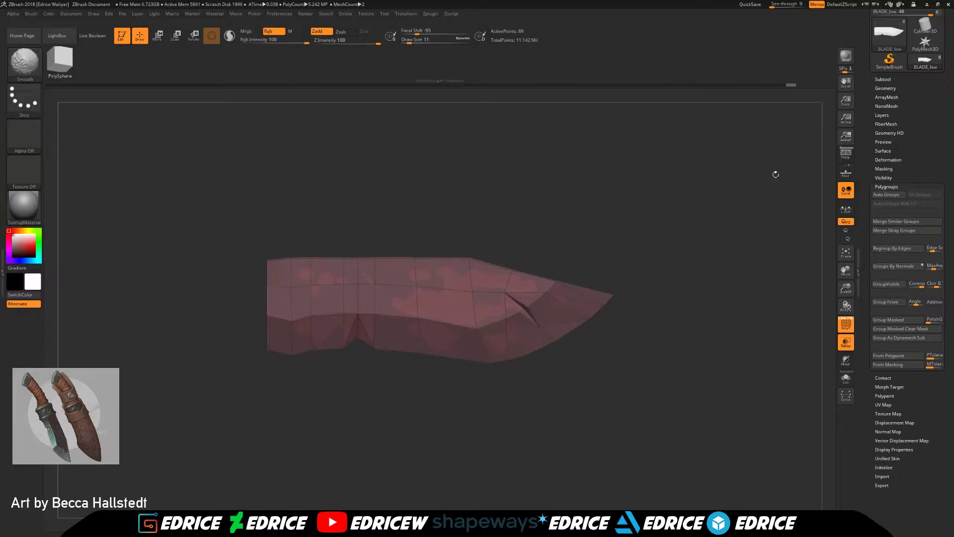
{"action": "left_click", "coordinate": [883, 79]}
{"action": "key", "text": "shift+f"}
{"action": "left_click_drag", "start_coordinate": [829, 339], "coordinate": [752, 322]}
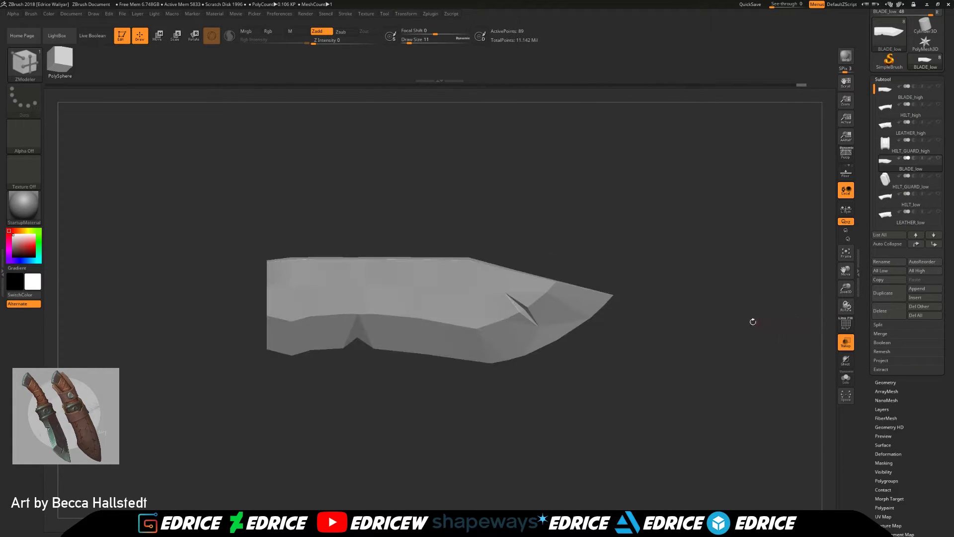
{"action": "mouse_move", "coordinate": [711, 280]}
{"action": "left_mouse_down"}
{"action": "mouse_move", "coordinate": [695, 279]}
{"action": "mouse_move", "coordinate": [736, 275]}
{"action": "mouse_move", "coordinate": [712, 272]}
{"action": "left_mouse_up"}
{"action": "left_click_drag", "start_coordinate": [845, 288], "coordinate": [803, 359]}
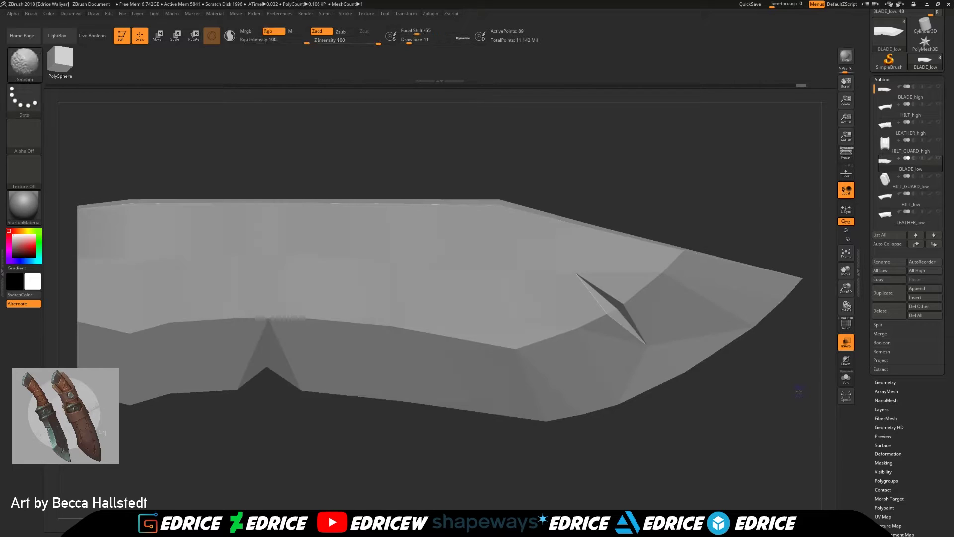
{"action": "left_click_drag", "start_coordinate": [845, 288], "coordinate": [752, 316]}
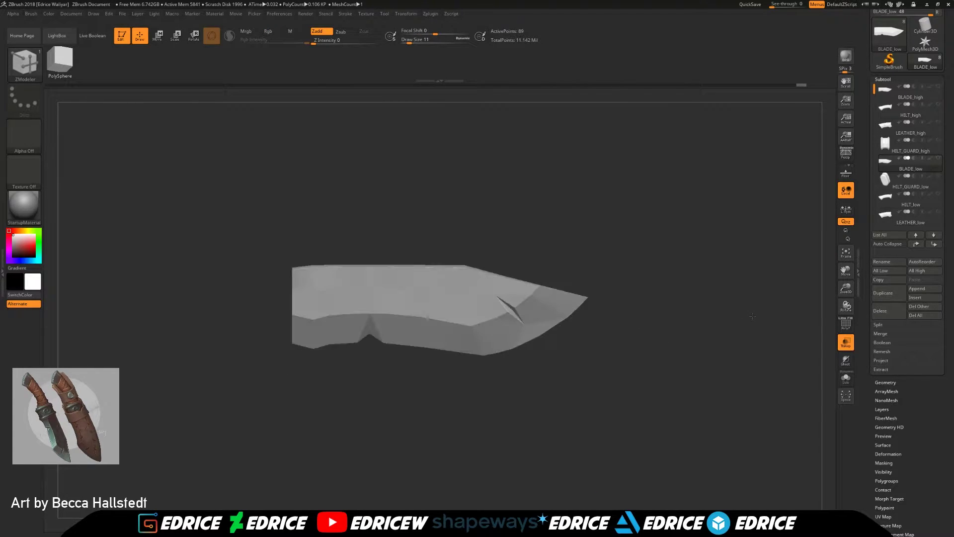
Make HILT_low the active subtool, frame the hilt, and open its geometry settings
{"action": "left_click", "coordinate": [938, 188]}
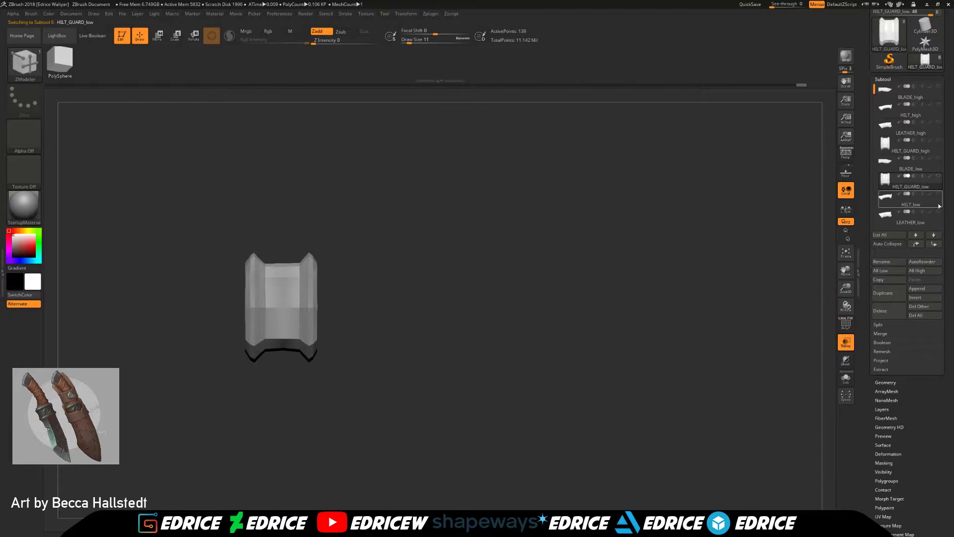
{"action": "left_click", "coordinate": [934, 199]}
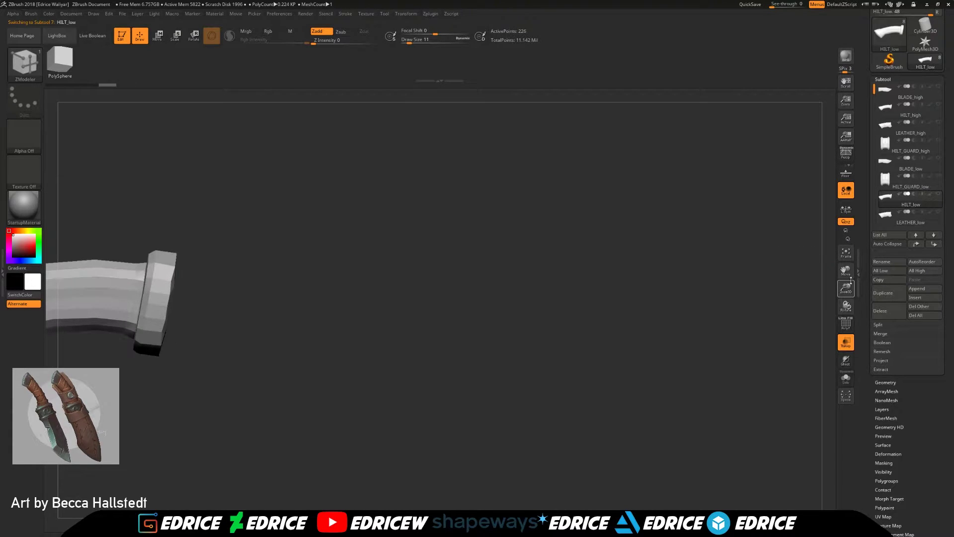
{"action": "key", "text": "f"}
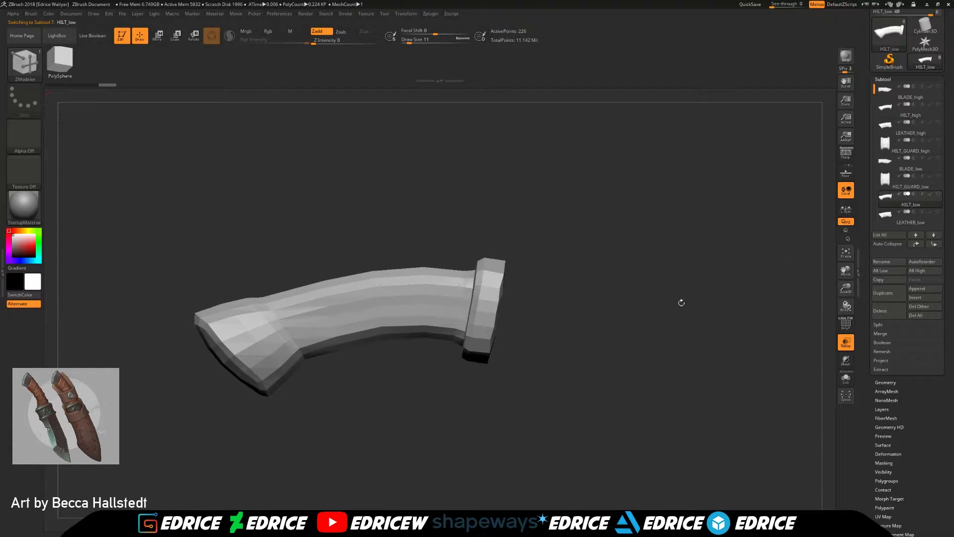
{"action": "left_click", "coordinate": [886, 382]}
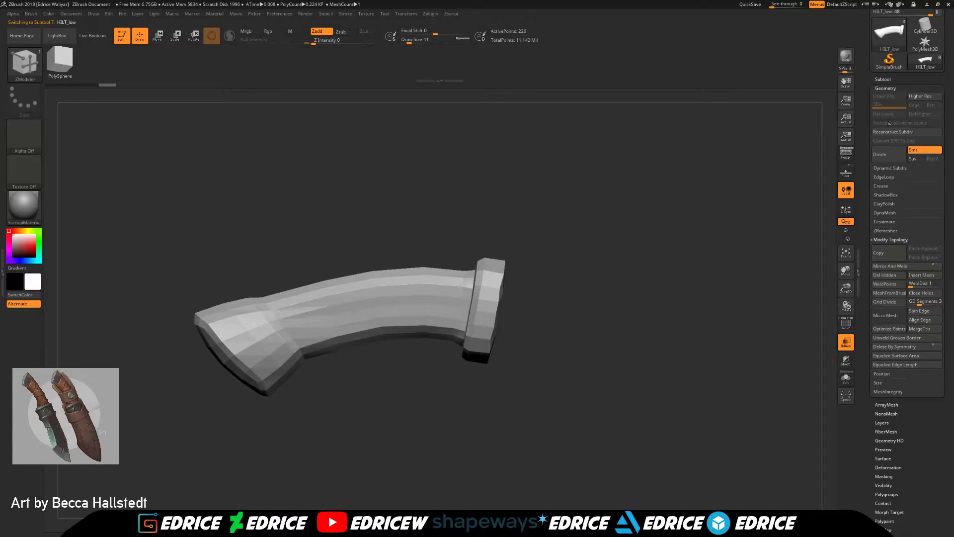
{"action": "left_click_drag", "start_coordinate": [756, 285], "coordinate": [686, 297]}
Hide the hilt's middle grip section between the two end pieces and delete the hidden geometry
{"action": "key", "text": "ctrl+shift"}
{"action": "key", "text": "w"}
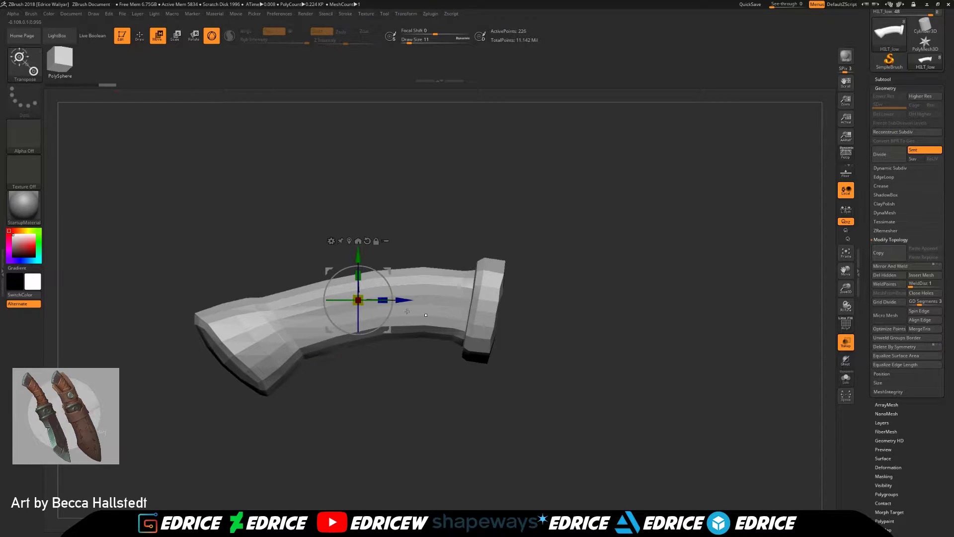
{"action": "left_click", "coordinate": [358, 300], "text": "ctrl"}
{"action": "left_click", "coordinate": [140, 36]}
{"action": "key", "text": "ctrl+w"}
{"action": "left_click", "coordinate": [418, 303], "text": "ctrl+shift"}
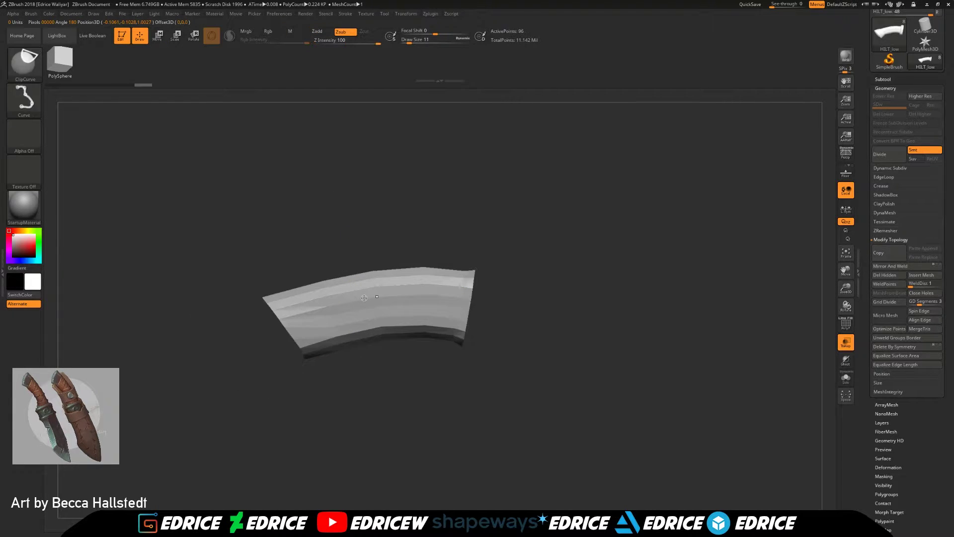
{"action": "left_click", "coordinate": [431, 314], "text": "ctrl+shift"}
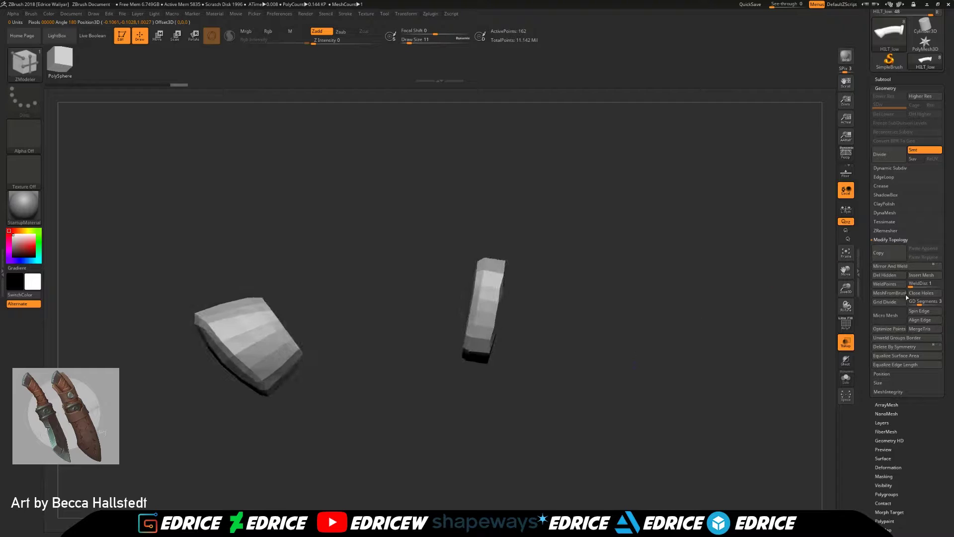
{"action": "left_click", "coordinate": [883, 275]}
Show the low-poly blade, guard and leather wrap with transparency off, and inspect the assembled knife
{"action": "left_click", "coordinate": [882, 79]}
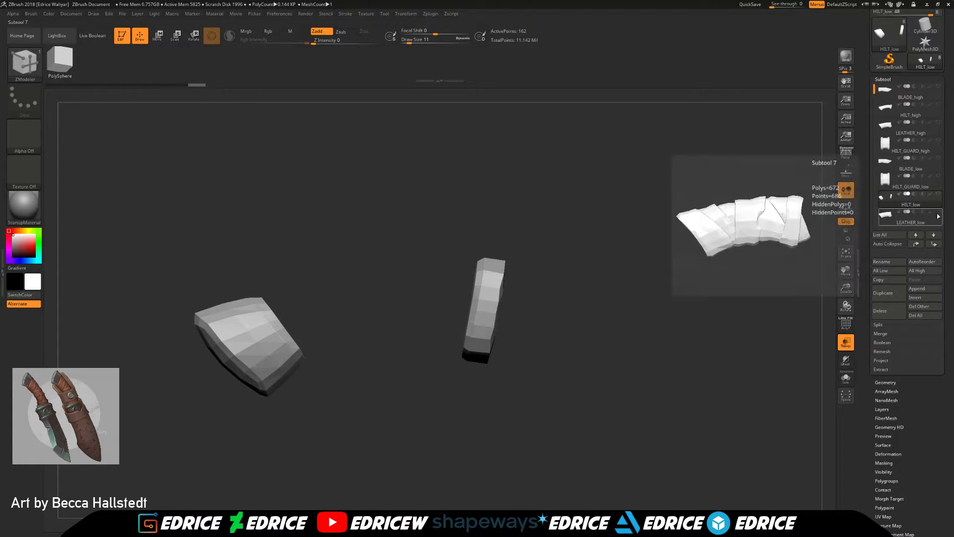
{"action": "left_click", "coordinate": [938, 158]}
{"action": "left_click", "coordinate": [939, 176]}
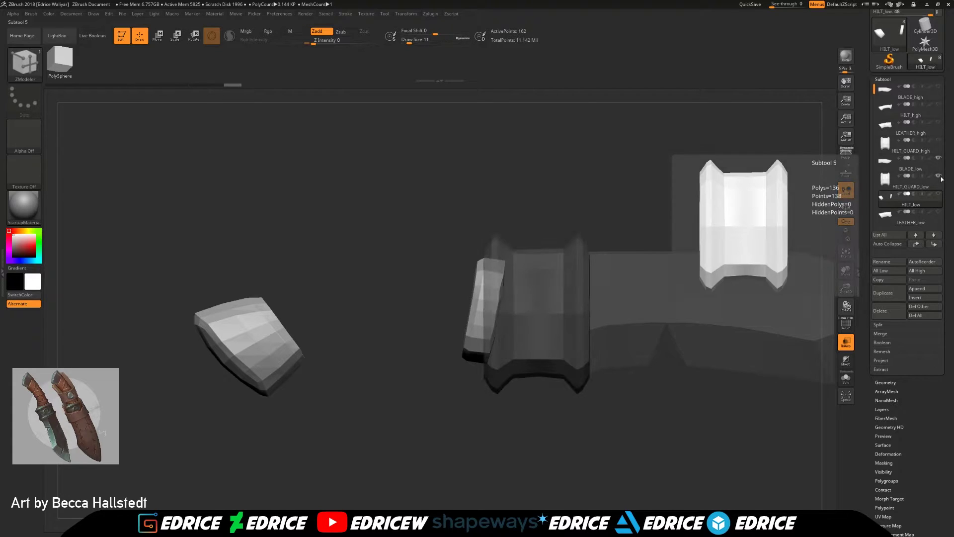
{"action": "left_click", "coordinate": [846, 342]}
{"action": "mouse_move", "coordinate": [795, 201]}
{"action": "left_mouse_down"}
{"action": "mouse_move", "coordinate": [715, 198]}
{"action": "mouse_move", "coordinate": [789, 203]}
{"action": "left_mouse_up"}
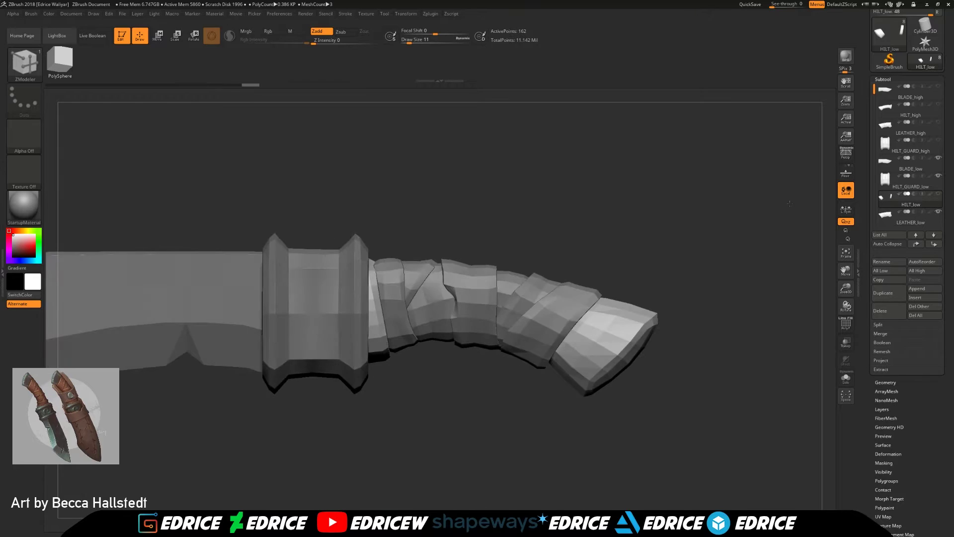
{"action": "left_click_drag", "start_coordinate": [845, 289], "coordinate": [626, 275]}
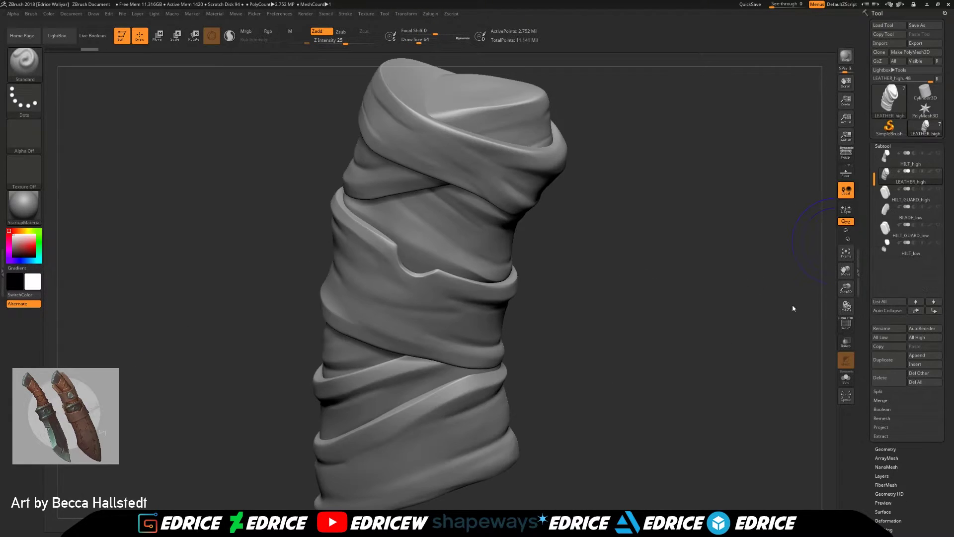
Duplicate the LEATHER_high subtool and move the copy below HILT_low in the subtool order
{"action": "left_click_drag", "start_coordinate": [792, 276], "coordinate": [820, 279]}
{"action": "left_click", "coordinate": [883, 360]}
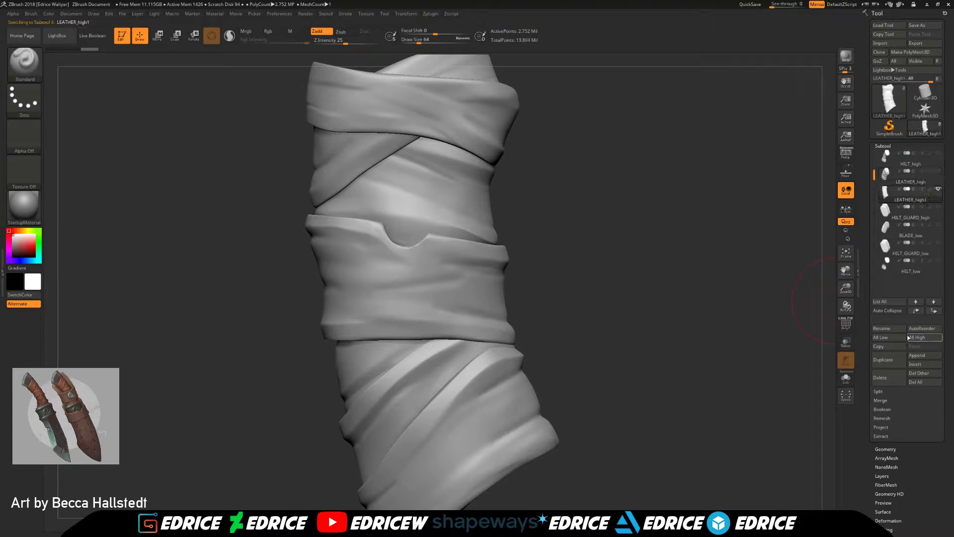
{"action": "left_click", "coordinate": [934, 310]}
{"action": "left_click", "coordinate": [934, 311]}
{"action": "left_click", "coordinate": [934, 310]}
{"action": "left_click", "coordinate": [934, 310]}
{"action": "mouse_move", "coordinate": [914, 254]}
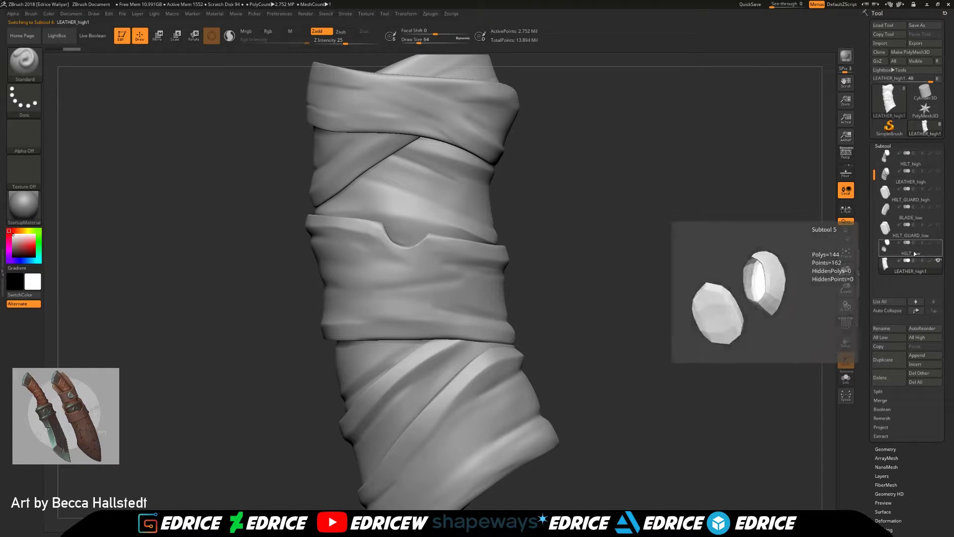
Delete the lower subdivision levels of the duplicated leather wrap
{"action": "left_click", "coordinate": [885, 448]}
{"action": "left_click_drag", "start_coordinate": [724, 389], "coordinate": [758, 368]}
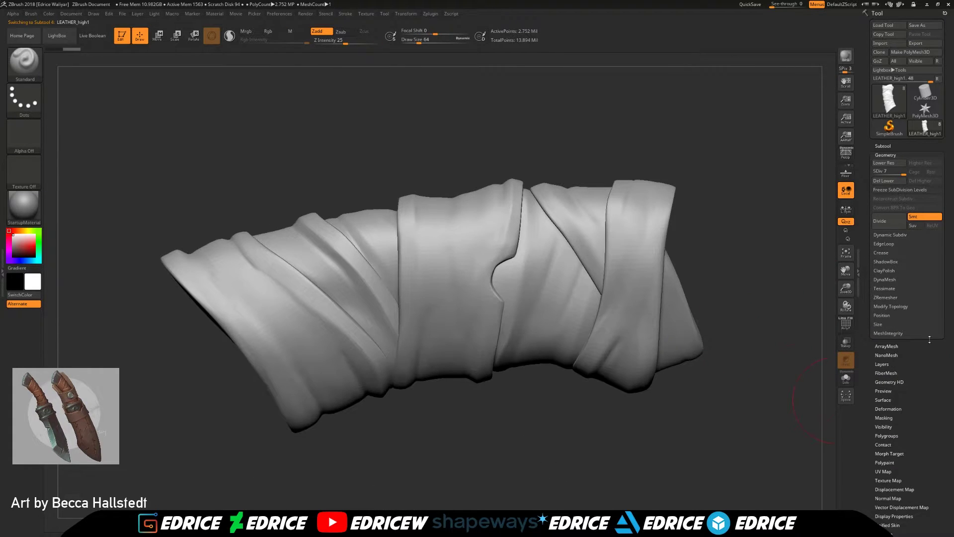
{"action": "left_click", "coordinate": [889, 181]}
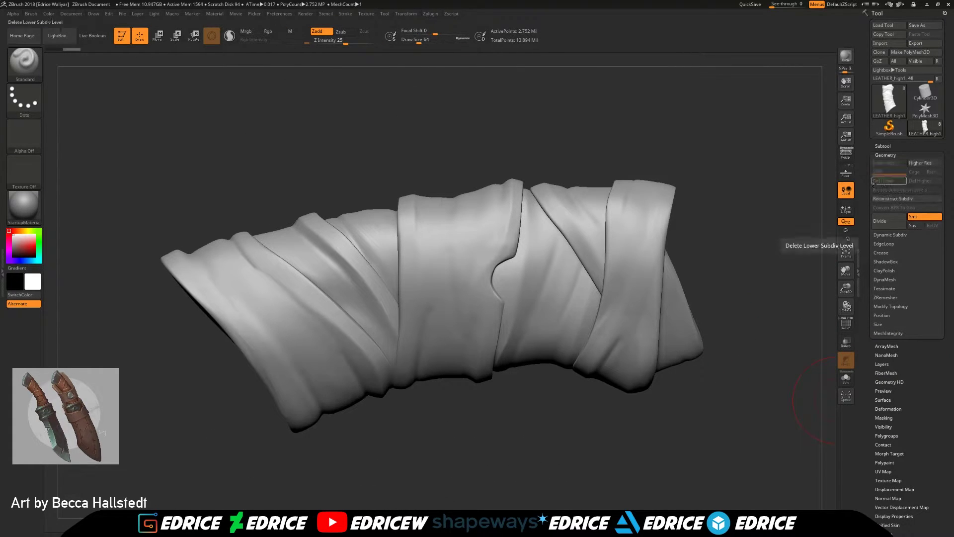
Fuse the leather copy's overlapping straps with the gizmo's Remesh By Union operation
{"action": "left_click", "coordinate": [157, 36]}
{"action": "left_click", "coordinate": [261, 278]}
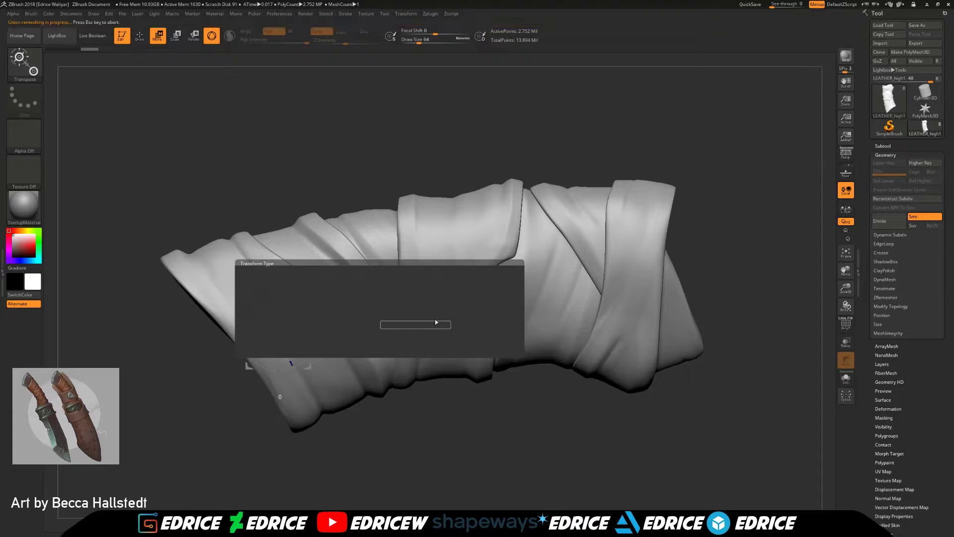
{"action": "left_click", "coordinate": [426, 239]}
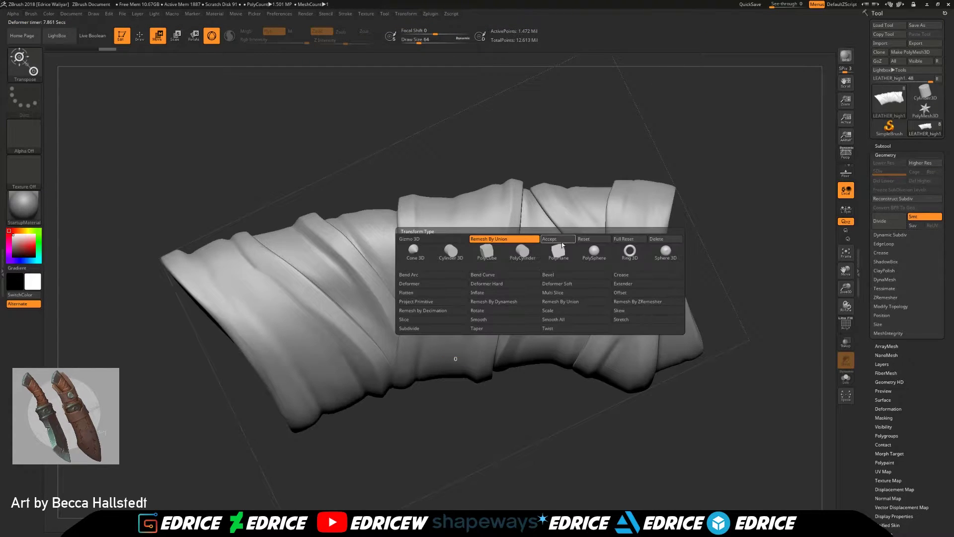
Retopologize the fused leather copy with ZRemesher, using KeepGroups and a target polygon count of 0.15
{"action": "left_click", "coordinate": [883, 145]}
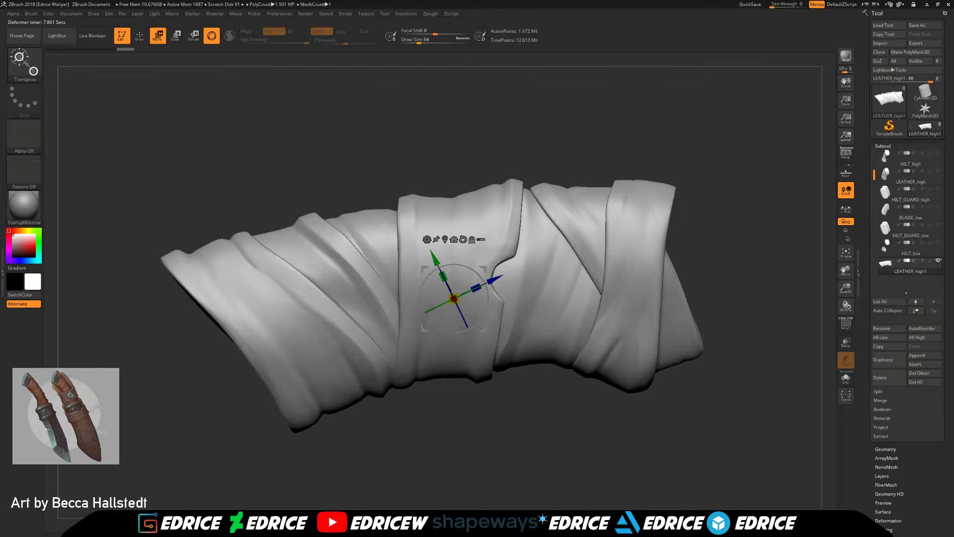
{"action": "left_click", "coordinate": [886, 449]}
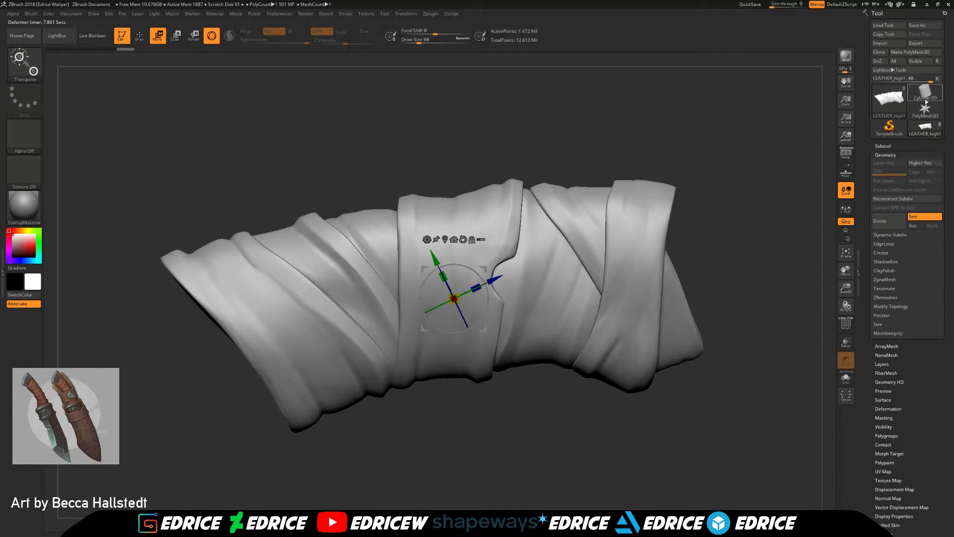
{"action": "left_click", "coordinate": [885, 297]}
{"action": "left_click", "coordinate": [932, 324]}
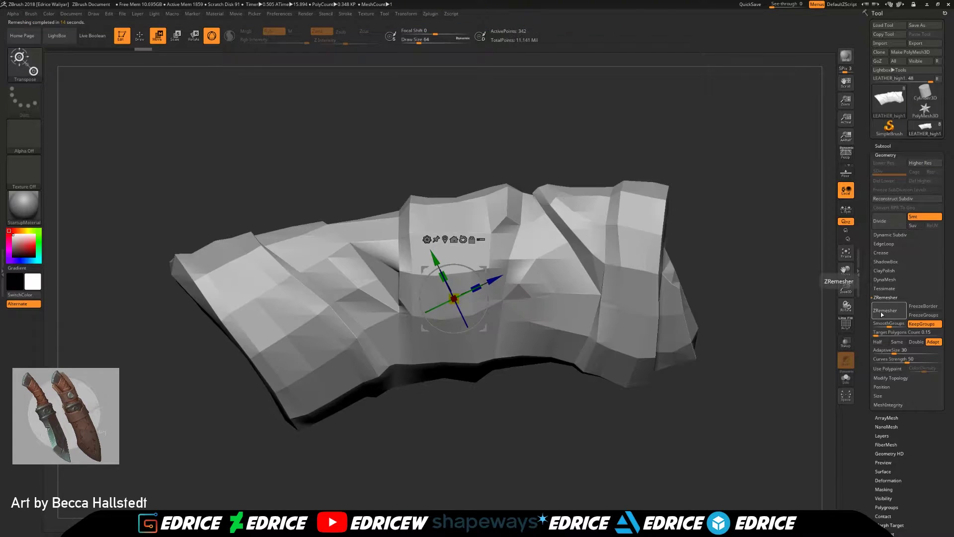
Undo the last ZRemesher result, then run ZRemesher again on the leather copy with its polyframe shown and KeepGroups on
{"action": "left_click_drag", "start_coordinate": [448, 387], "coordinate": [551, 393]}
{"action": "key", "text": "ctrl+z"}
{"action": "mouse_move", "coordinate": [676, 244]}
{"action": "left_mouse_down"}
{"action": "mouse_move", "coordinate": [632, 228]}
{"action": "mouse_move", "coordinate": [429, 210]}
{"action": "left_mouse_up"}
{"action": "left_click_drag", "start_coordinate": [658, 266], "coordinate": [755, 261]}
{"action": "key", "text": "shift+f"}
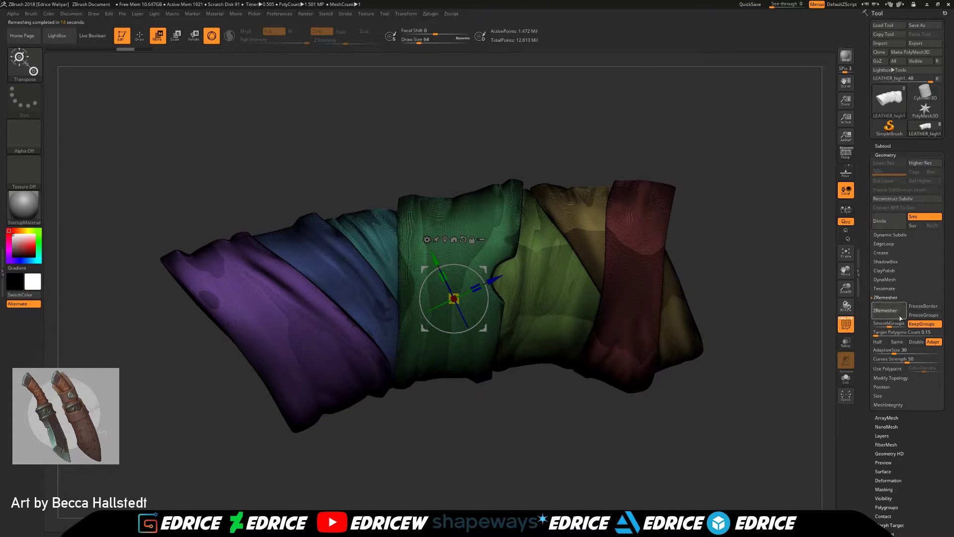
{"action": "left_click", "coordinate": [901, 317]}
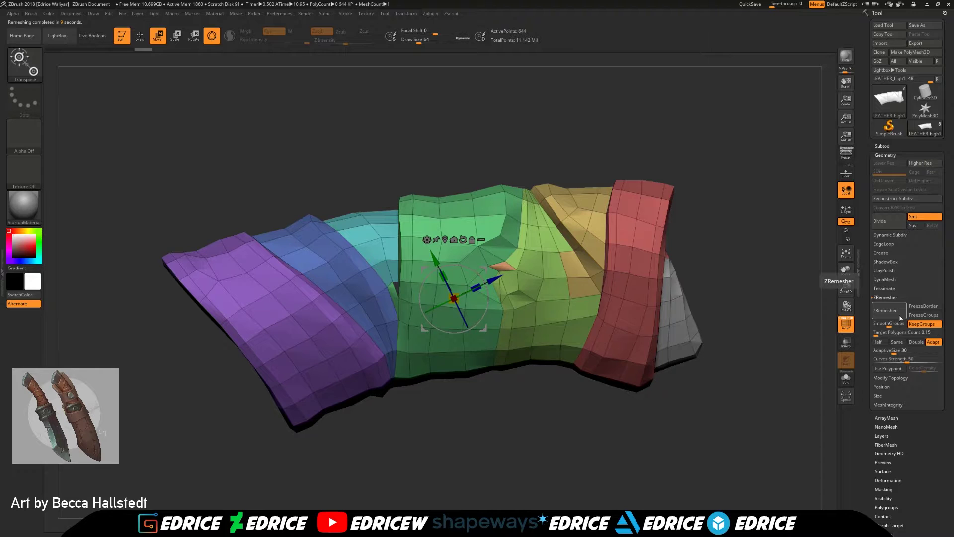
{"action": "mouse_move", "coordinate": [740, 229]}
{"action": "left_mouse_down"}
{"action": "mouse_move", "coordinate": [726, 186]}
{"action": "mouse_move", "coordinate": [727, 258]}
{"action": "mouse_move", "coordinate": [732, 232]}
{"action": "left_mouse_up"}
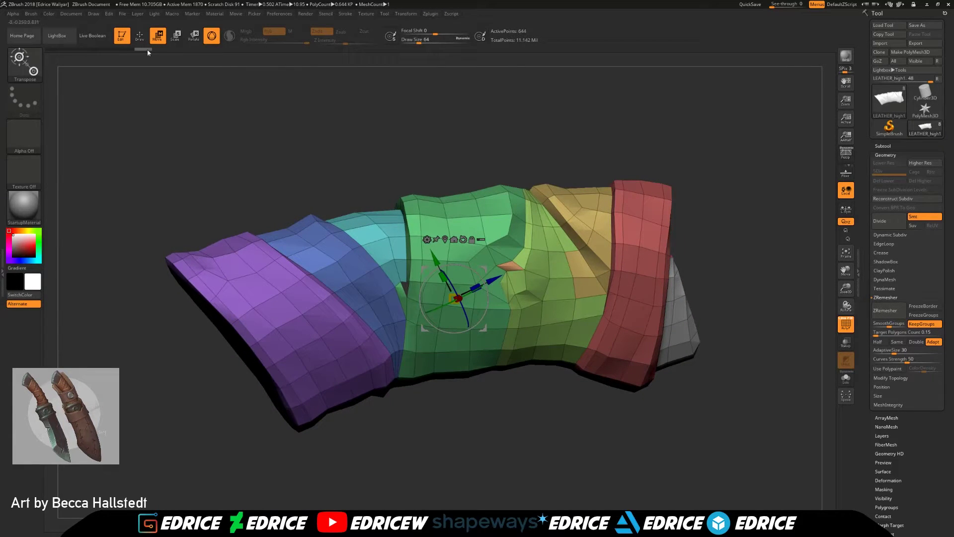
Select the ZModeler brush at draw size 5 and set its point action to Bridge Two Points
{"action": "key", "text": "b"}
{"action": "key", "text": "z"}
{"action": "key", "text": "m"}
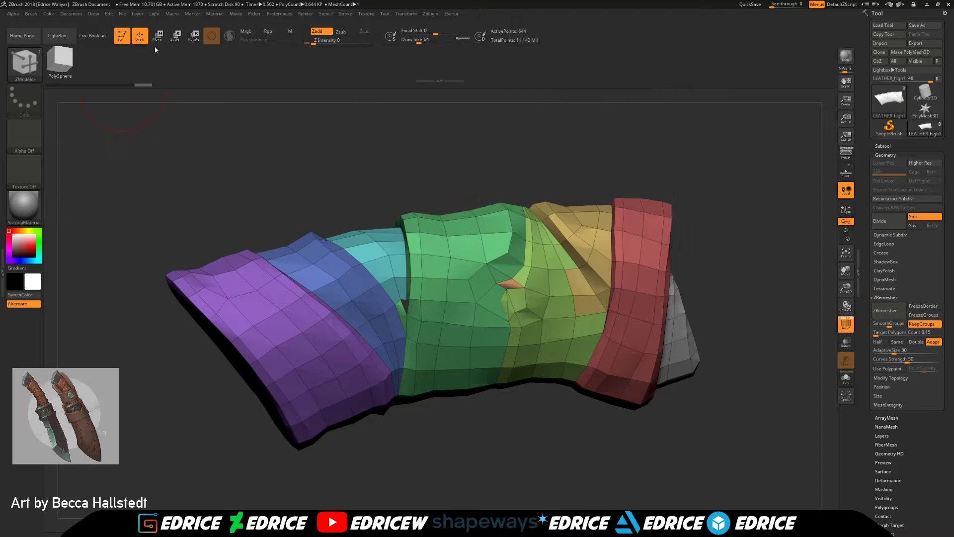
{"action": "left_click_drag", "start_coordinate": [604, 448], "coordinate": [472, 477]}
{"action": "left_click_drag", "start_coordinate": [418, 42], "coordinate": [413, 43]}
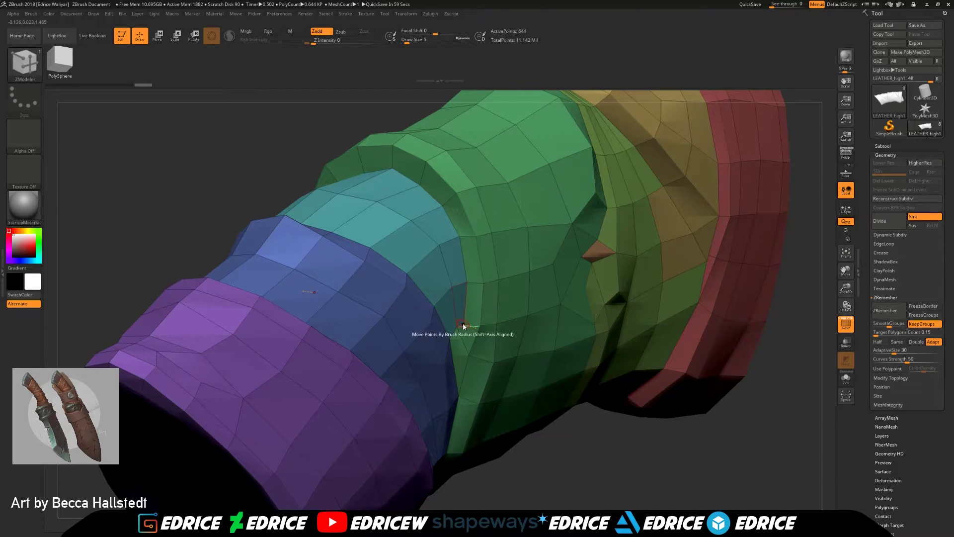
{"action": "key", "text": "space"}
{"action": "left_click", "coordinate": [406, 321]}
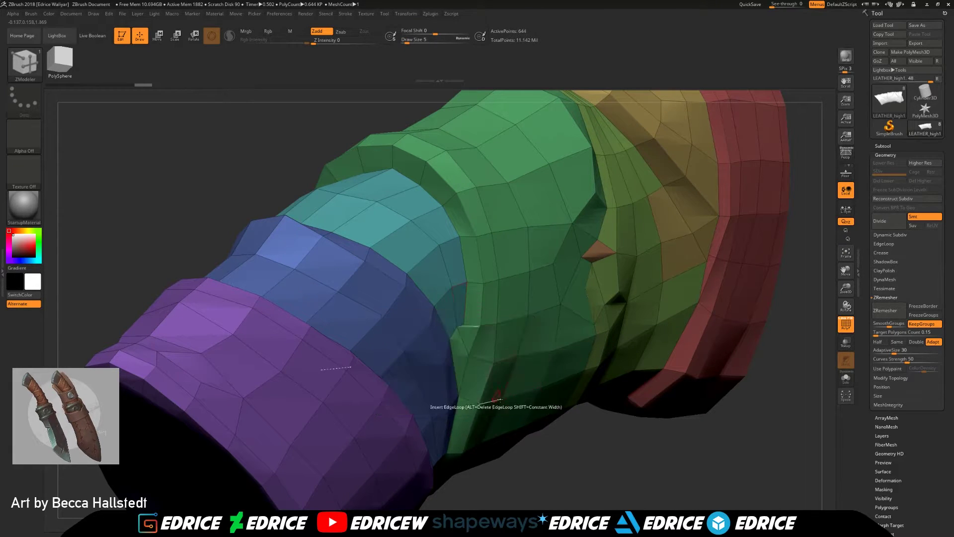
Try to insert an edge loop across the wide green strap in the middle of the leather wrap
{"action": "left_click", "coordinate": [462, 324]}
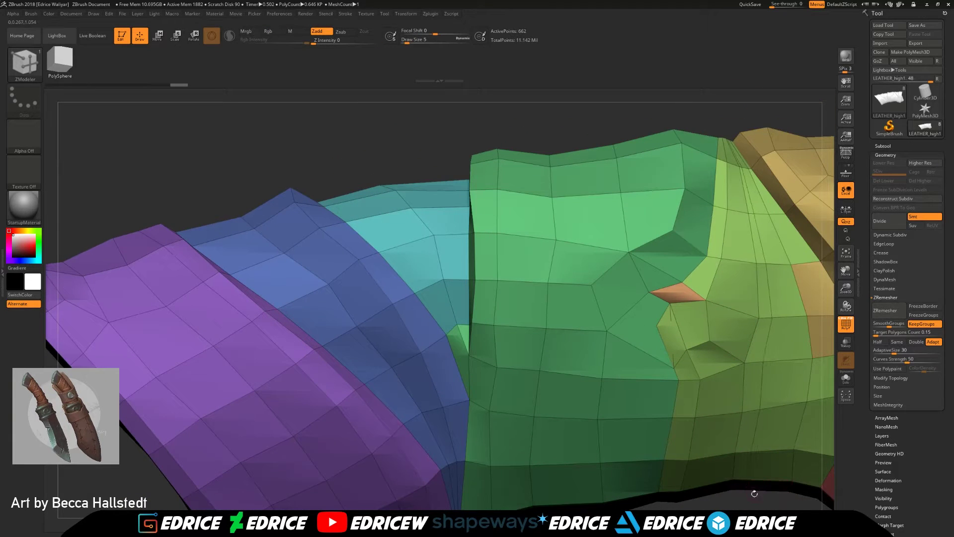
{"action": "key", "text": "ctrl+z"}
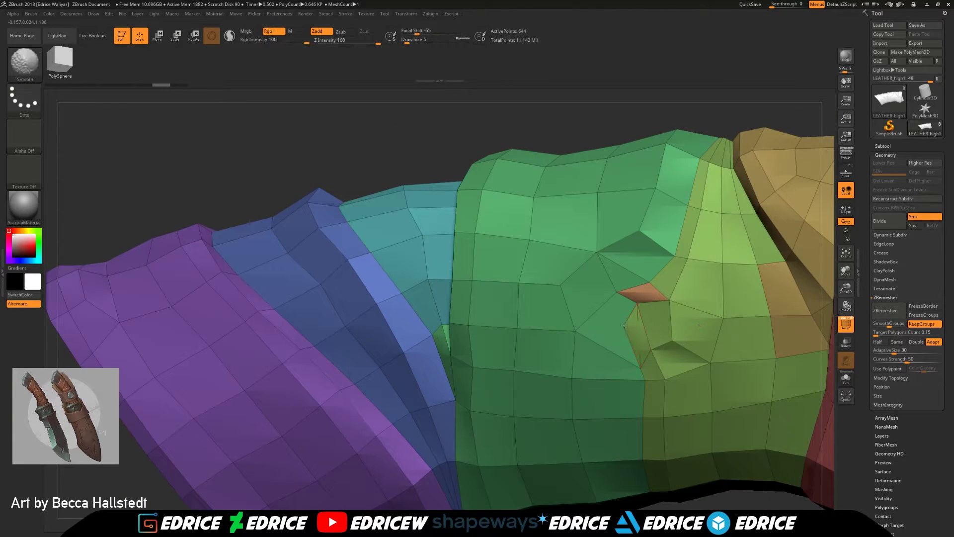
{"action": "right_click_drag", "start_coordinate": [628, 328], "coordinate": [641, 293]}
Isolate the light-green and dark-green polygroups in turn to examine the irregular polygons along their shared border
{"action": "left_click", "coordinate": [679, 351], "text": "ctrl+shift"}
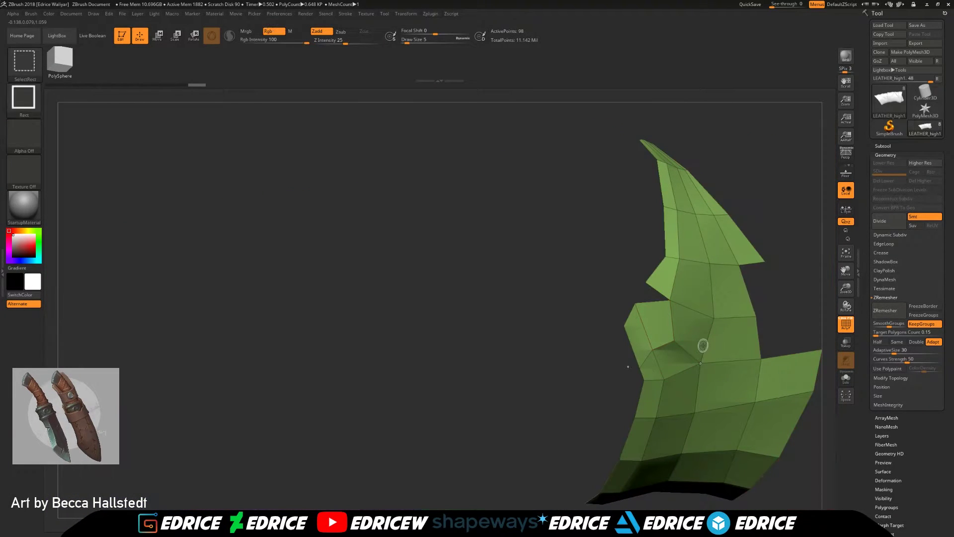
{"action": "left_click", "coordinate": [641, 304], "text": "ctrl+shift"}
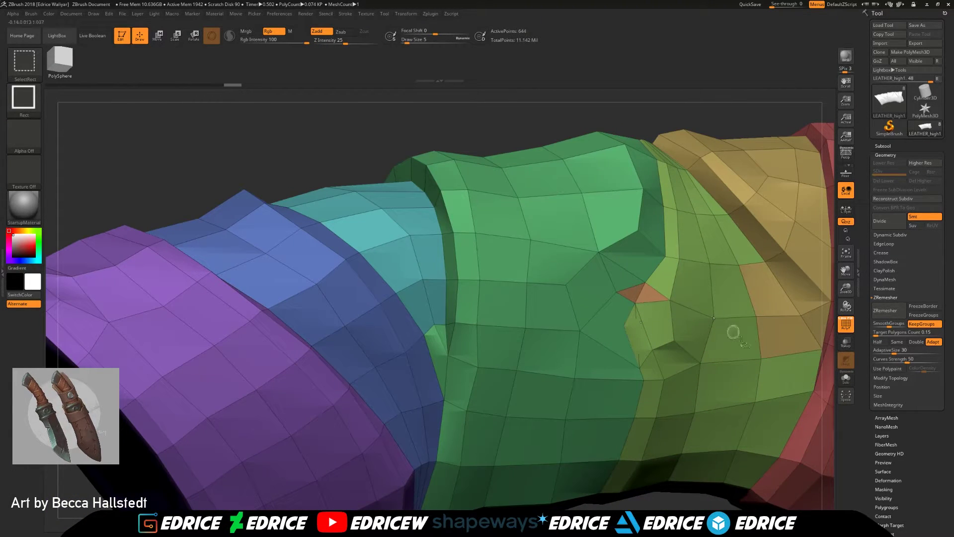
{"action": "right_click_drag", "start_coordinate": [726, 328], "coordinate": [667, 316], "text": "alt"}
{"action": "left_click", "coordinate": [661, 318], "text": "ctrl+shift"}
{"action": "left_click", "coordinate": [556, 350], "text": "ctrl+shift"}
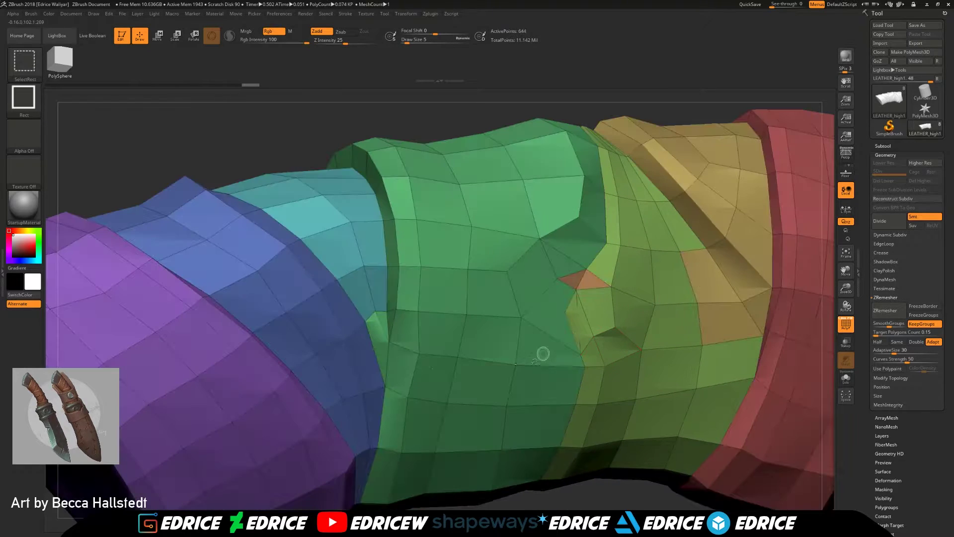
{"action": "left_click", "coordinate": [521, 358], "text": "ctrl+shift"}
{"action": "left_click", "coordinate": [699, 459], "text": "ctrl+shift"}
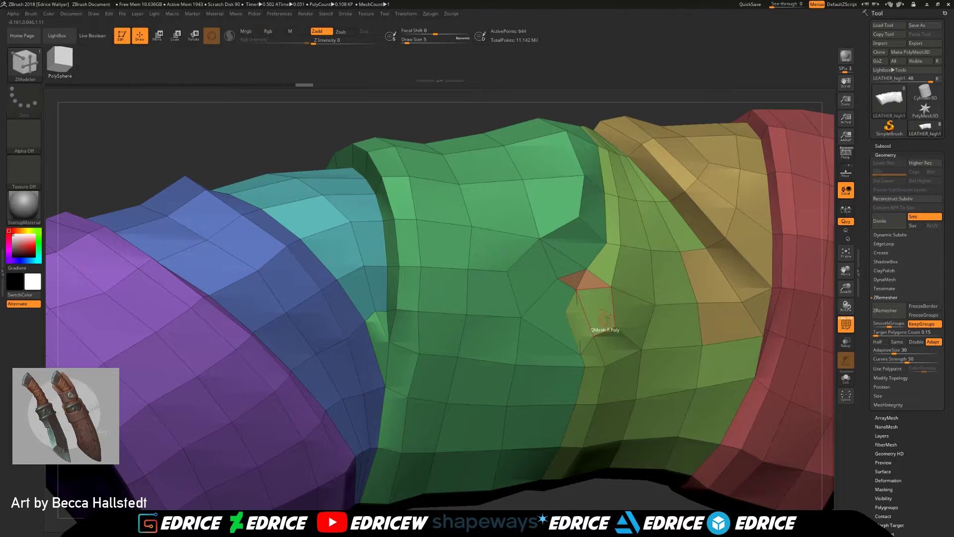
Try to hide parts of the isolated light-green polygroup around its ragged edge
{"action": "left_click", "coordinate": [576, 331], "text": "ctrl+shift"}
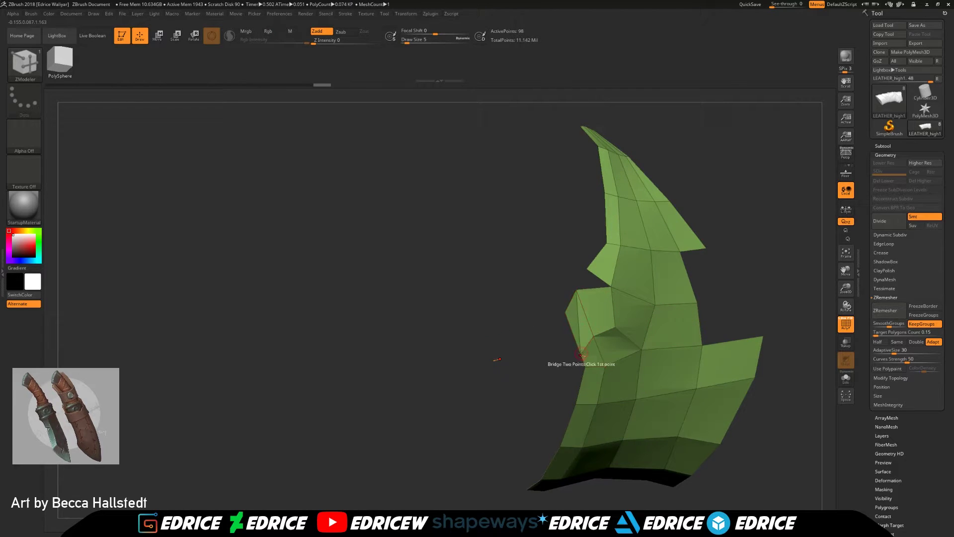
{"action": "left_click", "coordinate": [628, 485], "text": "ctrl+shift"}
{"action": "left_click", "coordinate": [576, 331], "text": "ctrl+shift"}
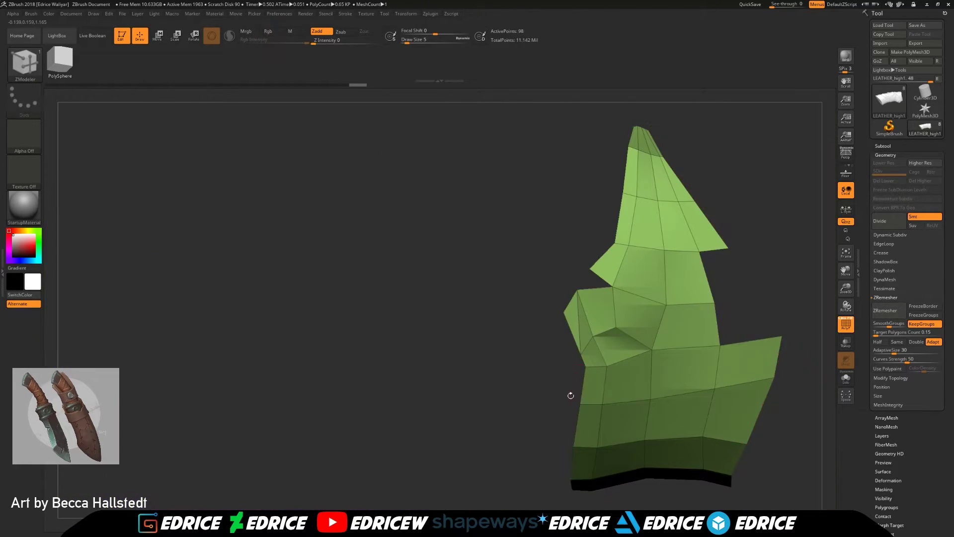
{"action": "left_click_drag", "start_coordinate": [503, 264], "coordinate": [575, 401], "text": "ctrl+alt+shift"}
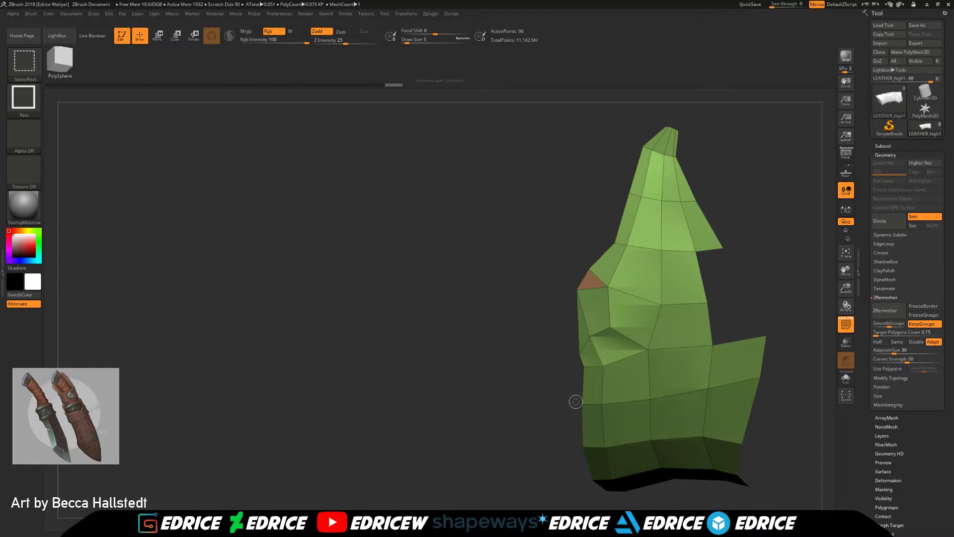
{"action": "left_click", "coordinate": [547, 398], "text": "ctrl+shift"}
{"action": "left_click", "coordinate": [571, 314], "text": "ctrl+shift"}
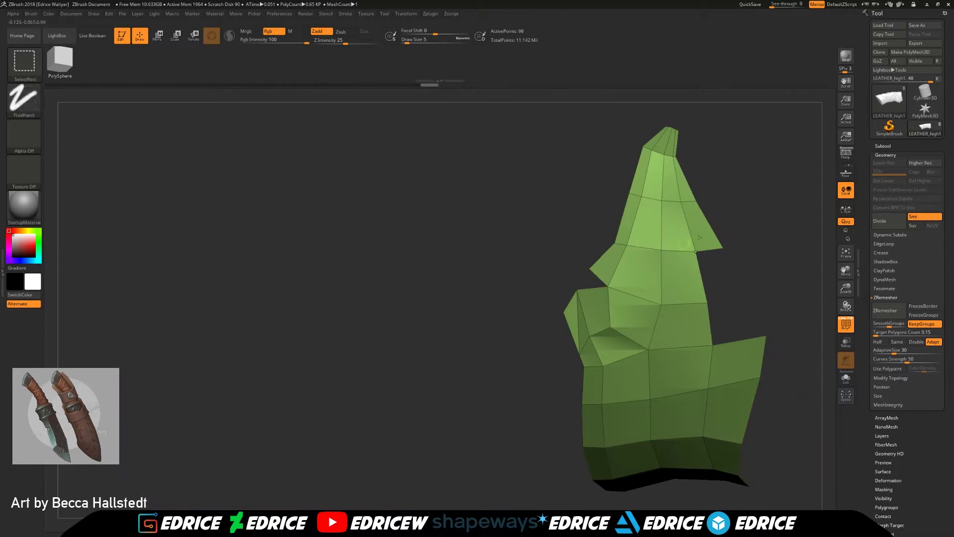
{"action": "left_click_drag", "start_coordinate": [759, 114], "coordinate": [583, 510], "text": "ctrl+alt+shift"}
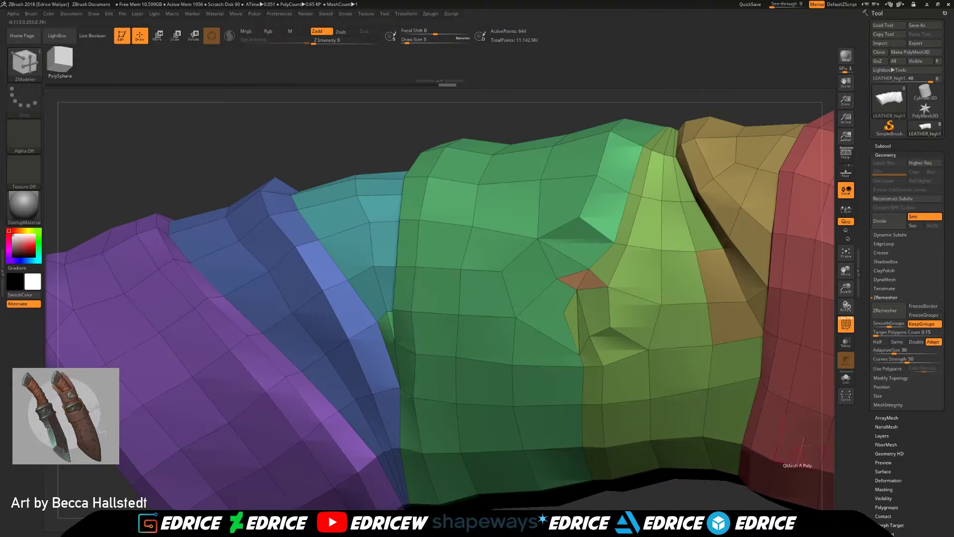
Try to isolate the sliver at the light-green polygroup's edge by hiding the polygons around it
{"action": "left_click_drag", "start_coordinate": [846, 288], "coordinate": [634, 434]}
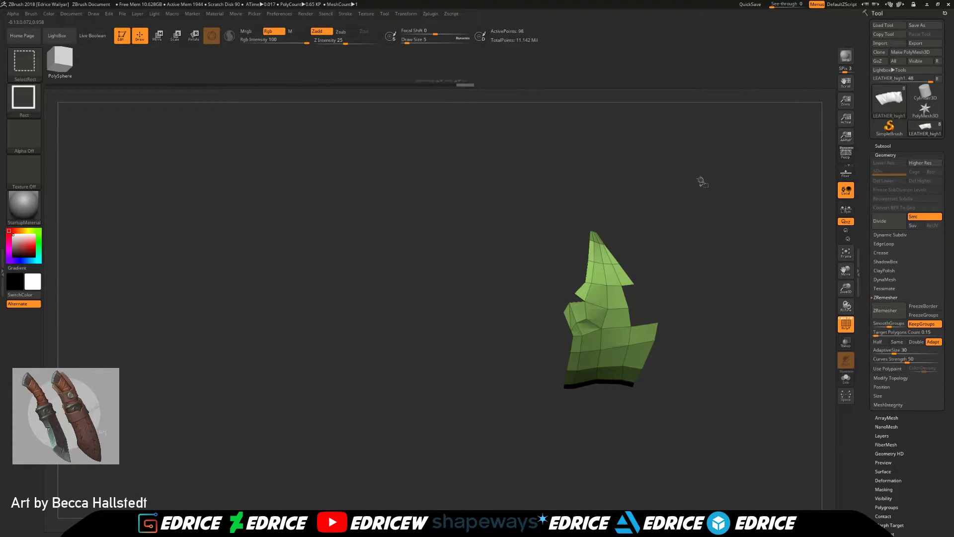
{"action": "left_click_drag", "start_coordinate": [698, 181], "coordinate": [575, 454], "text": "ctrl+alt+shift"}
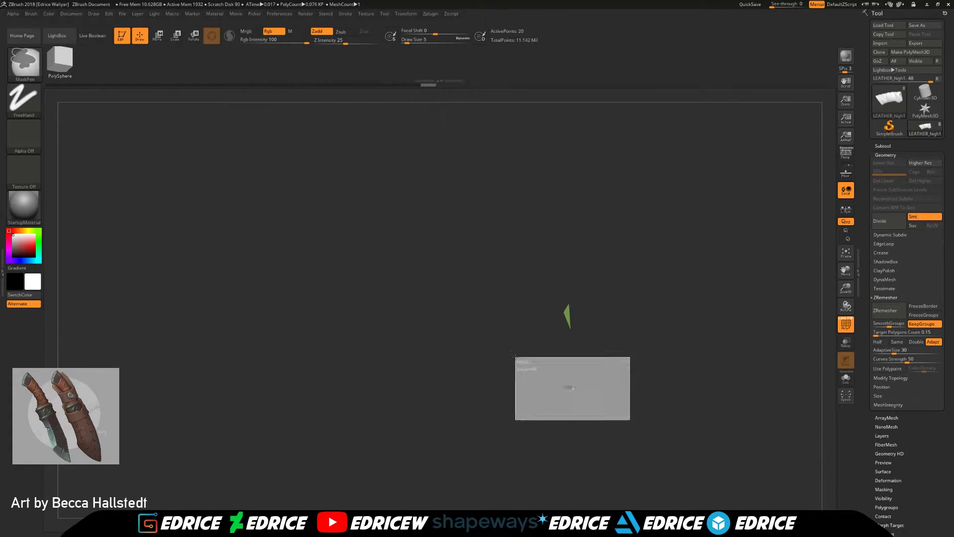
{"action": "left_click_drag", "start_coordinate": [646, 426], "coordinate": [522, 379], "text": "ctrl+alt+shift"}
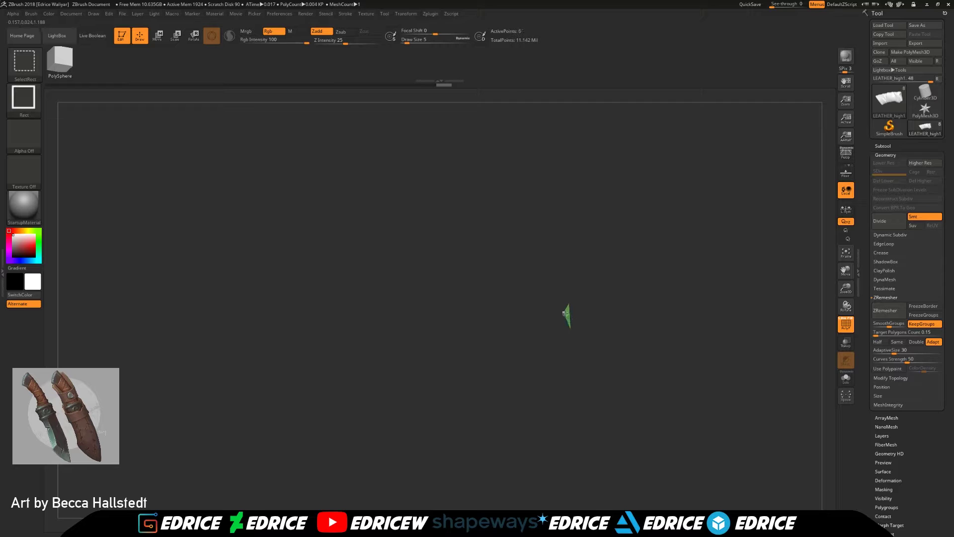
{"action": "left_click", "coordinate": [570, 316], "text": "ctrl+shift"}
{"action": "right_click_drag", "start_coordinate": [570, 317], "coordinate": [525, 298]}
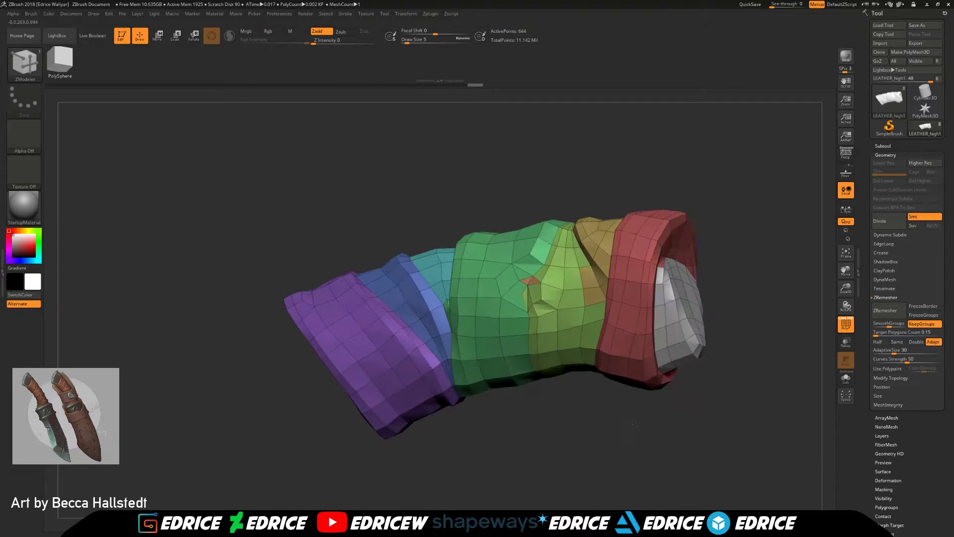
{"action": "left_click", "coordinate": [527, 306], "text": "ctrl+shift"}
{"action": "key", "text": "ctrl+z"}
Isolate the light-green polygroup and hide everything in it except the stray sliver bordering the dark-green strap
{"action": "left_click_drag", "start_coordinate": [649, 405], "coordinate": [657, 422]}
{"action": "left_click_drag", "start_coordinate": [603, 410], "coordinate": [681, 411]}
{"action": "left_click_drag", "start_coordinate": [593, 403], "coordinate": [521, 405]}
{"action": "left_click_drag", "start_coordinate": [846, 288], "coordinate": [845, 332]}
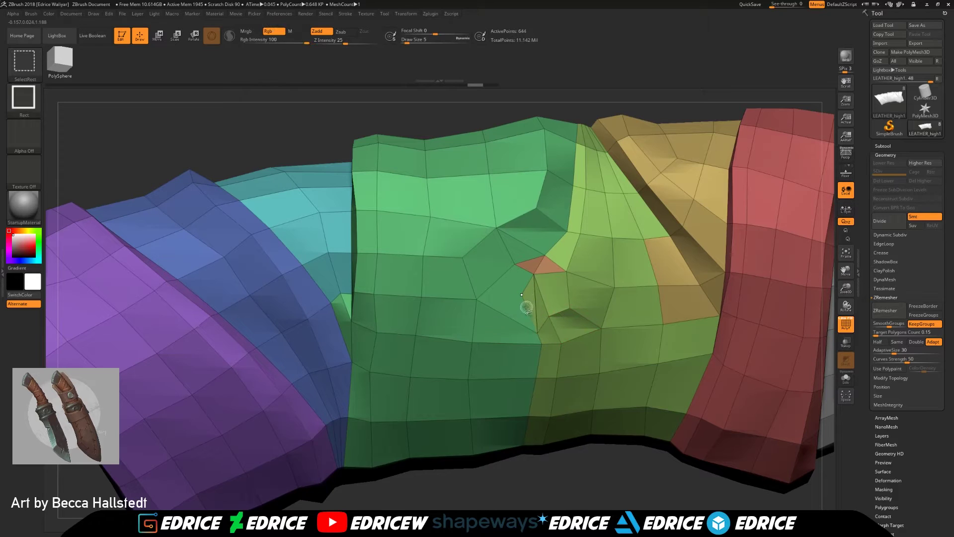
{"action": "left_click", "coordinate": [566, 304], "text": "ctrl+shift"}
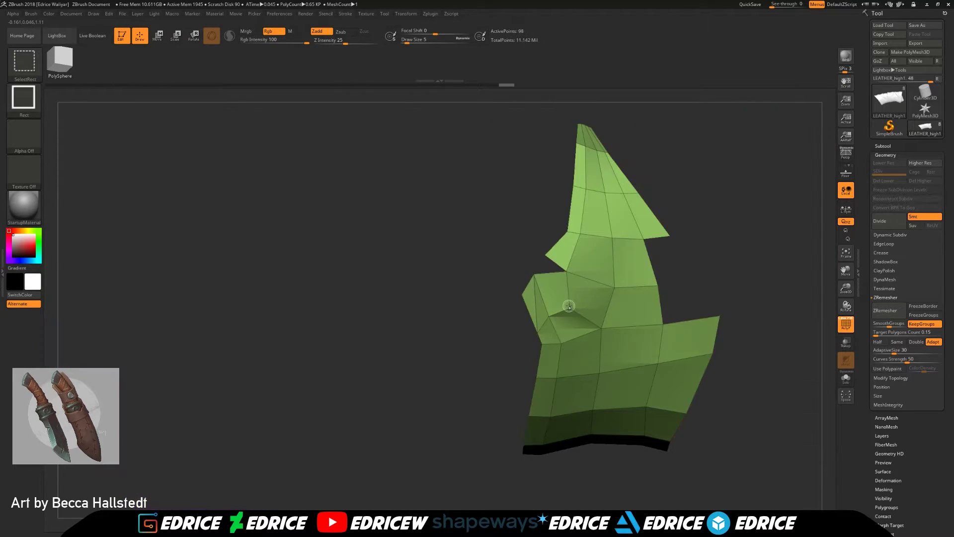
{"action": "left_click", "coordinate": [532, 305], "text": "ctrl+shift"}
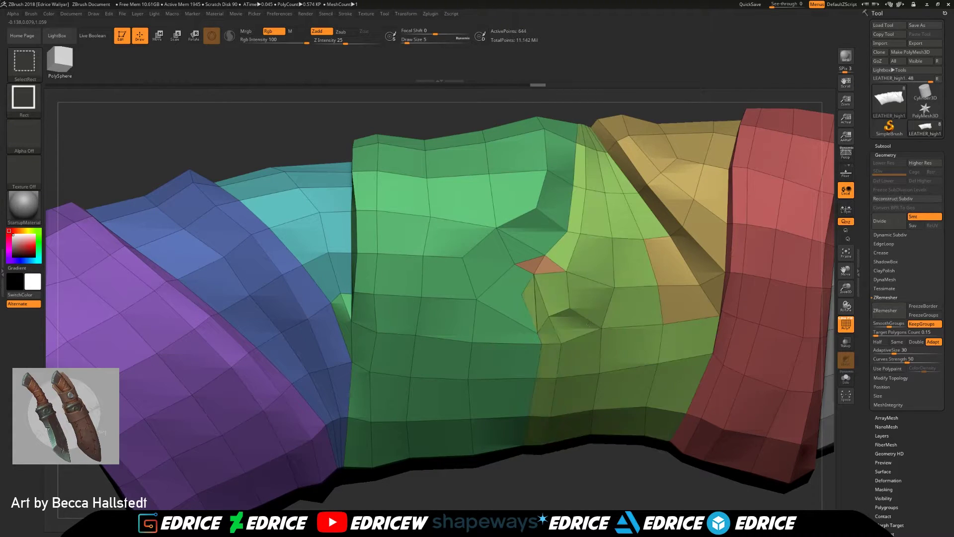
{"action": "left_click", "coordinate": [585, 324], "text": "ctrl+shift"}
{"action": "left_click_drag", "start_coordinate": [466, 245], "coordinate": [690, 105], "text": "ctrl+alt+shift"}
{"action": "left_click_drag", "start_coordinate": [762, 198], "coordinate": [541, 493], "text": "ctrl+alt+shift"}
Assign the visible sliver to its own polygroup with GroupVisible
{"action": "left_click_drag", "start_coordinate": [919, 486], "coordinate": [918, 462]}
{"action": "mouse_move", "coordinate": [765, 442]}
{"action": "left_mouse_down"}
{"action": "mouse_move", "coordinate": [691, 448]}
{"action": "mouse_move", "coordinate": [760, 450]}
{"action": "left_mouse_up"}
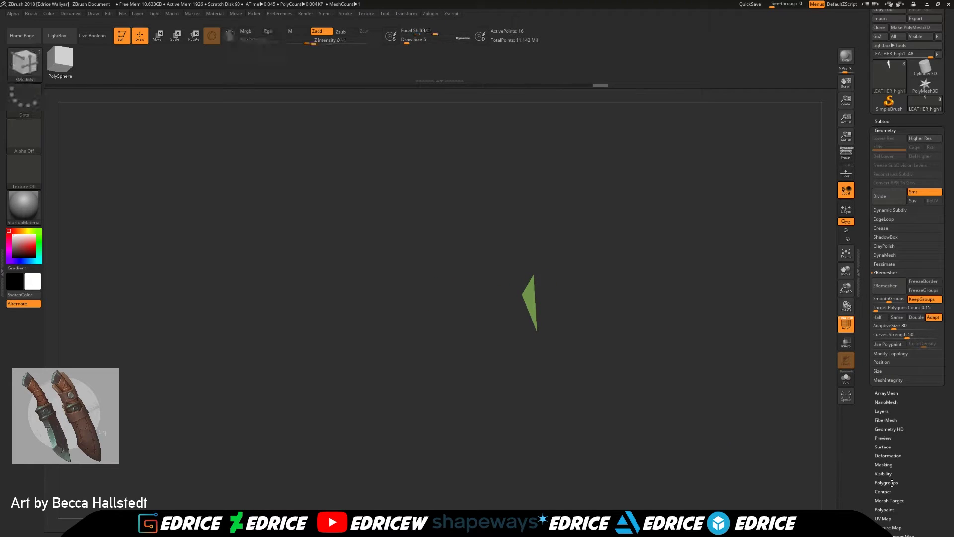
{"action": "left_click_drag", "start_coordinate": [910, 496], "coordinate": [907, 460]}
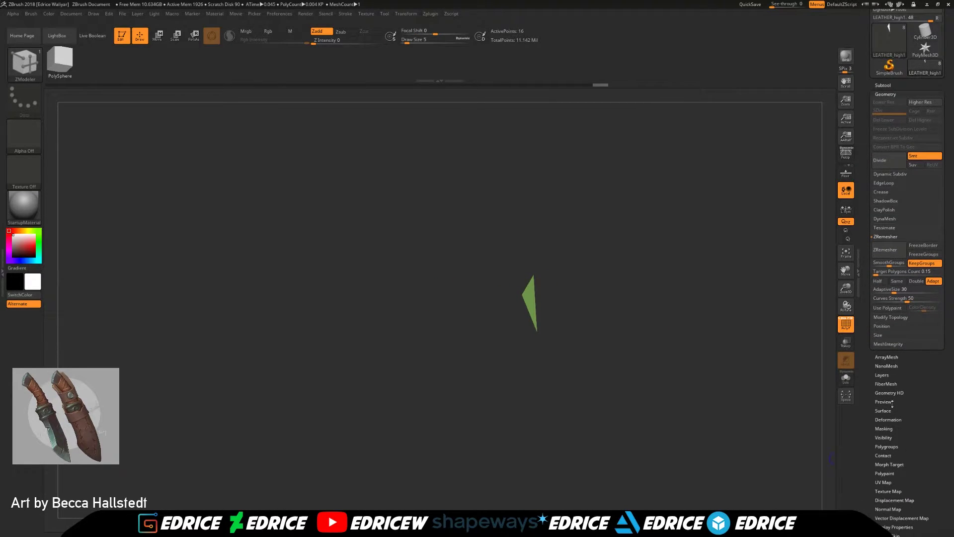
{"action": "left_click", "coordinate": [882, 320]}
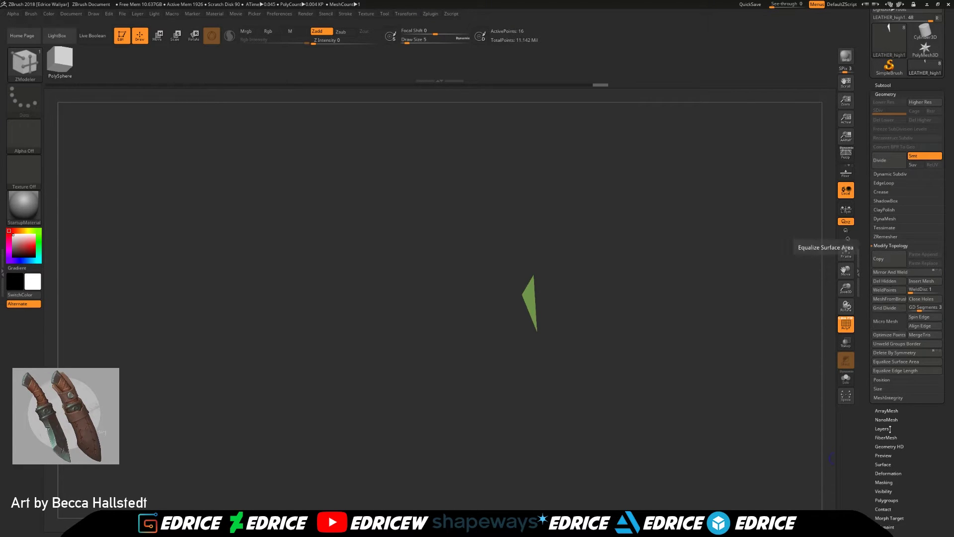
{"action": "scroll", "coordinate": [899, 486], "scroll_direction": "down", "scroll_amount": 1}
{"action": "left_click", "coordinate": [899, 486]}
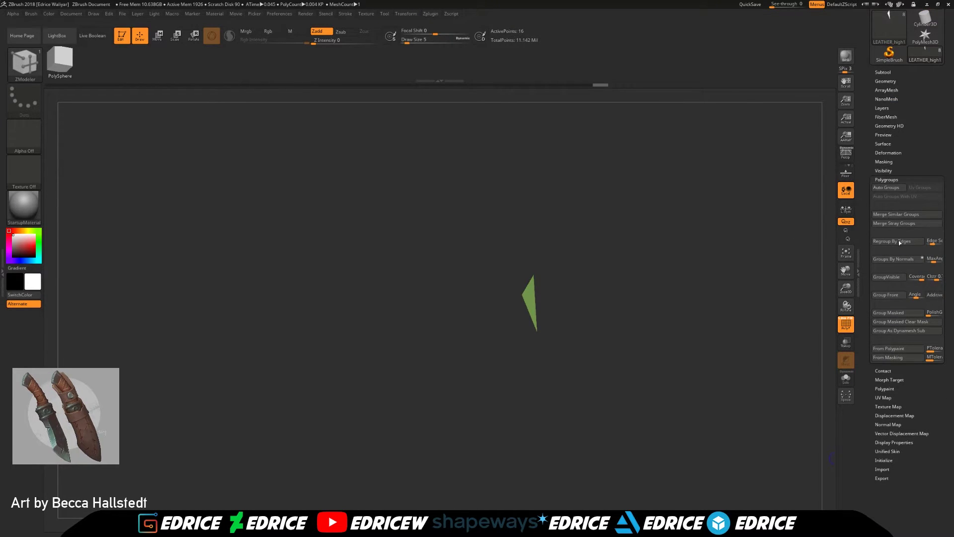
{"action": "left_click", "coordinate": [878, 277]}
Hide the sliver's polygroup with the rest of the leather wrap shown, and delete the hidden geometry
{"action": "left_click", "coordinate": [527, 298], "text": "ctrl+shift"}
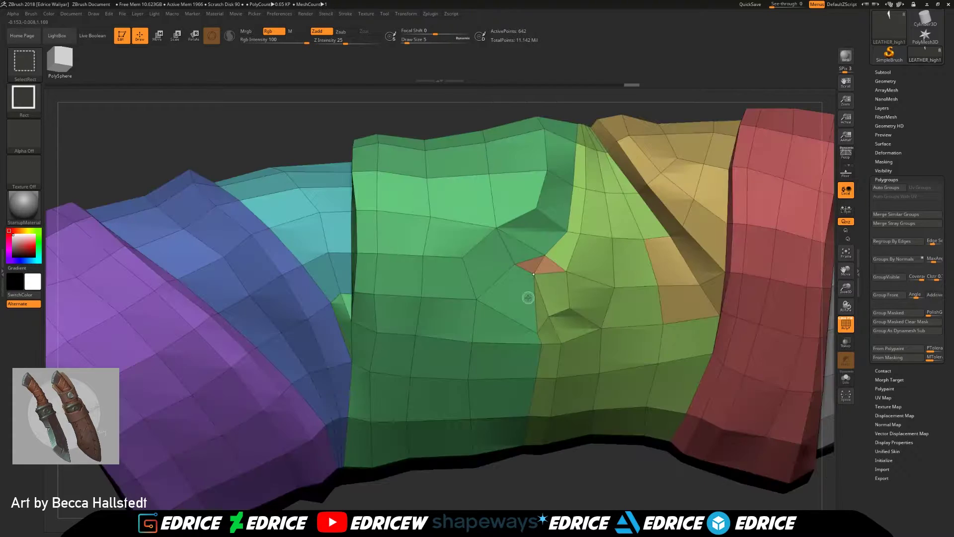
{"action": "left_click_drag", "start_coordinate": [634, 480], "coordinate": [648, 464]}
{"action": "left_click", "coordinate": [885, 81]}
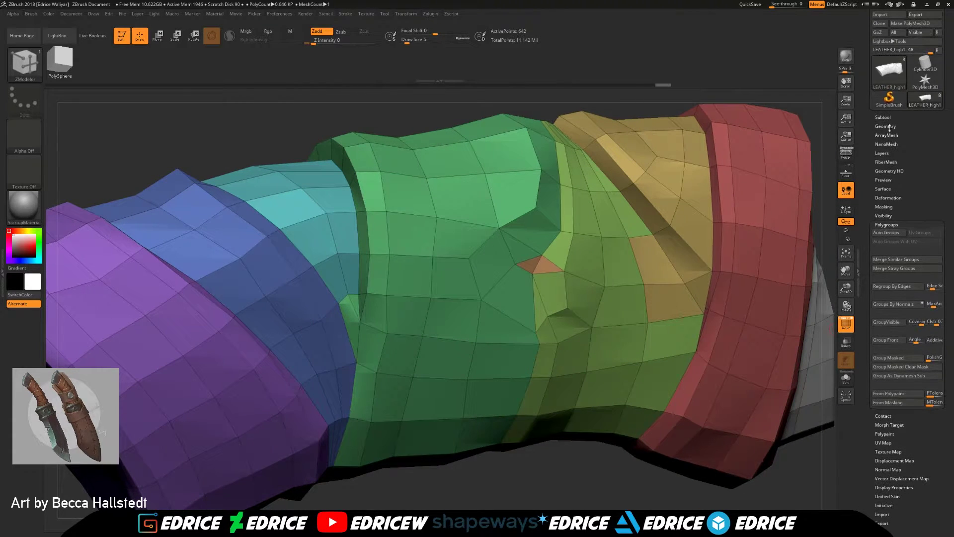
{"action": "left_click", "coordinate": [883, 313]}
Bridge pairs of points around the irregular border between the dark-green and light-green straps with ZModeler
{"action": "key", "text": "shift"}
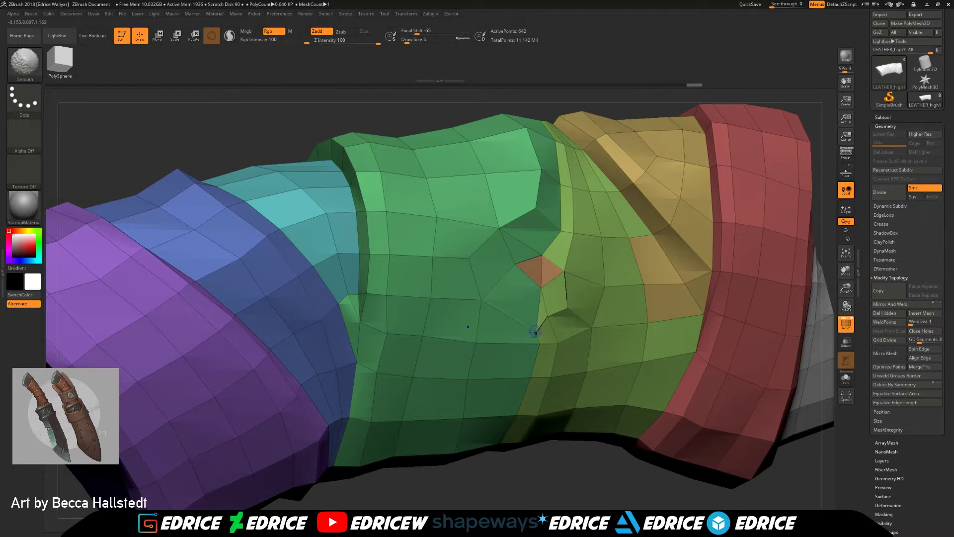
{"action": "mouse_move", "coordinate": [551, 320]}
{"action": "left_mouse_down"}
{"action": "mouse_move", "coordinate": [661, 189]}
{"action": "mouse_move", "coordinate": [673, 239]}
{"action": "mouse_move", "coordinate": [671, 502]}
{"action": "left_mouse_up"}
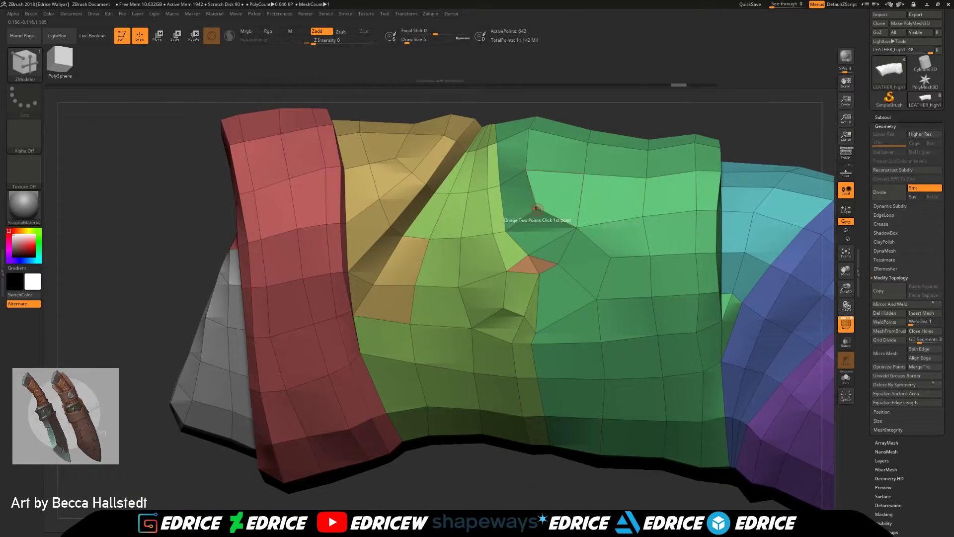
{"action": "left_click", "coordinate": [529, 254]}
{"action": "left_click_drag", "start_coordinate": [556, 490], "coordinate": [613, 480]}
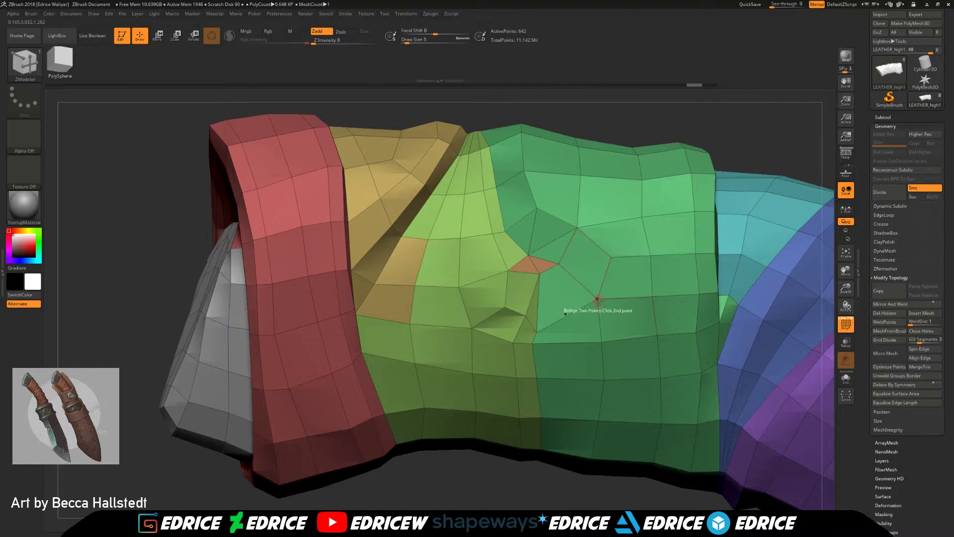
{"action": "mouse_move", "coordinate": [571, 478]}
{"action": "left_mouse_down"}
{"action": "mouse_move", "coordinate": [596, 467]}
{"action": "mouse_move", "coordinate": [576, 477]}
{"action": "left_mouse_up"}
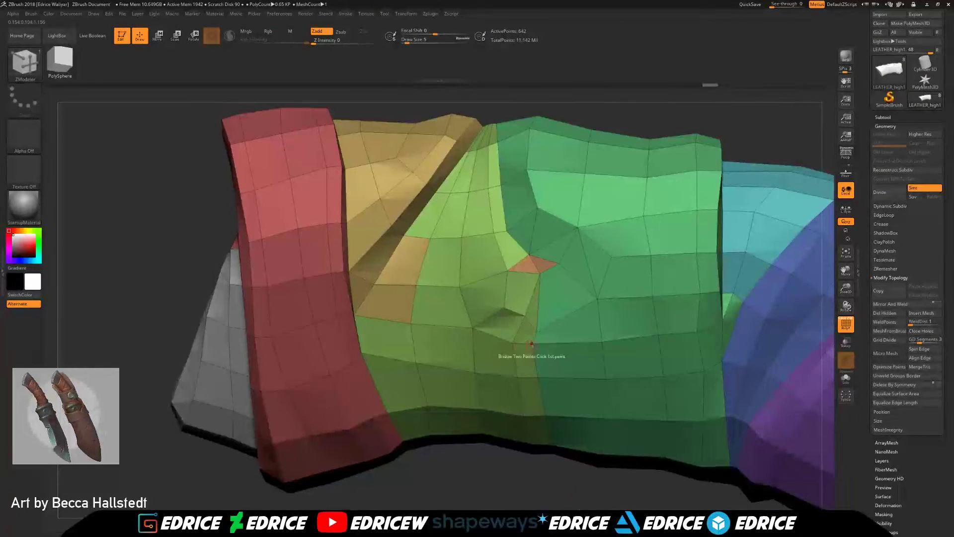
{"action": "left_click", "coordinate": [511, 342]}
{"action": "left_click_drag", "start_coordinate": [571, 479], "coordinate": [593, 482]}
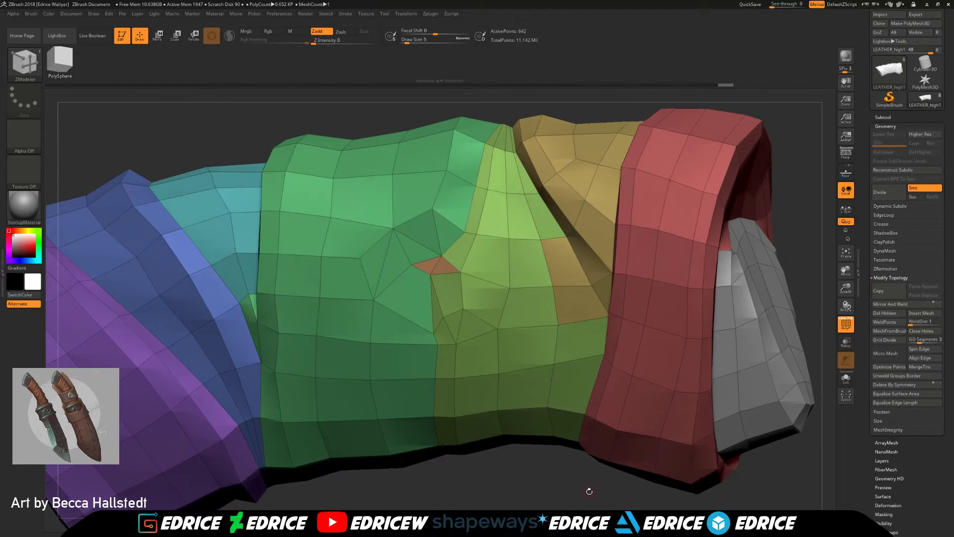
Show the LEATHER_high subtool together with the low-poly leather wrap and turn on transparency to compare the two
{"action": "left_click_drag", "start_coordinate": [818, 259], "coordinate": [795, 289]}
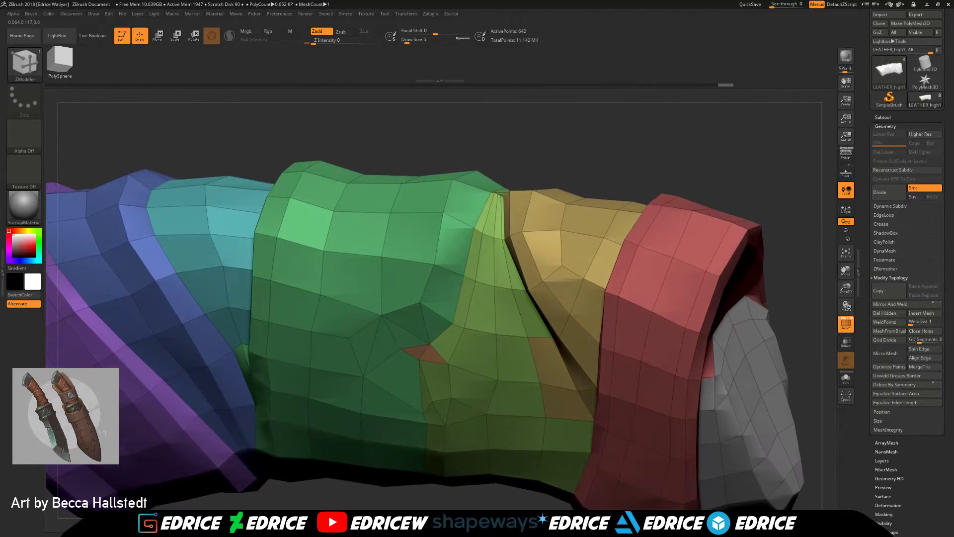
{"action": "left_click_drag", "start_coordinate": [677, 170], "coordinate": [623, 227]}
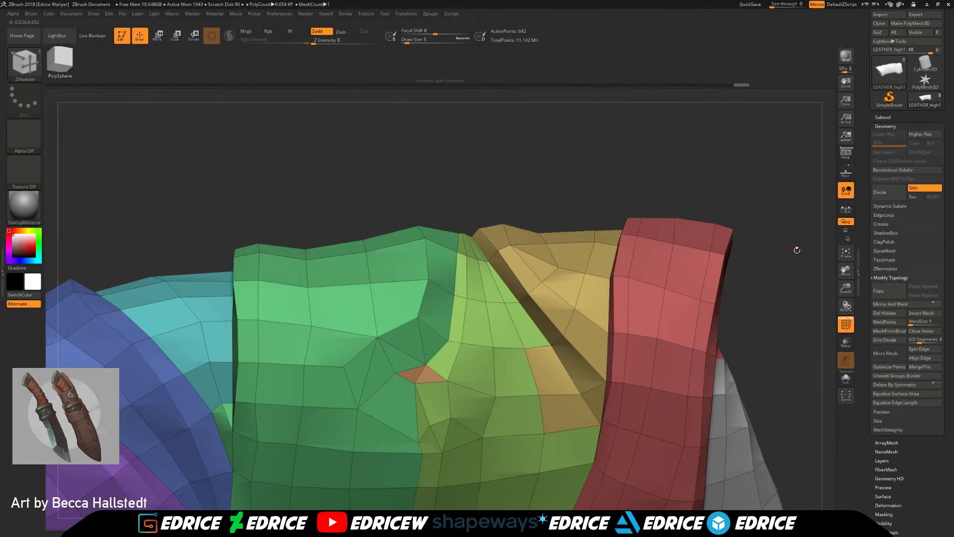
{"action": "left_click_drag", "start_coordinate": [820, 238], "coordinate": [757, 212]}
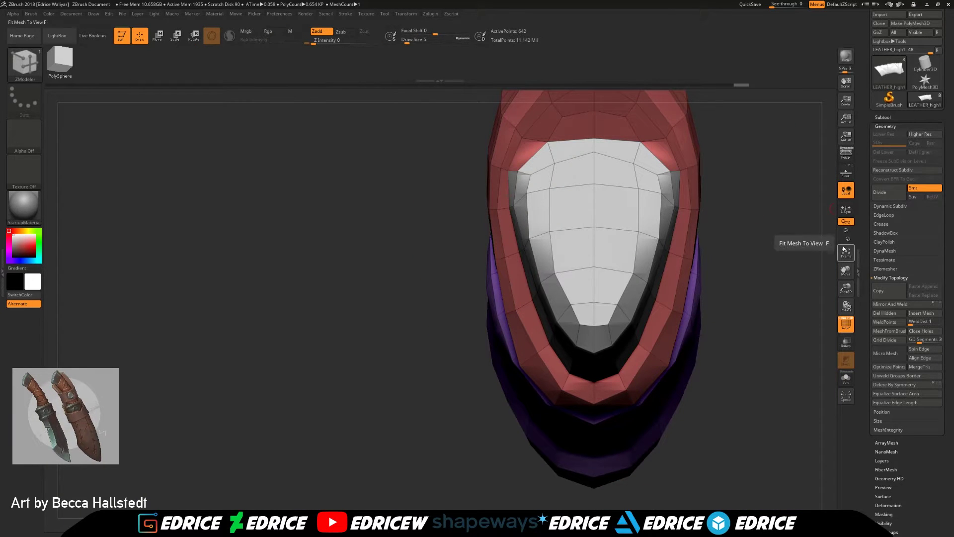
{"action": "left_click_drag", "start_coordinate": [815, 249], "coordinate": [663, 256]}
{"action": "left_click", "coordinate": [845, 253]}
{"action": "left_click_drag", "start_coordinate": [643, 436], "coordinate": [701, 263]}
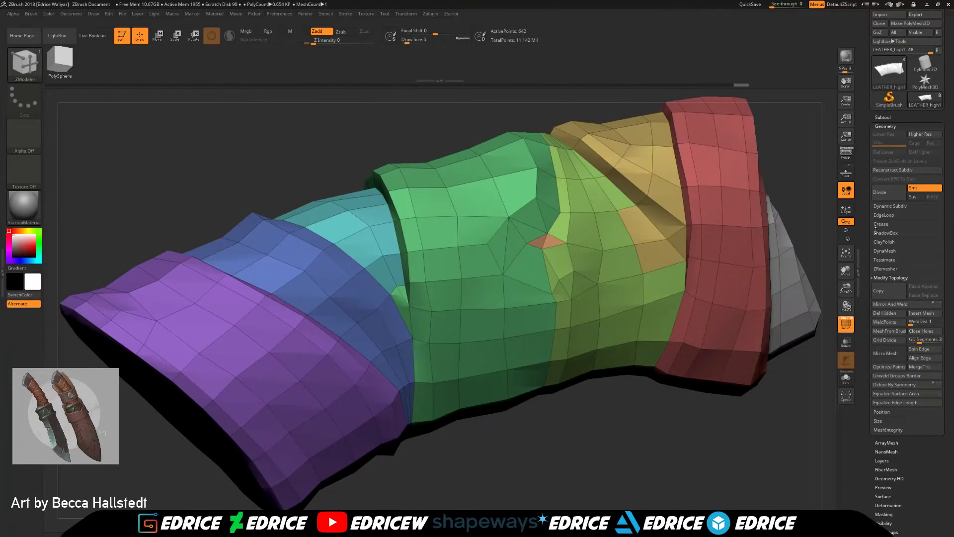
{"action": "left_click", "coordinate": [882, 117]}
{"action": "left_click", "coordinate": [938, 143]}
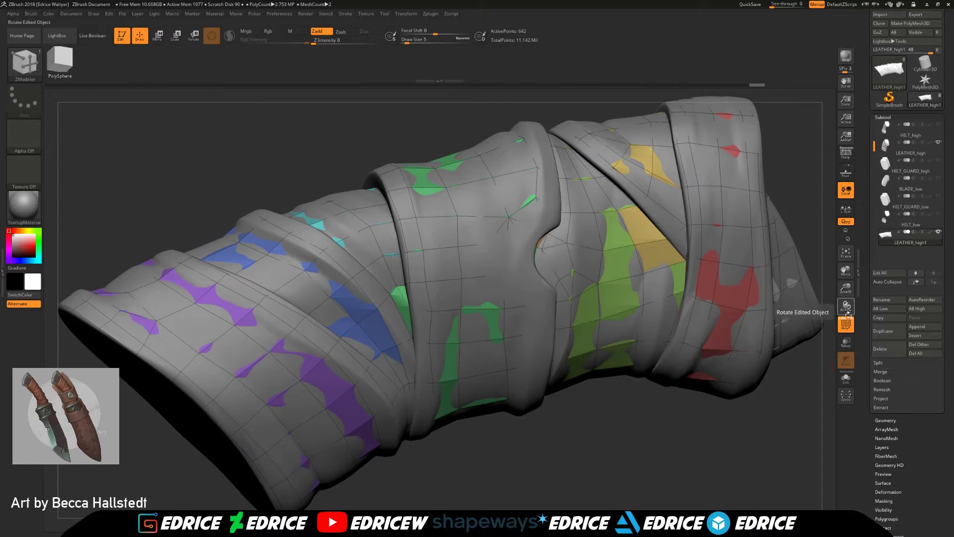
{"action": "left_click", "coordinate": [846, 342]}
{"action": "left_click_drag", "start_coordinate": [690, 442], "coordinate": [196, 197]}
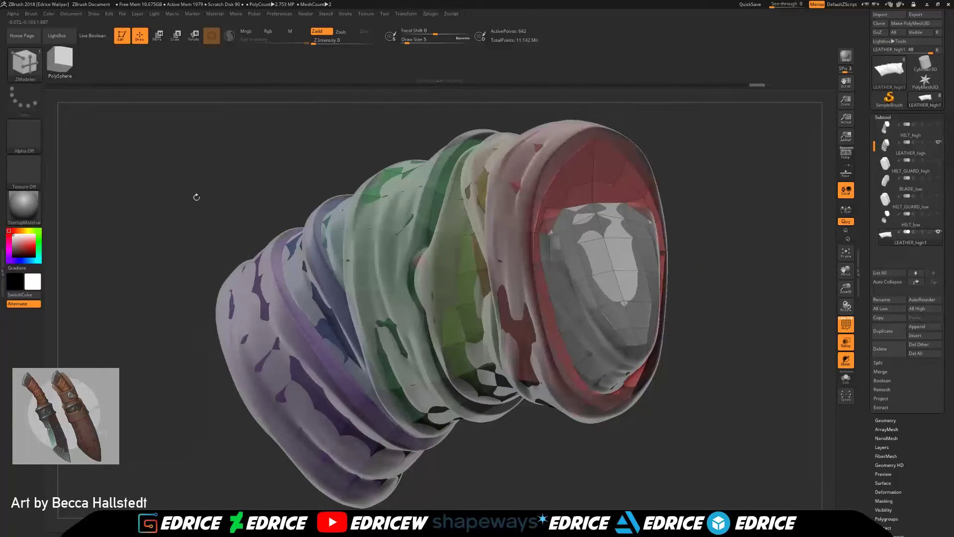
Set the Move Topological brush to draw size 12 and shift the dark-green strap's border points toward the high-poly fold edge
{"action": "left_click", "coordinate": [24, 65]}
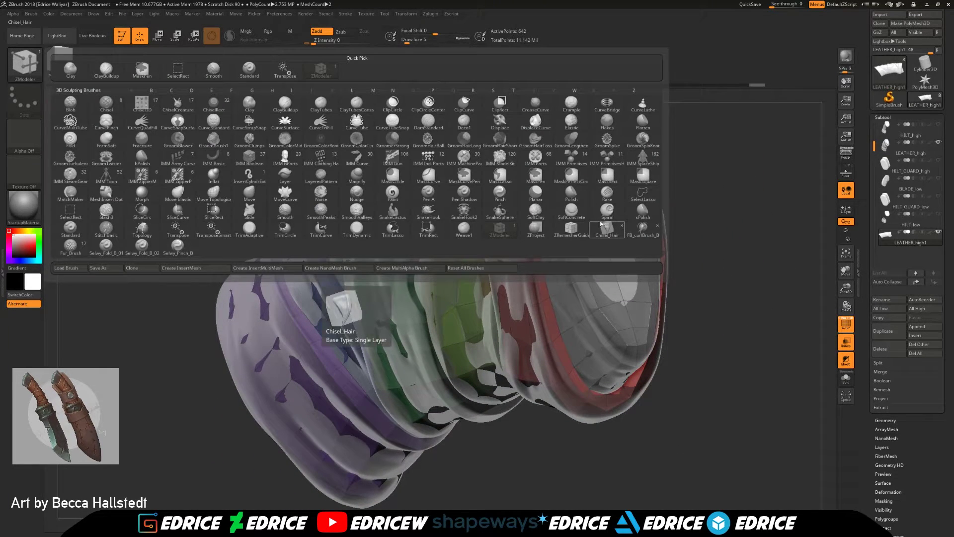
{"action": "key", "text": "m"}
{"action": "key", "text": "t"}
{"action": "mouse_move", "coordinate": [775, 279]}
{"action": "left_mouse_down"}
{"action": "mouse_move", "coordinate": [808, 304]}
{"action": "mouse_move", "coordinate": [775, 278]}
{"action": "mouse_move", "coordinate": [492, 257]}
{"action": "left_mouse_up"}
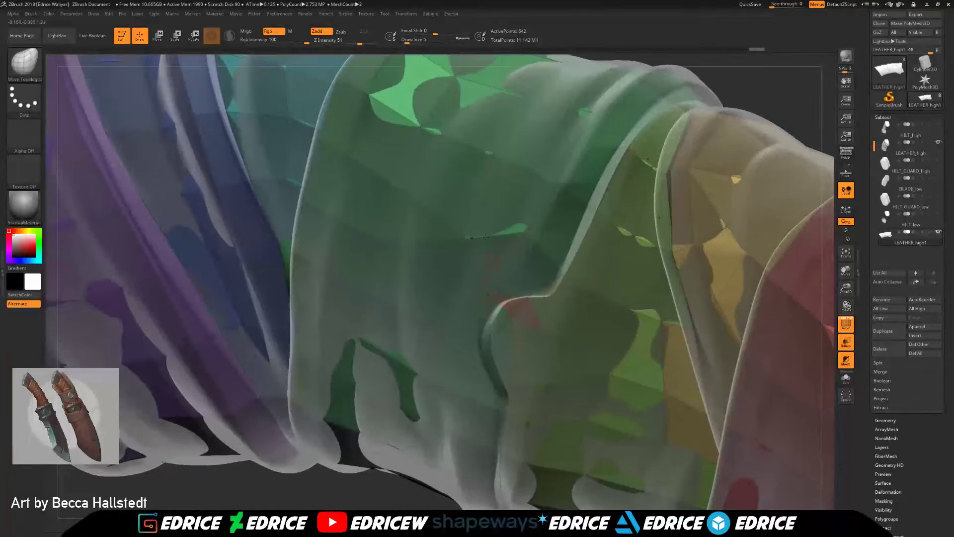
{"action": "left_click_drag", "start_coordinate": [406, 41], "coordinate": [414, 44]}
{"action": "left_click_drag", "start_coordinate": [783, 113], "coordinate": [489, 377]}
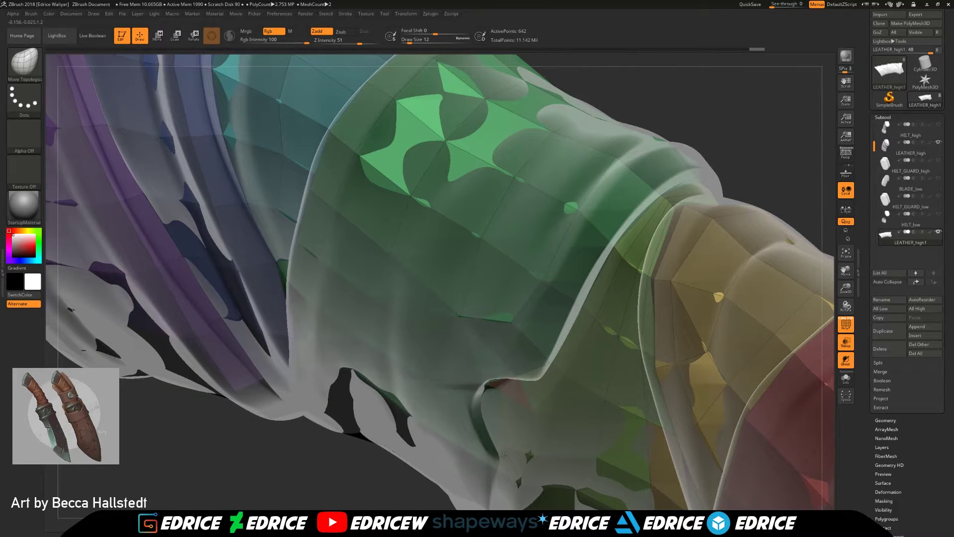
{"action": "left_click_drag", "start_coordinate": [352, 494], "coordinate": [509, 381]}
{"action": "right_click_drag", "start_coordinate": [466, 377], "coordinate": [529, 116]}
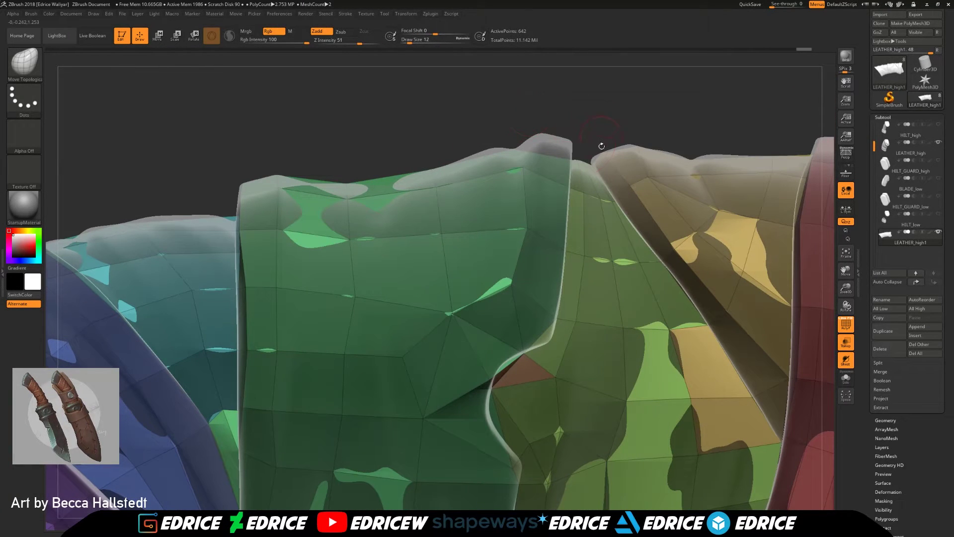
{"action": "mouse_move", "coordinate": [636, 118]}
{"action": "right_mouse_down"}
{"action": "mouse_move", "coordinate": [627, 169]}
{"action": "mouse_move", "coordinate": [644, 117]}
{"action": "right_mouse_up"}
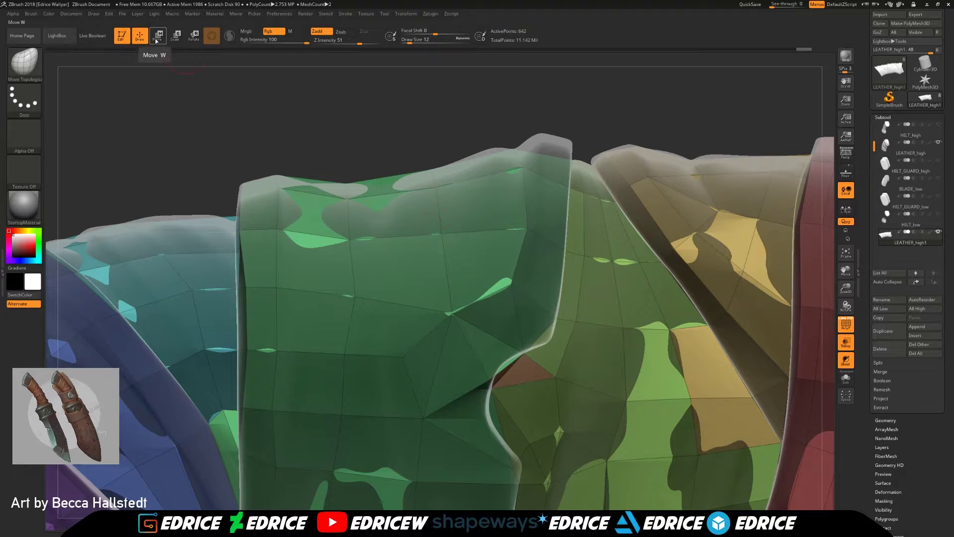
Insert a single edge loop near the dark-green strap's border with the light-green strap using ZModeler
{"action": "left_click", "coordinate": [31, 66]}
{"action": "key", "text": "z"}
{"action": "key", "text": "m"}
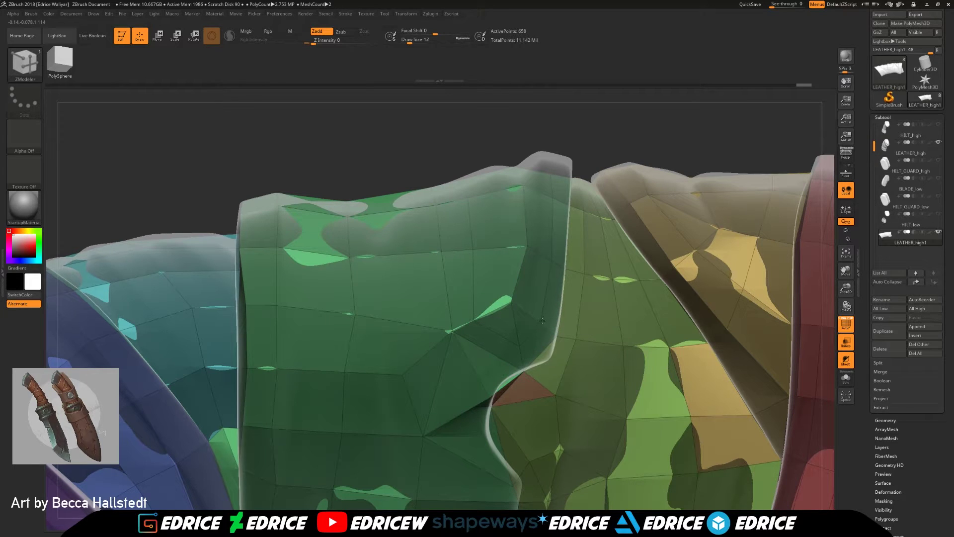
{"action": "right_click_drag", "start_coordinate": [557, 266], "coordinate": [572, 214]}
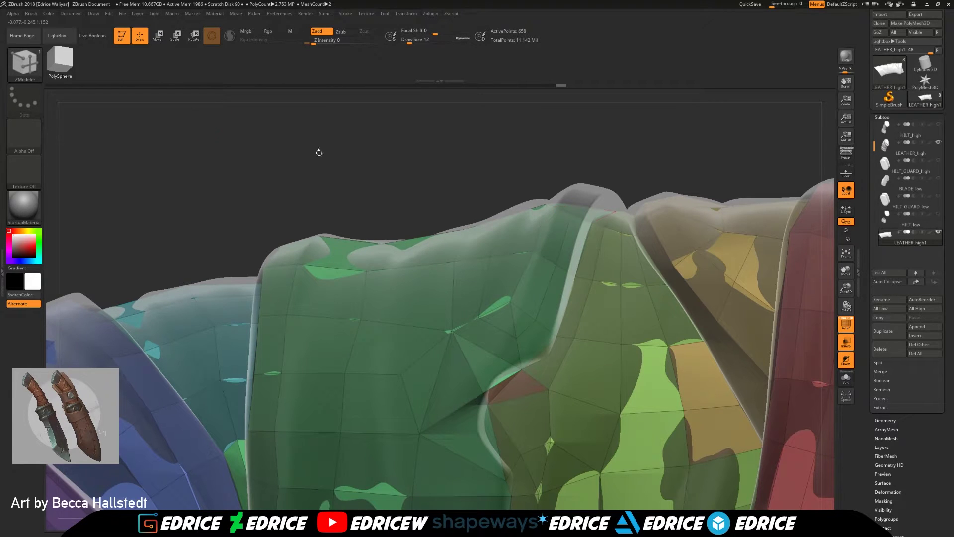
Pull the dark-green strap's border and new loop into line with the high-poly fold using the Move Topological brush
{"action": "key", "text": "b"}
{"action": "left_click", "coordinate": [177, 70]}
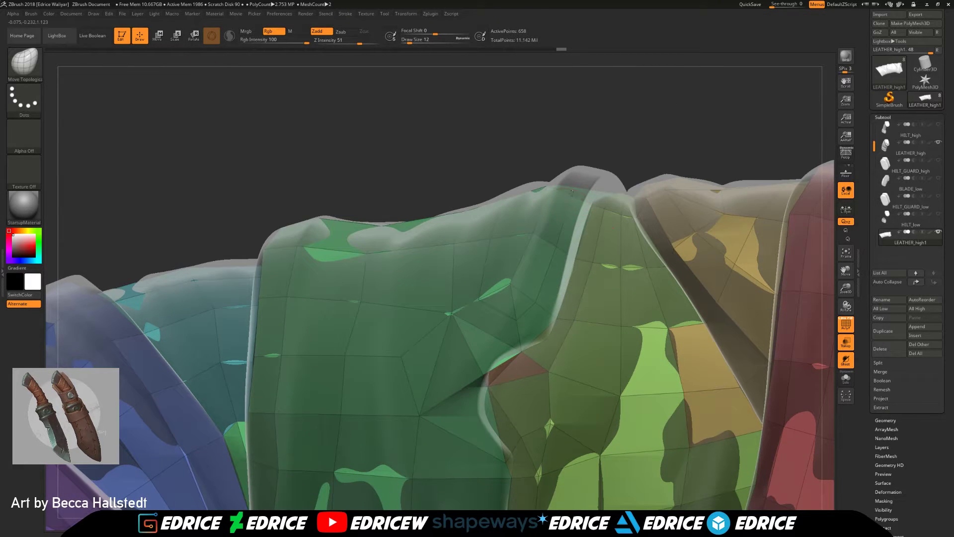
{"action": "right_click_drag", "start_coordinate": [647, 121], "coordinate": [562, 158]}
{"action": "mouse_move", "coordinate": [643, 114]}
{"action": "right_mouse_down"}
{"action": "mouse_move", "coordinate": [596, 149]}
{"action": "mouse_move", "coordinate": [651, 116]}
{"action": "mouse_move", "coordinate": [570, 133]}
{"action": "mouse_move", "coordinate": [597, 129]}
{"action": "mouse_move", "coordinate": [558, 164]}
{"action": "mouse_move", "coordinate": [604, 157]}
{"action": "mouse_move", "coordinate": [578, 219]}
{"action": "mouse_move", "coordinate": [611, 219]}
{"action": "mouse_move", "coordinate": [591, 206]}
{"action": "mouse_move", "coordinate": [549, 244]}
{"action": "mouse_move", "coordinate": [551, 268]}
{"action": "right_mouse_up"}
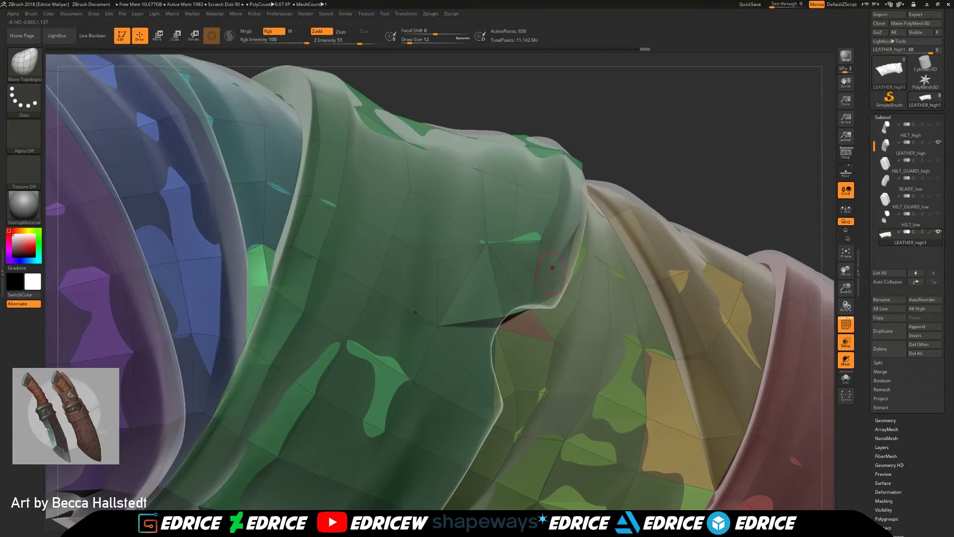
{"action": "mouse_move", "coordinate": [621, 297]}
{"action": "right_mouse_down"}
{"action": "mouse_move", "coordinate": [554, 281]}
{"action": "mouse_move", "coordinate": [609, 300]}
{"action": "right_mouse_up"}
{"action": "right_click_drag", "start_coordinate": [549, 291], "coordinate": [556, 256]}
{"action": "right_click_drag", "start_coordinate": [493, 106], "coordinate": [521, 236]}
{"action": "right_click_drag", "start_coordinate": [578, 93], "coordinate": [571, 126]}
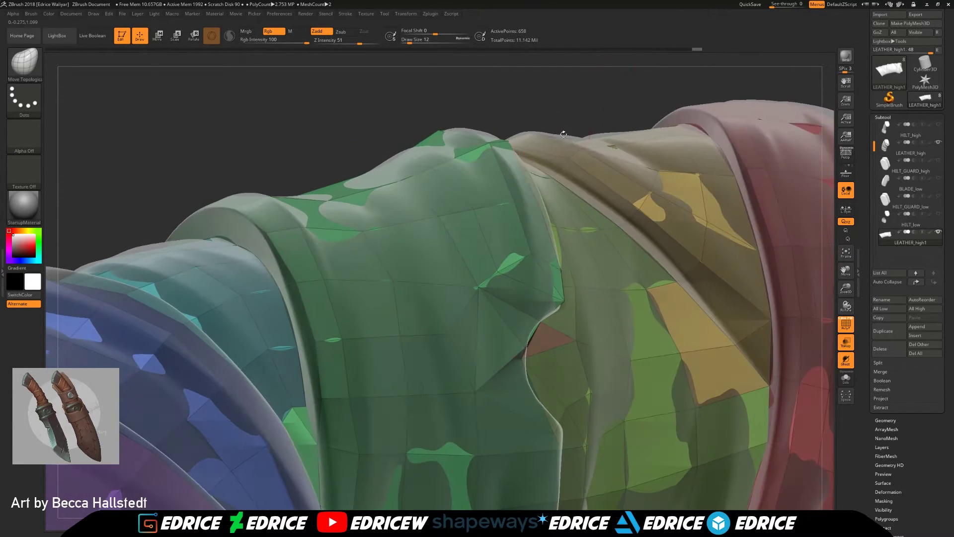
{"action": "right_click_drag", "start_coordinate": [532, 195], "coordinate": [528, 169]}
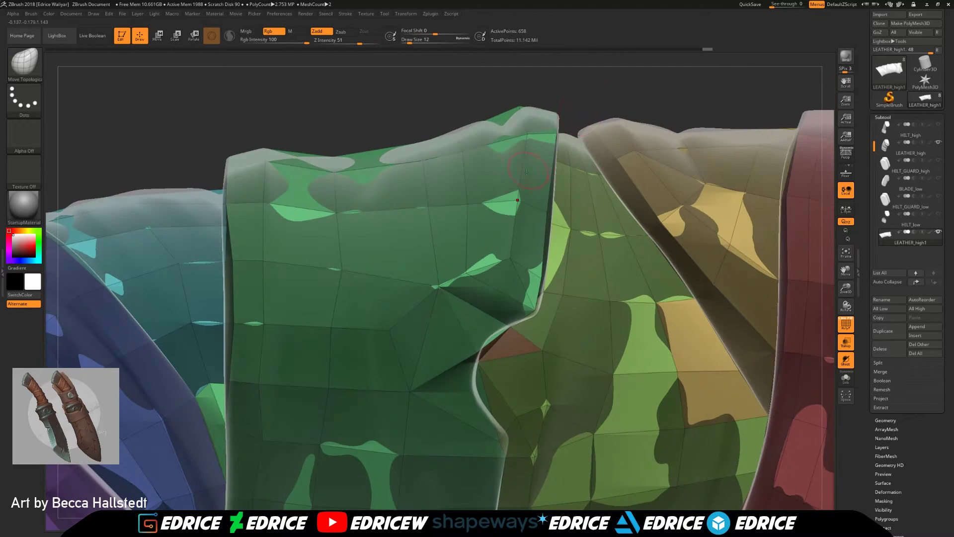
{"action": "right_click_drag", "start_coordinate": [512, 202], "coordinate": [507, 177]}
{"action": "right_click_drag", "start_coordinate": [470, 336], "coordinate": [388, 175]}
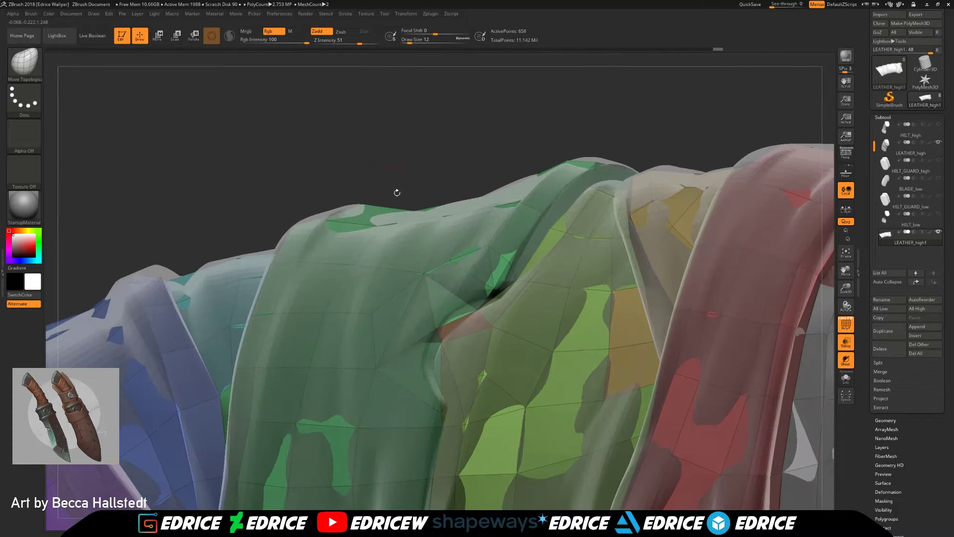
{"action": "right_click_drag", "start_coordinate": [562, 106], "coordinate": [548, 180]}
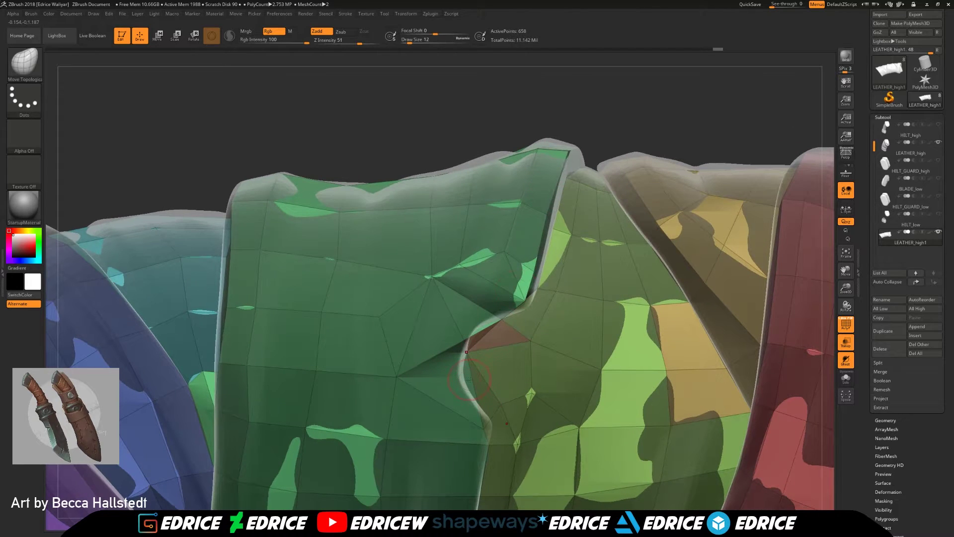
Set ZModeler's edge action to Split and split an edge at the curved notch between the dark-green and light-green straps
{"action": "key", "text": "b"}
{"action": "key", "text": "z"}
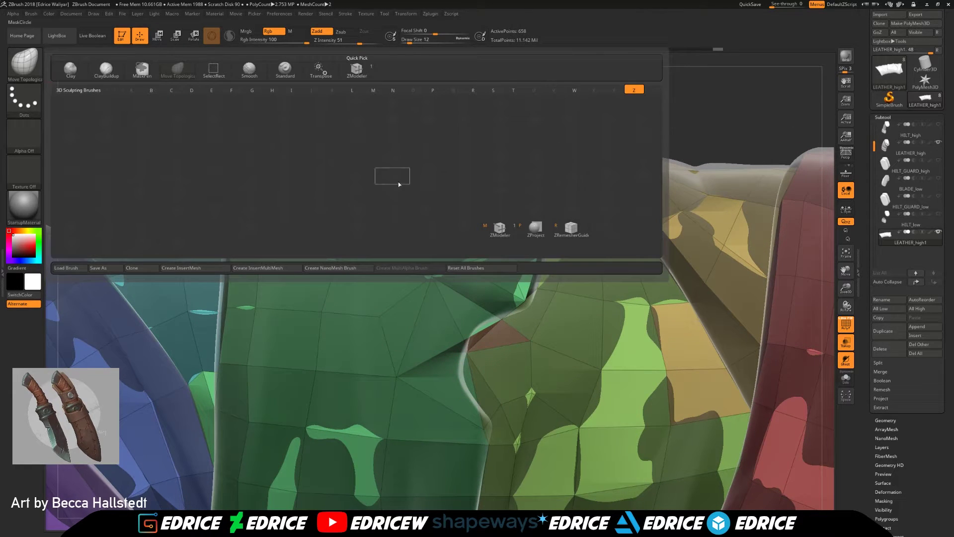
{"action": "left_click", "coordinate": [500, 228]}
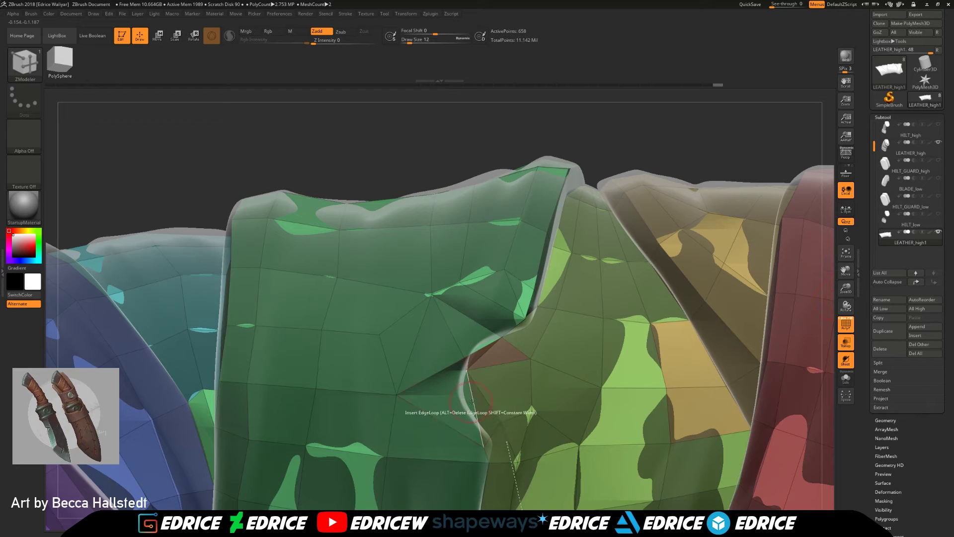
{"action": "key", "text": "space"}
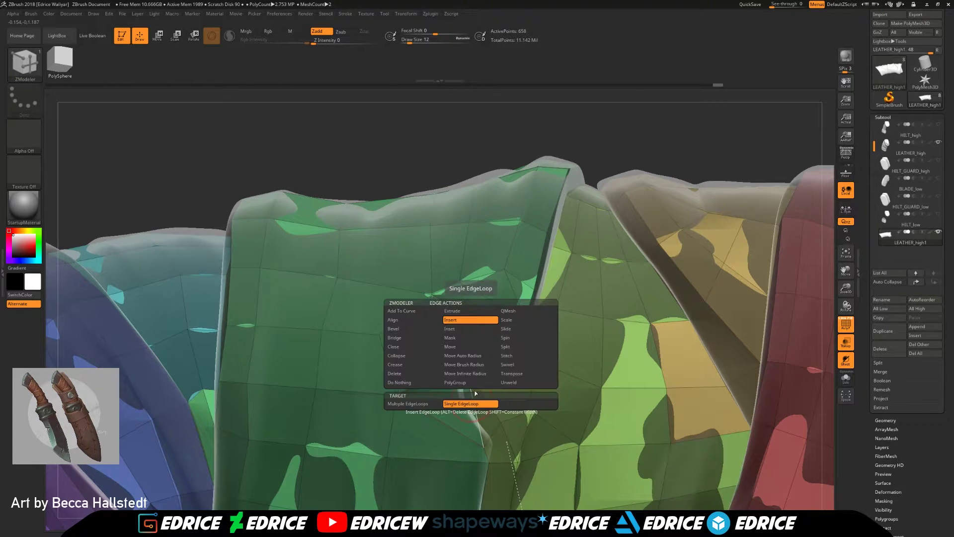
{"action": "left_click", "coordinate": [506, 337]}
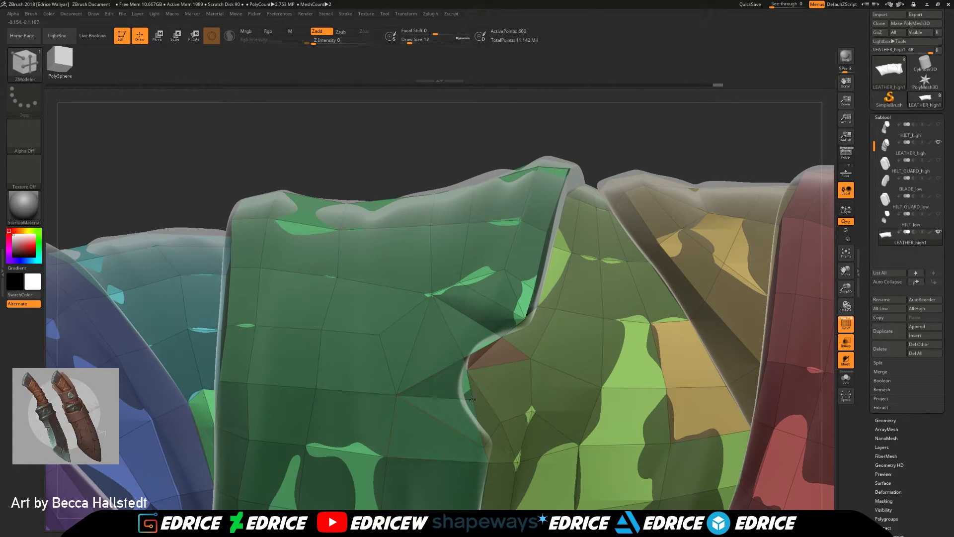
Move the points around the notch with the Move Topological brush to follow the curve of the high-poly leather
{"action": "left_click", "coordinate": [24, 62]}
{"action": "left_click", "coordinate": [177, 72]}
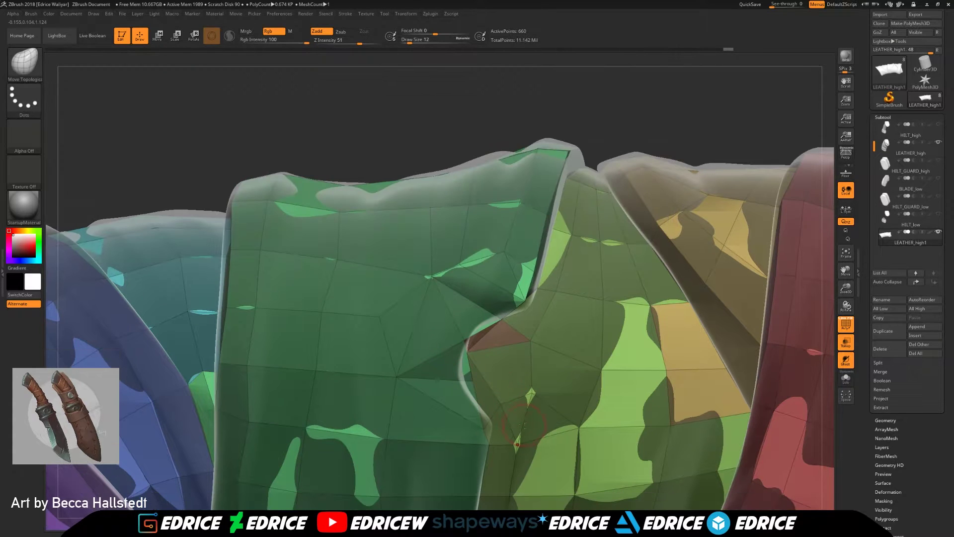
{"action": "mouse_move", "coordinate": [639, 155]}
{"action": "left_mouse_down"}
{"action": "mouse_move", "coordinate": [457, 380]}
{"action": "mouse_move", "coordinate": [404, 335]}
{"action": "mouse_move", "coordinate": [379, 226]}
{"action": "mouse_move", "coordinate": [480, 355]}
{"action": "left_mouse_up"}
{"action": "key", "text": "b"}
{"action": "key", "text": "m"}
{"action": "key", "text": "t"}
Bridge two border points below the small orange face in the notch with ZModeler
{"action": "left_click", "coordinate": [11, 61]}
{"action": "key", "text": "z"}
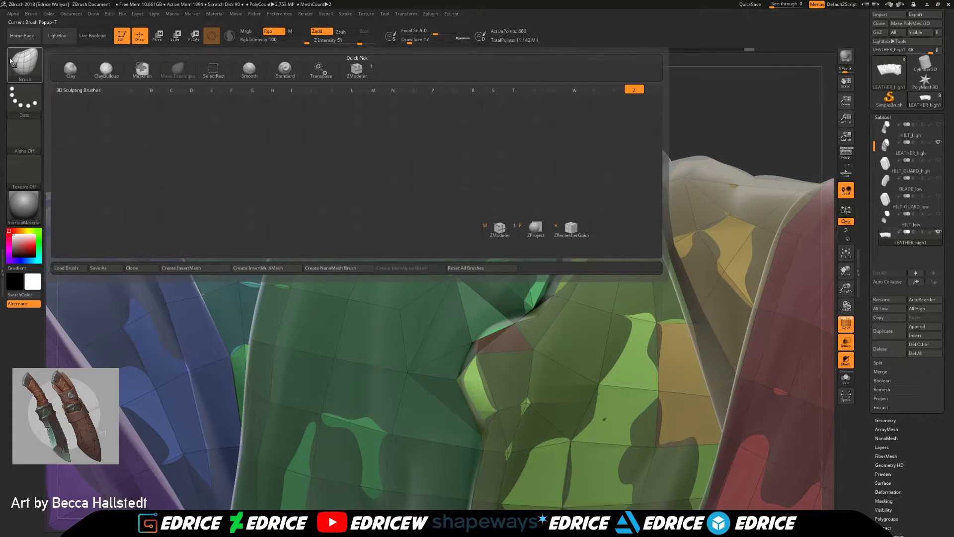
{"action": "key", "text": "m"}
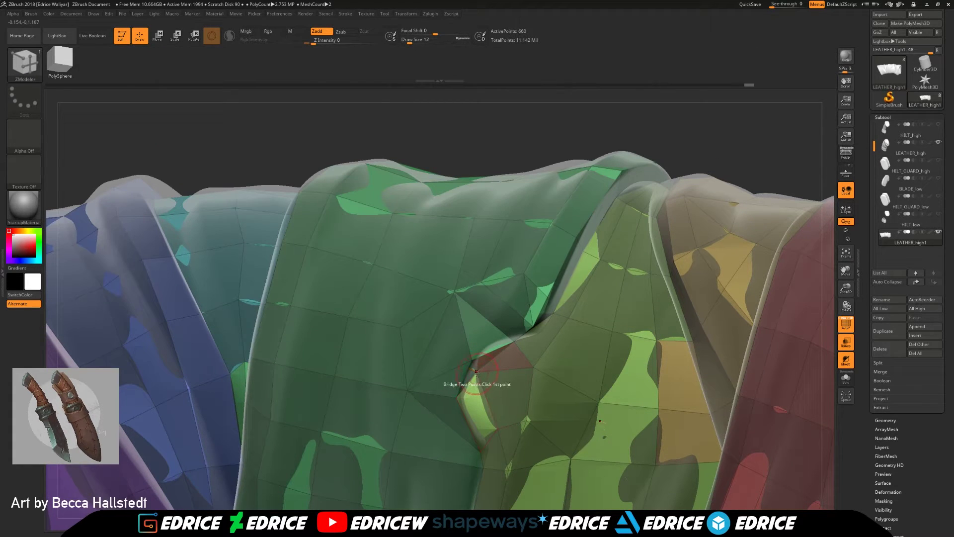
{"action": "left_click", "coordinate": [480, 450]}
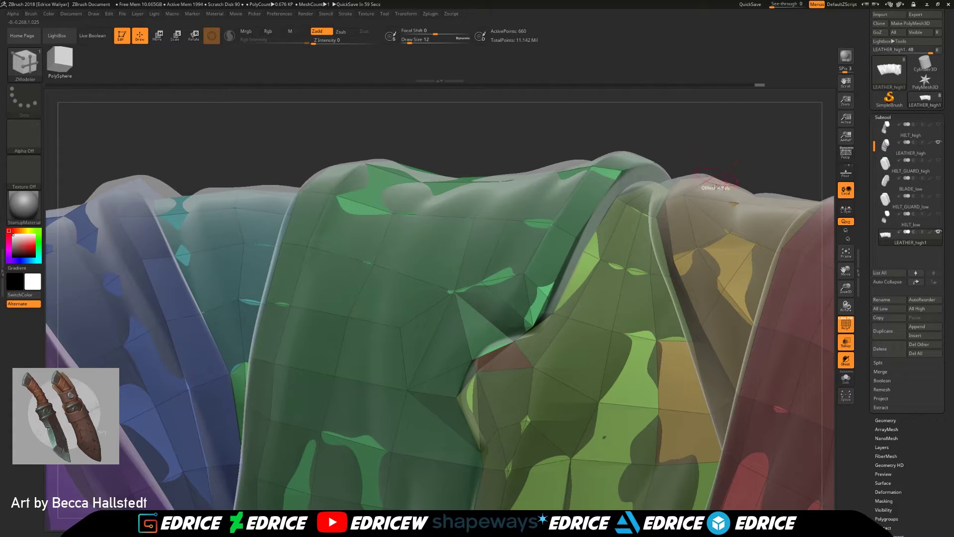
Get a close view of the notch and hide the LEATHER_high subtool so only the low-poly wrap shows
{"action": "left_click_drag", "start_coordinate": [720, 167], "coordinate": [814, 249]}
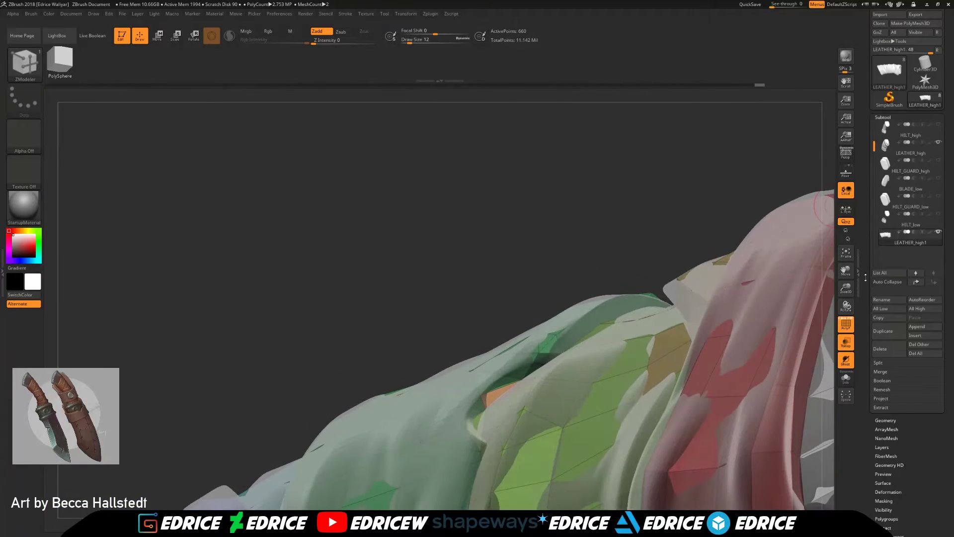
{"action": "left_click_drag", "start_coordinate": [855, 313], "coordinate": [855, 323]}
{"action": "left_click_drag", "start_coordinate": [562, 129], "coordinate": [817, 255]}
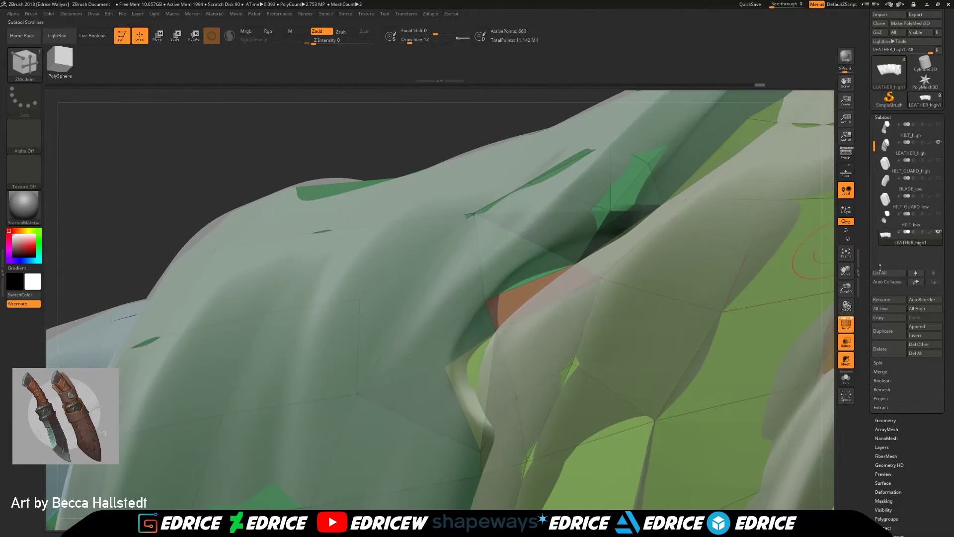
{"action": "left_click", "coordinate": [938, 142]}
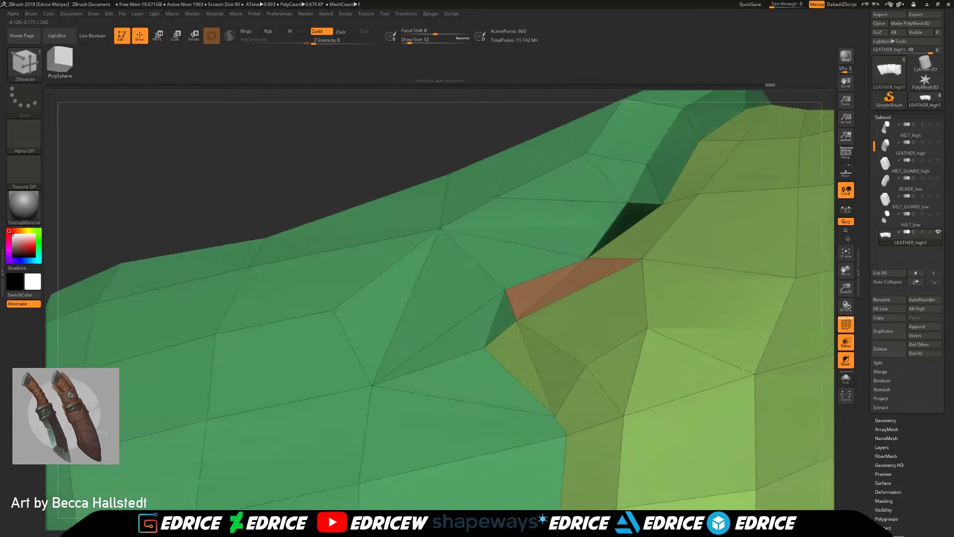
Bridge points across the dark-green faces above the notch, and split an edge beside the dark gap to connect it
{"action": "left_click_drag", "start_coordinate": [575, 181], "coordinate": [471, 123]}
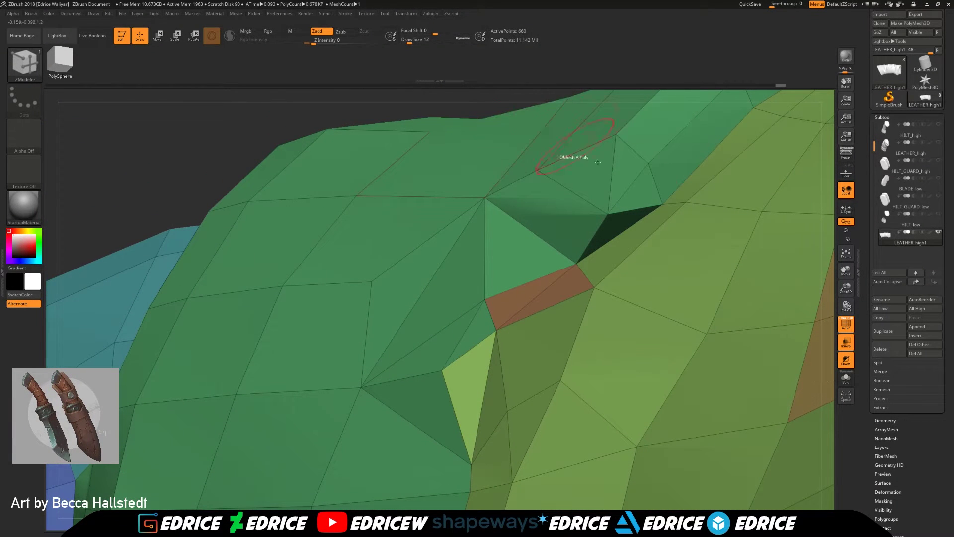
{"action": "left_click", "coordinate": [488, 196]}
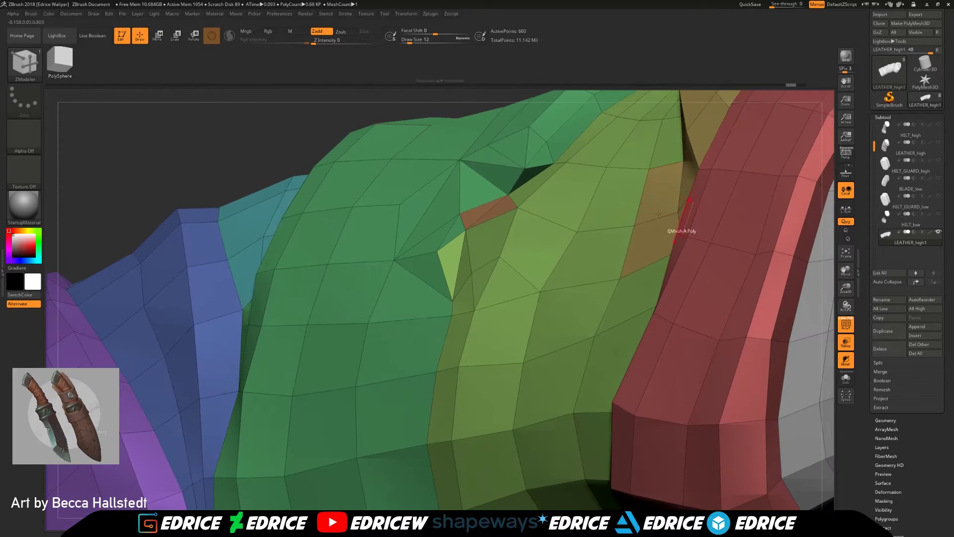
{"action": "mouse_move", "coordinate": [658, 214]}
{"action": "right_mouse_down"}
{"action": "mouse_move", "coordinate": [765, 244]}
{"action": "mouse_move", "coordinate": [696, 248]}
{"action": "mouse_move", "coordinate": [671, 238]}
{"action": "right_mouse_up"}
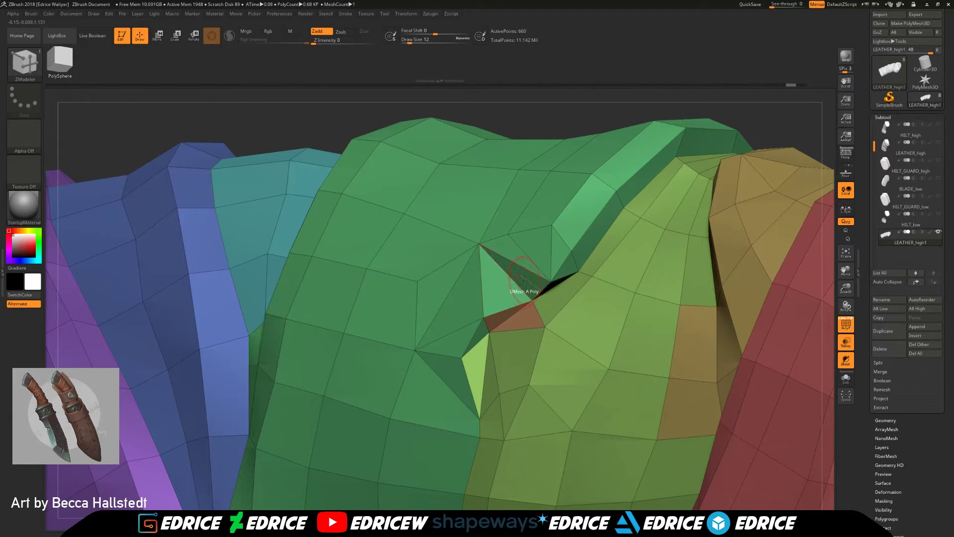
{"action": "scroll", "coordinate": [519, 288], "scroll_direction": "up", "scroll_amount": 5}
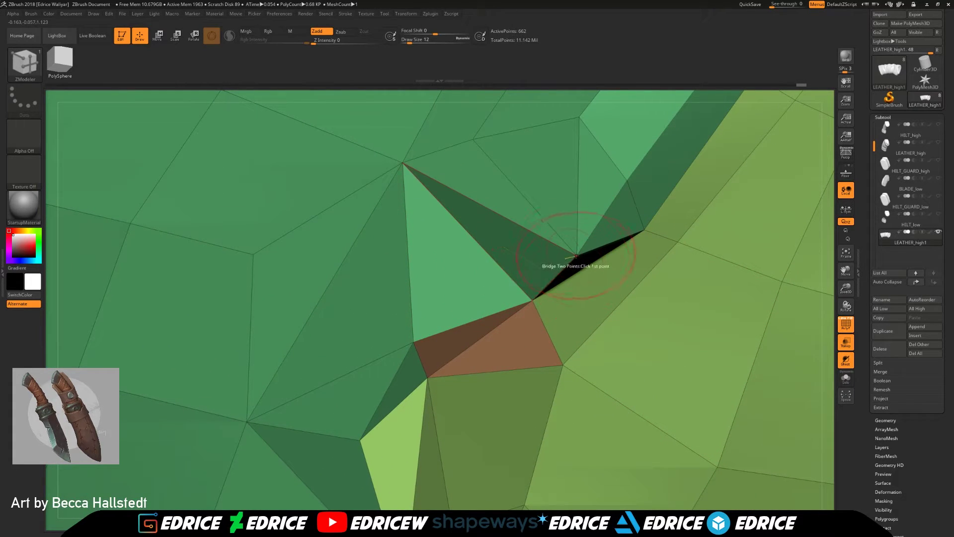
{"action": "left_click", "coordinate": [502, 267]}
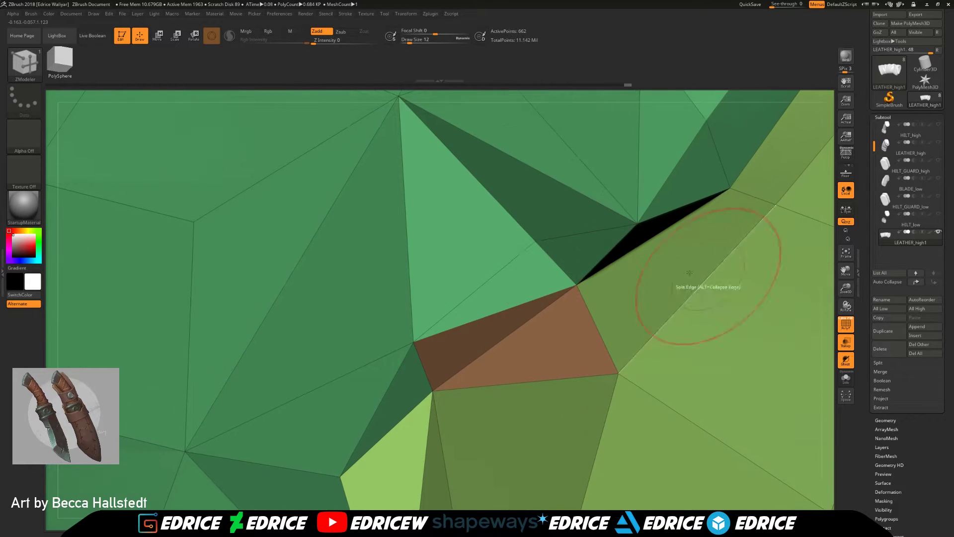
Reposition the dark-green corner point above the small orange face in the notch with the Move Topological brush
{"action": "left_click", "coordinate": [38, 64]}
{"action": "left_click", "coordinate": [177, 71]}
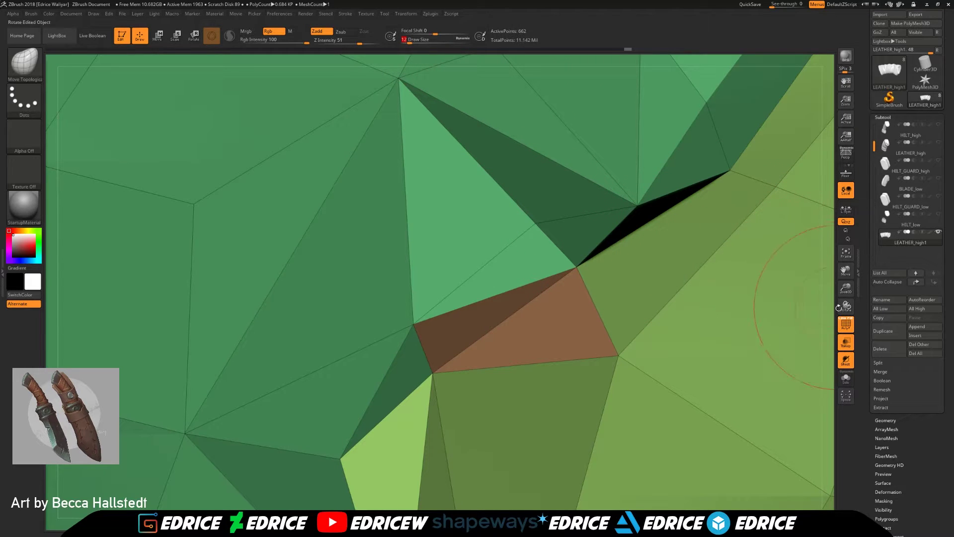
{"action": "mouse_move", "coordinate": [845, 305]}
{"action": "left_mouse_down"}
{"action": "mouse_move", "coordinate": [535, 228]}
{"action": "mouse_move", "coordinate": [520, 216]}
{"action": "left_mouse_up"}
{"action": "mouse_move", "coordinate": [476, 238]}
{"action": "right_mouse_down"}
{"action": "mouse_move", "coordinate": [504, 251]}
{"action": "mouse_move", "coordinate": [535, 246]}
{"action": "right_mouse_up"}
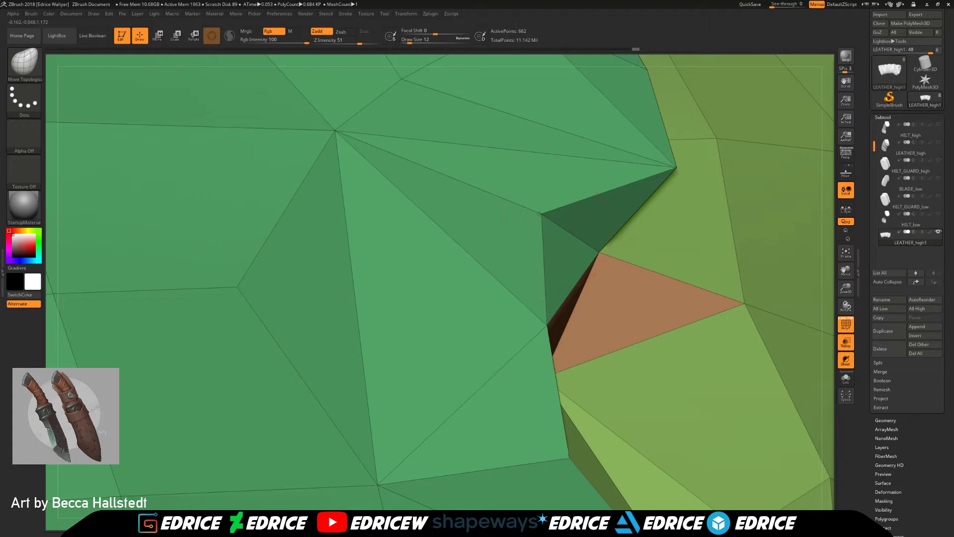
{"action": "left_click_drag", "start_coordinate": [540, 213], "coordinate": [599, 231]}
{"action": "left_click_drag", "start_coordinate": [846, 313], "coordinate": [679, 231]}
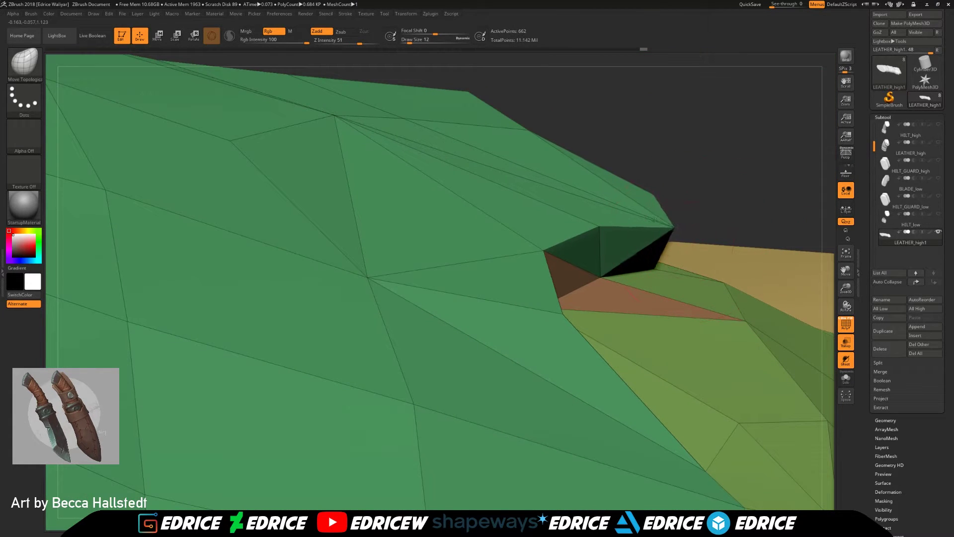
{"action": "mouse_move", "coordinate": [679, 231]}
{"action": "right_mouse_down"}
{"action": "mouse_move", "coordinate": [726, 187]}
{"action": "mouse_move", "coordinate": [746, 209]}
{"action": "mouse_move", "coordinate": [777, 293]}
{"action": "mouse_move", "coordinate": [808, 175]}
{"action": "mouse_move", "coordinate": [735, 486]}
{"action": "right_mouse_up"}
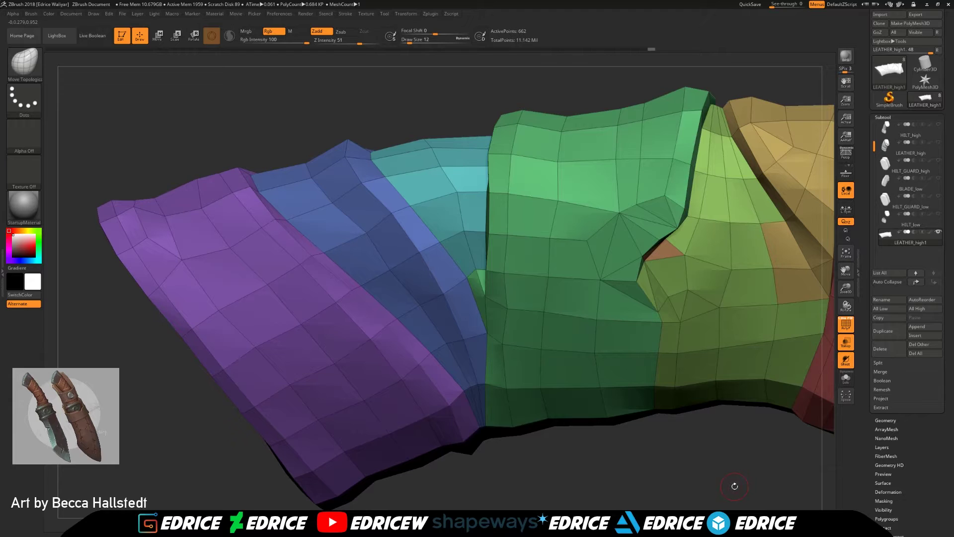
Set the ZModeler edge action to Collapse at draw size 6 and collapse surplus edges on the green strap above the notch
{"action": "right_click_drag", "start_coordinate": [714, 393], "coordinate": [625, 213]}
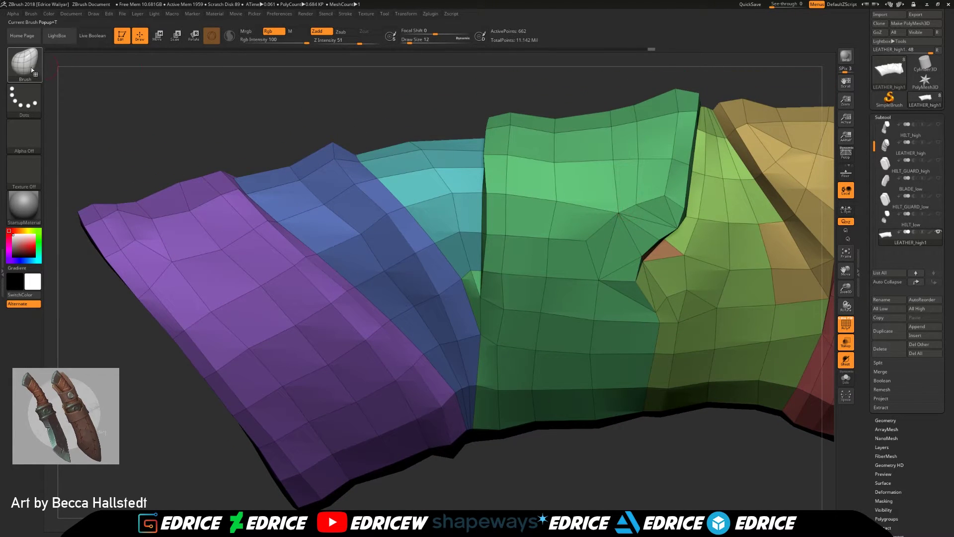
{"action": "key", "text": "b"}
{"action": "key", "text": "z"}
{"action": "key", "text": "m"}
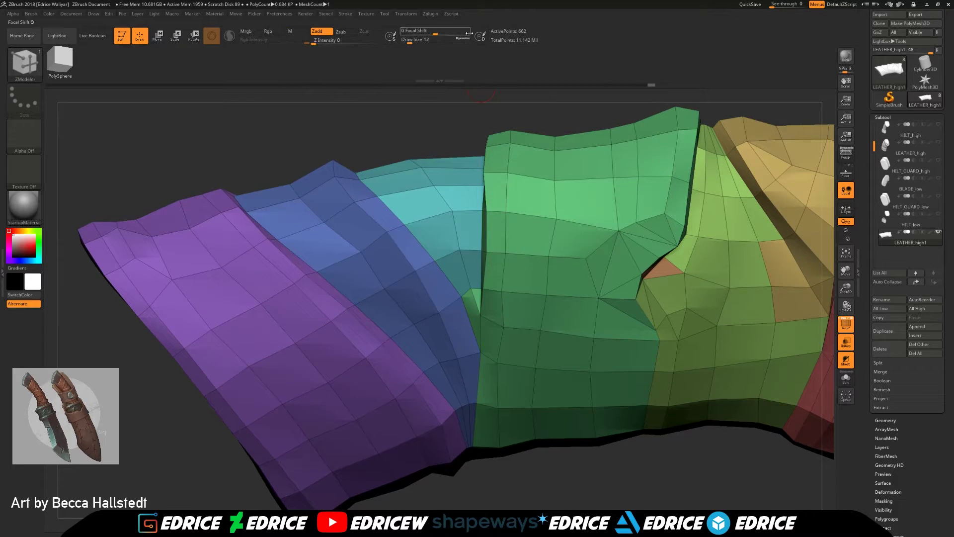
{"action": "left_click", "coordinate": [407, 42]}
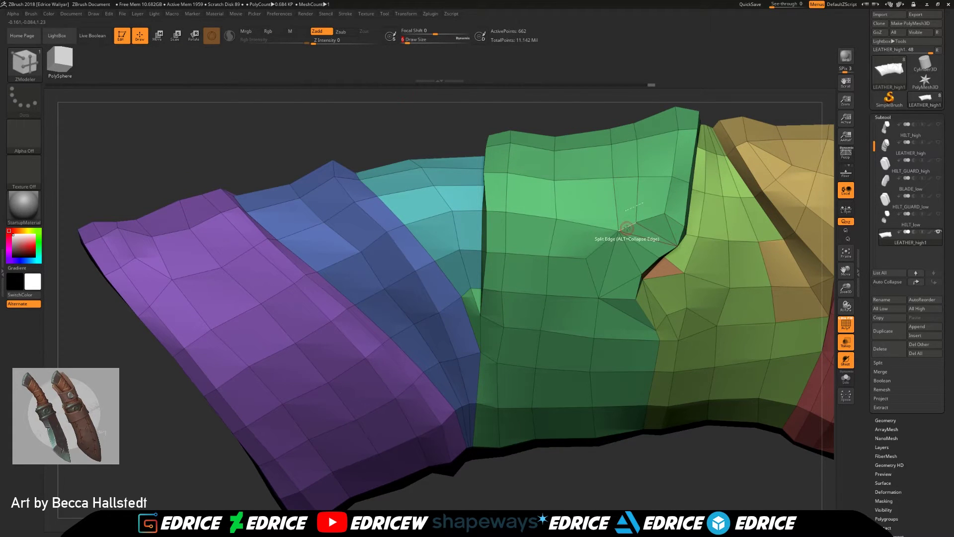
{"action": "key", "text": "space"}
{"action": "left_click", "coordinate": [551, 270]}
{"action": "left_click", "coordinate": [629, 227]}
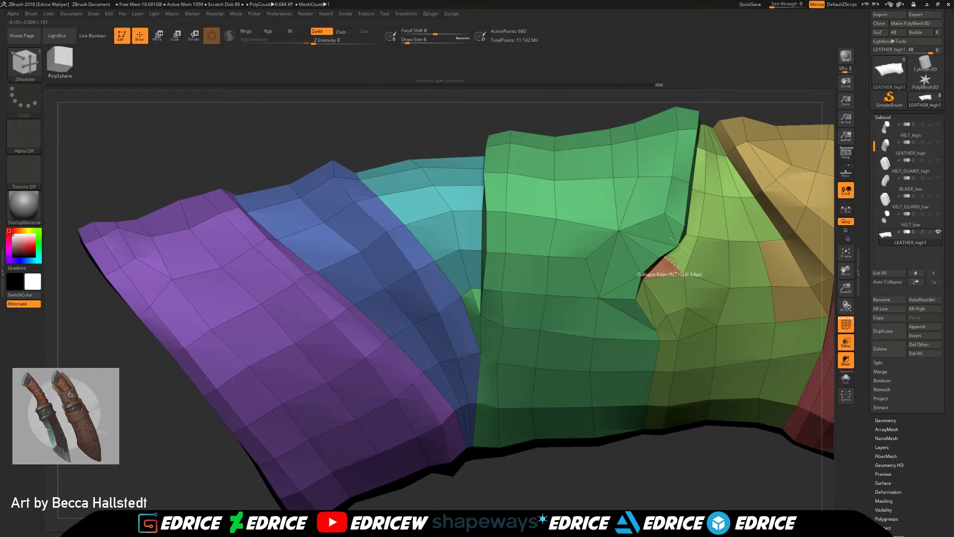
{"action": "left_click", "coordinate": [626, 177]}
{"action": "left_click_drag", "start_coordinate": [579, 114], "coordinate": [626, 124]}
Collapse the narrow edges of the blue strip squeezed between the purple and green straps on the wrap's underside
{"action": "left_click_drag", "start_coordinate": [845, 291], "coordinate": [686, 437]}
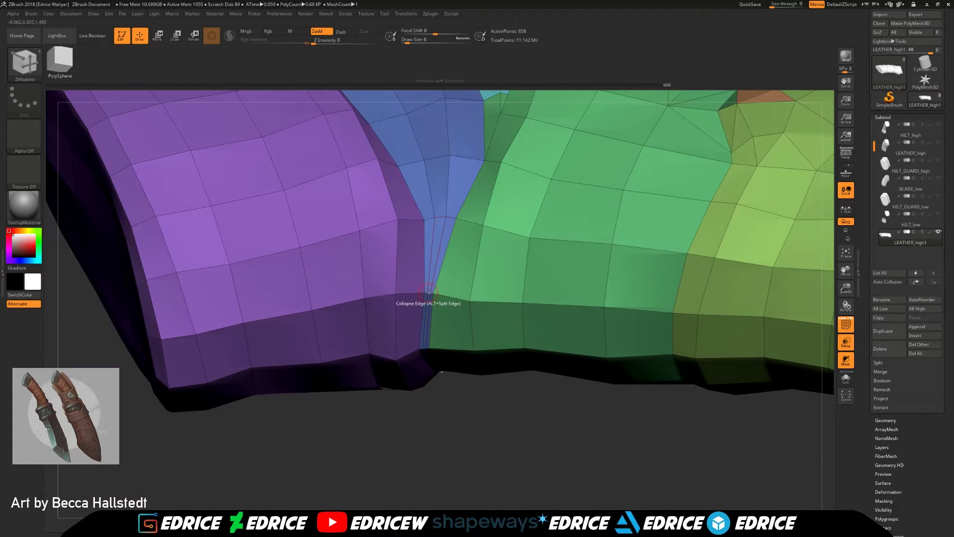
{"action": "left_click", "coordinate": [424, 350]}
{"action": "left_click_drag", "start_coordinate": [427, 423], "coordinate": [430, 298]}
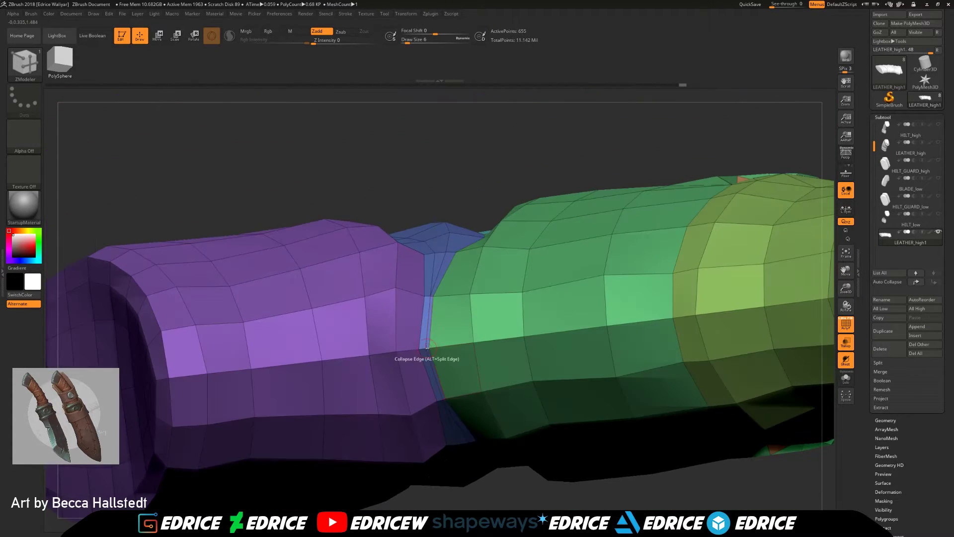
{"action": "left_click", "coordinate": [431, 296]}
{"action": "left_click", "coordinate": [443, 401]}
{"action": "left_click_drag", "start_coordinate": [490, 479], "coordinate": [753, 155]}
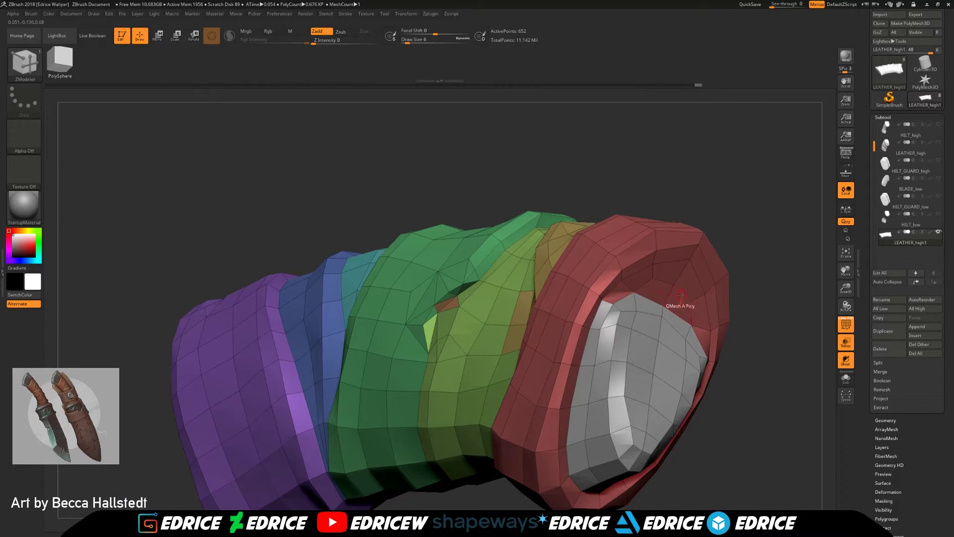
{"action": "left_click", "coordinate": [630, 285]}
{"action": "key", "text": "ctrl"}
{"action": "key", "text": "ctrl+z"}
Collapse the surplus edges along the red strap's outer border beside the grey end cap
{"action": "mouse_move", "coordinate": [753, 286]}
{"action": "left_mouse_down"}
{"action": "mouse_move", "coordinate": [775, 302]}
{"action": "mouse_move", "coordinate": [734, 213]}
{"action": "mouse_move", "coordinate": [653, 285]}
{"action": "left_mouse_up"}
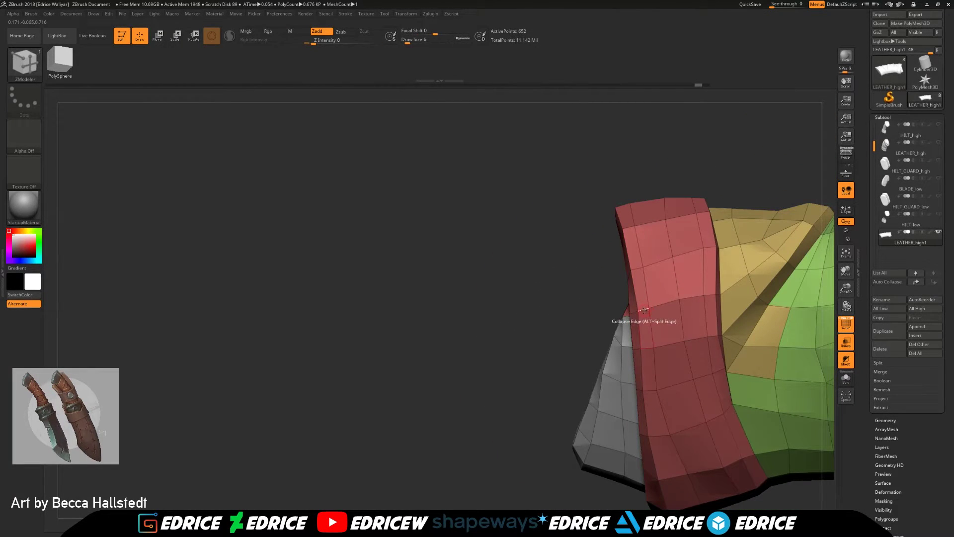
{"action": "left_click", "coordinate": [638, 268]}
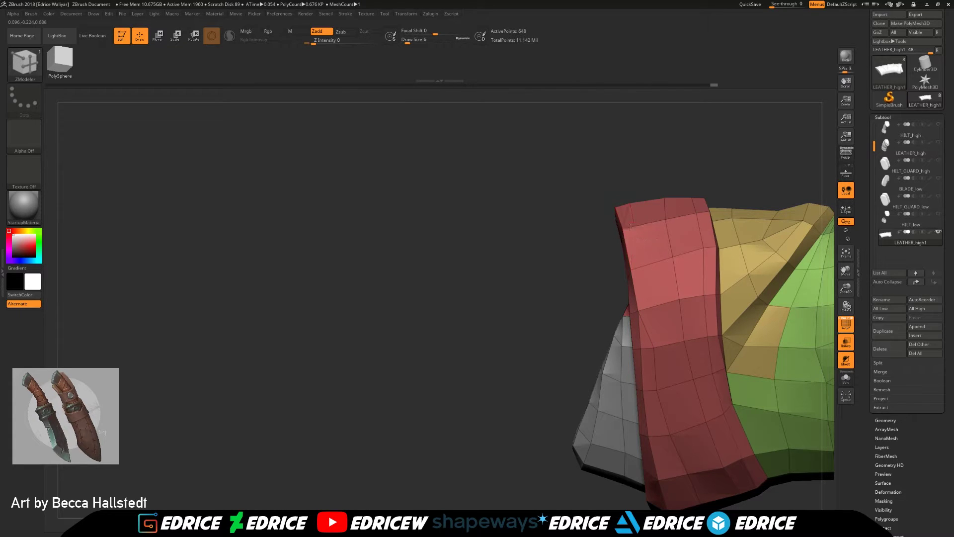
{"action": "left_click", "coordinate": [616, 205]}
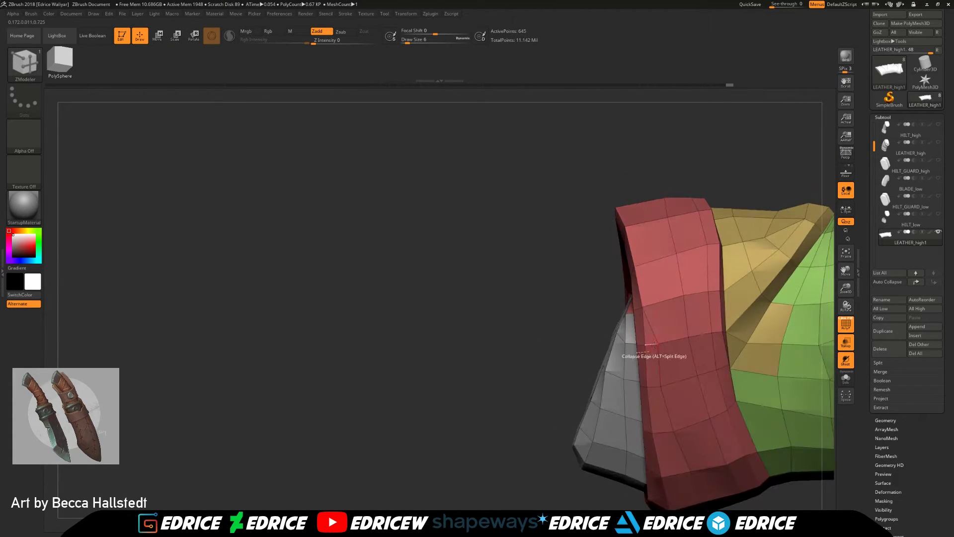
{"action": "left_click_drag", "start_coordinate": [745, 437], "coordinate": [706, 269]}
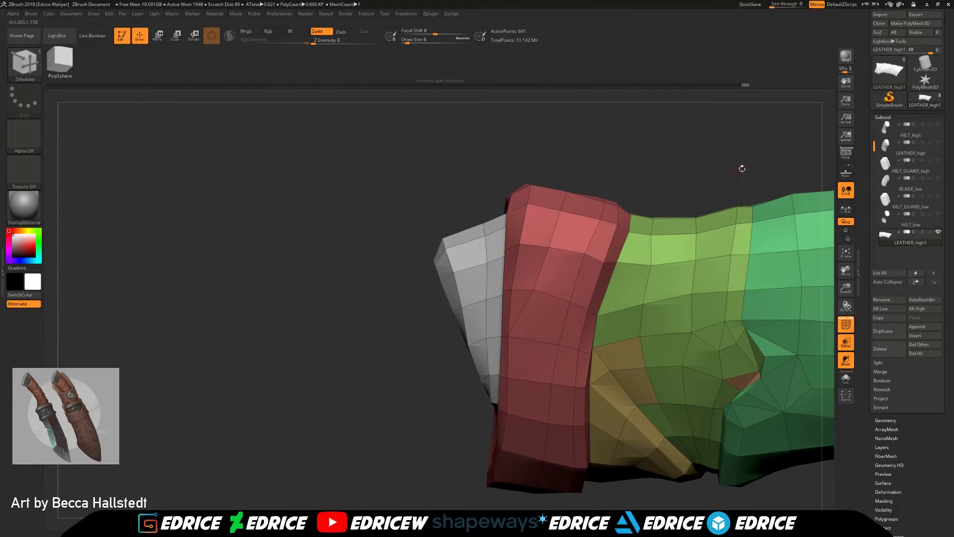
Collapse surplus edges around the grey end cap where it meets the inside of the red strap, undoing any misplaced collapse
{"action": "left_click_drag", "start_coordinate": [744, 167], "coordinate": [596, 259]}
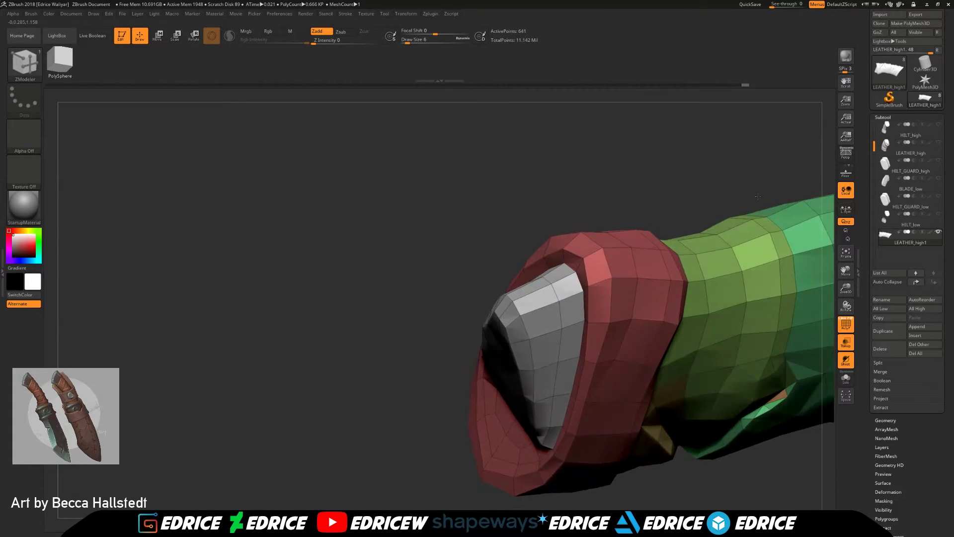
{"action": "key", "text": "ctrl"}
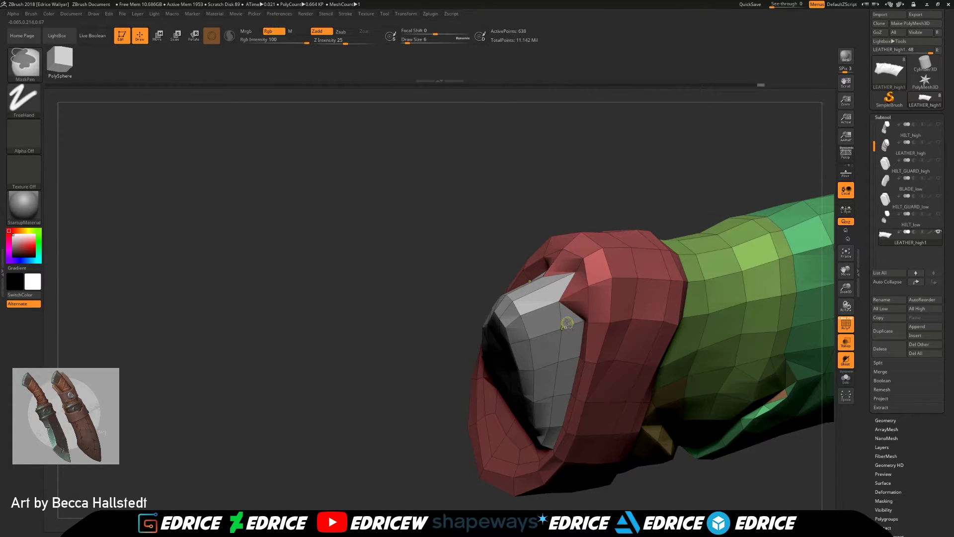
{"action": "left_click", "coordinate": [553, 299]}
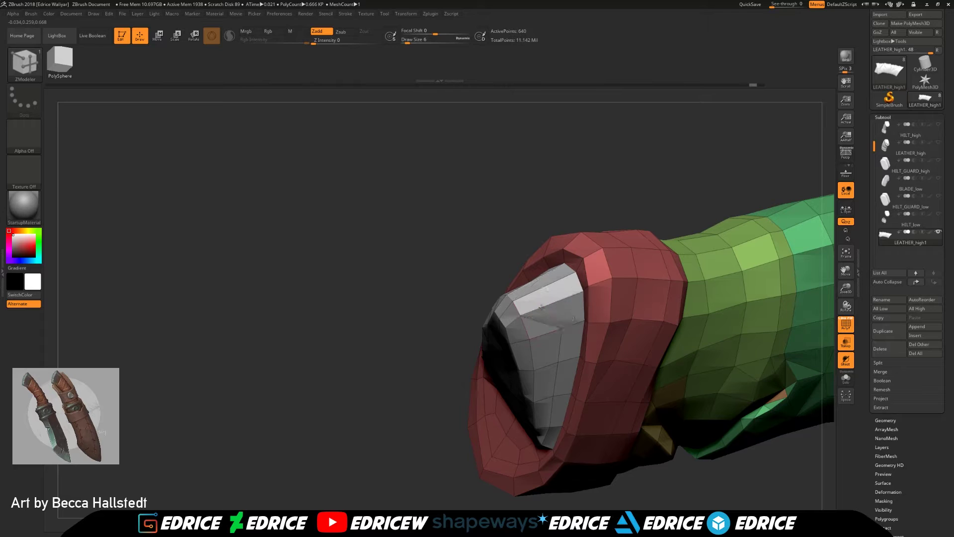
{"action": "left_click", "coordinate": [547, 349]}
{"action": "key", "text": "ctrl"}
{"action": "left_click", "coordinate": [542, 427]}
{"action": "right_click_drag", "start_coordinate": [541, 427], "coordinate": [539, 450]}
{"action": "left_click", "coordinate": [530, 450]}
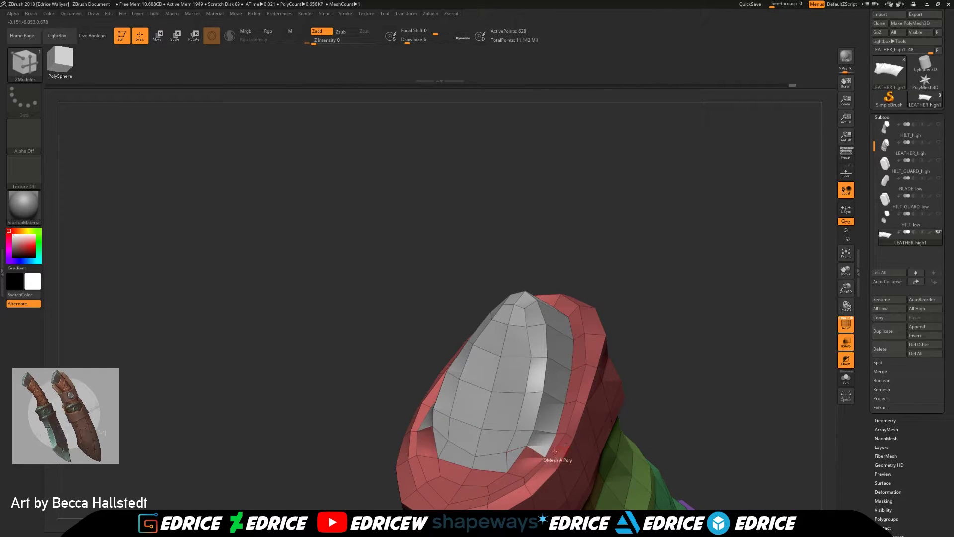
{"action": "left_click", "coordinate": [506, 461]}
{"action": "left_click", "coordinate": [473, 464]}
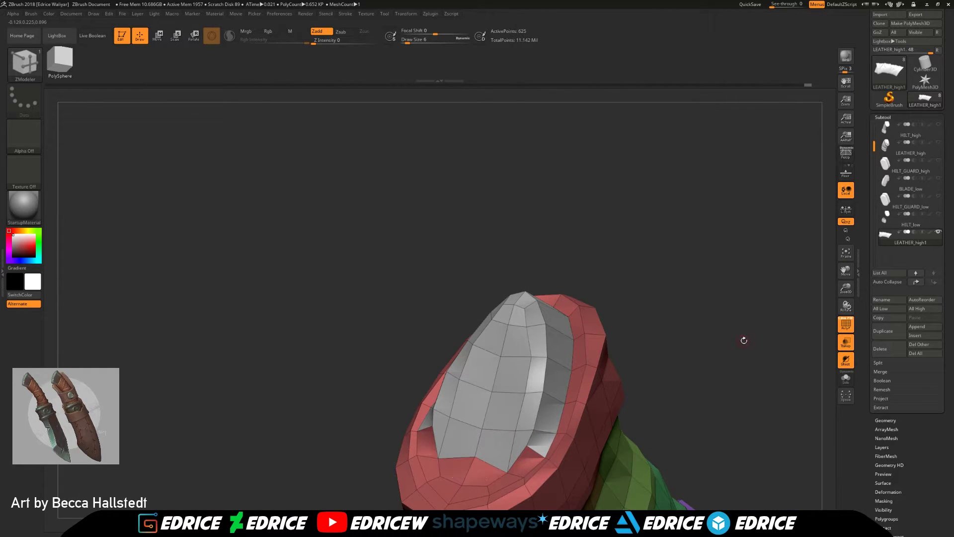
Collapse the short edges along the red strap's border facing the ochre fold
{"action": "left_click_drag", "start_coordinate": [756, 328], "coordinate": [725, 287]}
{"action": "left_click_drag", "start_coordinate": [847, 294], "coordinate": [847, 303]}
{"action": "left_click_drag", "start_coordinate": [596, 149], "coordinate": [368, 305]}
{"action": "left_click", "coordinate": [374, 311]}
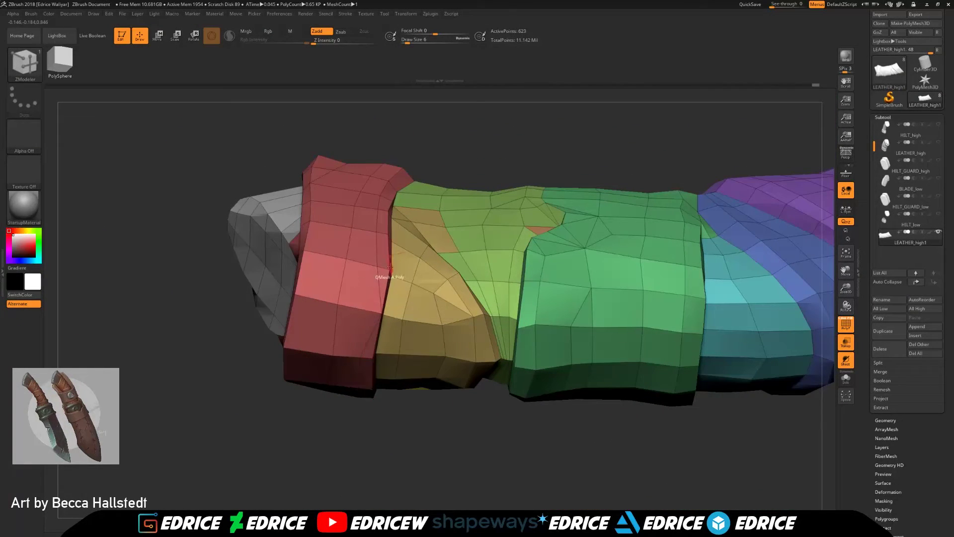
{"action": "left_click", "coordinate": [365, 357]}
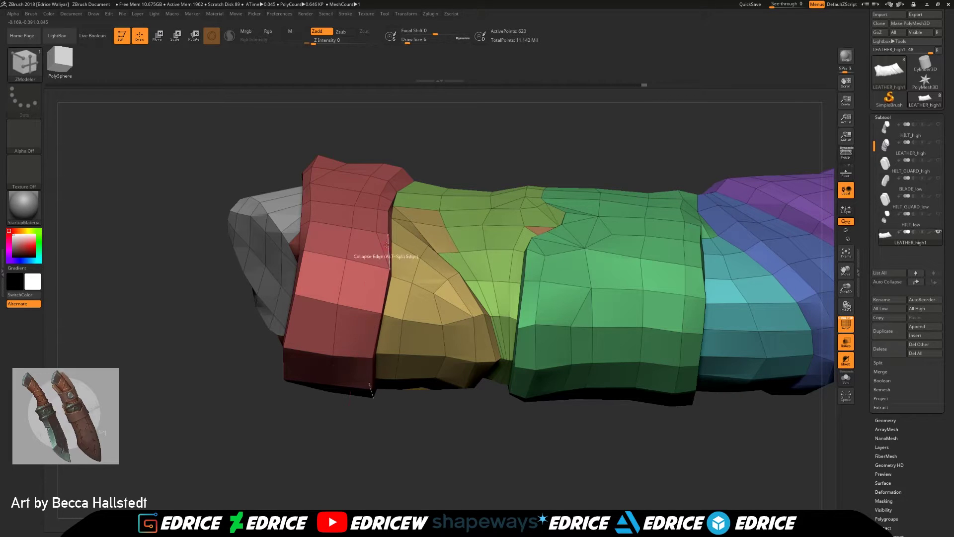
{"action": "left_click", "coordinate": [379, 209]}
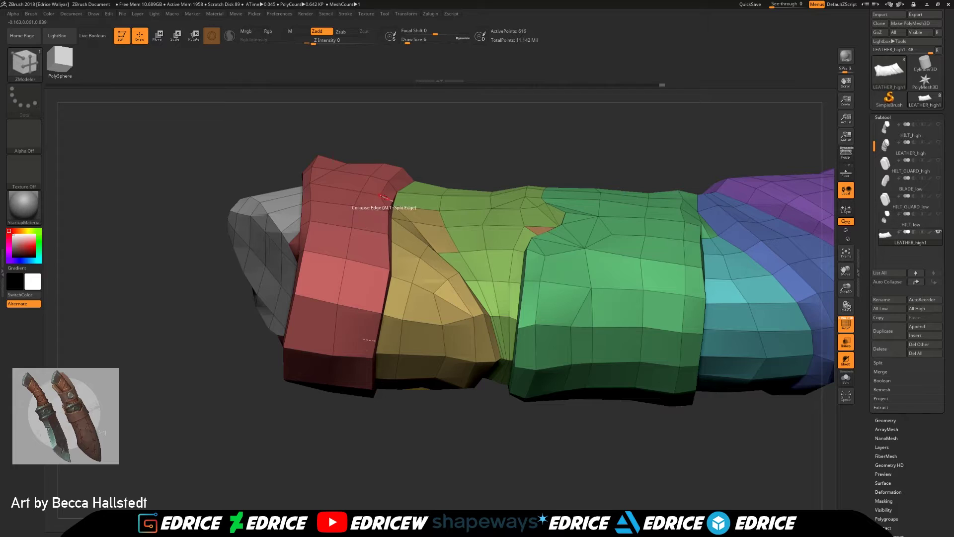
Collapse the short edges at the blue strap's narrow lower end between the purple and green straps
{"action": "mouse_move", "coordinate": [523, 145]}
{"action": "left_mouse_down"}
{"action": "mouse_move", "coordinate": [631, 256]}
{"action": "mouse_move", "coordinate": [611, 191]}
{"action": "left_mouse_up"}
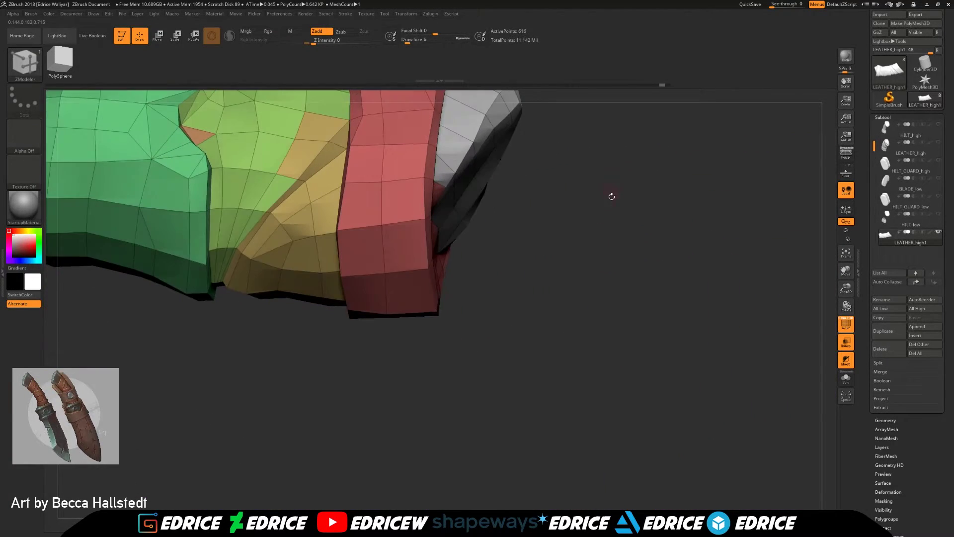
{"action": "left_click_drag", "start_coordinate": [846, 270], "coordinate": [944, 332]}
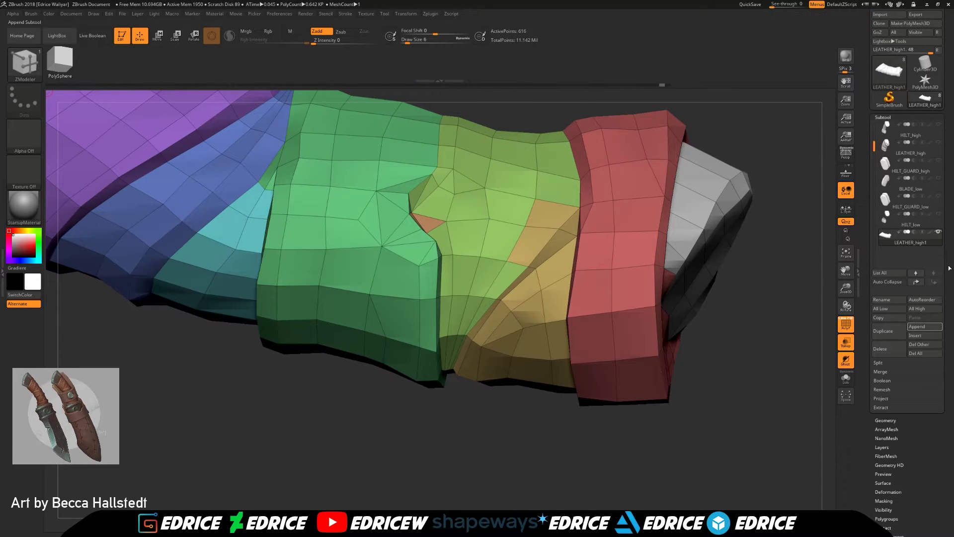
{"action": "left_click_drag", "start_coordinate": [502, 462], "coordinate": [794, 270]}
{"action": "left_click_drag", "start_coordinate": [846, 287], "coordinate": [850, 299]}
{"action": "left_click_drag", "start_coordinate": [846, 271], "coordinate": [951, 272]}
{"action": "left_click_drag", "start_coordinate": [601, 462], "coordinate": [405, 409]}
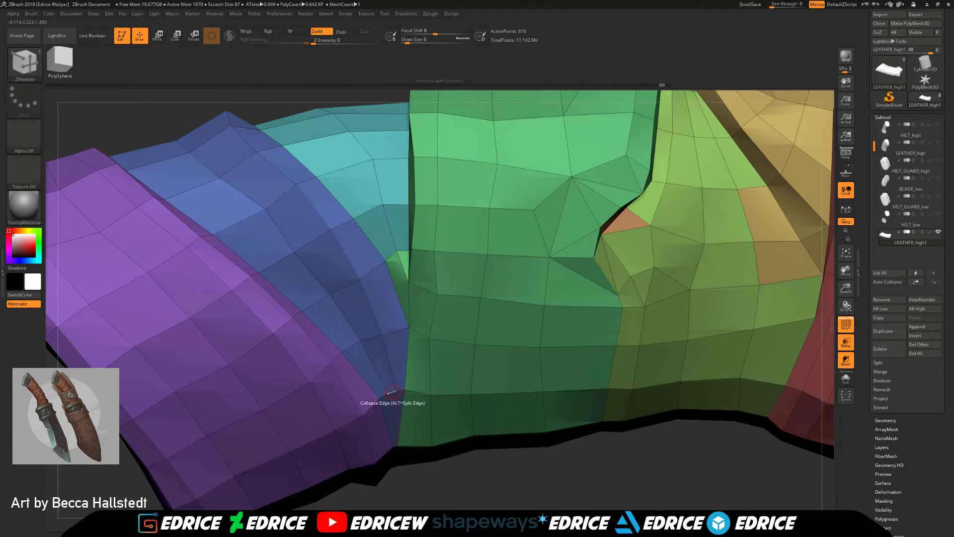
{"action": "mouse_move", "coordinate": [515, 488]}
{"action": "left_mouse_down"}
{"action": "mouse_move", "coordinate": [512, 417]}
{"action": "mouse_move", "coordinate": [586, 408]}
{"action": "mouse_move", "coordinate": [516, 430]}
{"action": "mouse_move", "coordinate": [515, 488]}
{"action": "left_mouse_up"}
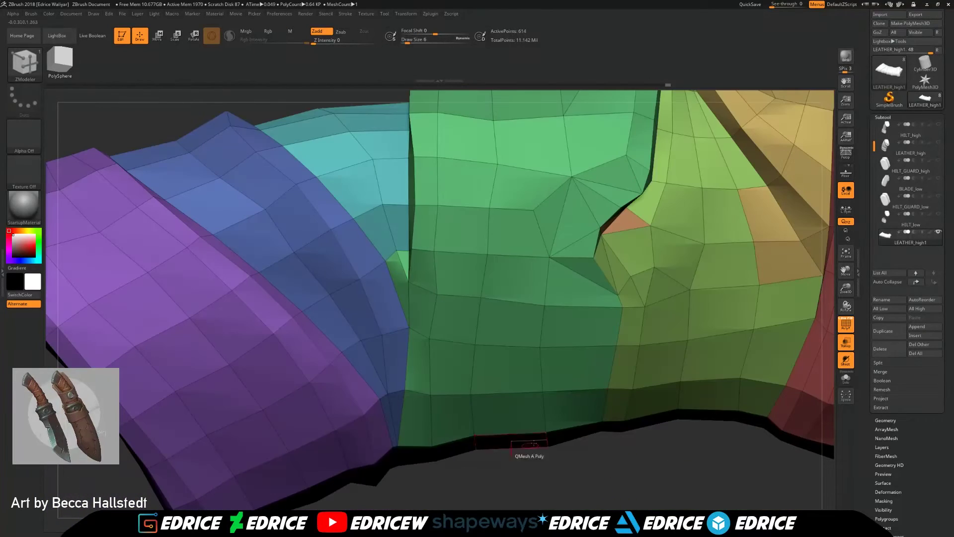
{"action": "left_click_drag", "start_coordinate": [696, 465], "coordinate": [695, 324]}
{"action": "left_click", "coordinate": [490, 323]}
{"action": "key", "text": "ctrl+z"}
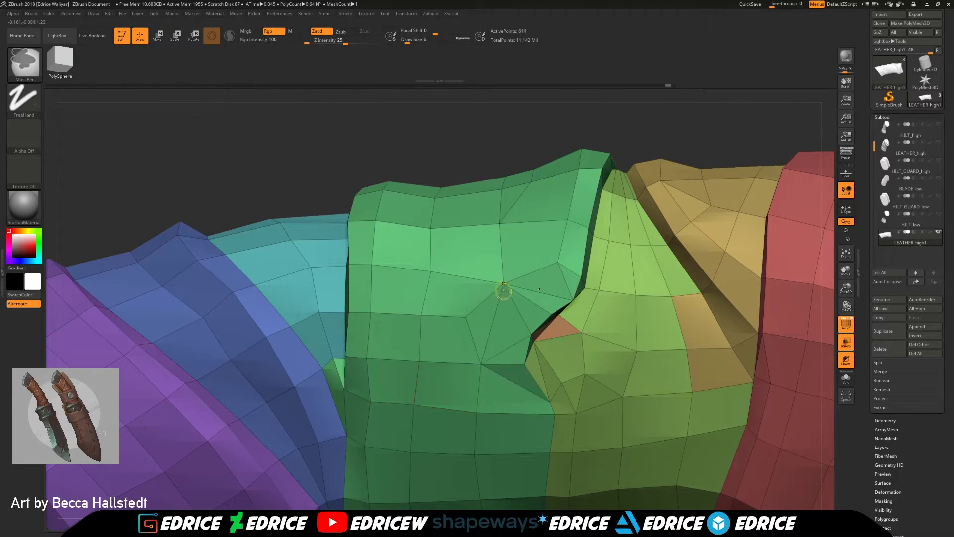
{"action": "left_click", "coordinate": [498, 304]}
{"action": "left_click_drag", "start_coordinate": [603, 148], "coordinate": [608, 112]}
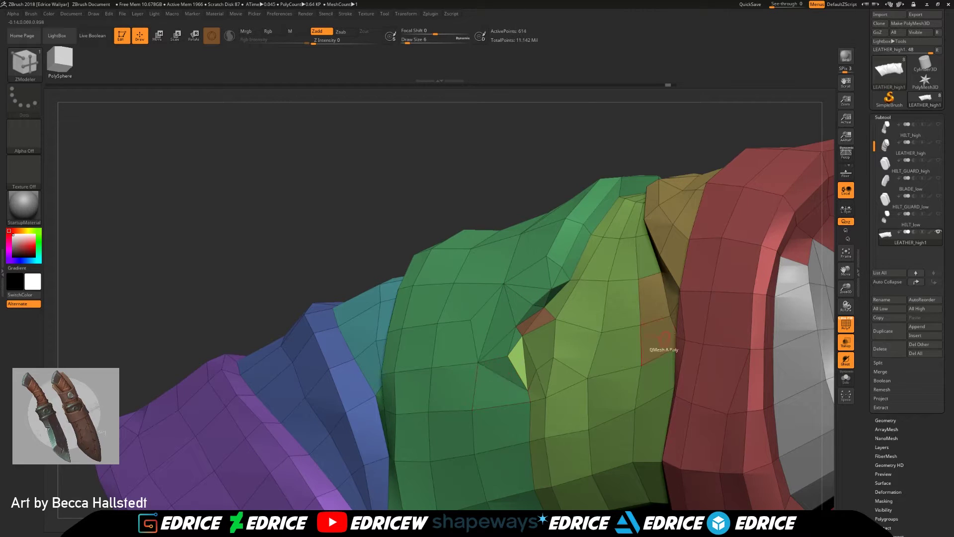
Collapse surplus edges on the wrap and bridge points across the light-green faces beside the notch's orange face
{"action": "mouse_move", "coordinate": [846, 289]}
{"action": "left_mouse_down"}
{"action": "mouse_move", "coordinate": [824, 248]}
{"action": "mouse_move", "coordinate": [846, 283]}
{"action": "left_mouse_up"}
{"action": "left_click", "coordinate": [557, 253]}
{"action": "right_click_drag", "start_coordinate": [581, 316], "coordinate": [699, 471]}
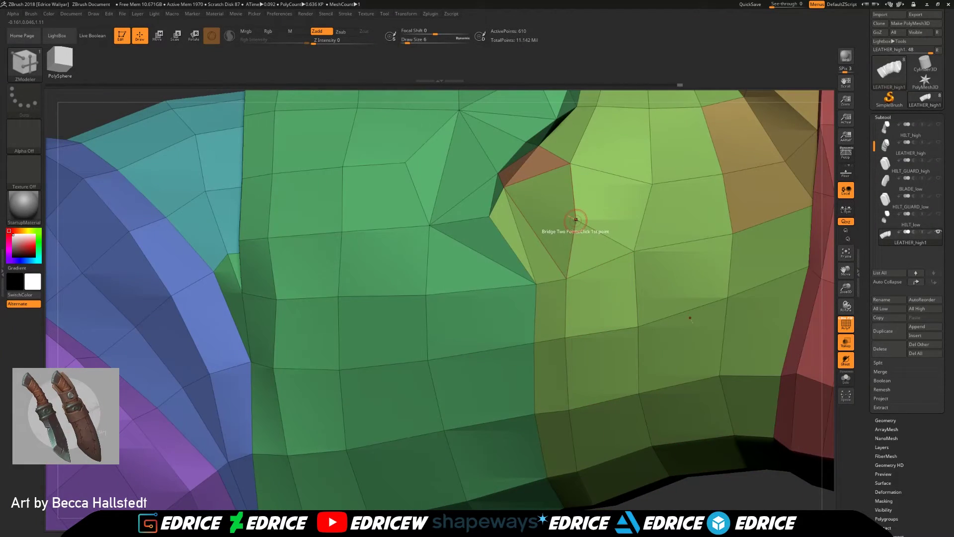
{"action": "right_click_drag", "start_coordinate": [709, 490], "coordinate": [729, 509]}
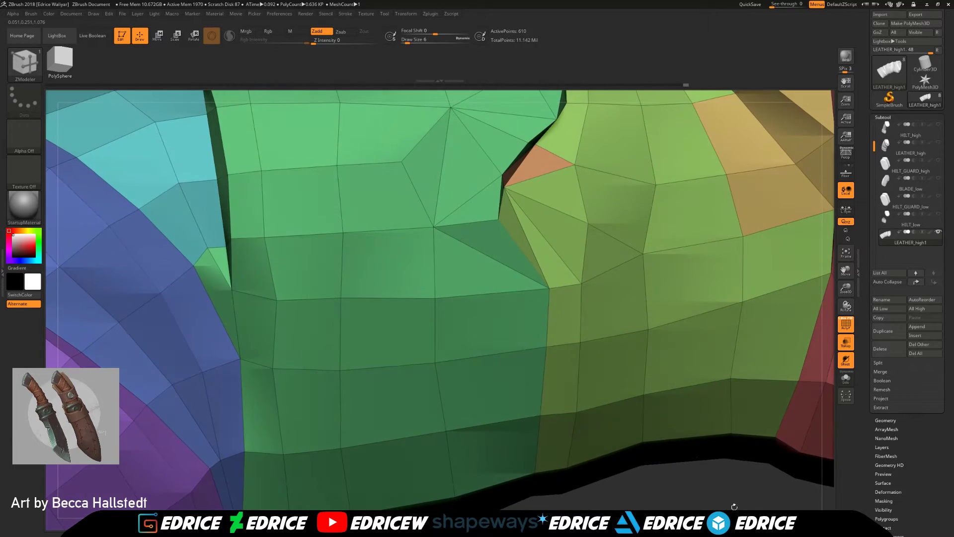
Collapse surplus edges at the light-green strap's narrow end between the green strap and the ochre fold
{"action": "left_click_drag", "start_coordinate": [847, 277], "coordinate": [848, 278]}
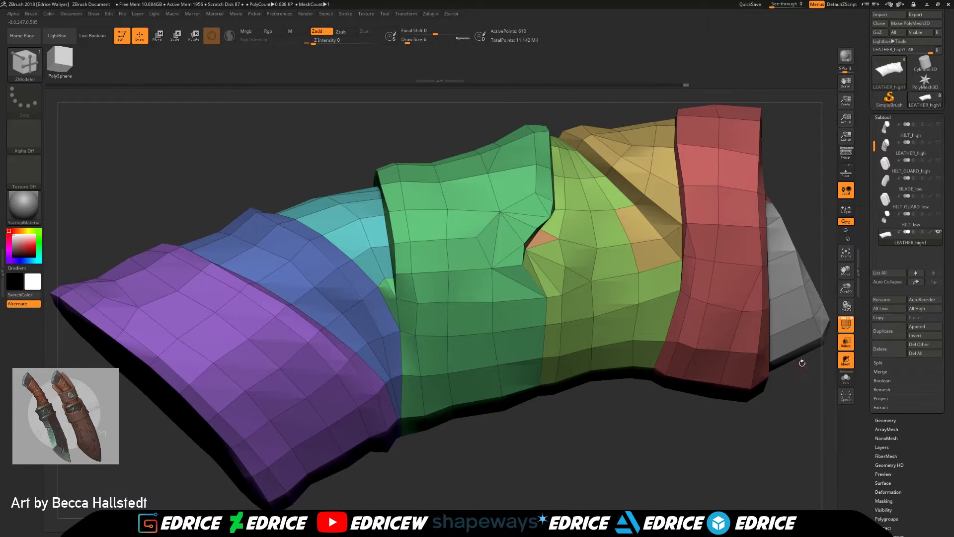
{"action": "right_click_drag", "start_coordinate": [797, 351], "coordinate": [735, 397]}
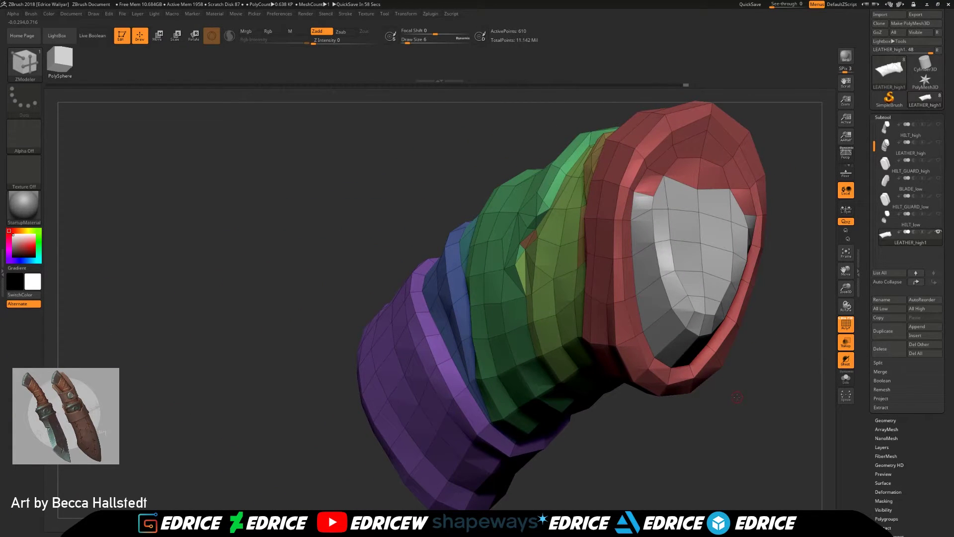
{"action": "right_click_drag", "start_coordinate": [699, 406], "coordinate": [766, 508]}
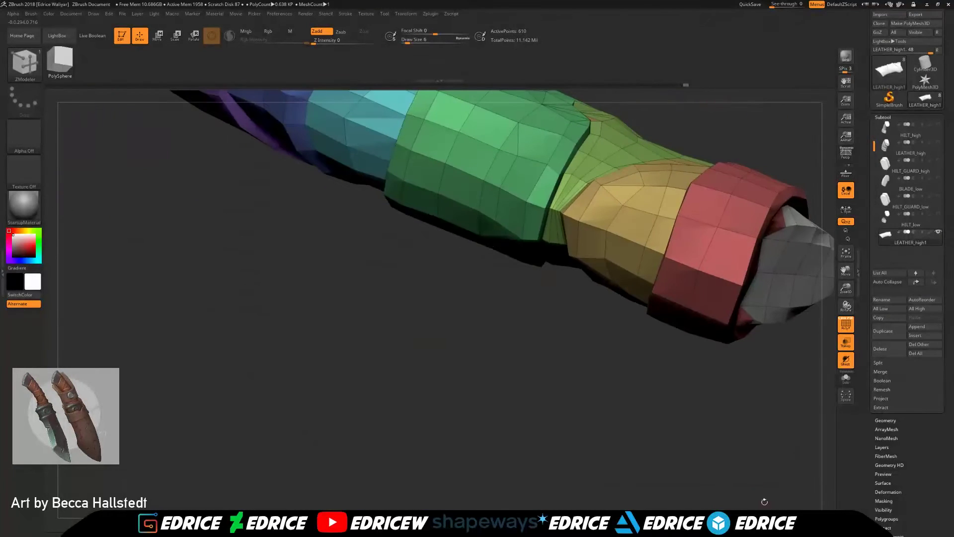
{"action": "left_click_drag", "start_coordinate": [845, 288], "coordinate": [672, 281]}
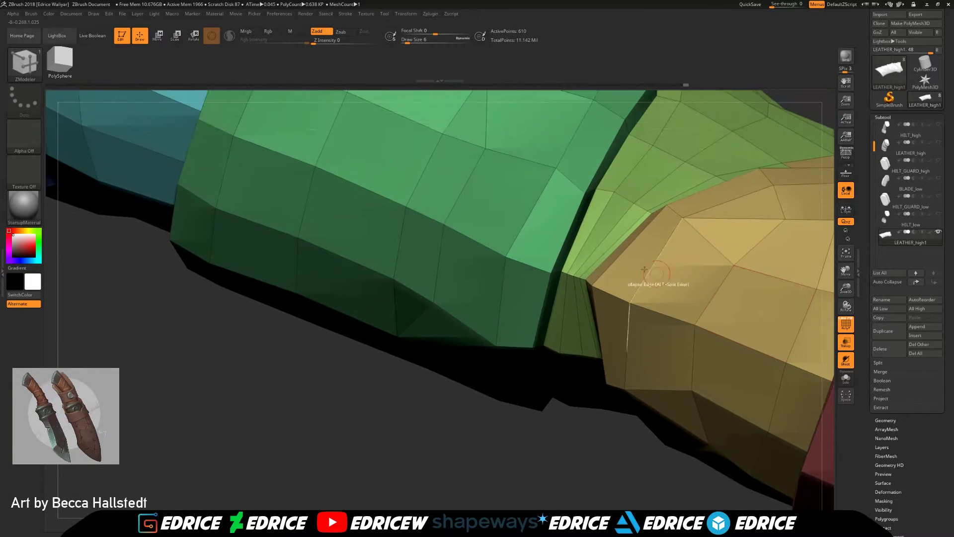
{"action": "left_click", "coordinate": [566, 274]}
{"action": "left_click", "coordinate": [572, 278]}
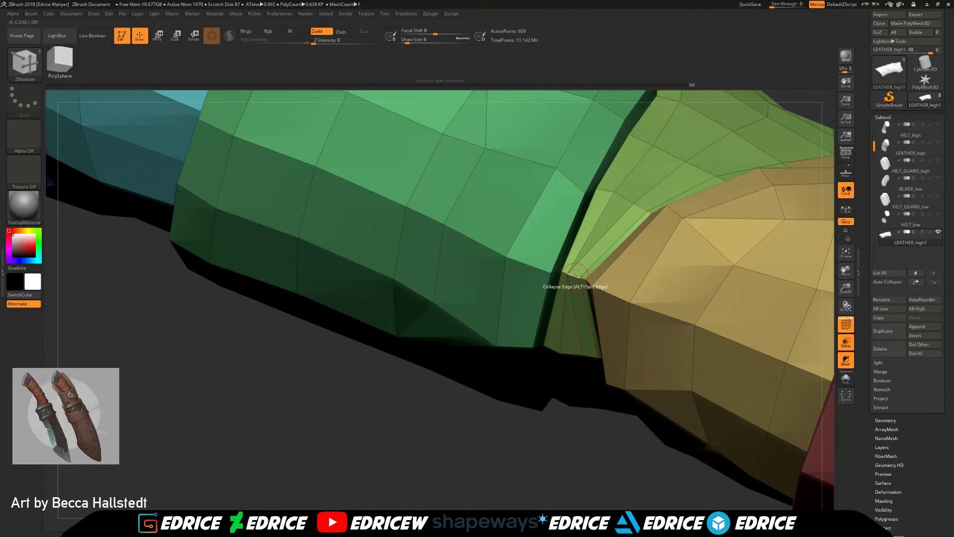
{"action": "left_click", "coordinate": [633, 198]}
Collapse the closely spaced surplus edges along the light-green strap beside the green strap's edge
{"action": "right_click_drag", "start_coordinate": [618, 202], "coordinate": [566, 361]}
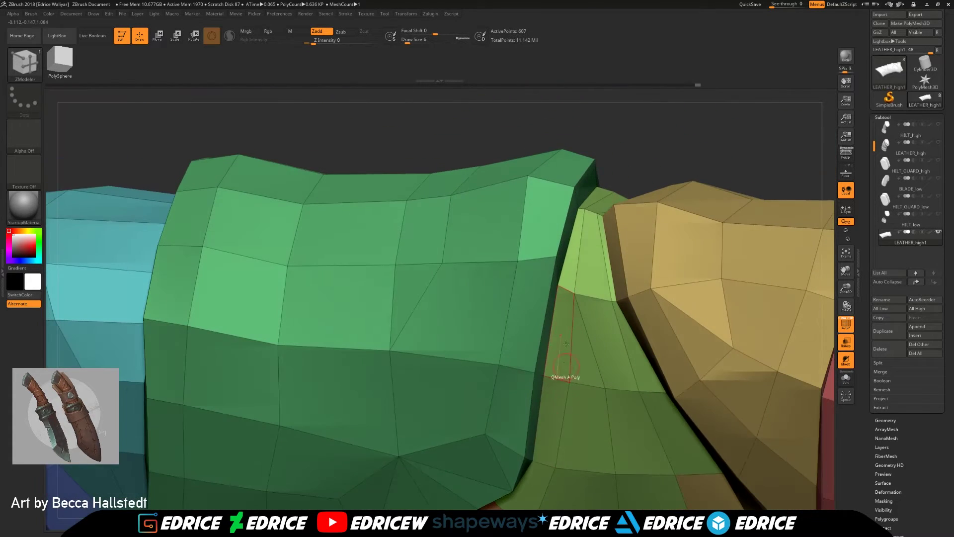
{"action": "left_click", "coordinate": [599, 215]}
{"action": "left_click", "coordinate": [625, 296]}
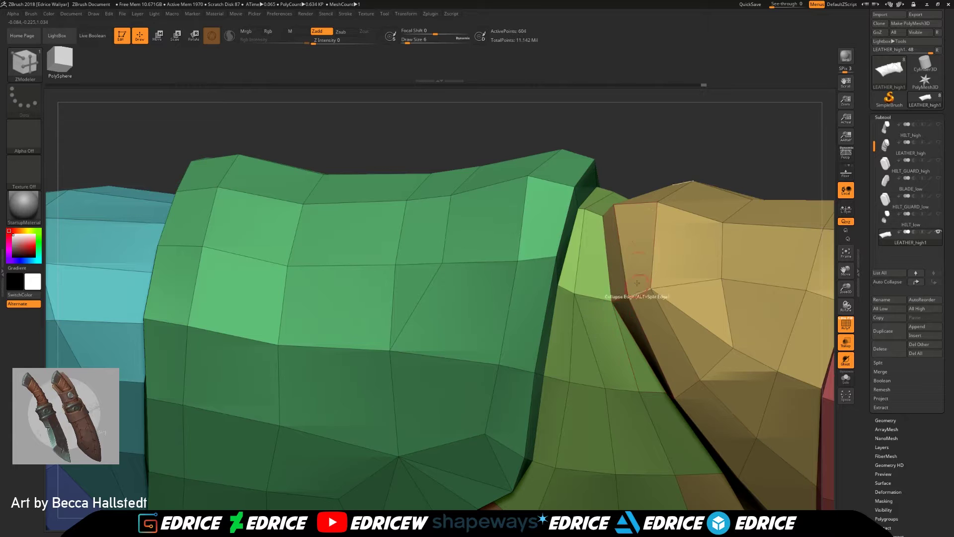
{"action": "right_click_drag", "start_coordinate": [745, 133], "coordinate": [584, 201]}
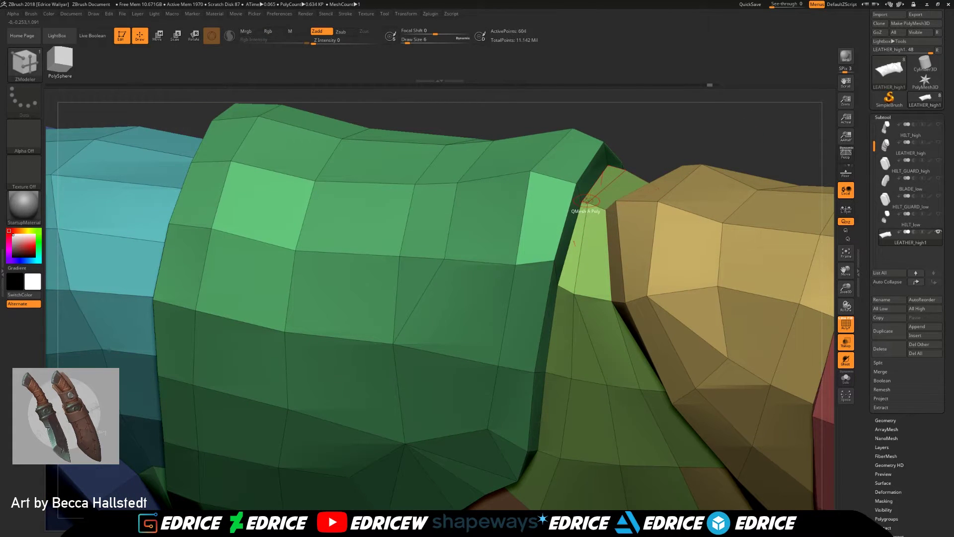
{"action": "right_click_drag", "start_coordinate": [590, 199], "coordinate": [563, 374]}
{"action": "left_click", "coordinate": [576, 290]}
{"action": "left_click_drag", "start_coordinate": [846, 305], "coordinate": [697, 153]}
{"action": "left_click", "coordinate": [480, 321]}
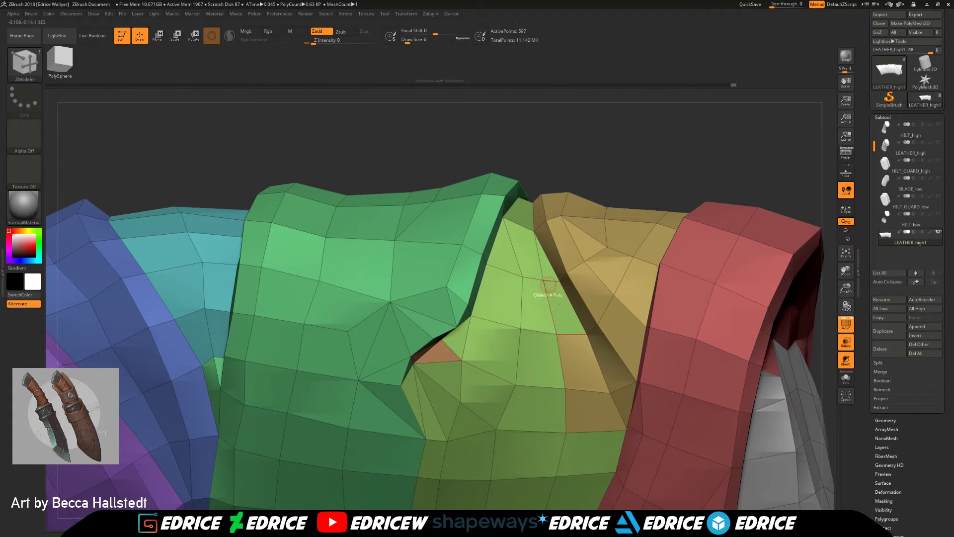
Bridge points across the purple strap's faces near its outer rim
{"action": "left_click_drag", "start_coordinate": [696, 196], "coordinate": [724, 295]}
{"action": "left_click", "coordinate": [711, 289]}
{"action": "left_click", "coordinate": [738, 312]}
{"action": "left_click_drag", "start_coordinate": [809, 313], "coordinate": [809, 350]}
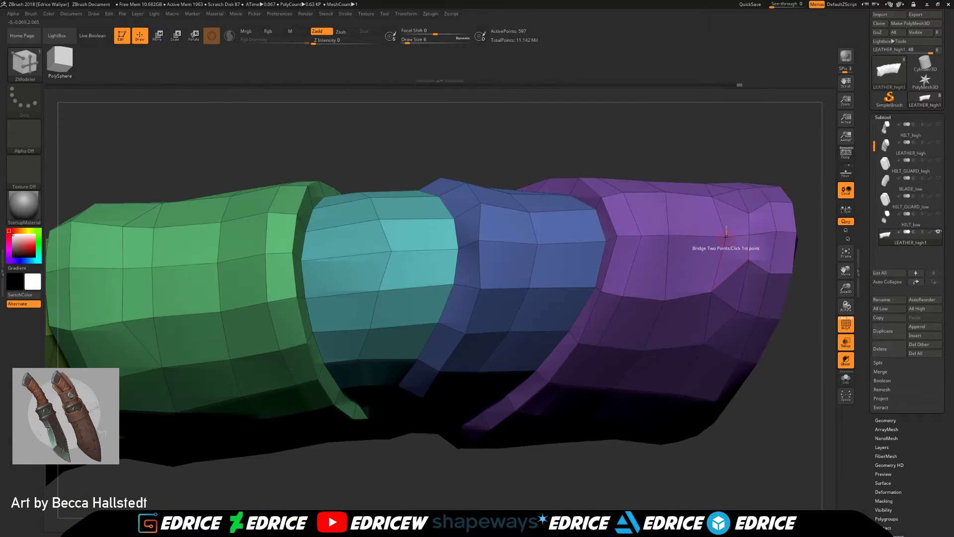
{"action": "left_click", "coordinate": [748, 213]}
Collapse surplus crosswise edges down the side of the red strap to its underside
{"action": "left_click_drag", "start_coordinate": [803, 305], "coordinate": [815, 398]}
{"action": "left_click_drag", "start_coordinate": [845, 269], "coordinate": [802, 239]}
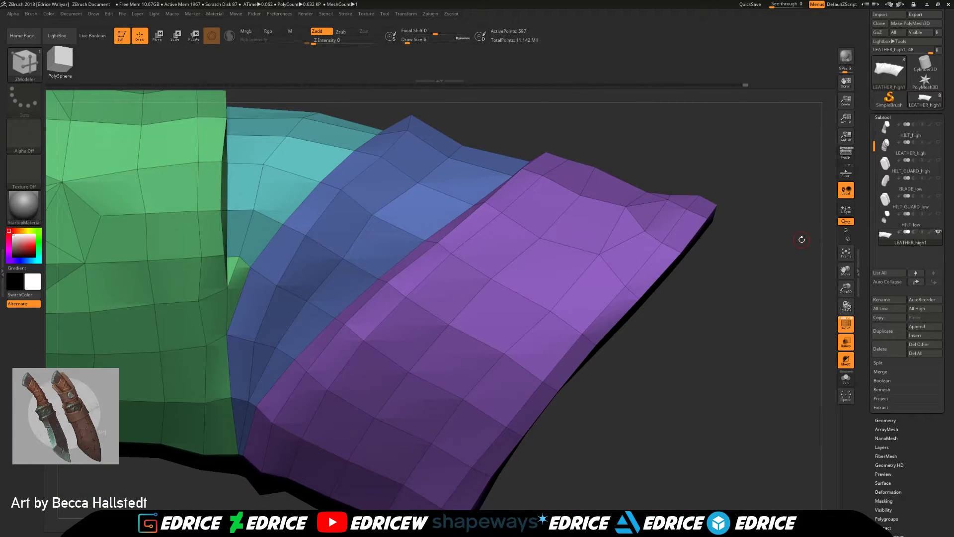
{"action": "left_click", "coordinate": [839, 258]}
{"action": "left_click_drag", "start_coordinate": [388, 423], "coordinate": [385, 318]}
{"action": "left_click_drag", "start_coordinate": [845, 287], "coordinate": [882, 373]}
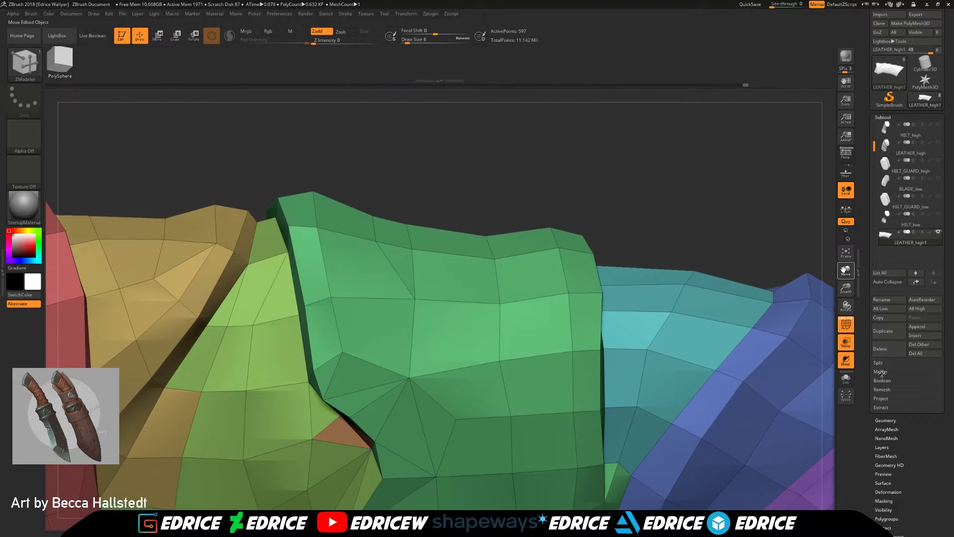
{"action": "left_click", "coordinate": [845, 252]}
{"action": "left_click_drag", "start_coordinate": [798, 240], "coordinate": [775, 399]}
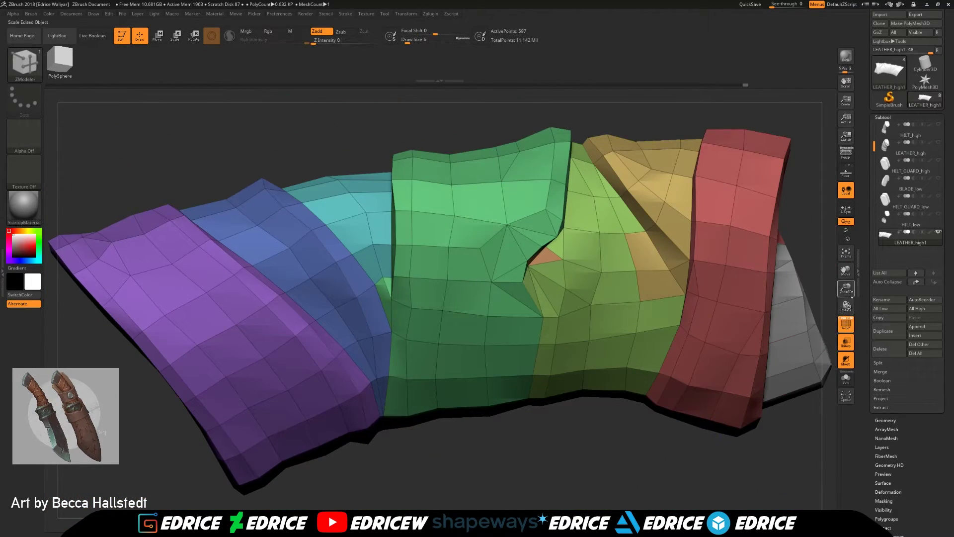
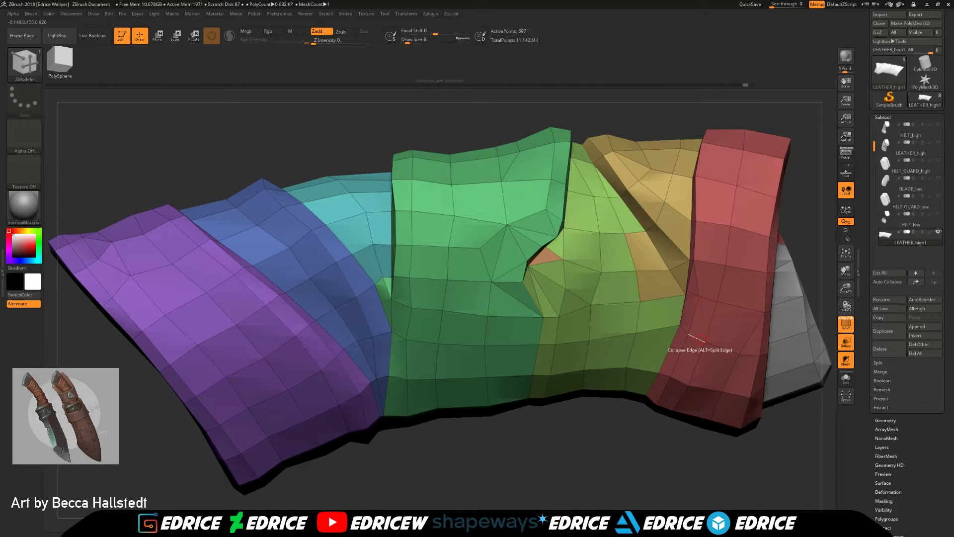
{"action": "left_click", "coordinate": [701, 341]}
{"action": "left_click", "coordinate": [686, 385]}
{"action": "left_click_drag", "start_coordinate": [691, 479], "coordinate": [679, 423]}
{"action": "left_click", "coordinate": [646, 412]}
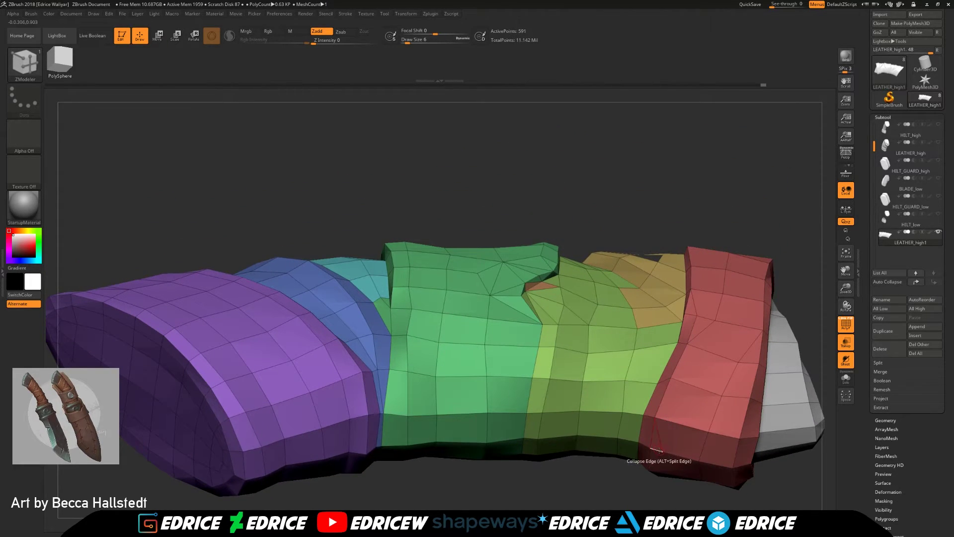
Collapse the surplus edges along the purple strap's length beside the border with the blue strap
{"action": "left_click_drag", "start_coordinate": [789, 489], "coordinate": [799, 500]}
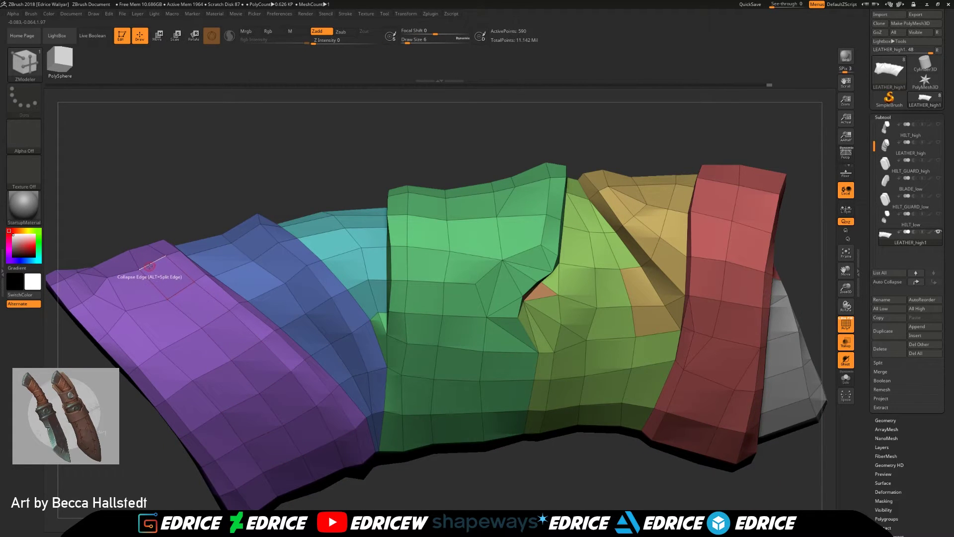
{"action": "left_click_drag", "start_coordinate": [176, 197], "coordinate": [201, 224]}
{"action": "left_click", "coordinate": [123, 227]}
{"action": "left_click_drag", "start_coordinate": [359, 451], "coordinate": [341, 422]}
{"action": "left_click", "coordinate": [168, 282]}
{"action": "left_click", "coordinate": [187, 281]}
{"action": "left_click", "coordinate": [207, 312]}
{"action": "left_click", "coordinate": [234, 353]}
{"action": "left_click", "coordinate": [263, 385]}
{"action": "left_click", "coordinate": [293, 407]}
{"action": "left_click", "coordinate": [317, 443]}
{"action": "mouse_move", "coordinate": [330, 458]}
{"action": "left_mouse_down"}
{"action": "mouse_move", "coordinate": [319, 455]}
{"action": "mouse_move", "coordinate": [324, 467]}
{"action": "left_mouse_up"}
{"action": "left_click", "coordinate": [325, 466]}
{"action": "left_click", "coordinate": [328, 500]}
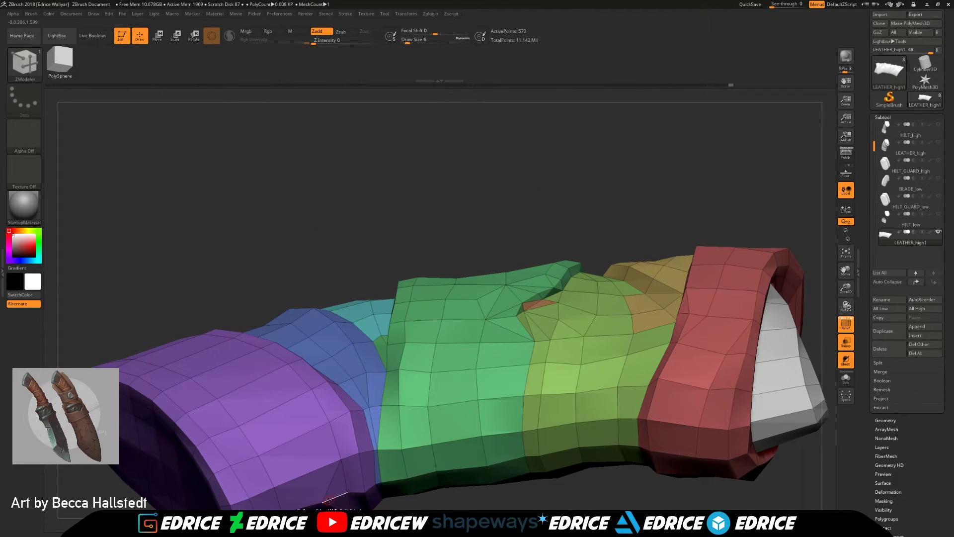
{"action": "left_click_drag", "start_coordinate": [328, 502], "coordinate": [855, 251]}
Set the ZModeler edge action to Split and split the edges of the light-green sliver below the notch
{"action": "left_click_drag", "start_coordinate": [745, 414], "coordinate": [571, 318]}
{"action": "left_click_drag", "start_coordinate": [845, 284], "coordinate": [668, 506]}
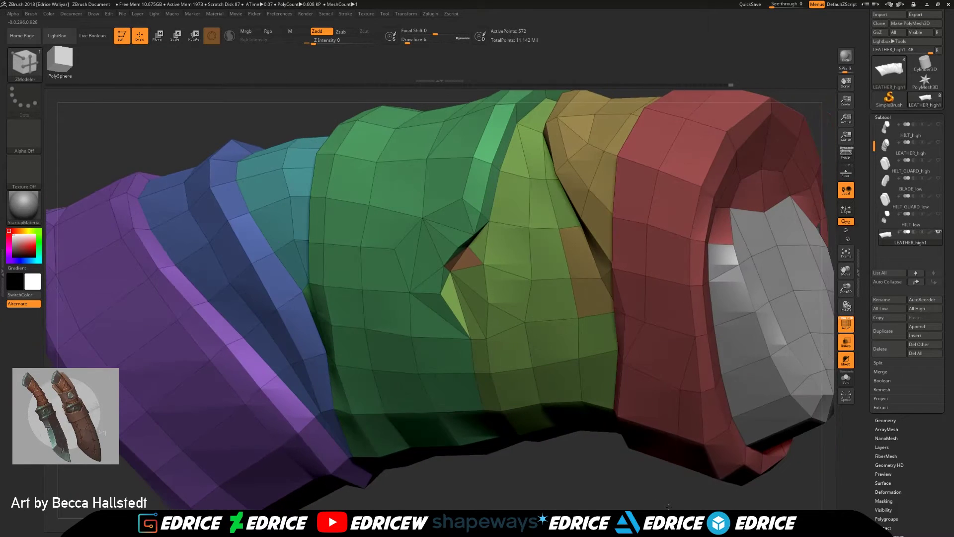
{"action": "left_click_drag", "start_coordinate": [845, 288], "coordinate": [790, 378]}
{"action": "left_click_drag", "start_coordinate": [845, 270], "coordinate": [805, 234]}
{"action": "key", "text": "space"}
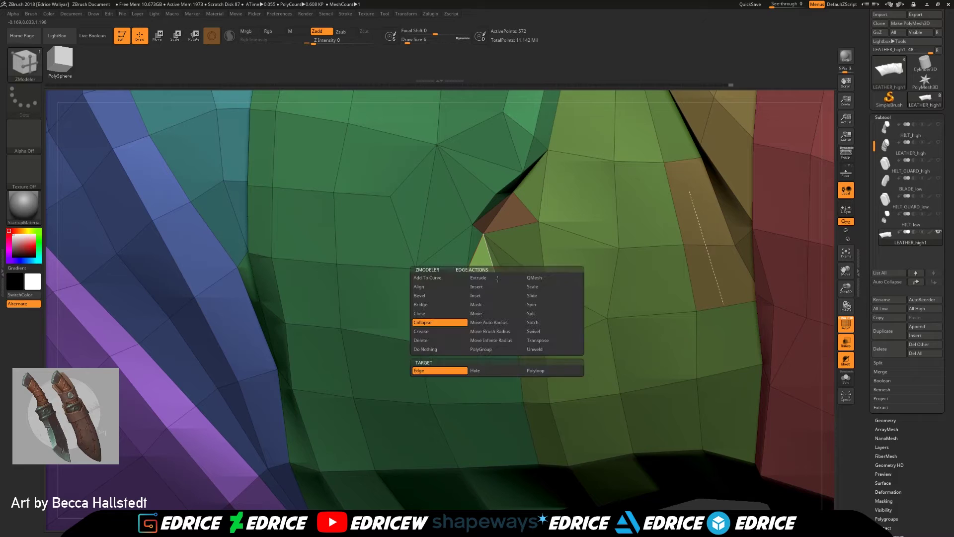
{"action": "left_click", "coordinate": [532, 313]}
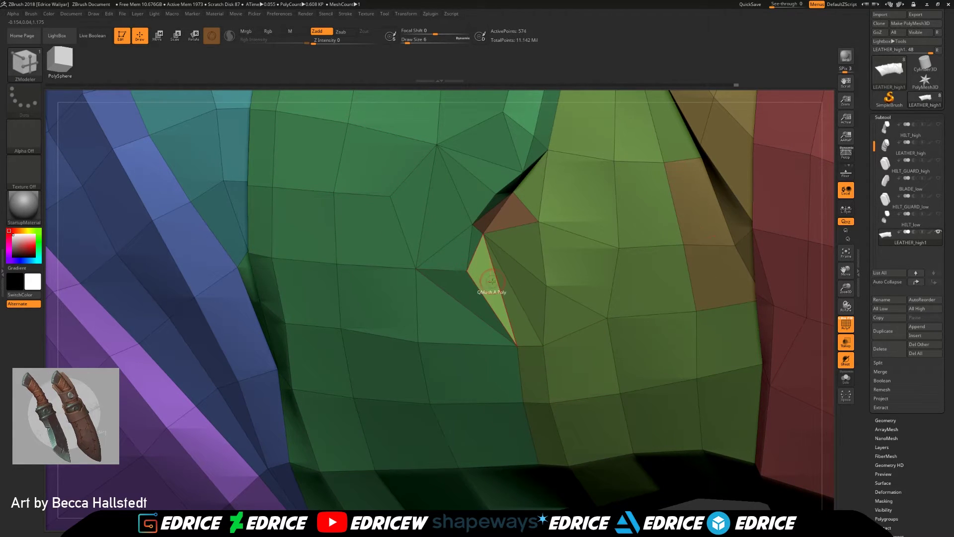
{"action": "left_click", "coordinate": [497, 277]}
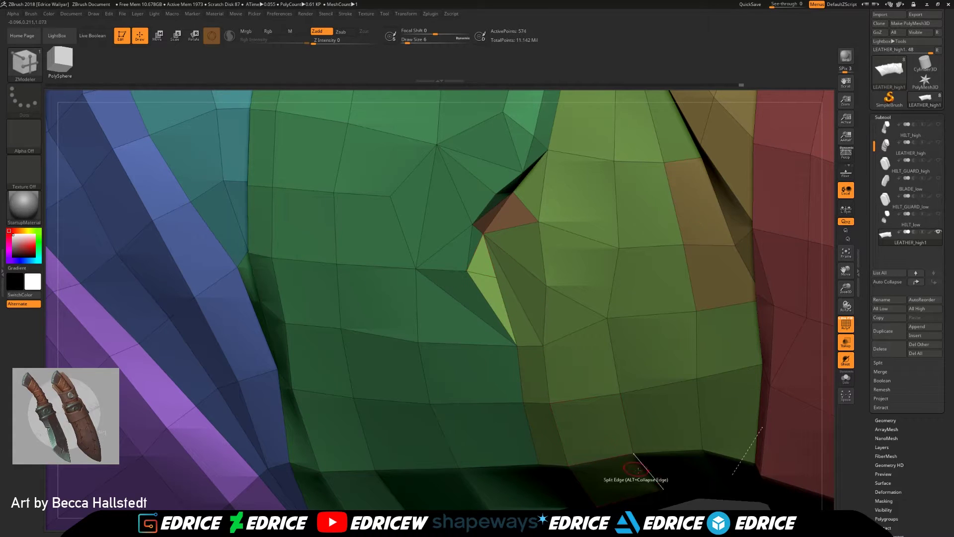
Bridge the new point on the light-green sliver to the vertex at the base of the adjacent face
{"action": "right_click_drag", "start_coordinate": [597, 454], "coordinate": [540, 330]}
{"action": "left_click", "coordinate": [541, 331]}
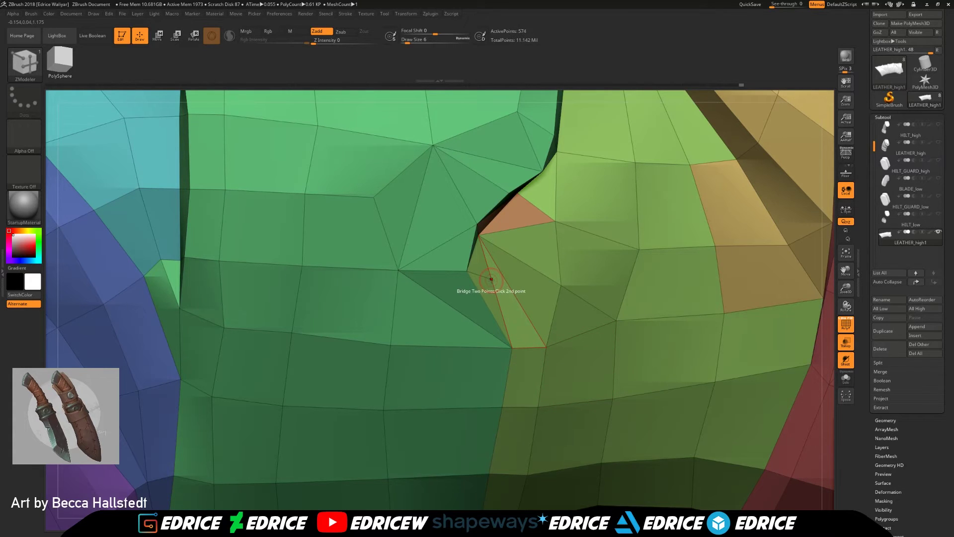
{"action": "left_click", "coordinate": [545, 347]}
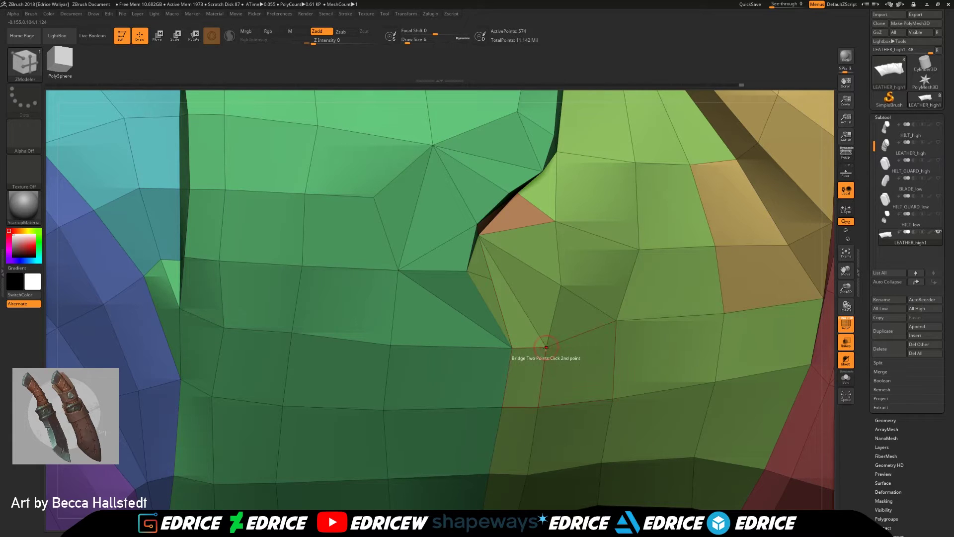
{"action": "left_click", "coordinate": [545, 348]}
Switch to the Move Topological brush and nudge the sliver's upper vertices against the green strap's notch edge
{"action": "key", "text": "b"}
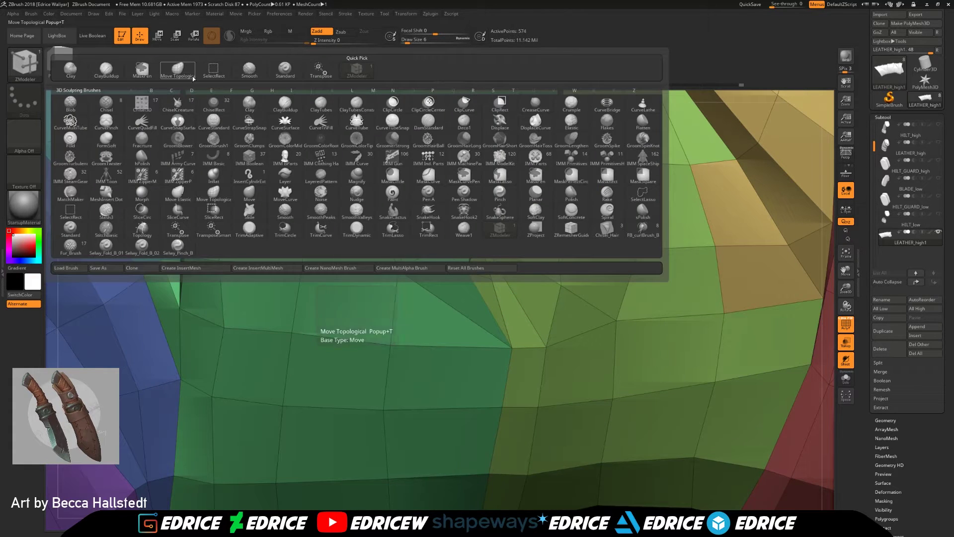
{"action": "left_click", "coordinate": [178, 70]}
{"action": "left_click_drag", "start_coordinate": [478, 259], "coordinate": [475, 257]}
{"action": "left_click_drag", "start_coordinate": [618, 489], "coordinate": [531, 363]}
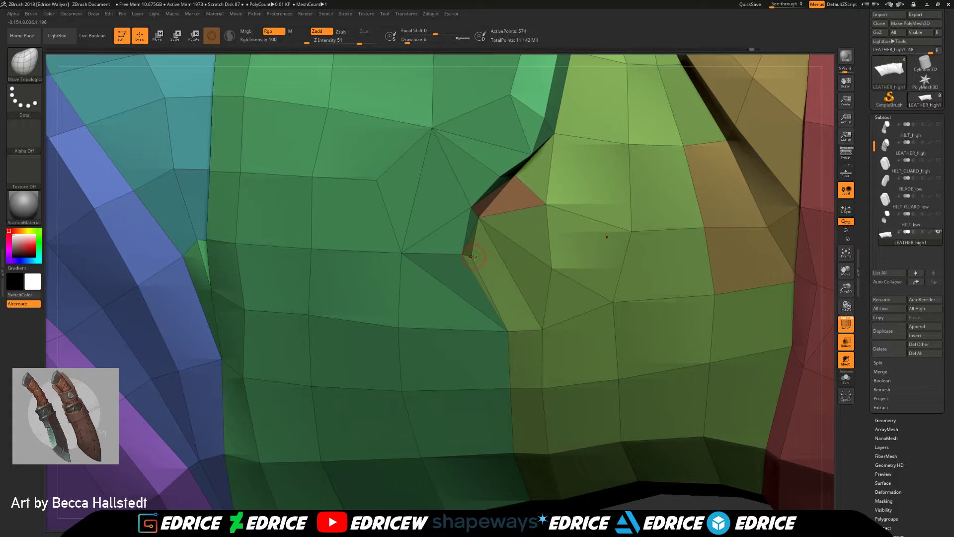
Return to ZModeler, split the diagonal green edge below the notch and bridge its new point, with ghost transparency turned off
{"action": "key", "text": "b"}
{"action": "key", "text": "z"}
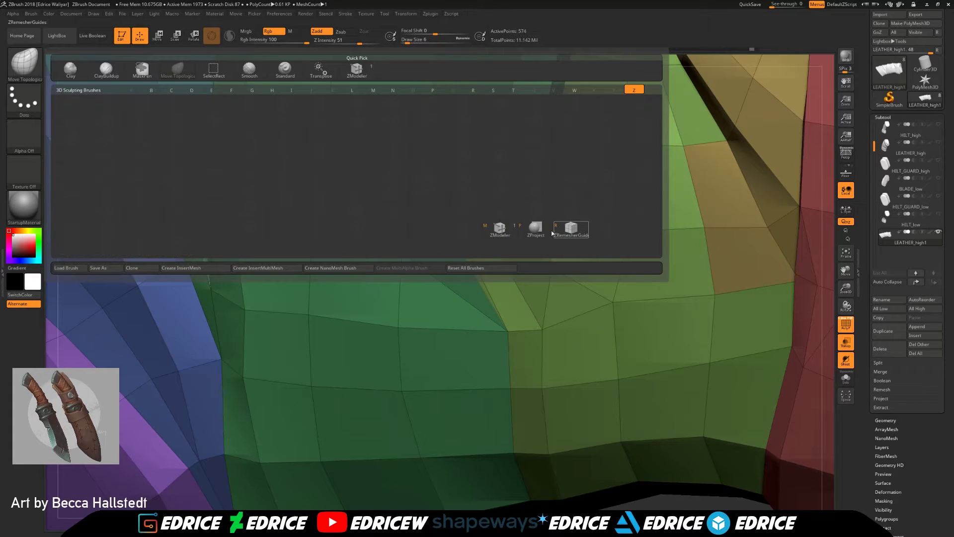
{"action": "key", "text": "m"}
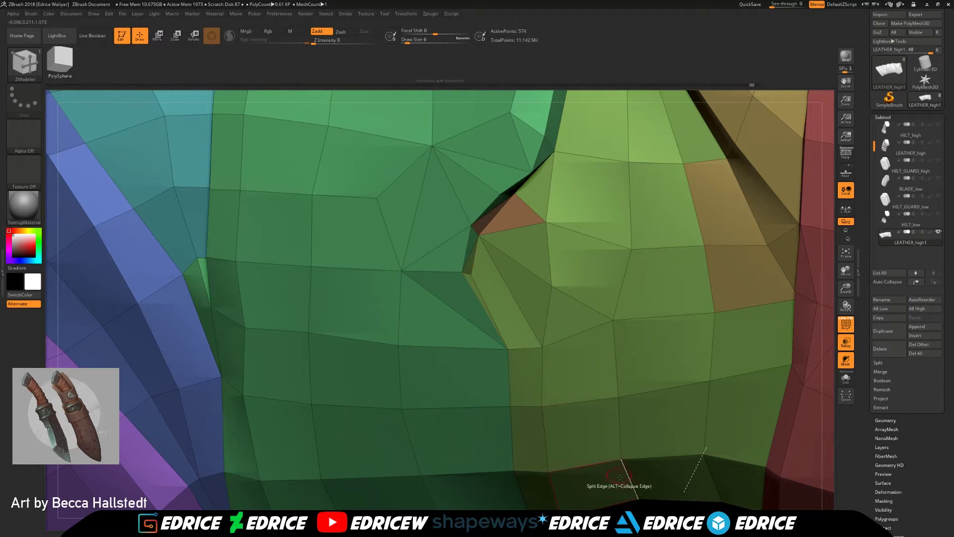
{"action": "left_click_drag", "start_coordinate": [683, 507], "coordinate": [459, 305]}
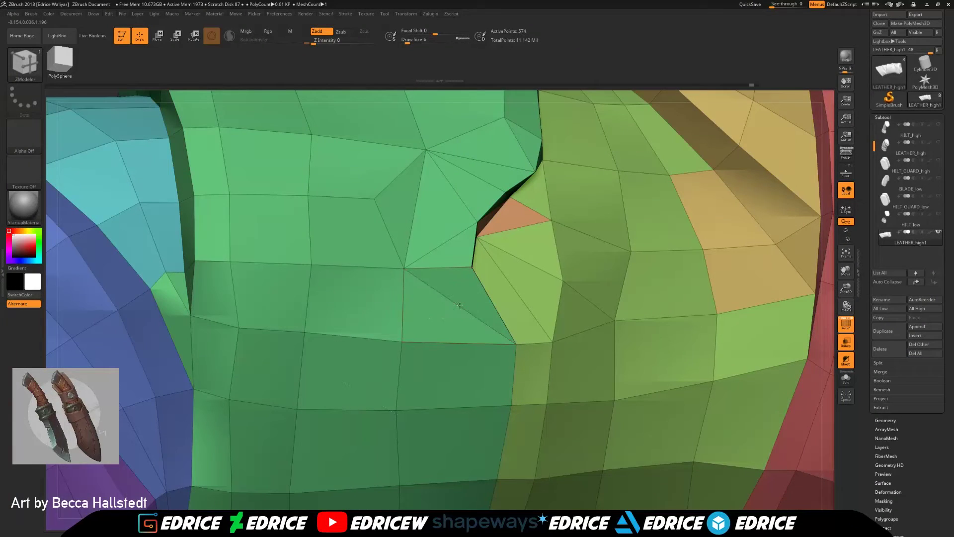
{"action": "left_click", "coordinate": [471, 268]}
{"action": "left_click", "coordinate": [846, 363]}
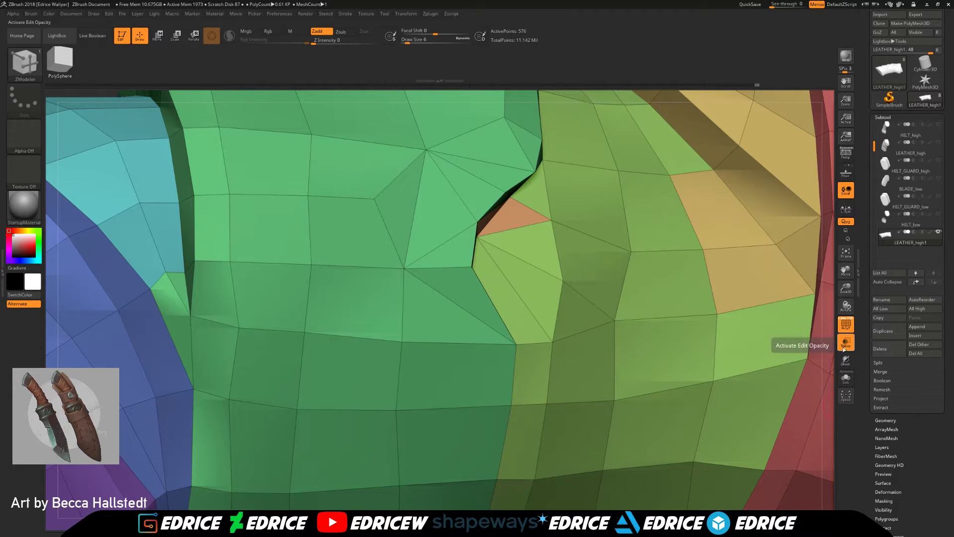
Bridge the green diagonal's midpoint to the notch corner, and the sliver's inner point to the light-green vertex below
{"action": "left_click_drag", "start_coordinate": [846, 306], "coordinate": [788, 309]}
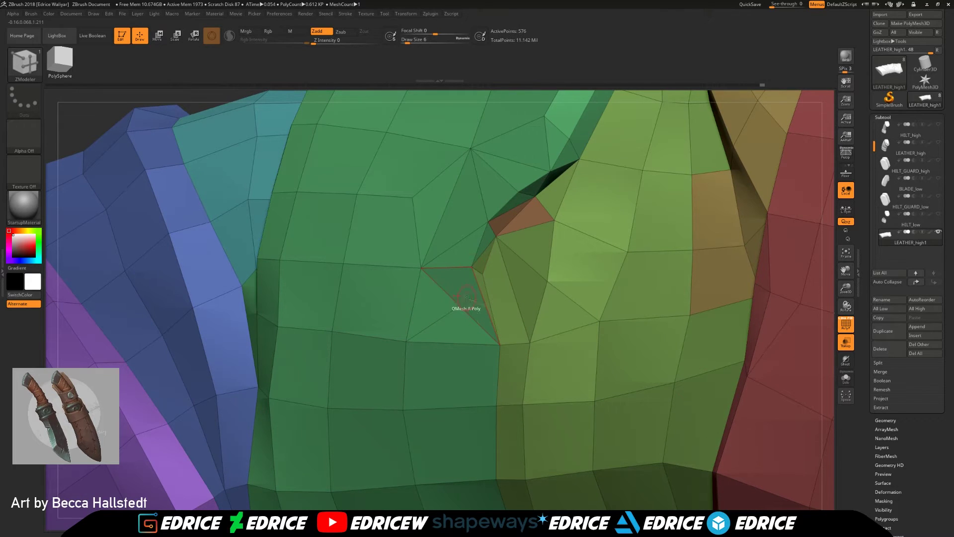
{"action": "left_click_drag", "start_coordinate": [845, 288], "coordinate": [846, 269]}
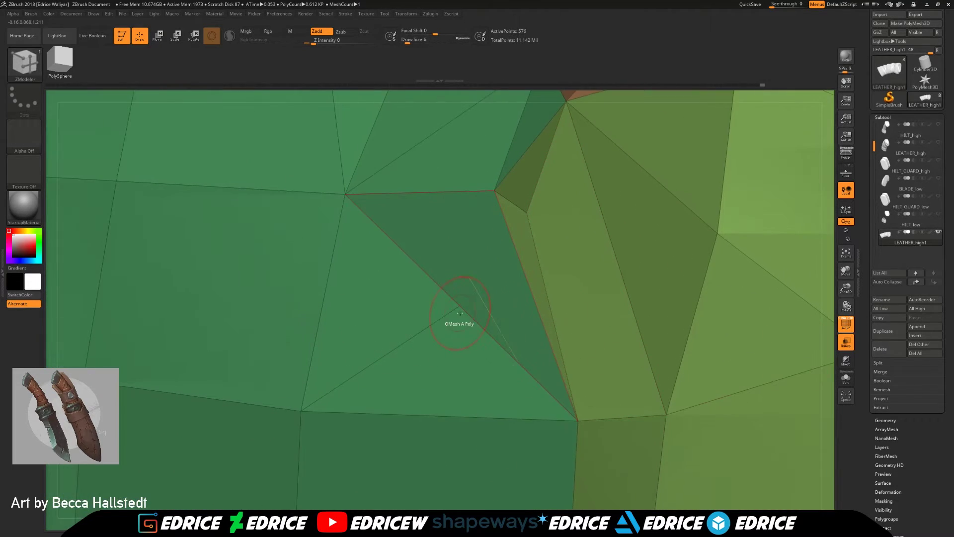
{"action": "left_click", "coordinate": [494, 190]}
{"action": "left_click", "coordinate": [527, 213]}
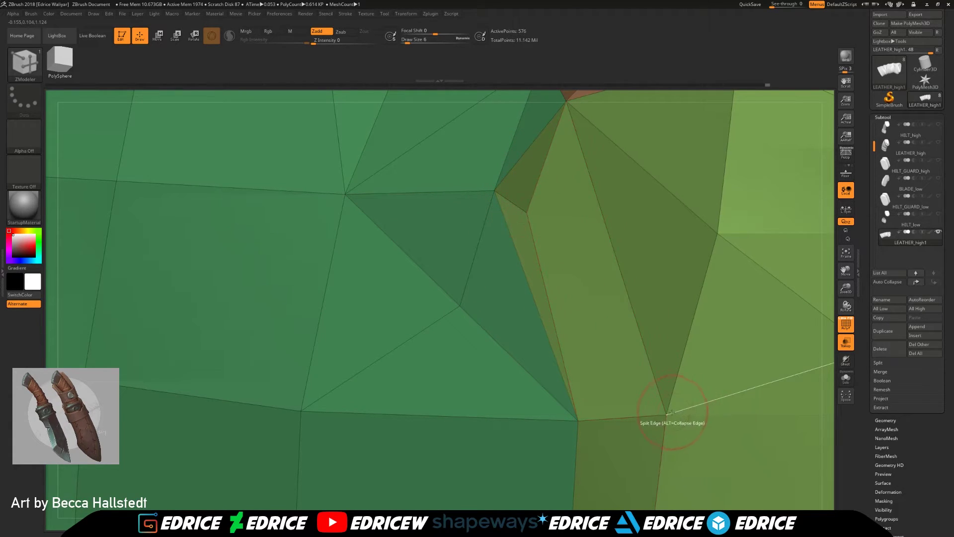
{"action": "left_click", "coordinate": [665, 414]}
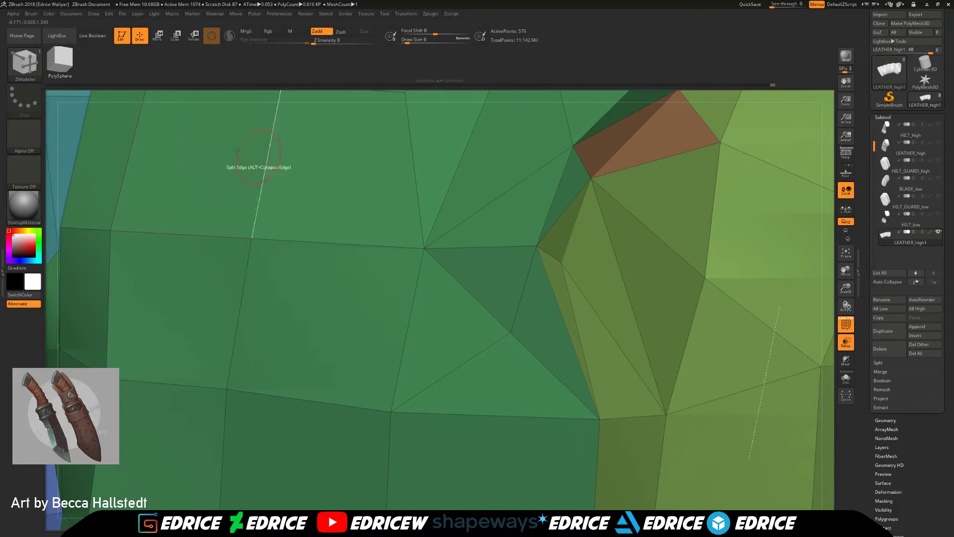
Switch to the Move Topological brush and adjust the newly bridged vertex on the green strap below the notch
{"action": "key", "text": "b"}
{"action": "key", "text": "m"}
{"action": "key", "text": "t"}
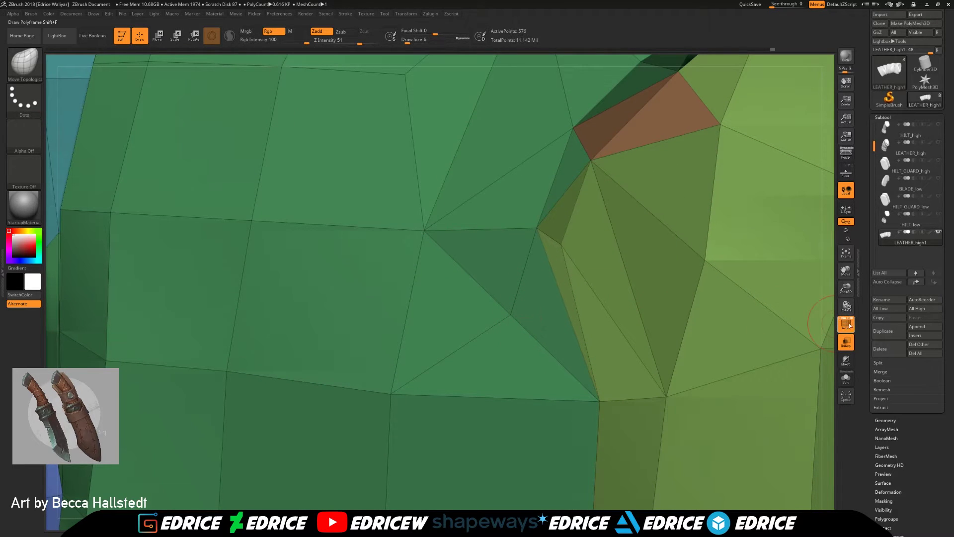
{"action": "left_click_drag", "start_coordinate": [844, 299], "coordinate": [499, 301]}
{"action": "left_click_drag", "start_coordinate": [174, 150], "coordinate": [625, 348]}
{"action": "key", "text": "f"}
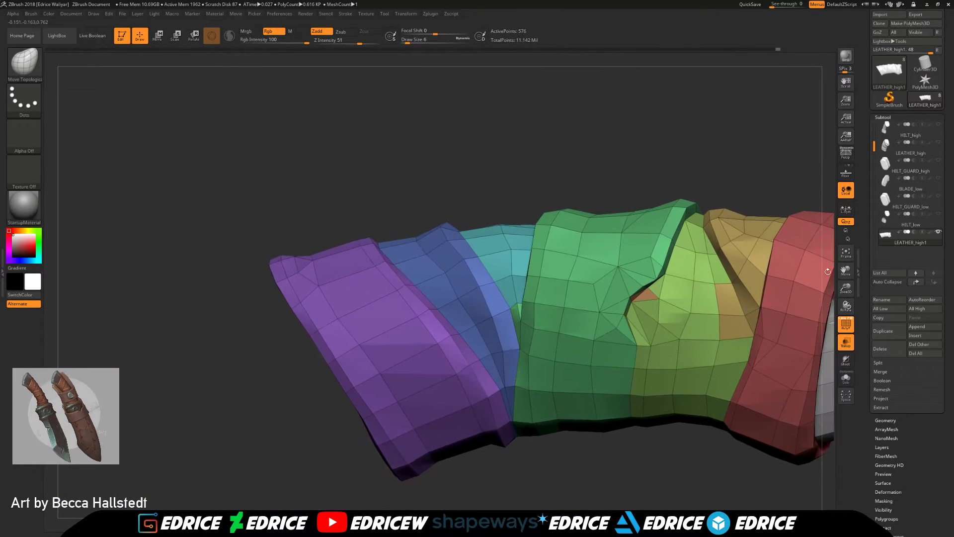
Turn off the polyframe display on the leather wrap and save the tool, replacing the existing file
{"action": "left_click", "coordinate": [847, 326]}
{"action": "left_click_drag", "start_coordinate": [814, 318], "coordinate": [749, 266]}
{"action": "scroll", "coordinate": [950, 28], "scroll_direction": "up", "scroll_amount": 2}
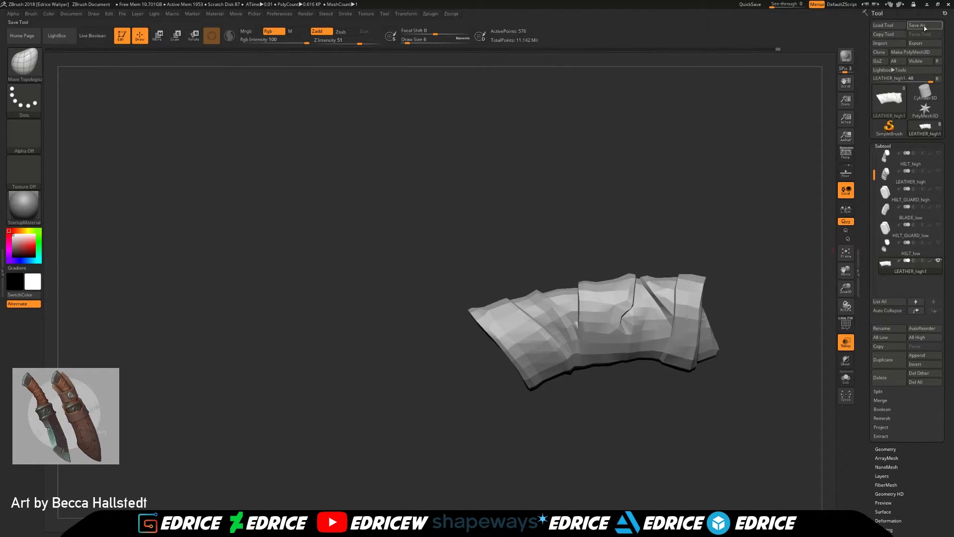
{"action": "left_click", "coordinate": [924, 25]}
{"action": "left_click", "coordinate": [570, 311]}
{"action": "left_click", "coordinate": [491, 263]}
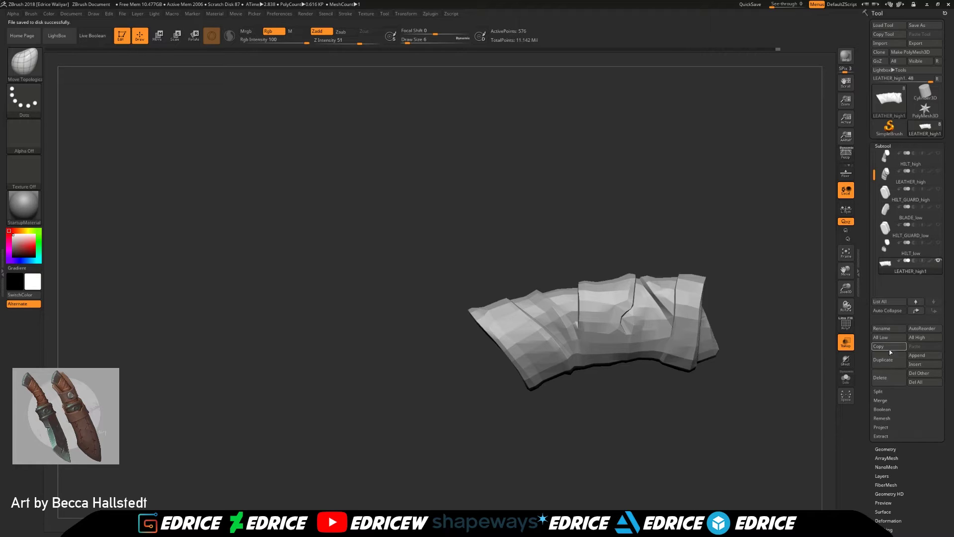
Rename the active leather subtool to LEATHER_low and save the tool over the existing file
{"action": "left_click", "coordinate": [893, 329]}
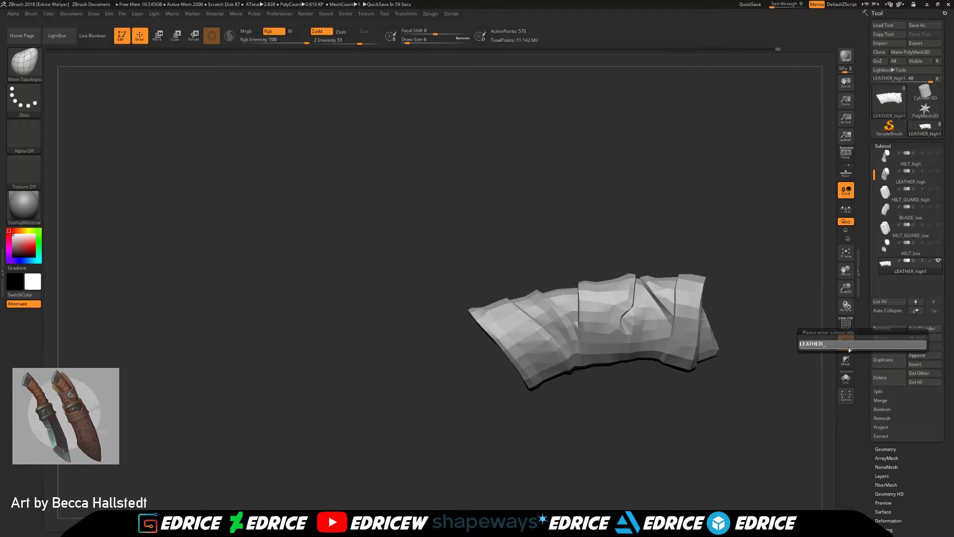
{"action": "key", "text": "Return"}
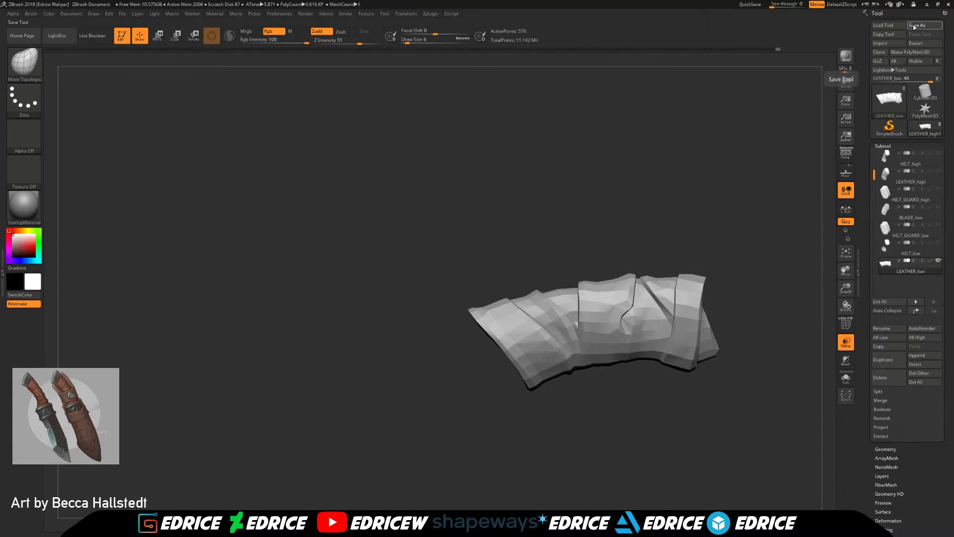
{"action": "left_click", "coordinate": [924, 25]}
{"action": "left_click", "coordinate": [564, 313]}
{"action": "left_click", "coordinate": [500, 265]}
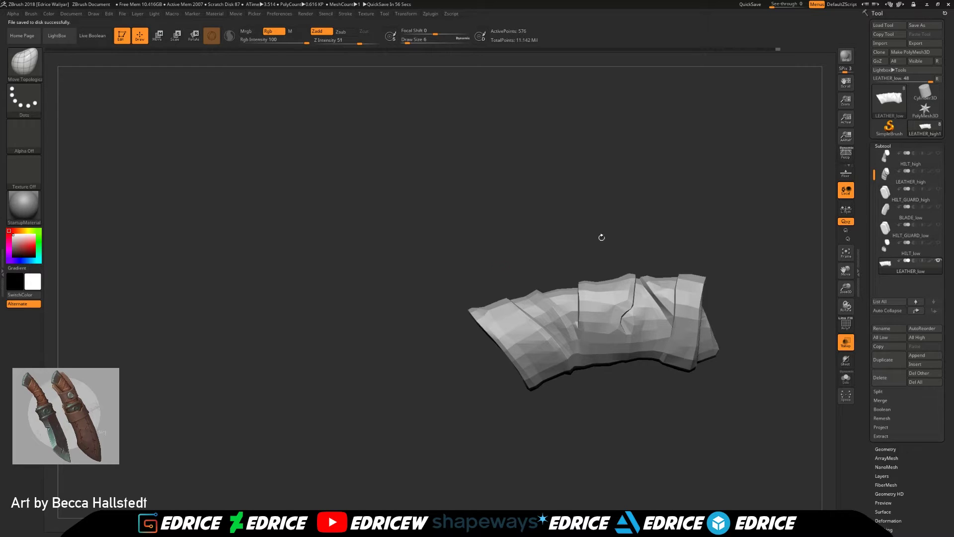
Save a copy of the tool in the Knife folder as BLADE_Low
{"action": "left_click", "coordinate": [918, 29]}
{"action": "left_click", "coordinate": [67, 288]}
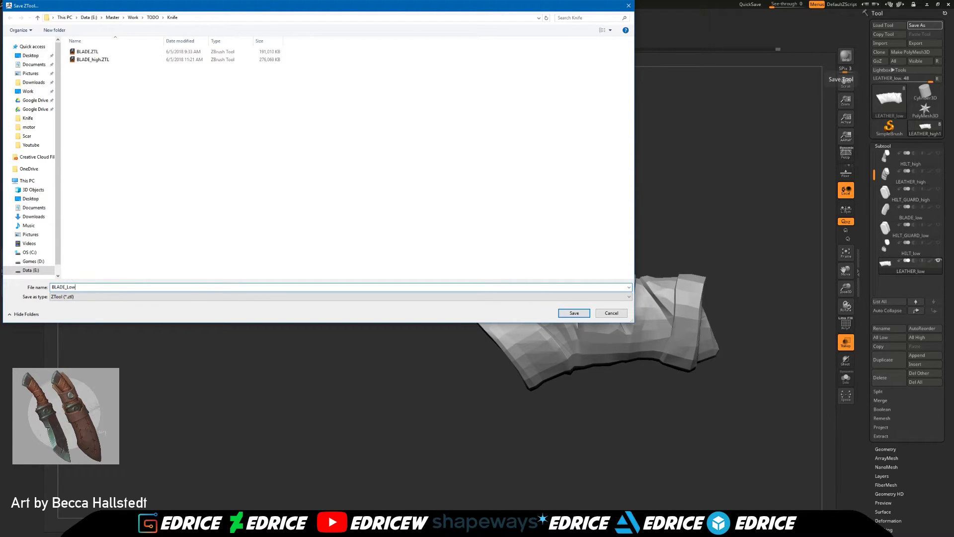
{"action": "type", "text": "Low"}
{"action": "key", "text": "Return"}
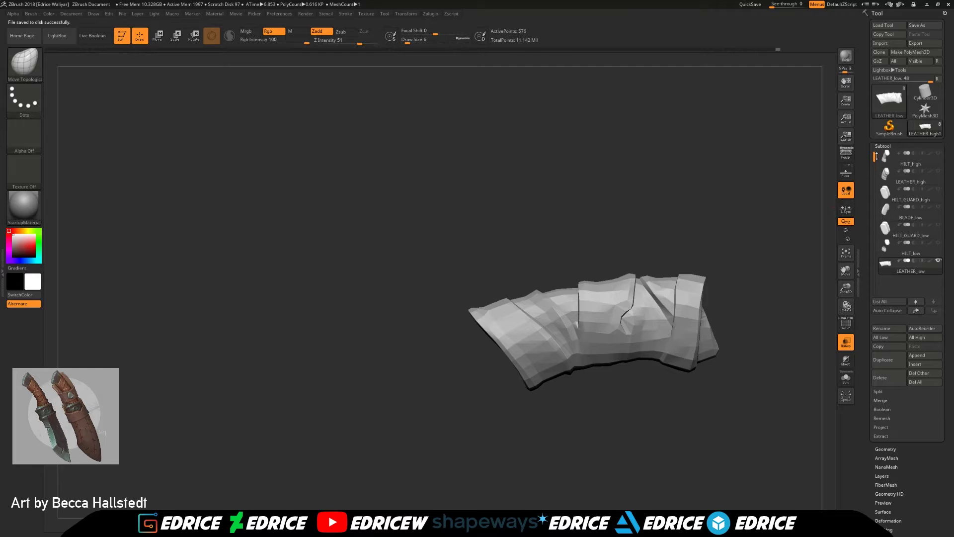
Delete the four high-poly subtools at the start of the list, through HILT_GUARD_high, leaving only the low-poly ones
{"action": "left_click_drag", "start_coordinate": [876, 157], "coordinate": [875, 151]}
{"action": "left_click", "coordinate": [895, 158]}
{"action": "left_click", "coordinate": [883, 377]}
{"action": "left_click", "coordinate": [819, 395]}
{"action": "left_click", "coordinate": [891, 379]}
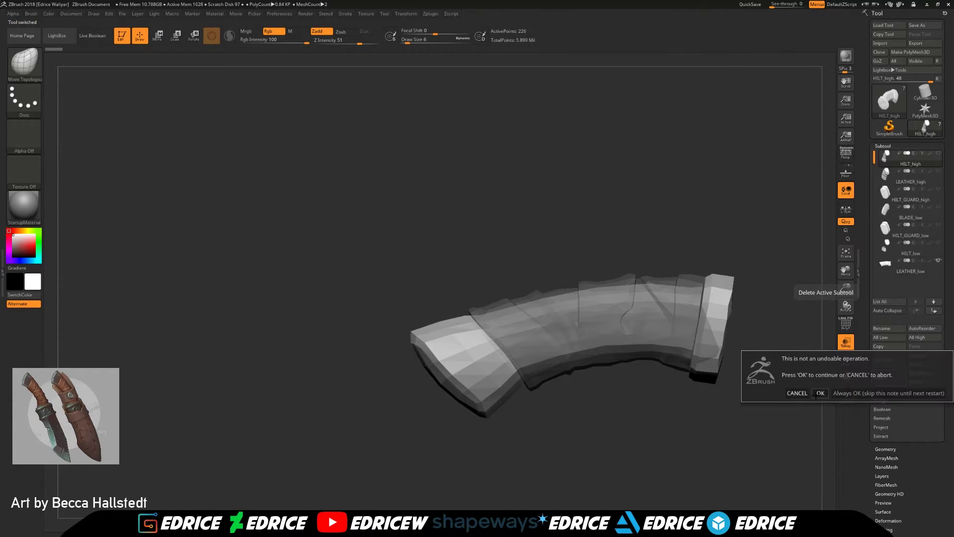
{"action": "left_click", "coordinate": [817, 394]}
{"action": "left_click", "coordinate": [889, 380]}
{"action": "left_click", "coordinate": [819, 397]}
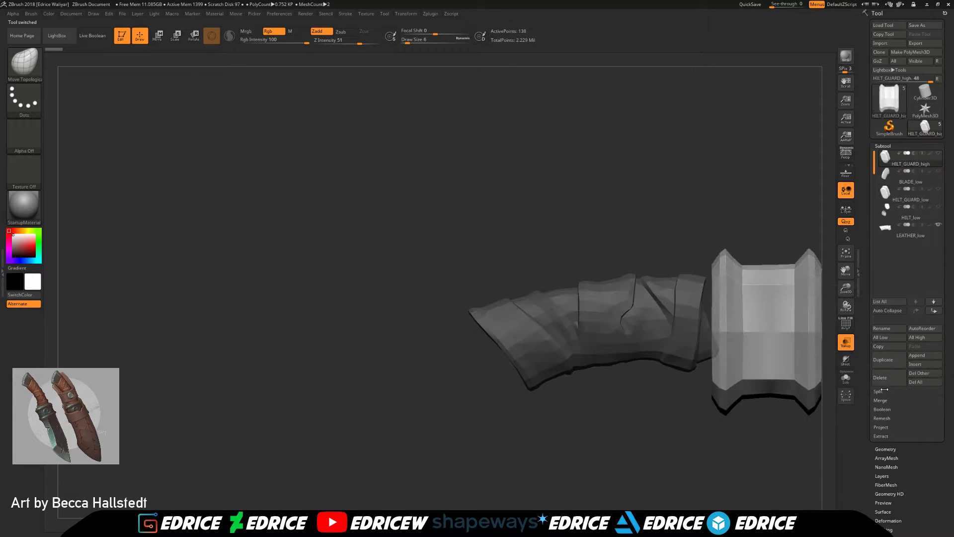
{"action": "left_click", "coordinate": [893, 381]}
{"action": "left_click", "coordinate": [820, 397]}
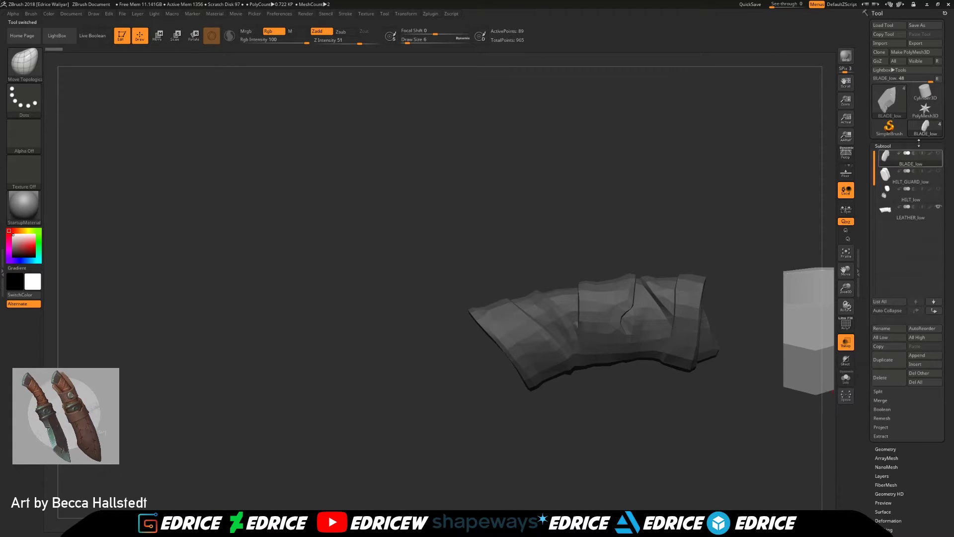
Save the reduced tool over the existing BLADE_Low.ZTL file
{"action": "left_click", "coordinate": [923, 28]}
{"action": "left_click", "coordinate": [589, 312]}
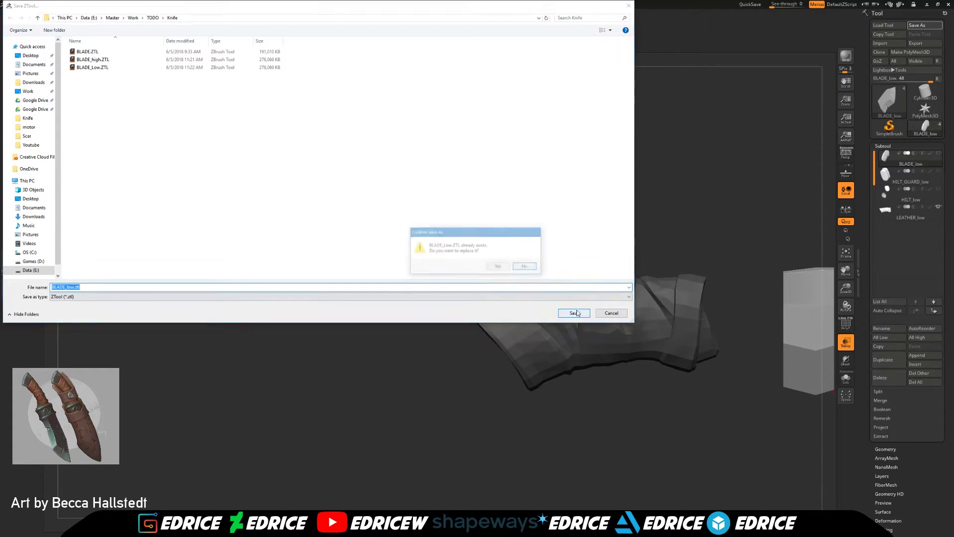
{"action": "left_click", "coordinate": [497, 267]}
Show all low-poly subtools, frame the whole knife, turn off ghost transparency and display polyframe lines without the polygroup fill
{"action": "mouse_move", "coordinate": [939, 157]}
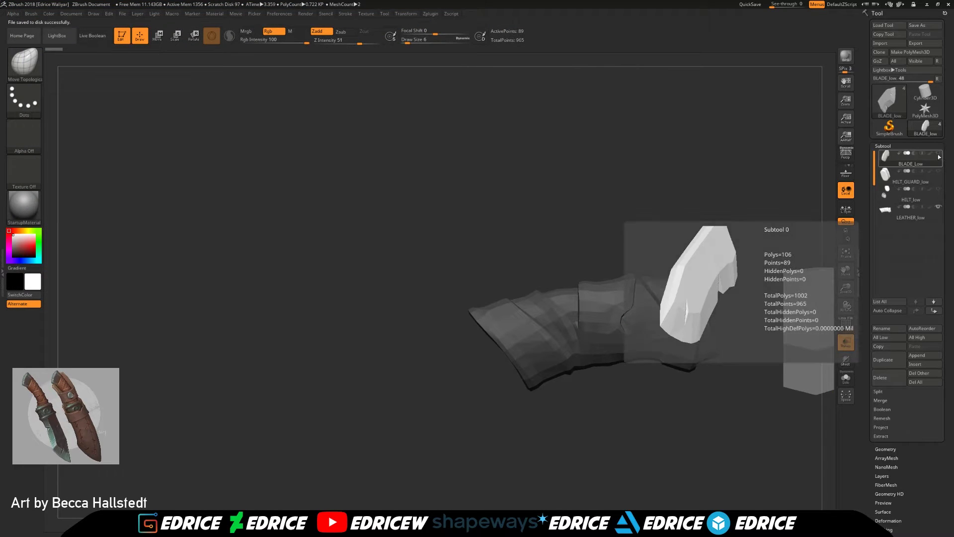
{"action": "scroll", "coordinate": [832, 330], "scroll_direction": "up", "scroll_amount": 2}
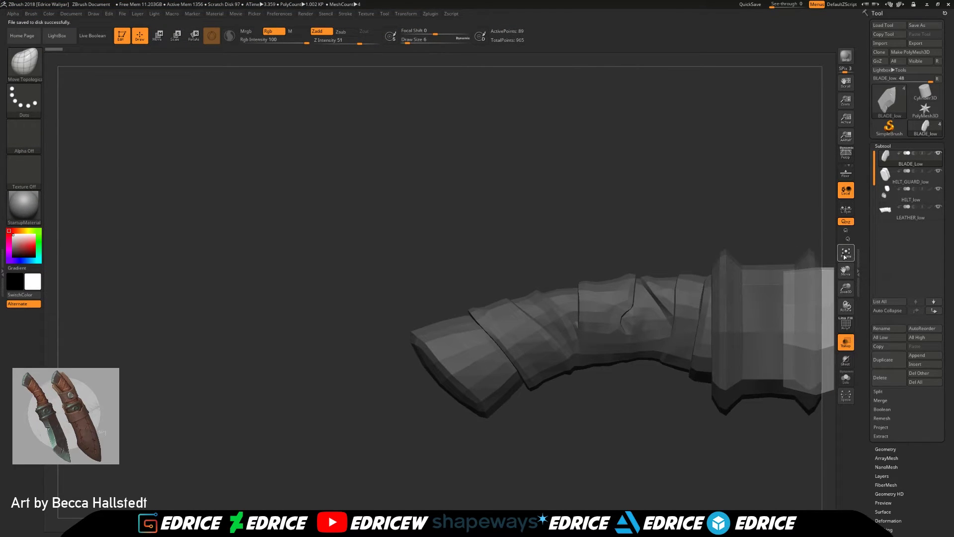
{"action": "left_click", "coordinate": [845, 253]}
{"action": "left_click", "coordinate": [845, 254]}
{"action": "left_click", "coordinate": [845, 341]}
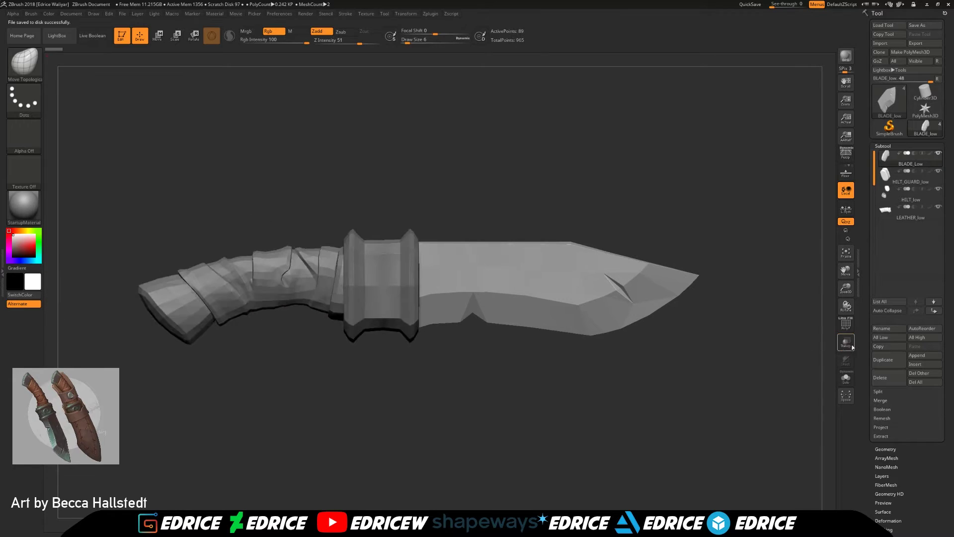
{"action": "left_click", "coordinate": [845, 322]}
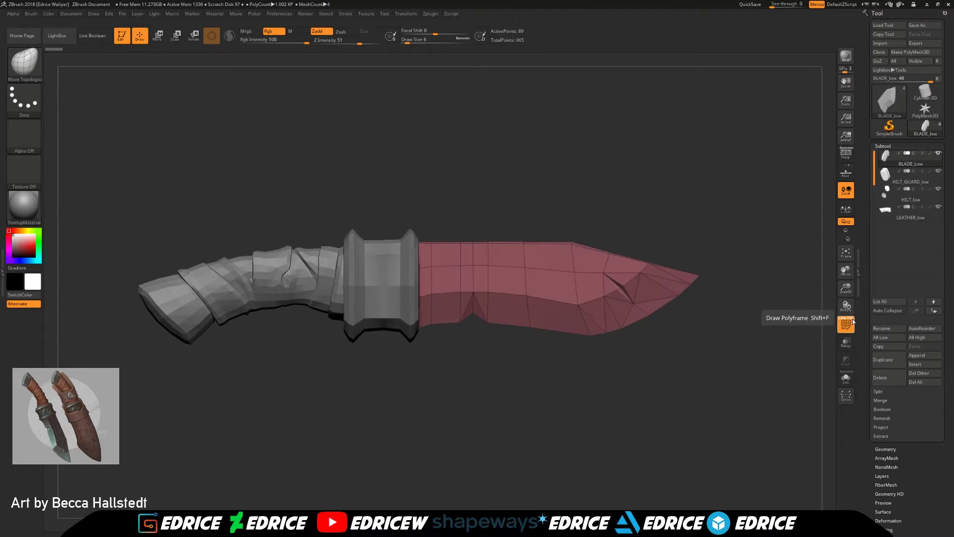
{"action": "left_click_drag", "start_coordinate": [750, 334], "coordinate": [754, 355]}
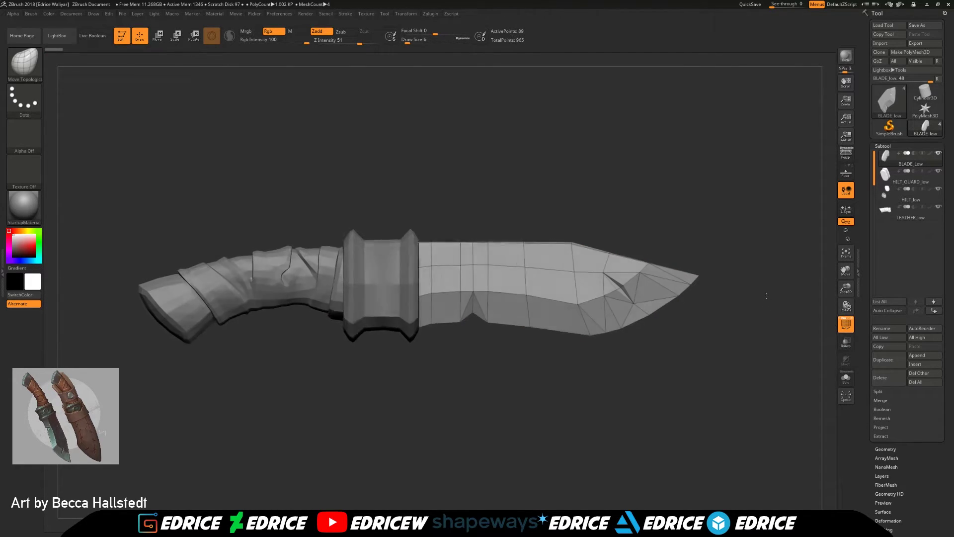
Merge all visible subtools into a new tool and switch to the resulting merged knife
{"action": "left_click", "coordinate": [880, 400]}
{"action": "left_click", "coordinate": [898, 419]}
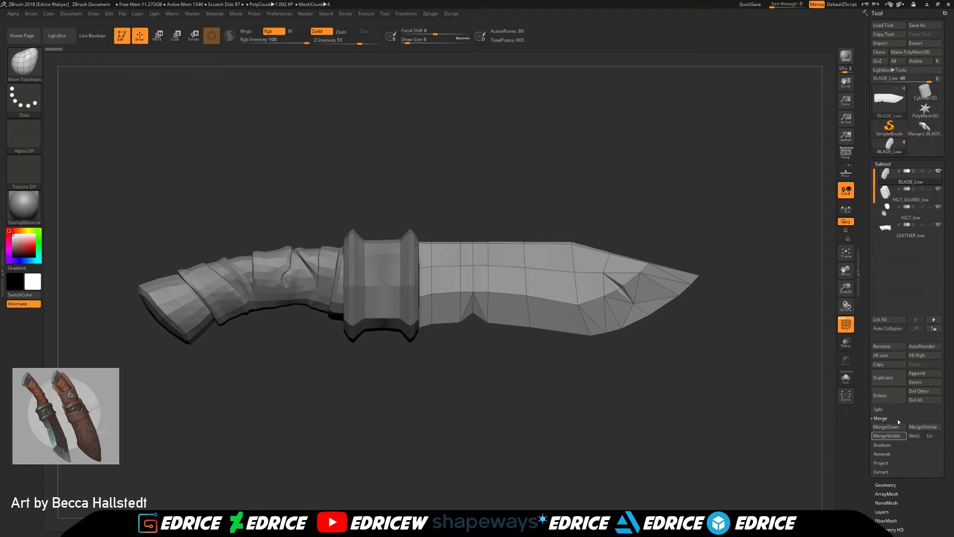
{"action": "left_click", "coordinate": [928, 135]}
{"action": "left_click_drag", "start_coordinate": [758, 217], "coordinate": [738, 249]}
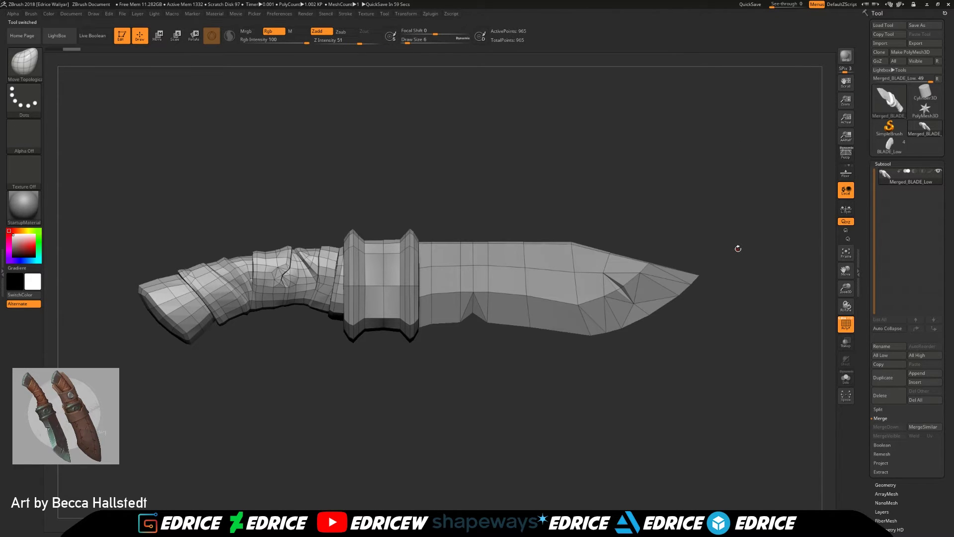
Save the merged knife as Merged_BLADE_Low and inspect its mesh from above and from the side
{"action": "left_click", "coordinate": [917, 25]}
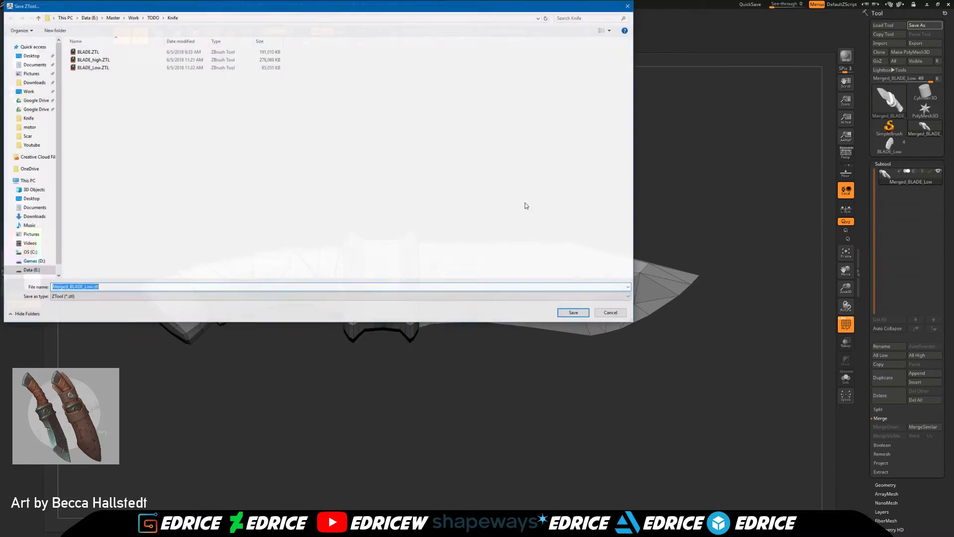
{"action": "left_click", "coordinate": [572, 313]}
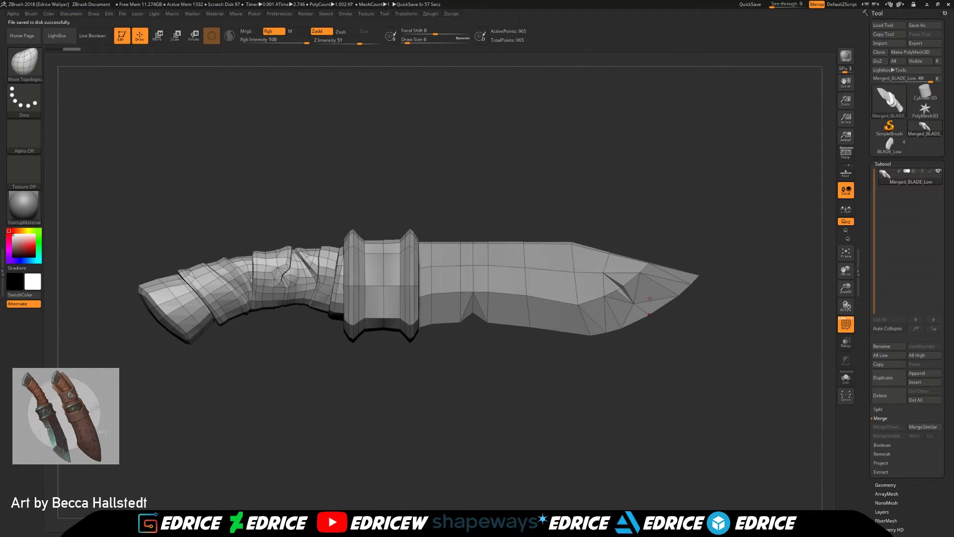
{"action": "left_click_drag", "start_coordinate": [629, 401], "coordinate": [564, 267]}
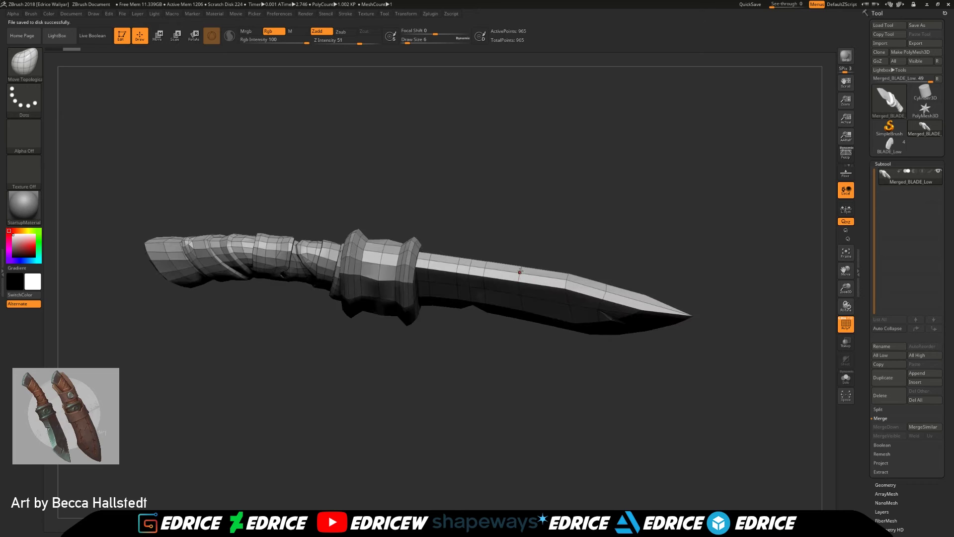
{"action": "left_click_drag", "start_coordinate": [645, 232], "coordinate": [643, 222], "text": "shift"}
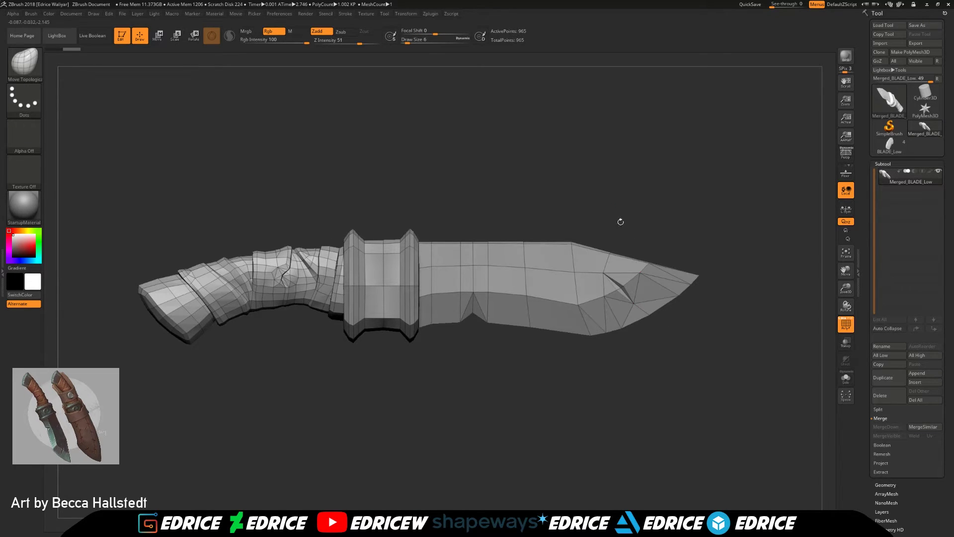
Expand the UV Master options and auto-group the merged knife so each separate piece gets its own polygroup
{"action": "left_click", "coordinate": [441, 16]}
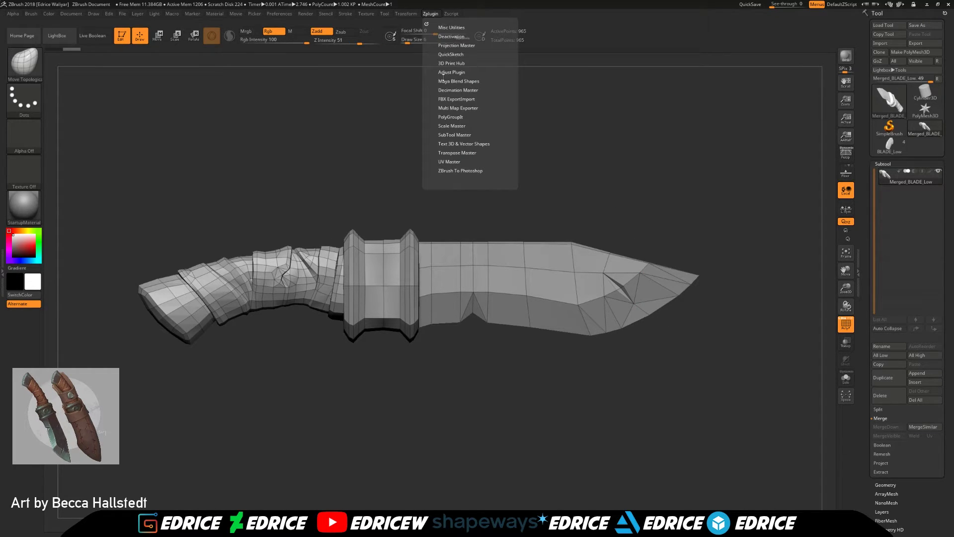
{"action": "left_click", "coordinate": [449, 161]}
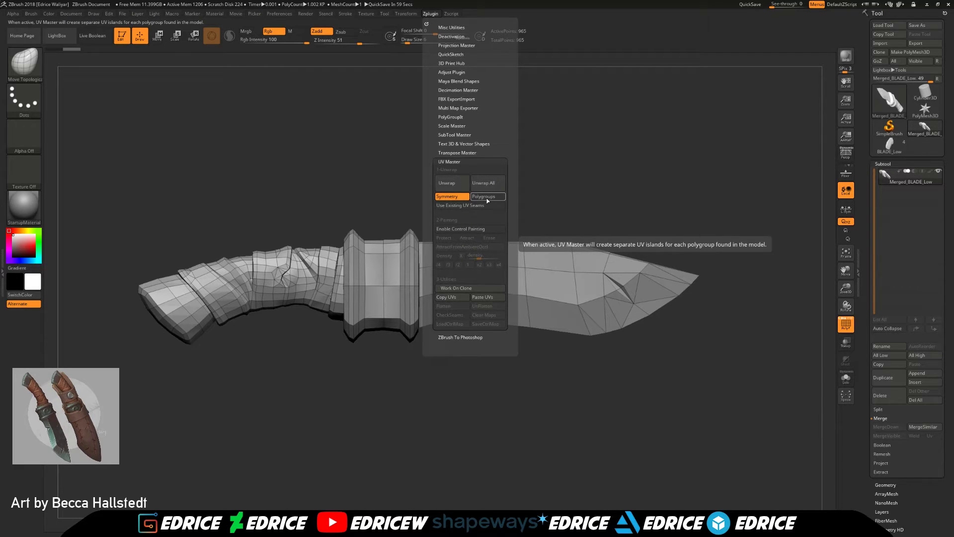
{"action": "scroll", "coordinate": [912, 452], "scroll_direction": "down", "scroll_amount": 5}
{"action": "left_click", "coordinate": [886, 469]}
{"action": "left_click", "coordinate": [886, 165]}
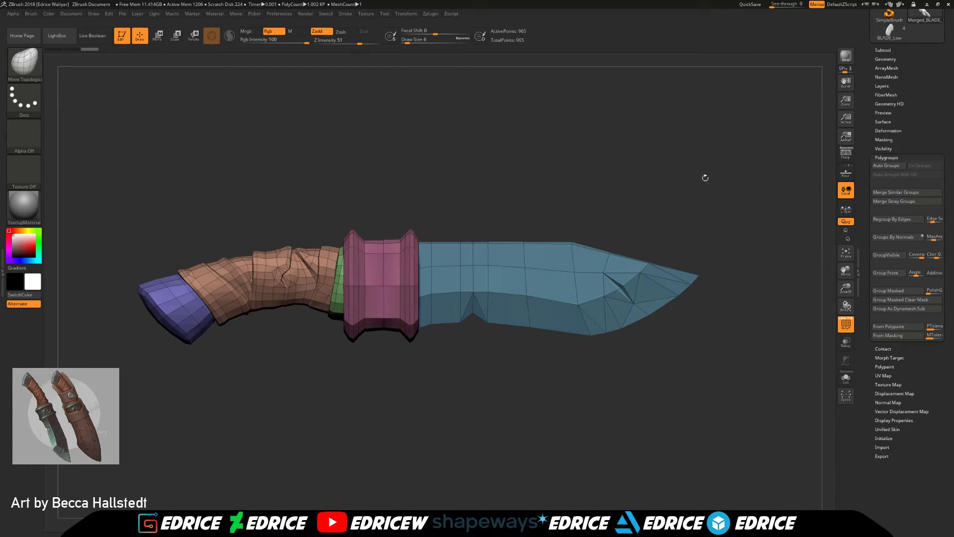
{"action": "scroll", "coordinate": [925, 176], "scroll_direction": "up", "scroll_amount": 5}
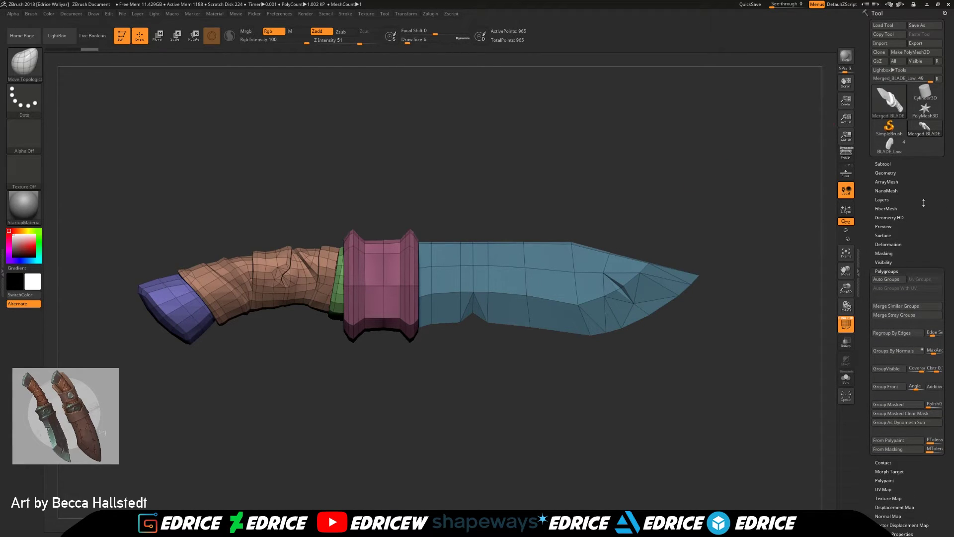
{"action": "left_click_drag", "start_coordinate": [616, 169], "coordinate": [615, 202]}
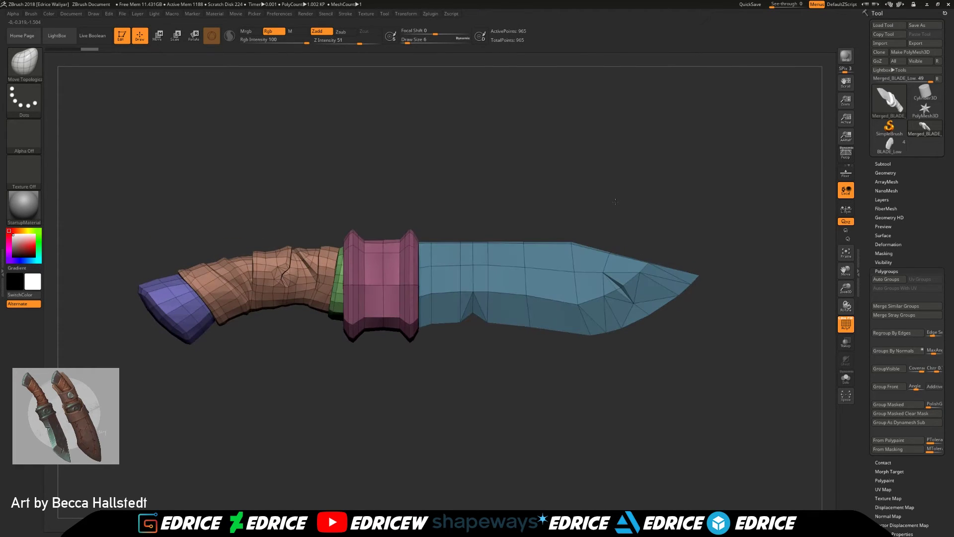
Enable control painting in UV Master and generate attract painting on the knife from ambient occlusion
{"action": "left_click", "coordinate": [436, 15]}
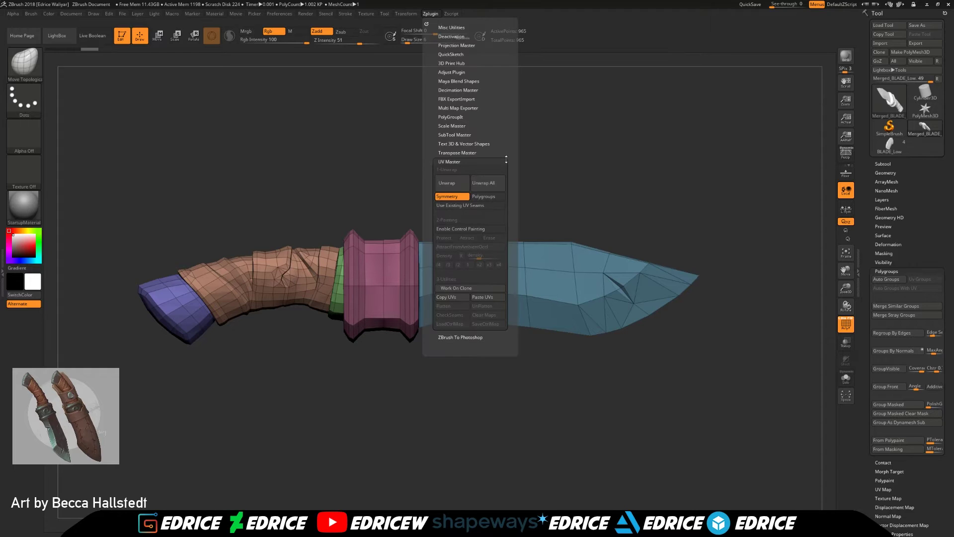
{"action": "left_click", "coordinate": [474, 229]}
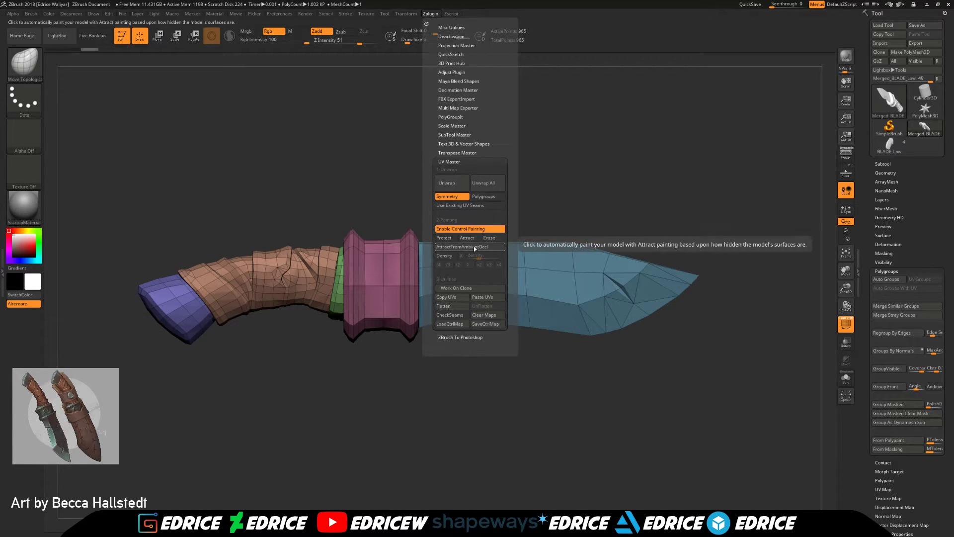
{"action": "left_click", "coordinate": [475, 247]}
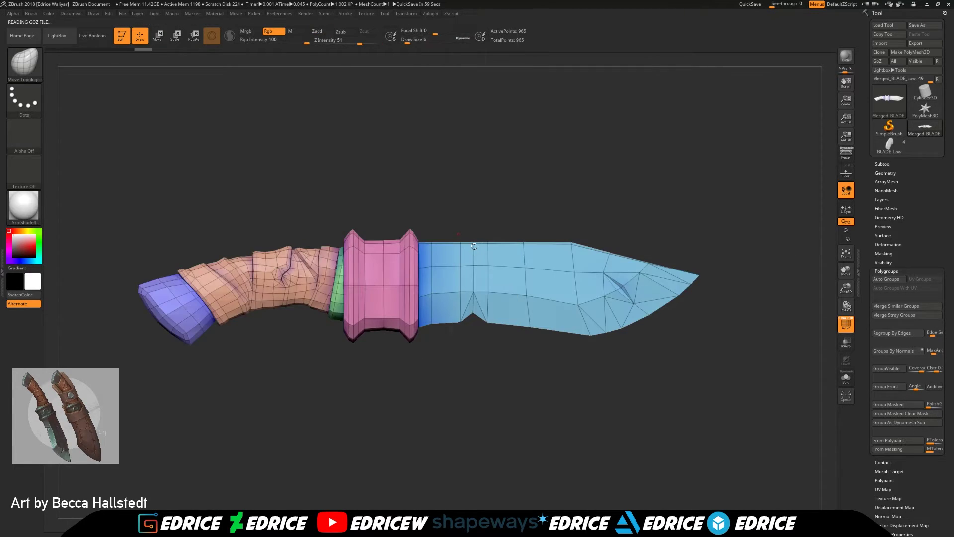
Unwrap all visible subtools in UV Master with separate islands per polygroup and display the UVs flattened
{"action": "left_click", "coordinate": [412, 15]}
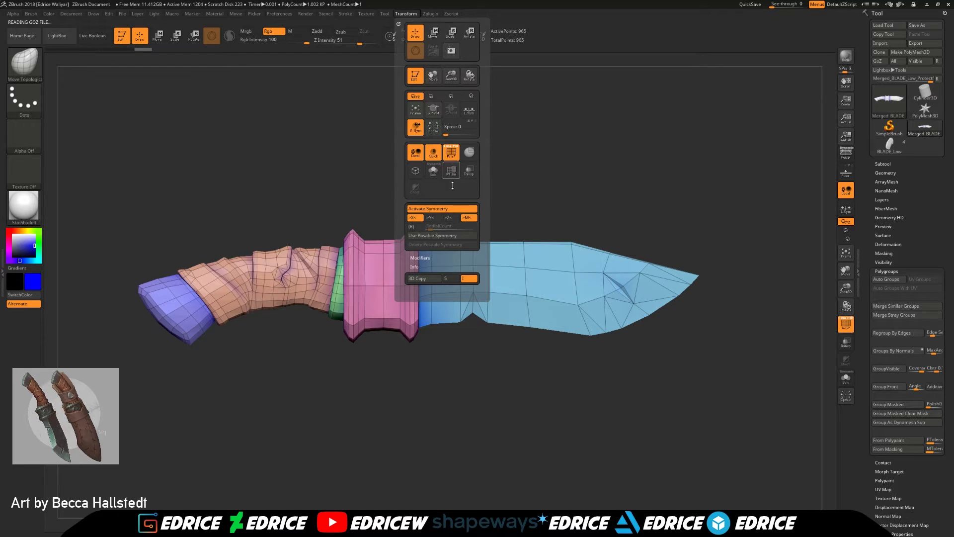
{"action": "left_click", "coordinate": [430, 14]}
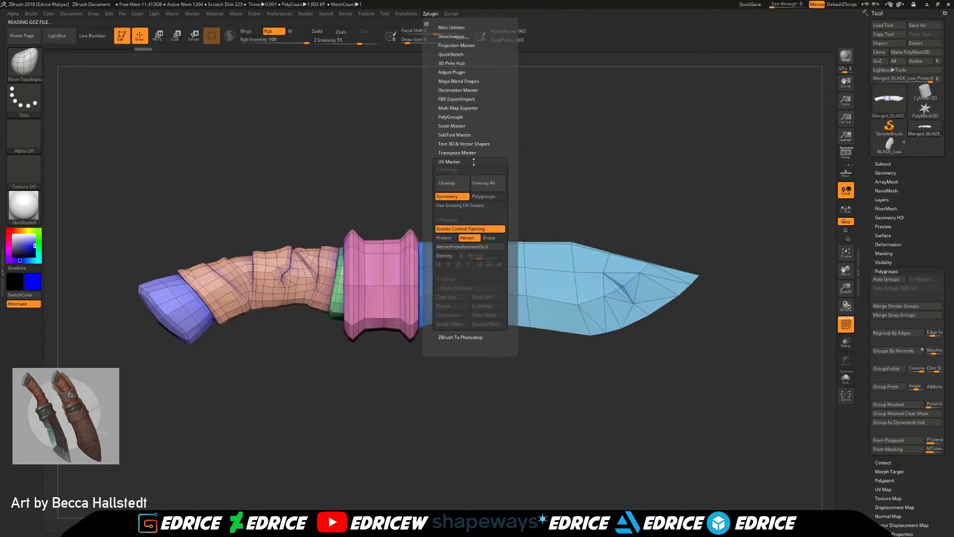
{"action": "left_click", "coordinate": [484, 196]}
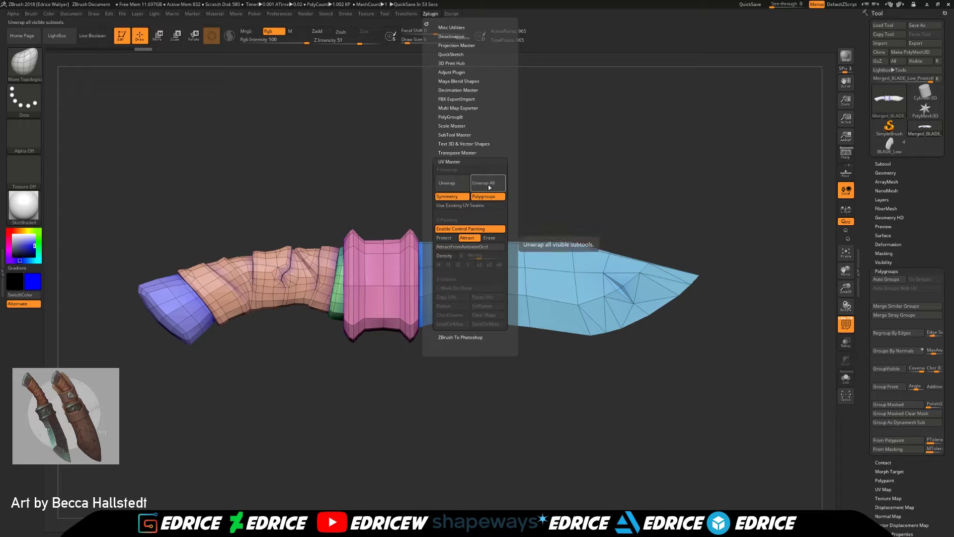
{"action": "left_click", "coordinate": [488, 184]}
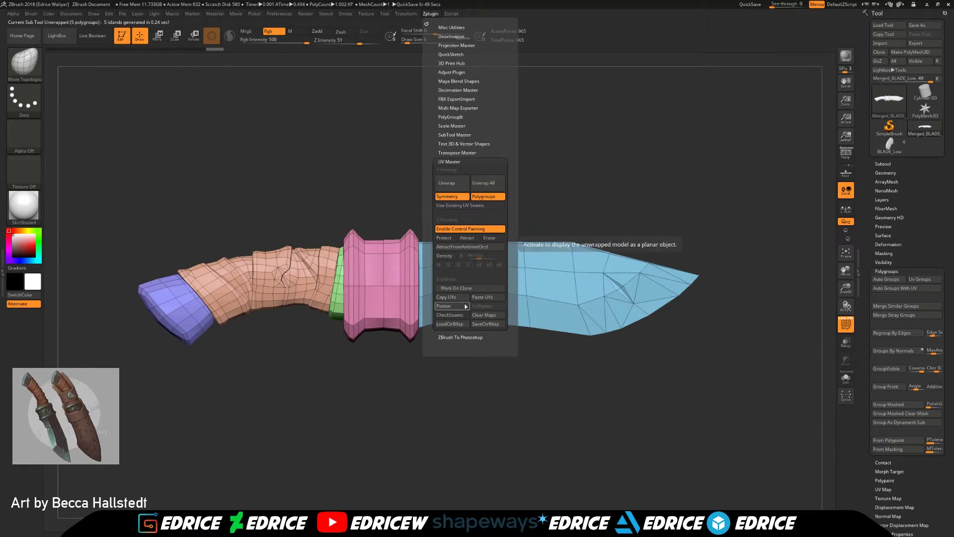
{"action": "left_click", "coordinate": [444, 306]}
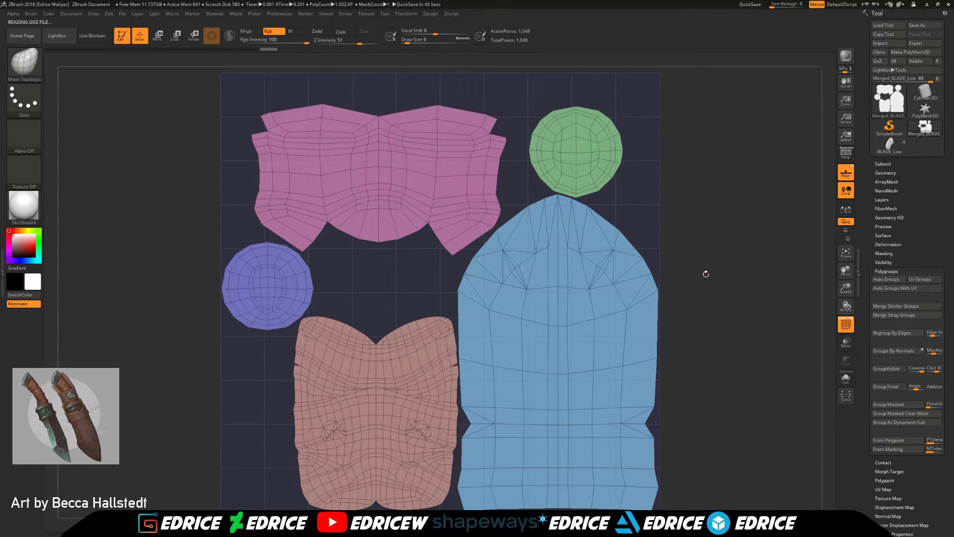
Compare the flattened UV layout with the 3D knife in UV Master and leave the knife unflattened
{"action": "mouse_move", "coordinate": [846, 288]}
{"action": "left_mouse_down"}
{"action": "mouse_move", "coordinate": [845, 273]}
{"action": "mouse_move", "coordinate": [845, 282]}
{"action": "left_mouse_up"}
{"action": "left_click", "coordinate": [430, 14]}
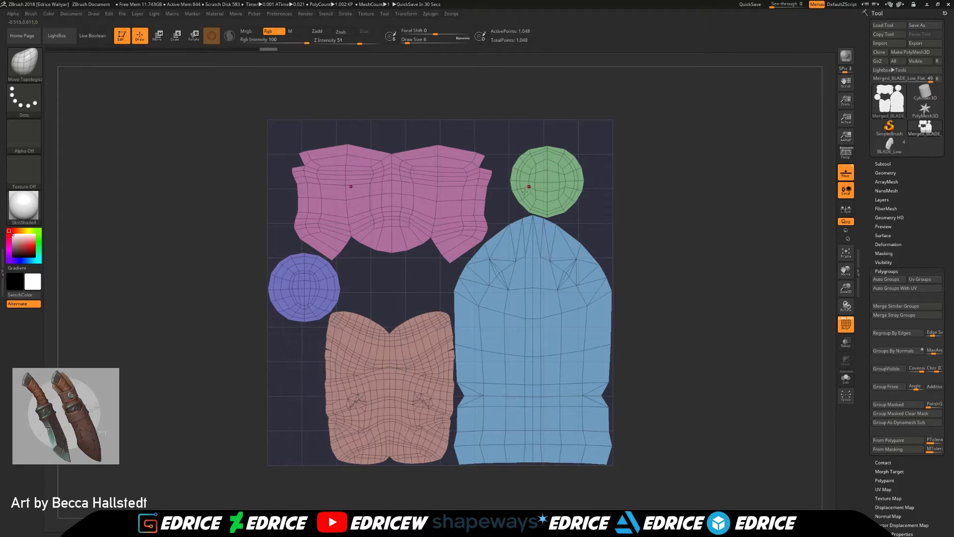
{"action": "left_click", "coordinate": [412, 14]}
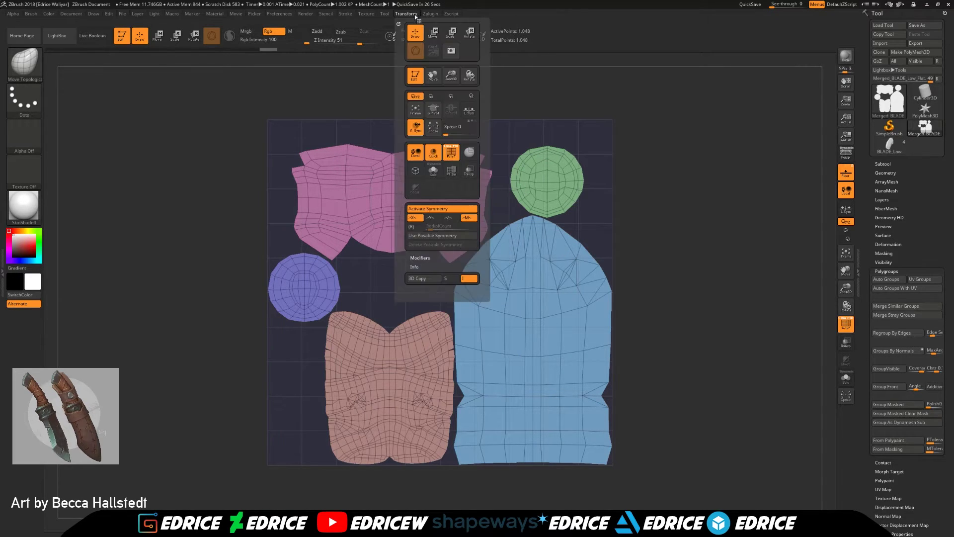
{"action": "mouse_move", "coordinate": [429, 15]}
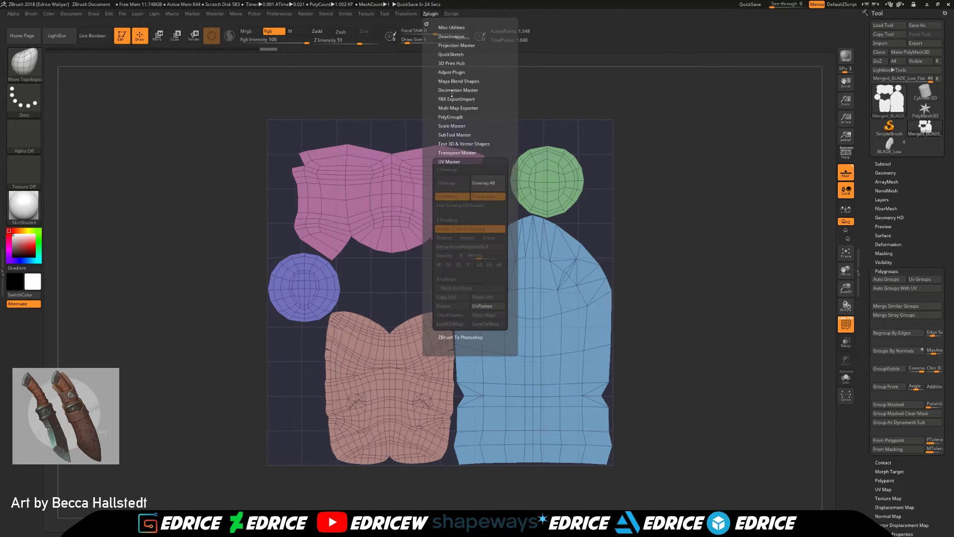
{"action": "left_click", "coordinate": [486, 306]}
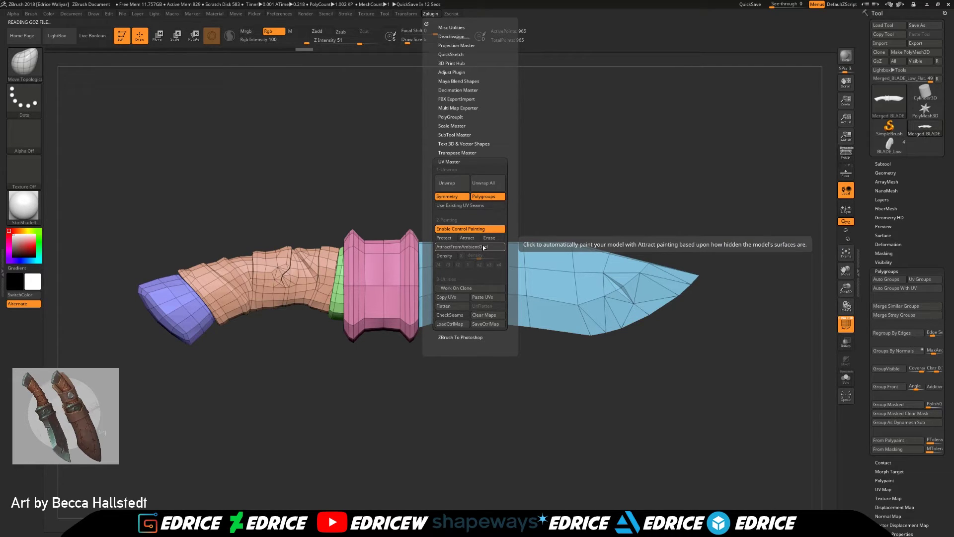
{"action": "left_click", "coordinate": [443, 306]}
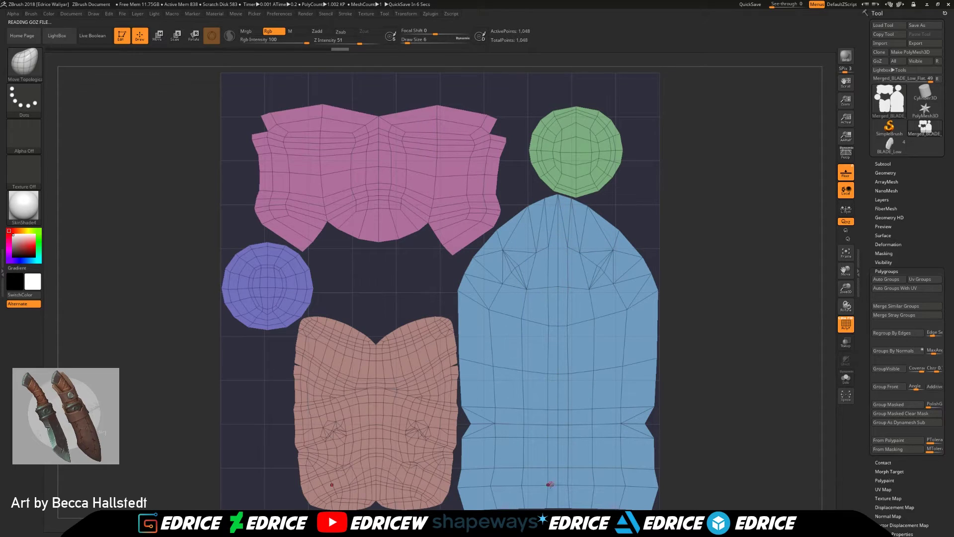
{"action": "left_click", "coordinate": [418, 15]}
{"action": "mouse_move", "coordinate": [430, 14]}
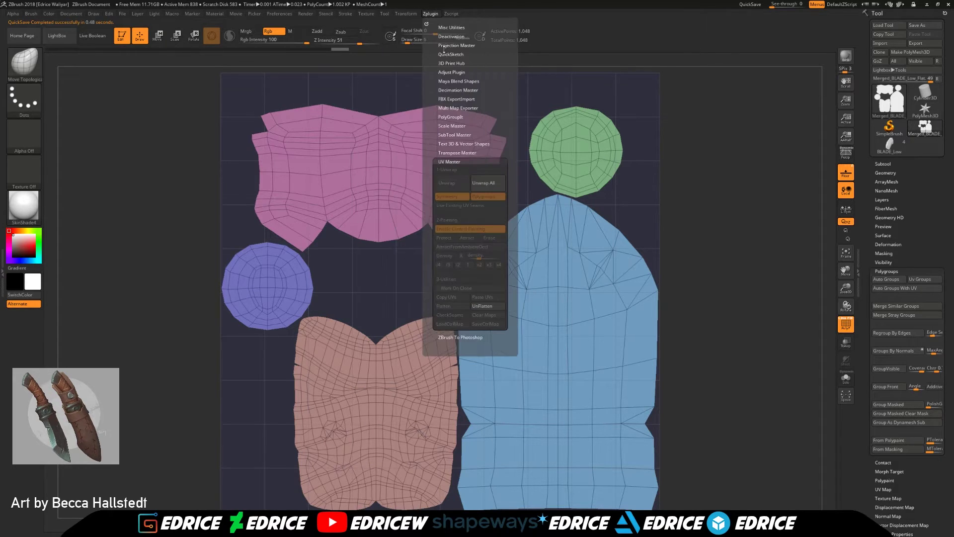
{"action": "left_click", "coordinate": [485, 310]}
{"action": "left_click_drag", "start_coordinate": [705, 298], "coordinate": [705, 363]}
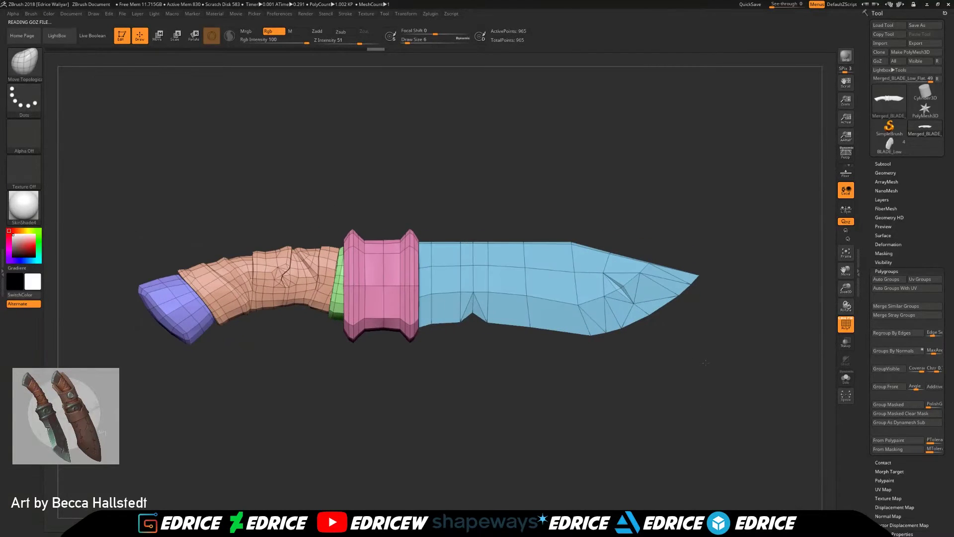
Save the unwrapped knife tool as BLADE_Low.ZTL, replacing the existing file
{"action": "left_click", "coordinate": [923, 26]}
{"action": "double_click", "coordinate": [110, 67]}
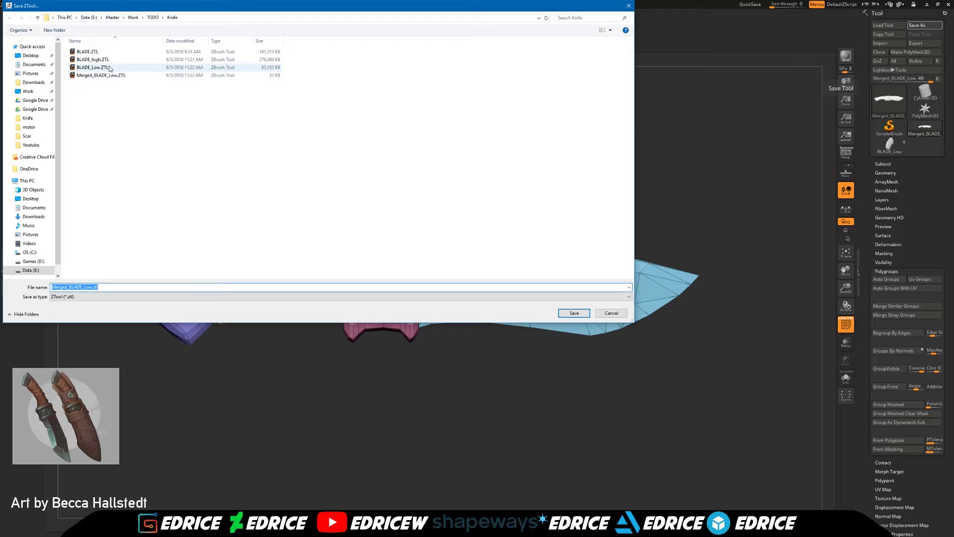
{"action": "left_click", "coordinate": [498, 266]}
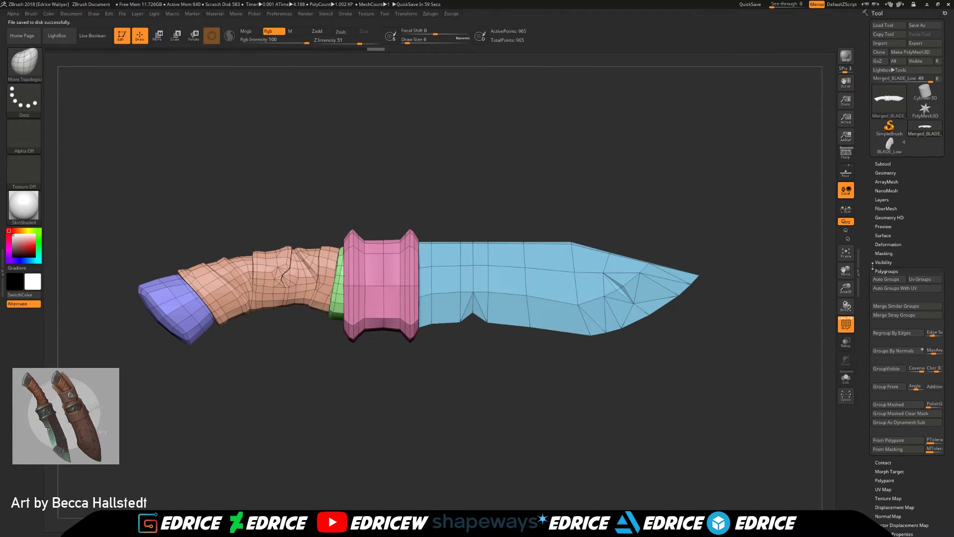
Duplicate the unwrapped knife subtool three times
{"action": "left_click", "coordinate": [883, 163]}
{"action": "left_click", "coordinate": [904, 371]}
{"action": "left_click", "coordinate": [904, 371]}
{"action": "left_click", "coordinate": [904, 372]}
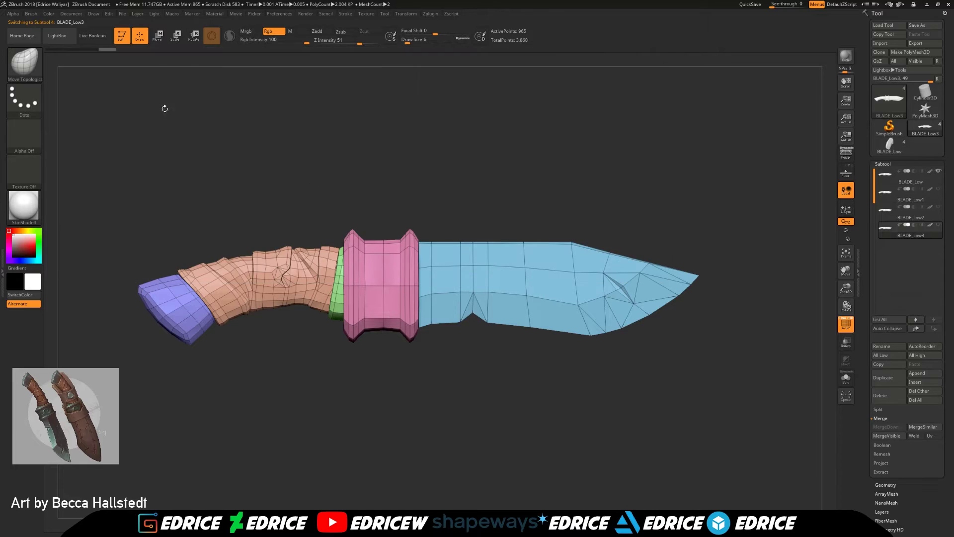
Isolate the blade's polygroup on the first subtool, BLADE_Low, and delete its hidden geometry
{"action": "left_click", "coordinate": [910, 177]}
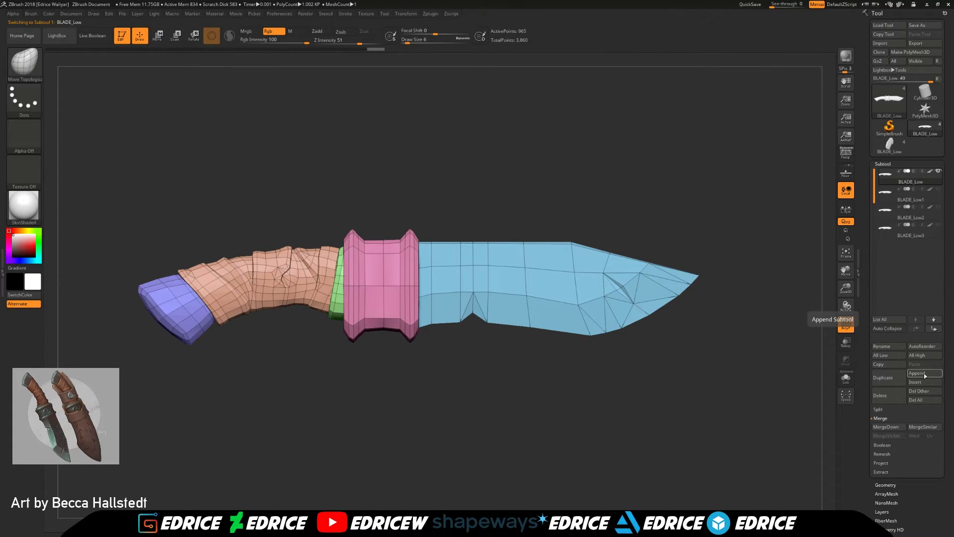
{"action": "mouse_move", "coordinate": [921, 118]}
{"action": "mouse_move", "coordinate": [892, 157]}
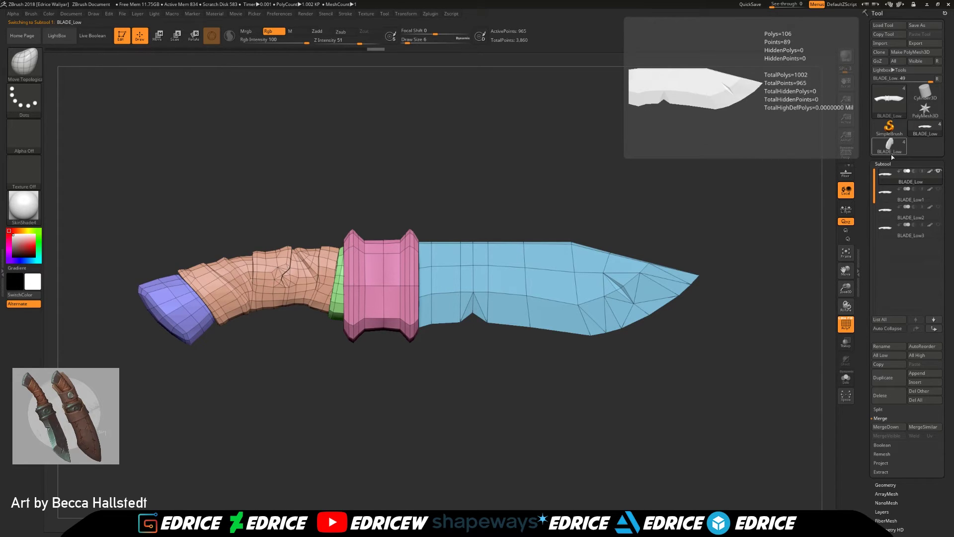
{"action": "left_click", "coordinate": [892, 156]}
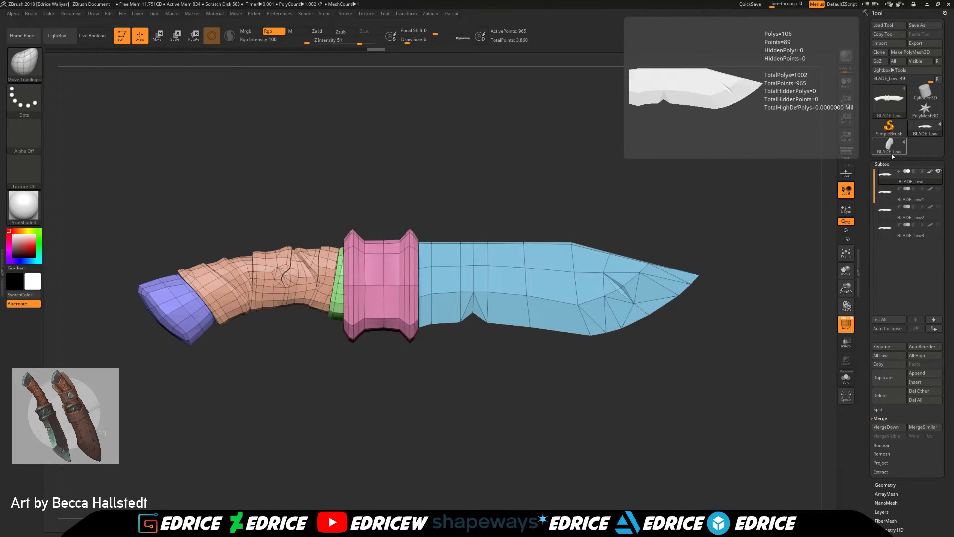
{"action": "left_click", "coordinate": [893, 155]}
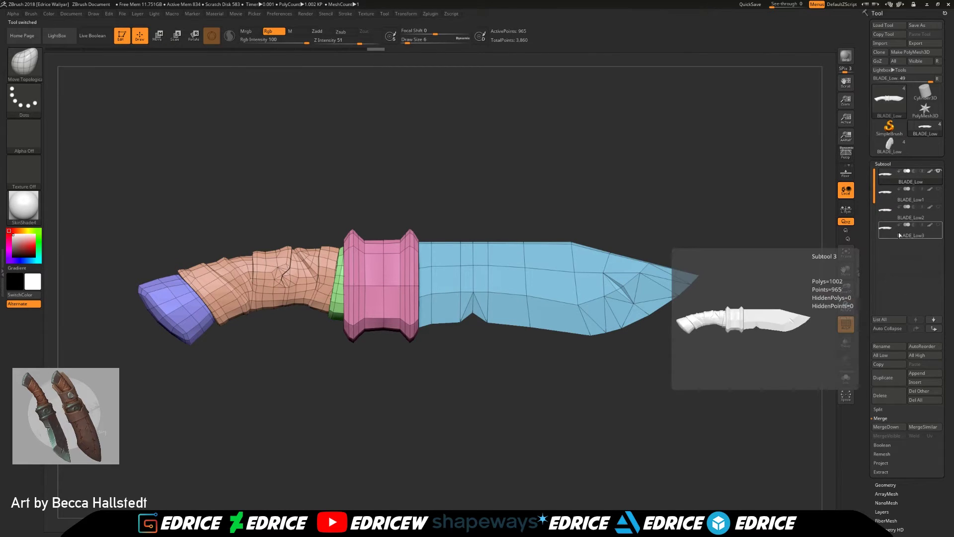
{"action": "mouse_move", "coordinate": [898, 217]}
{"action": "left_click", "coordinate": [573, 295], "text": "ctrl+shift"}
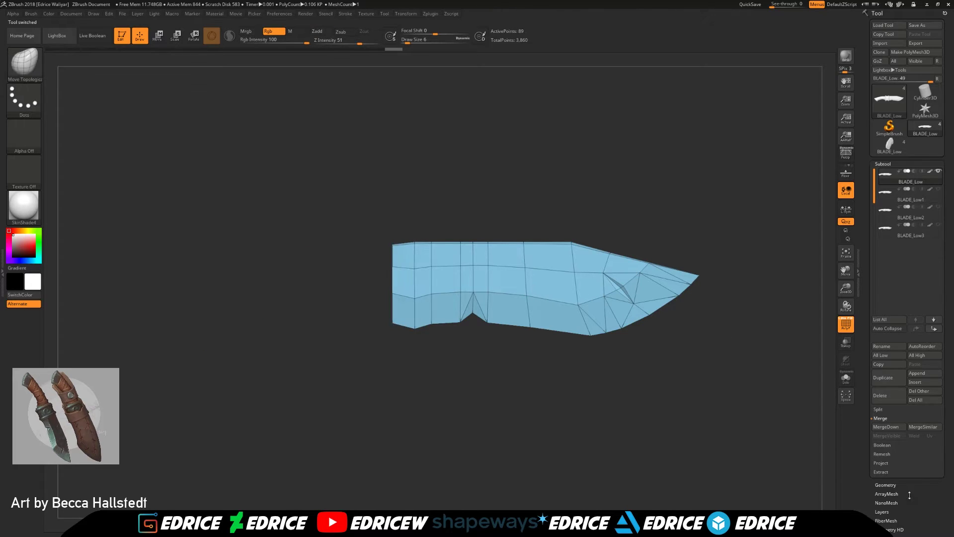
{"action": "left_click", "coordinate": [890, 484]}
{"action": "left_click", "coordinate": [890, 358]}
{"action": "left_click", "coordinate": [882, 164]}
Isolate the guard's polygroup on the BLADE_Low1 subtool and delete its hidden geometry
{"action": "left_click", "coordinate": [885, 193]}
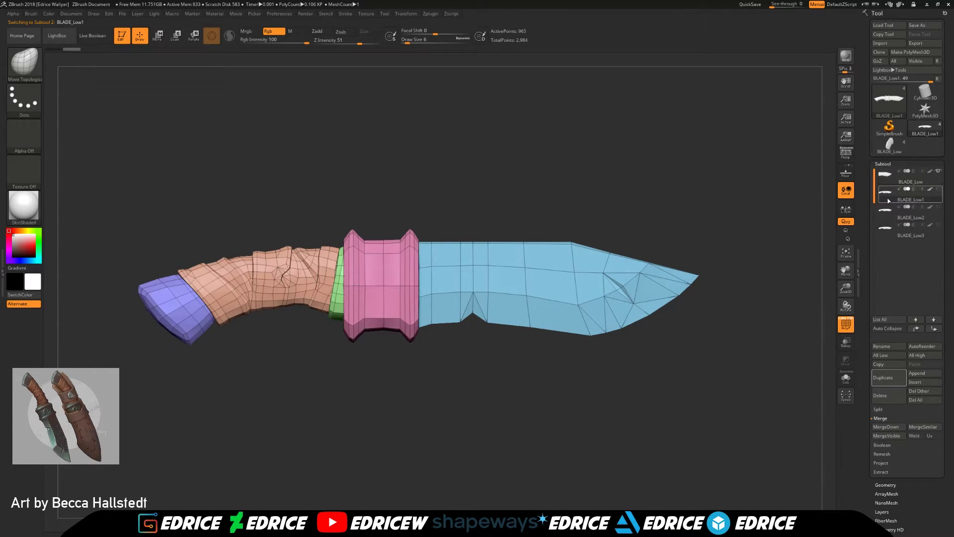
{"action": "left_click", "coordinate": [403, 293], "text": "ctrl+shift"}
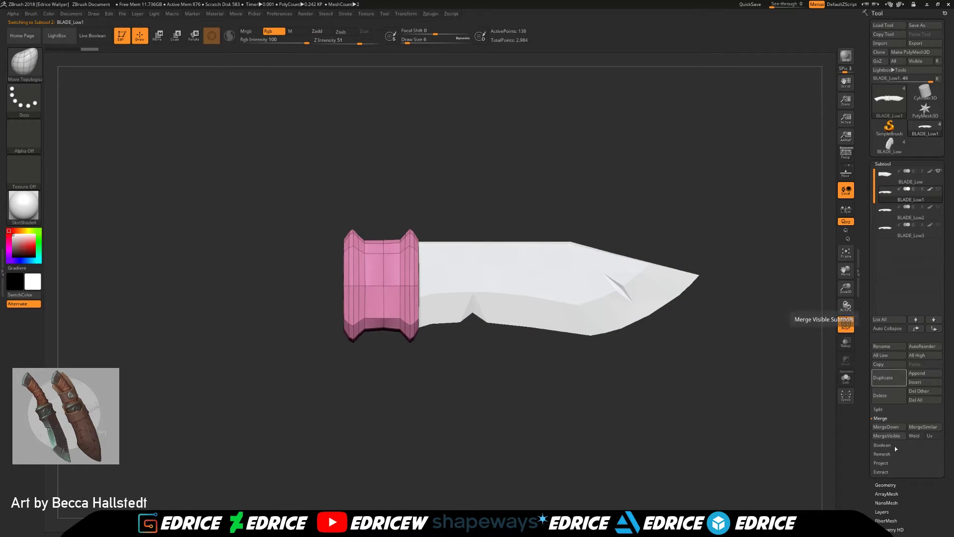
{"action": "left_click", "coordinate": [895, 483]}
{"action": "left_click", "coordinate": [884, 359]}
{"action": "left_click", "coordinate": [882, 163]}
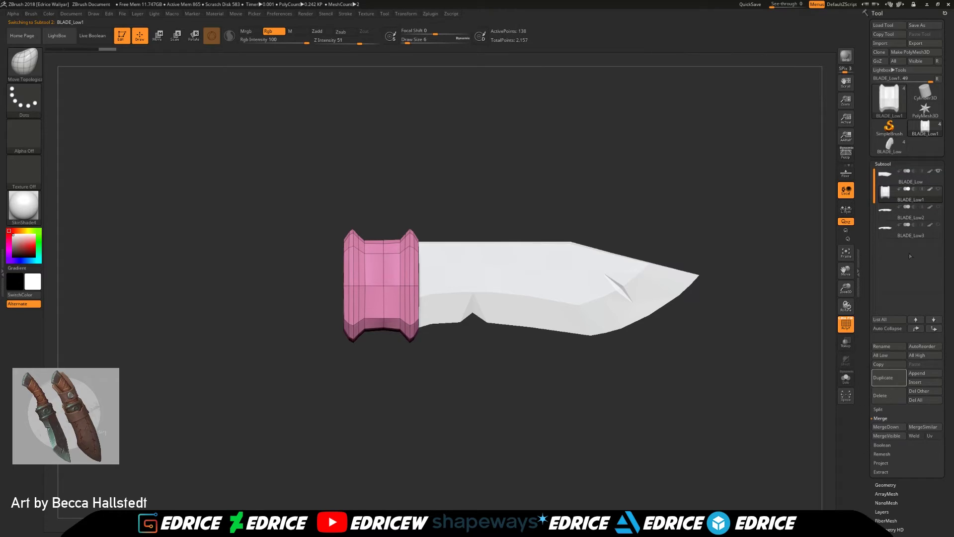
Rename the guard subtool as HILT_low
{"action": "left_click", "coordinate": [896, 348]}
{"action": "type", "text": "HILT"}
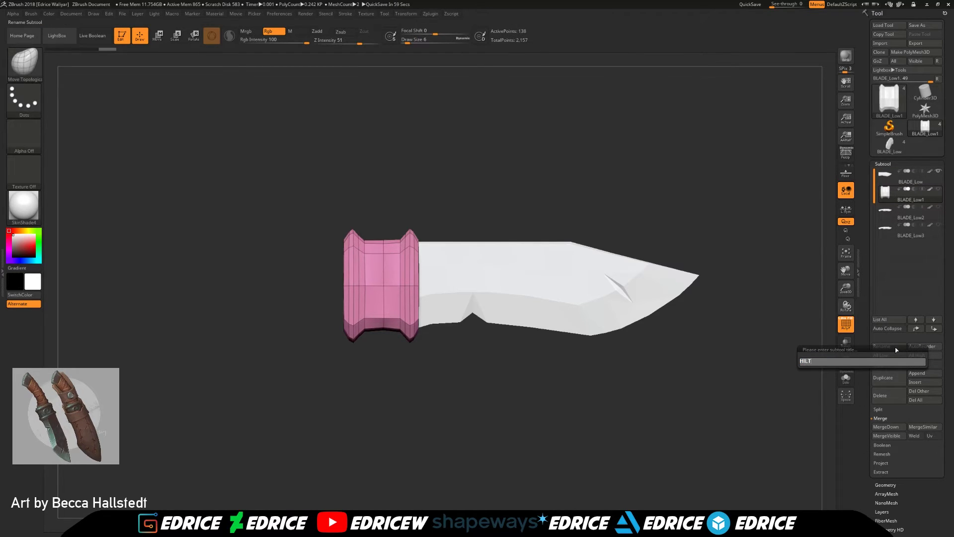
{"action": "type", "text": "_low"}
{"action": "key", "text": "Return"}
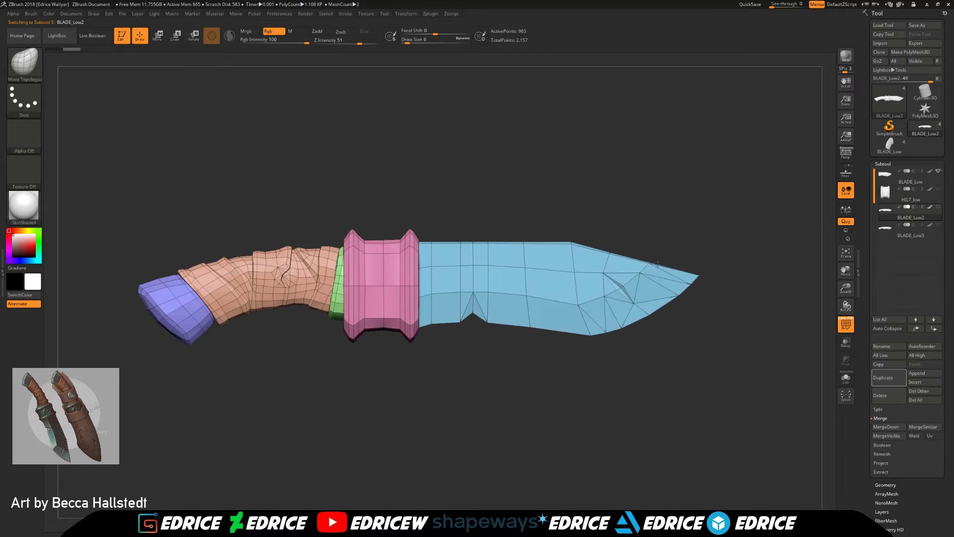
Isolate the leather grip's polygroup on the BLADE_Low2 subtool and rename that subtool as LEATHER_low
{"action": "key", "text": "ctrl+shift"}
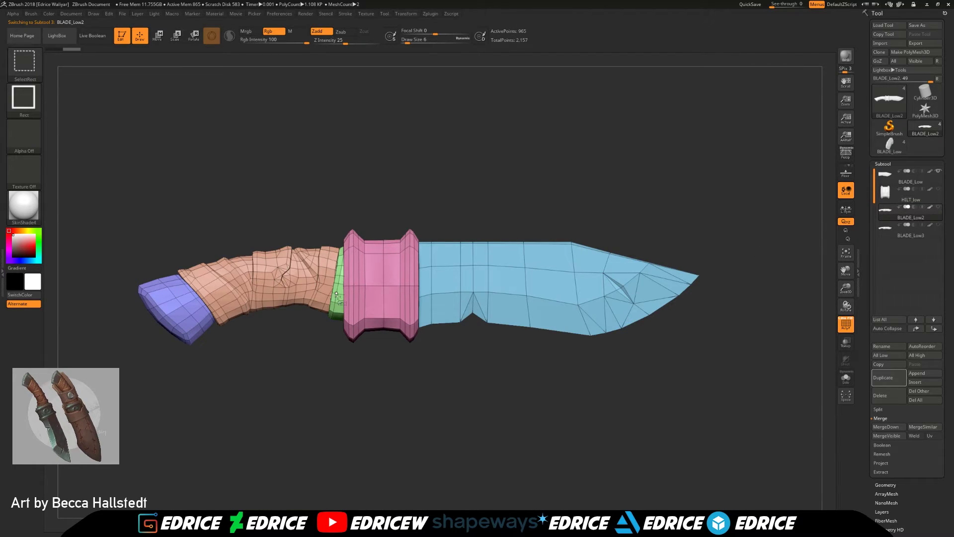
{"action": "left_click", "coordinate": [279, 284], "text": "ctrl+shift"}
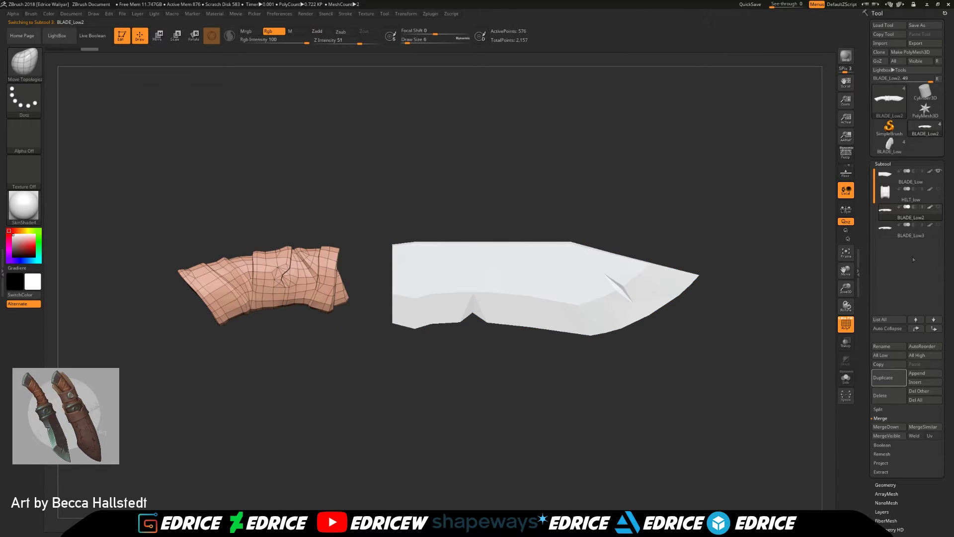
{"action": "left_click", "coordinate": [890, 345]}
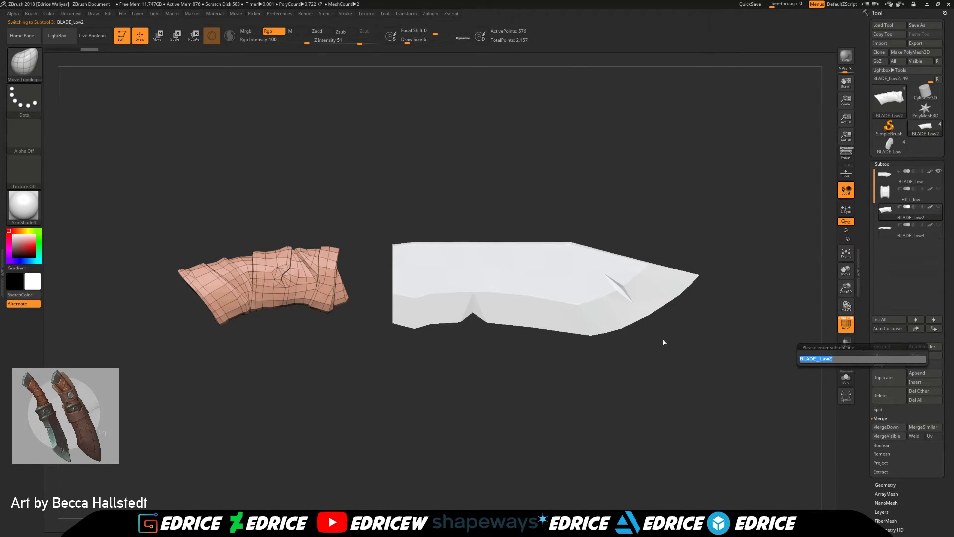
{"action": "type", "text": "LE"}
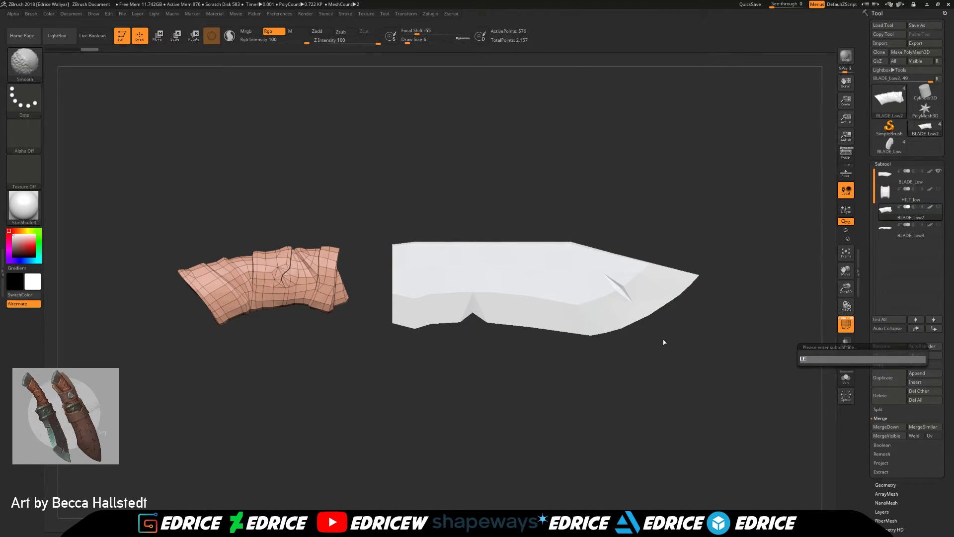
{"action": "type", "text": "ATHER_low"}
{"action": "key", "text": "Return"}
Hide the blade, guard and grip on the BLADE_Low3 subtool, leaving the pommel and collar, and rename it as HILT_low
{"action": "key", "text": "Down"}
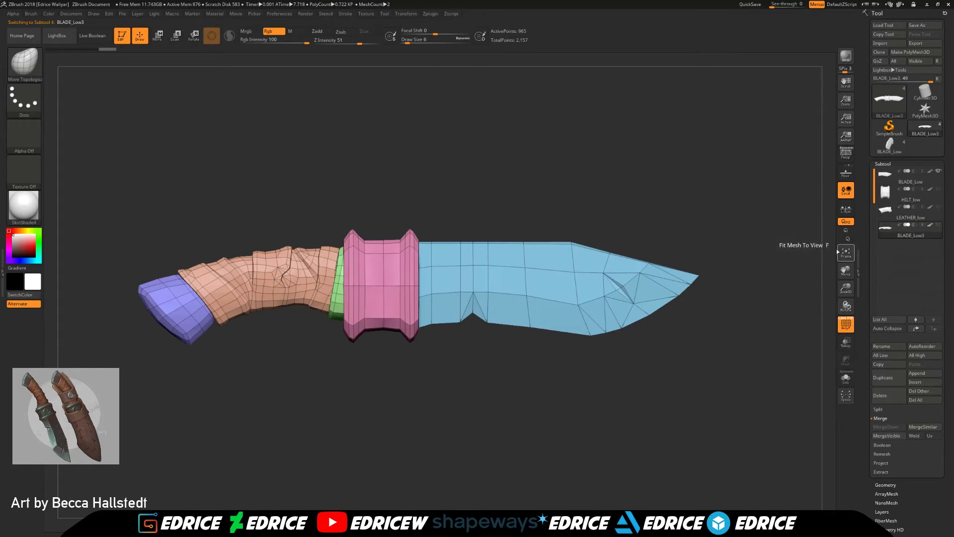
{"action": "left_click", "coordinate": [464, 276], "text": "ctrl+shift"}
{"action": "left_click", "coordinate": [466, 276], "text": "ctrl+shift"}
{"action": "left_click", "coordinate": [347, 285], "text": "ctrl+shift"}
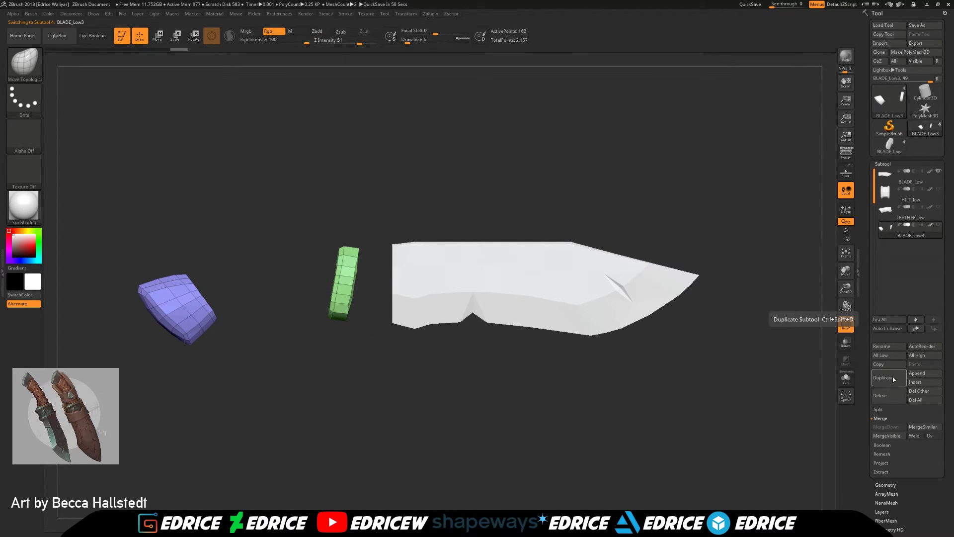
{"action": "left_click", "coordinate": [888, 347]}
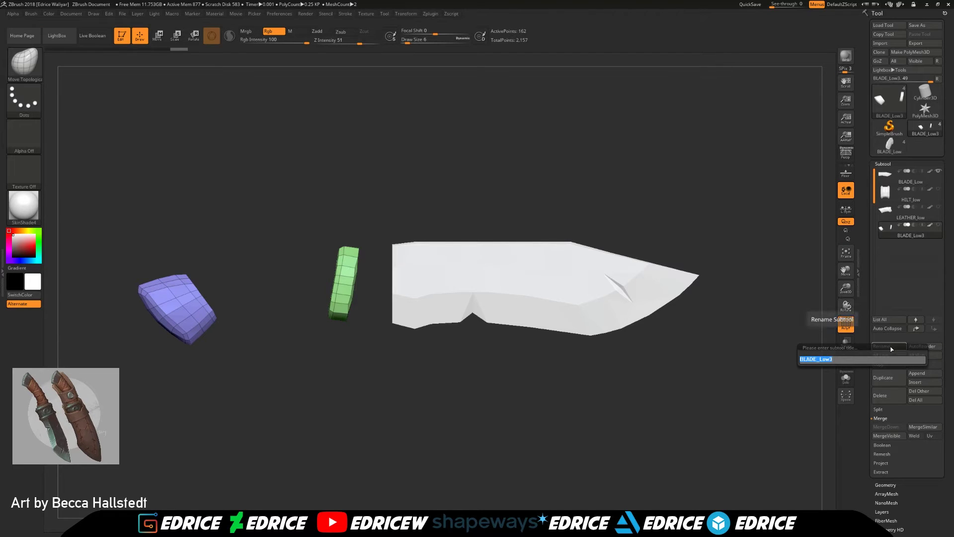
{"action": "type", "text": "HILT_lo"}
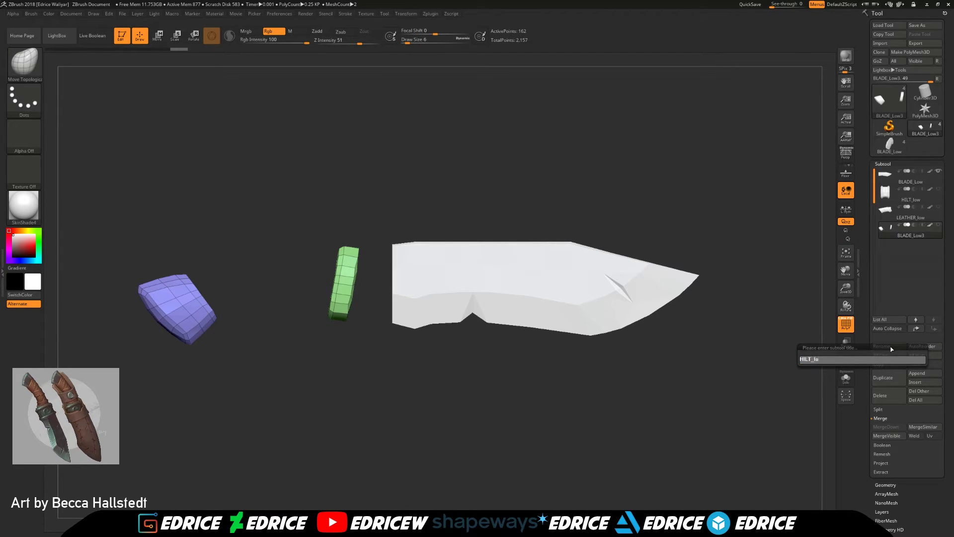
{"action": "type", "text": "w"}
{"action": "key", "text": "Return"}
Rename the guard subtool as HILT_GUARD_low
{"action": "left_click", "coordinate": [899, 192]}
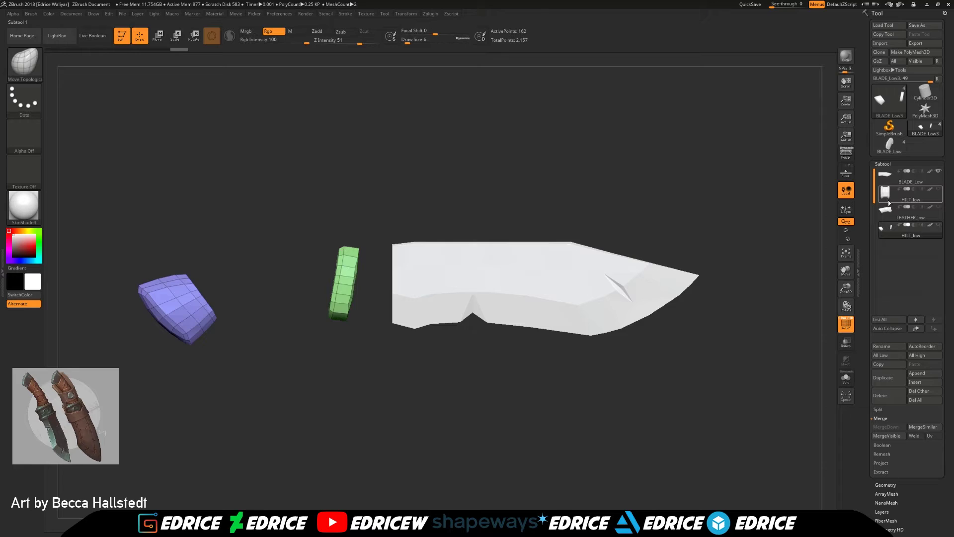
{"action": "left_click", "coordinate": [888, 346]}
{"action": "left_click", "coordinate": [813, 367]}
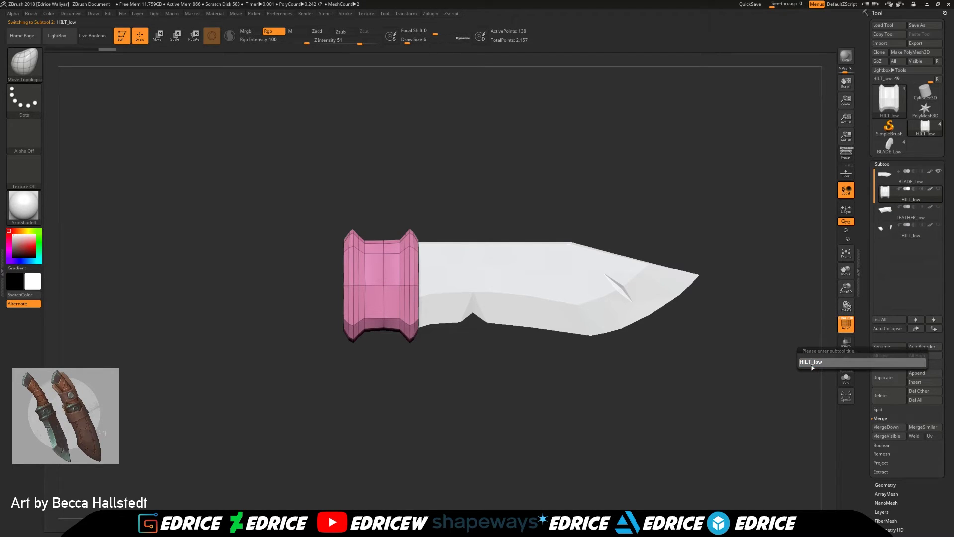
{"action": "type", "text": "G_UARD"}
{"action": "key", "text": "Return"}
Save the separated low-poly knife over the existing BLADE_Low.ZTL file
{"action": "left_click", "coordinate": [924, 25]}
{"action": "left_click", "coordinate": [574, 313]}
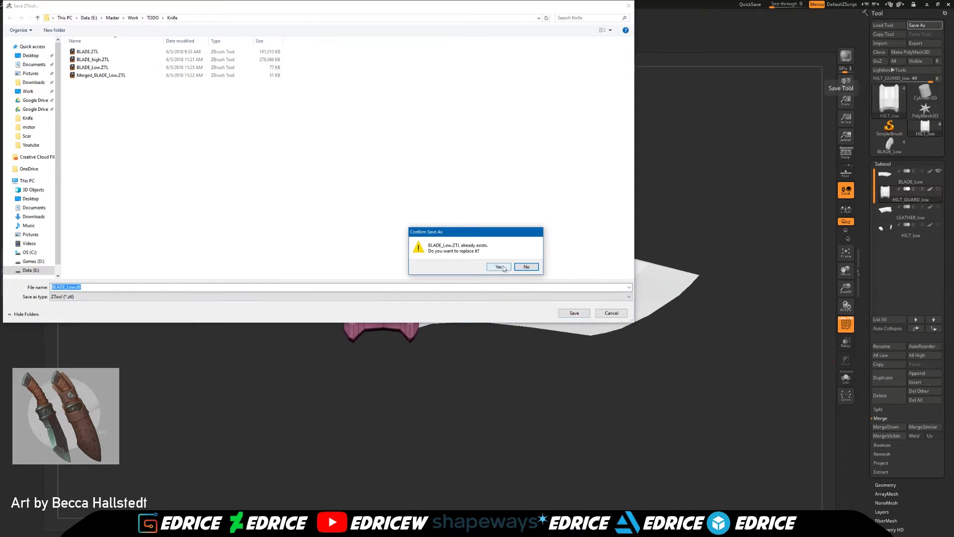
{"action": "left_click", "coordinate": [498, 271]}
Switch to the PolyMesh3D star and load the BLADE_high.ZTL tool
{"action": "left_click", "coordinate": [925, 110]}
{"action": "left_click", "coordinate": [883, 25]}
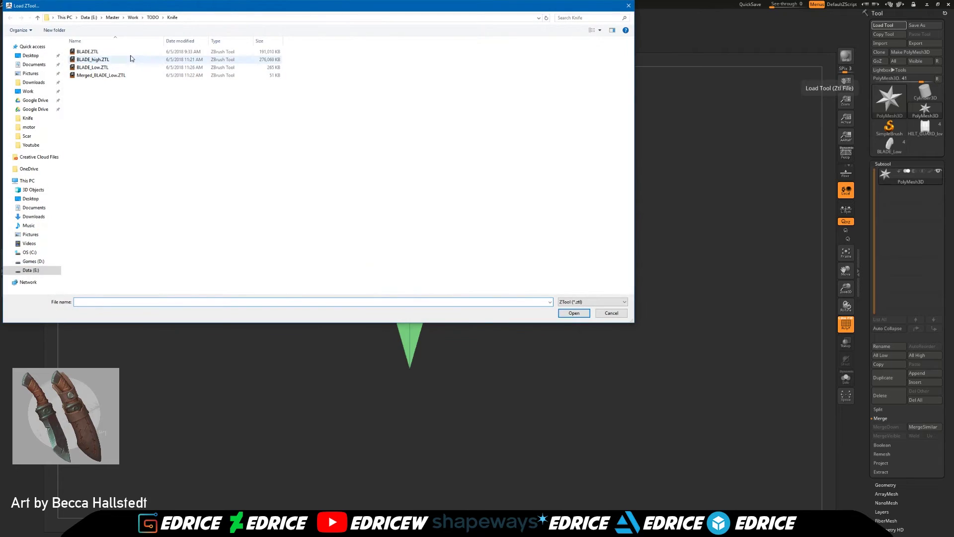
{"action": "double_click", "coordinate": [124, 59]}
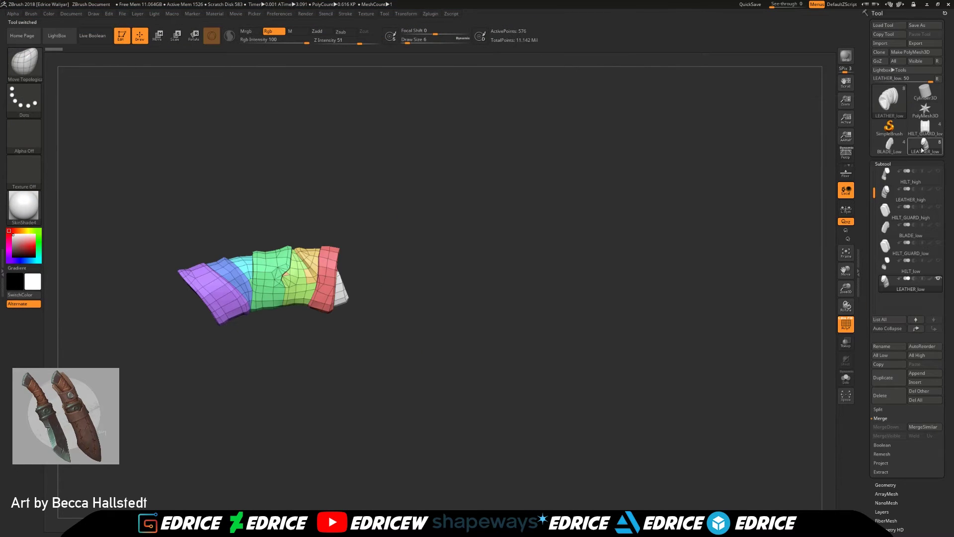
Delete the BLADE_low, HILT_GUARD_low and HILT_low subtools from the loaded high-poly tool
{"action": "mouse_move", "coordinate": [930, 132]}
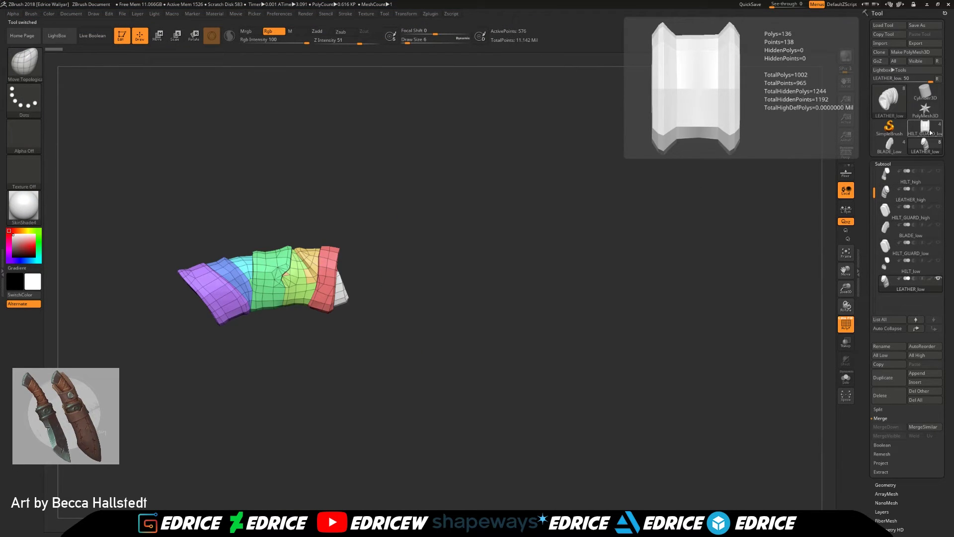
{"action": "left_click", "coordinate": [886, 234]}
{"action": "left_click", "coordinate": [889, 397]}
{"action": "left_click", "coordinate": [890, 401]}
{"action": "left_click", "coordinate": [889, 401]}
{"action": "left_click", "coordinate": [821, 408]}
{"action": "left_click", "coordinate": [889, 400]}
{"action": "left_click", "coordinate": [821, 408]}
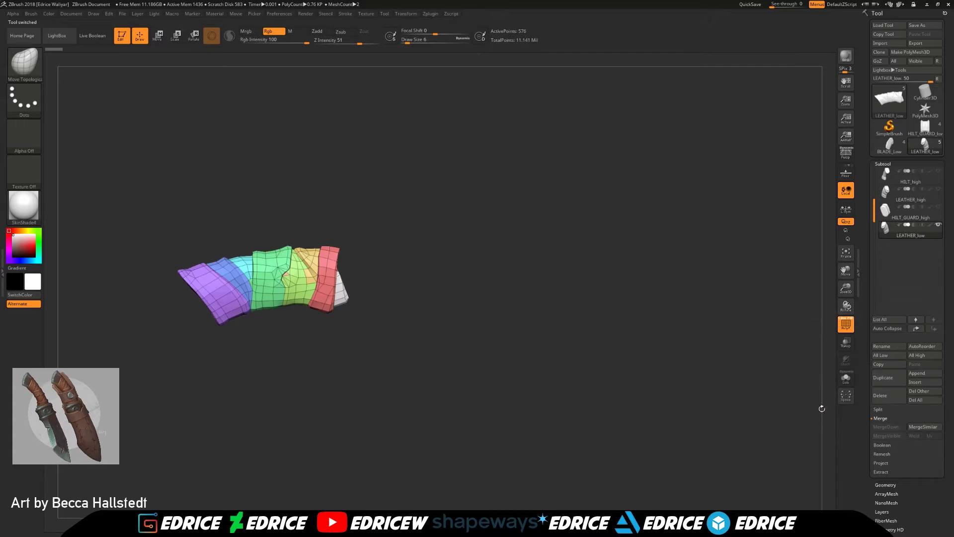
Delete the LEATHER_low subtool from the high-poly tool
{"action": "left_click", "coordinate": [890, 401]}
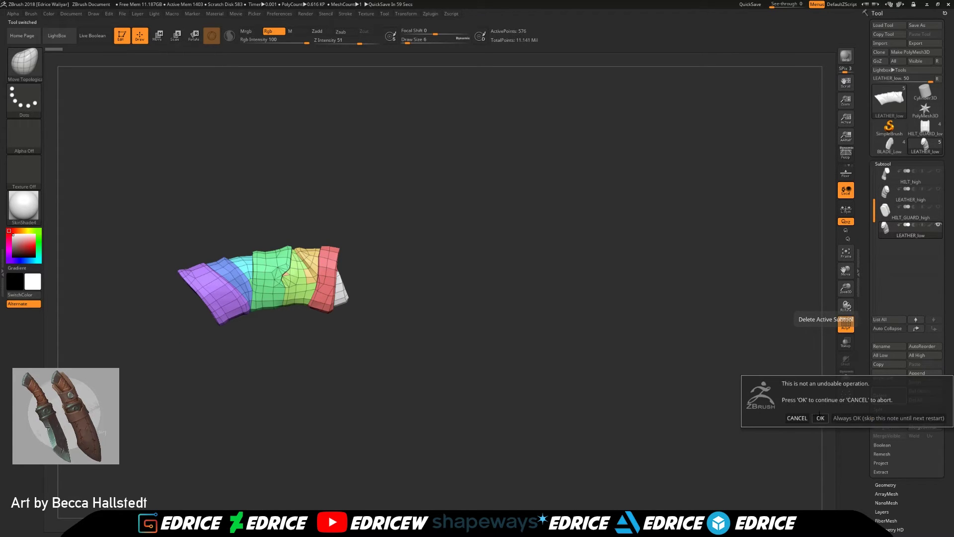
{"action": "left_click", "coordinate": [820, 418]}
{"action": "left_click_drag", "start_coordinate": [873, 211], "coordinate": [873, 164]}
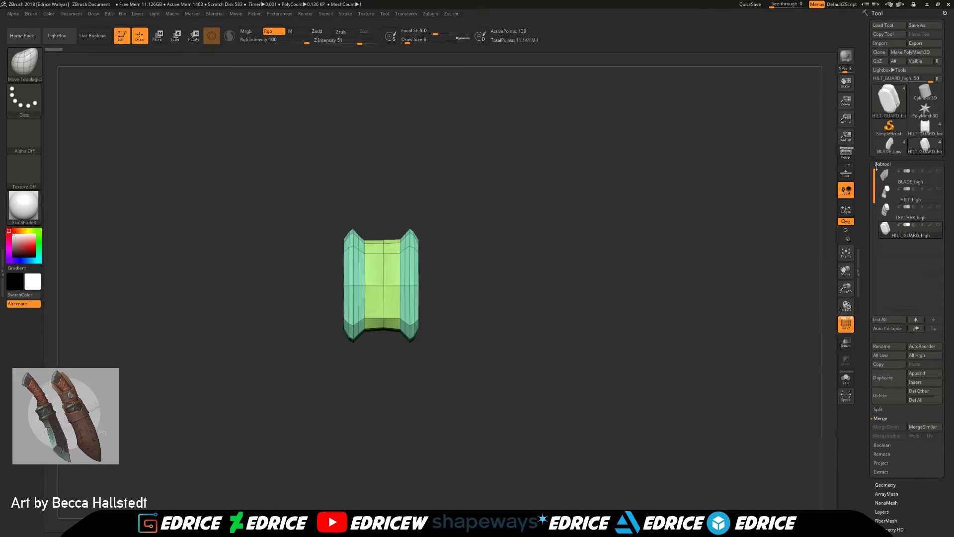
Raise all high-poly subtools to their highest subdivision level and turn off the polygroup wireframe display
{"action": "mouse_move", "coordinate": [890, 182]}
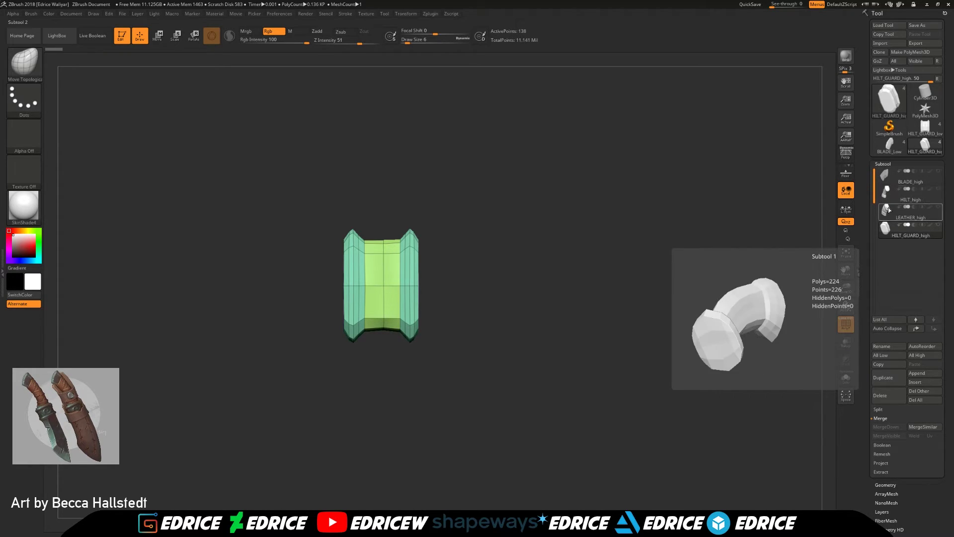
{"action": "left_click", "coordinate": [925, 356]}
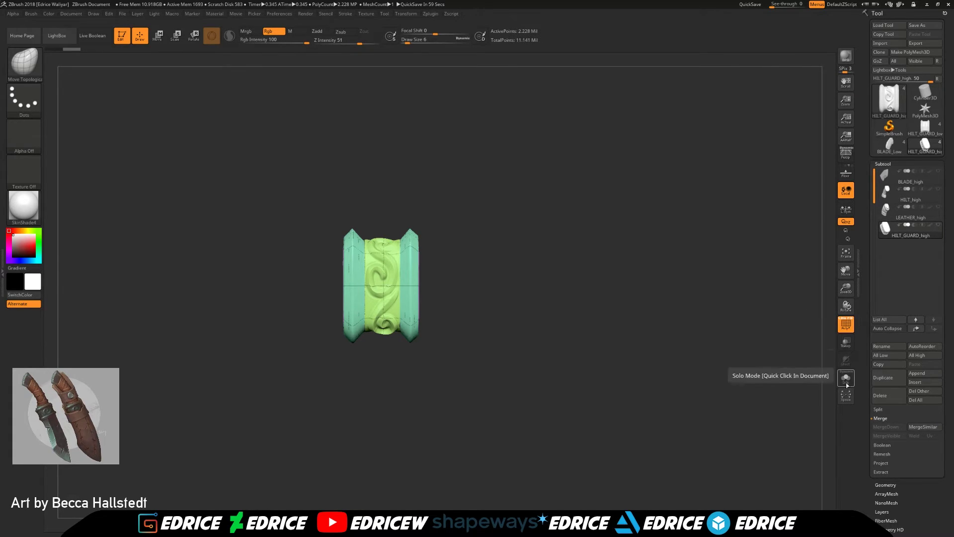
{"action": "left_click", "coordinate": [850, 330]}
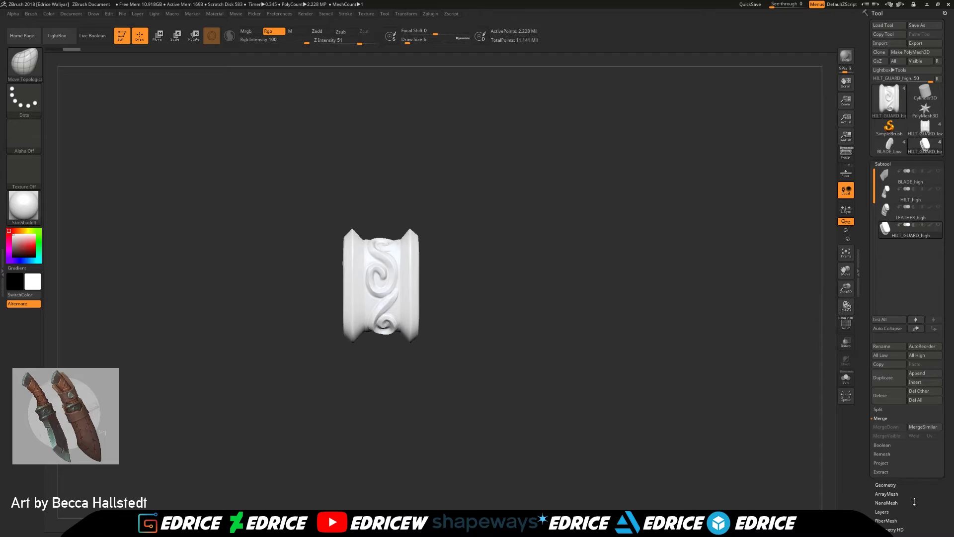
Inspect the polygroup options of the BLADE_high, HILT_high, LEATHER_high and HILT_GUARD_high subtools one after another
{"action": "left_click_drag", "start_coordinate": [906, 522], "coordinate": [914, 209]}
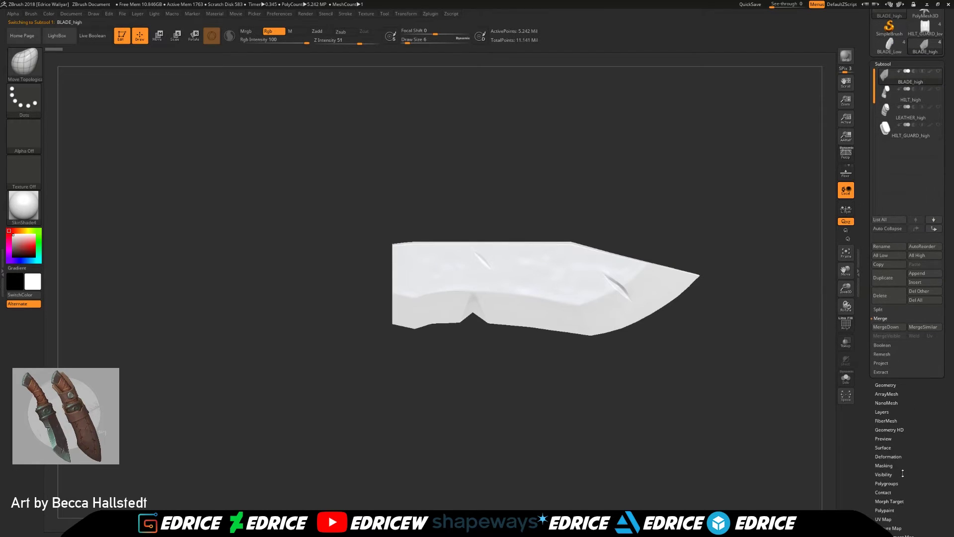
{"action": "left_click", "coordinate": [886, 171]}
{"action": "left_click", "coordinate": [883, 64]}
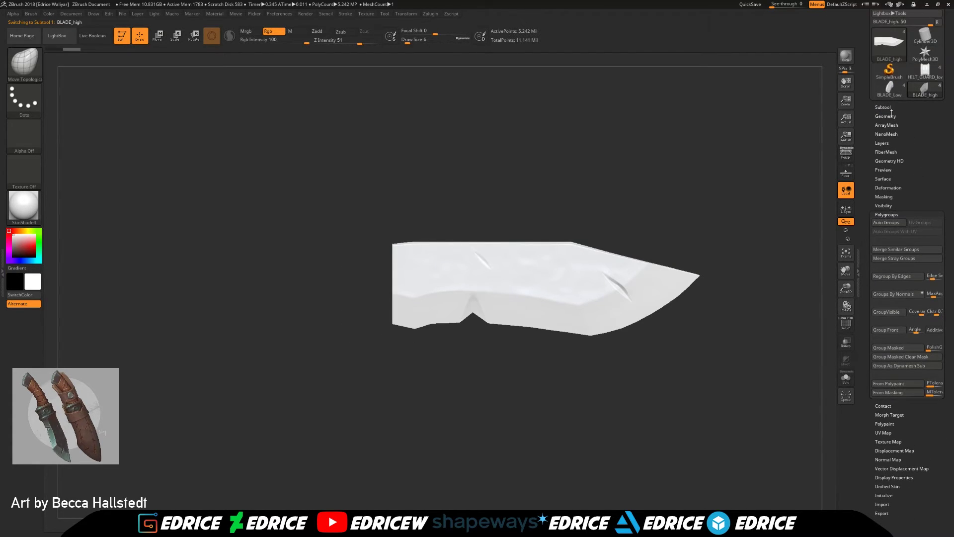
{"action": "left_click", "coordinate": [910, 47]}
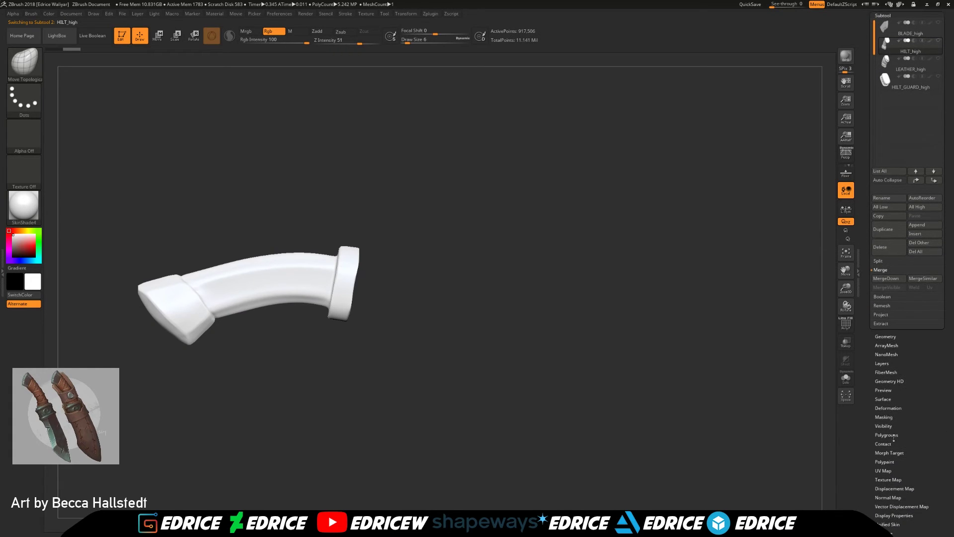
{"action": "left_click", "coordinate": [889, 435]}
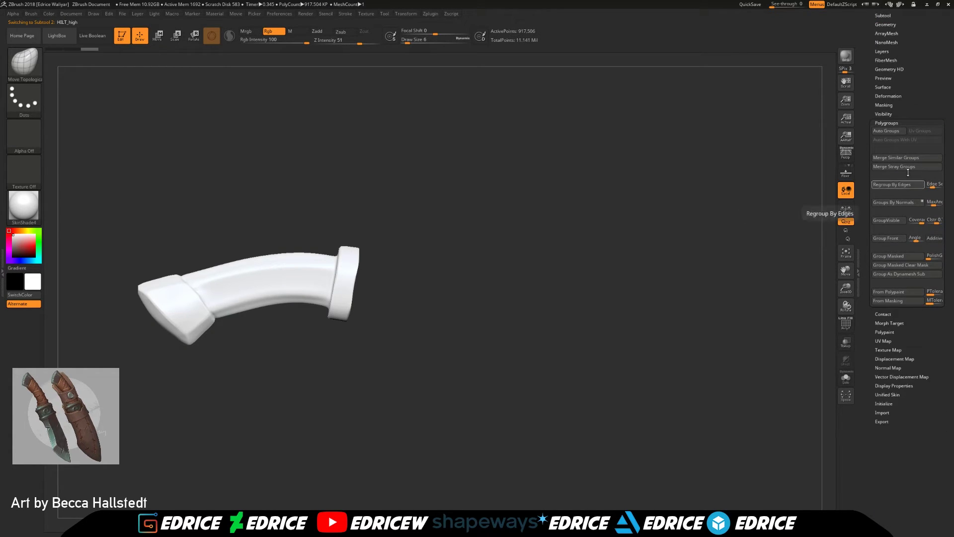
{"action": "left_click_drag", "start_coordinate": [904, 193], "coordinate": [905, 348]}
{"action": "left_click", "coordinate": [892, 173]}
{"action": "left_click", "coordinate": [882, 164]}
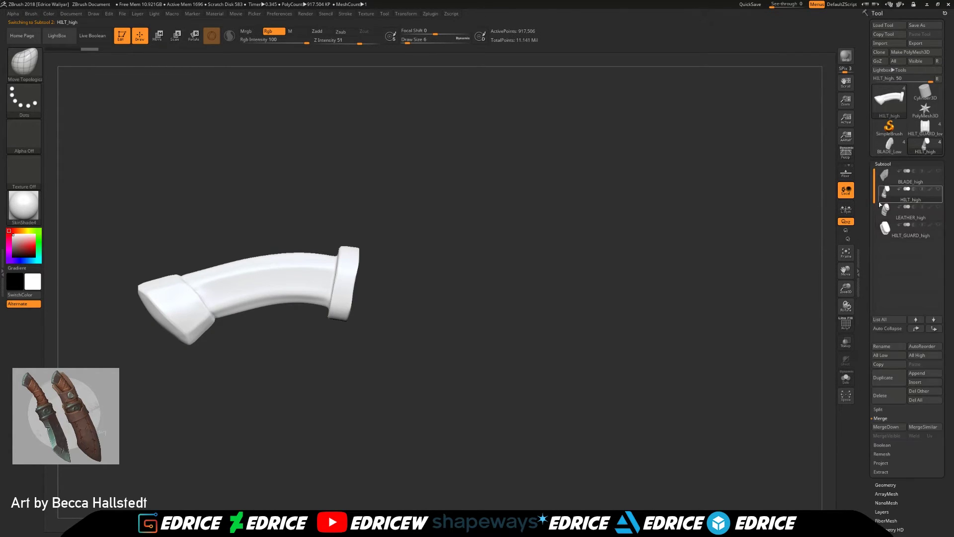
{"action": "left_click", "coordinate": [902, 209]}
{"action": "left_click", "coordinate": [886, 475]}
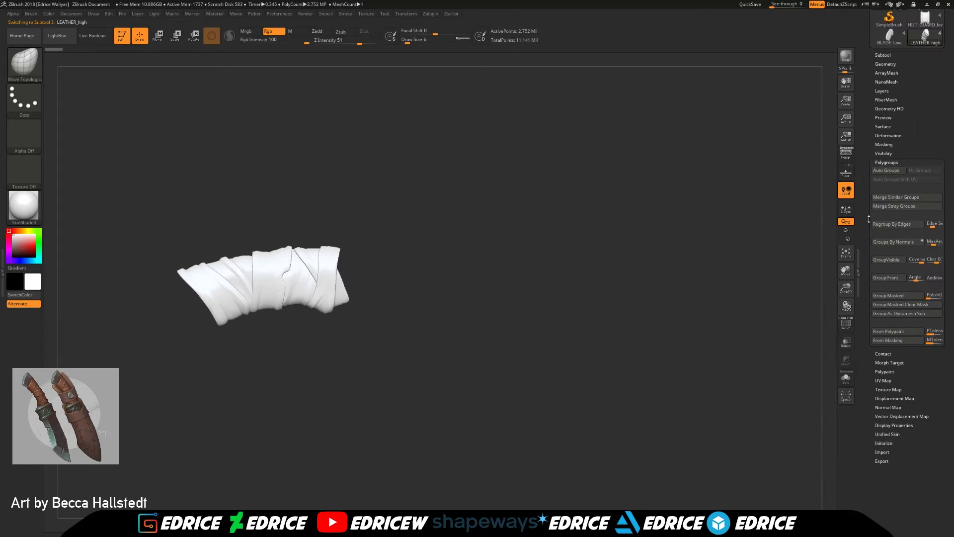
{"action": "left_click", "coordinate": [882, 54]}
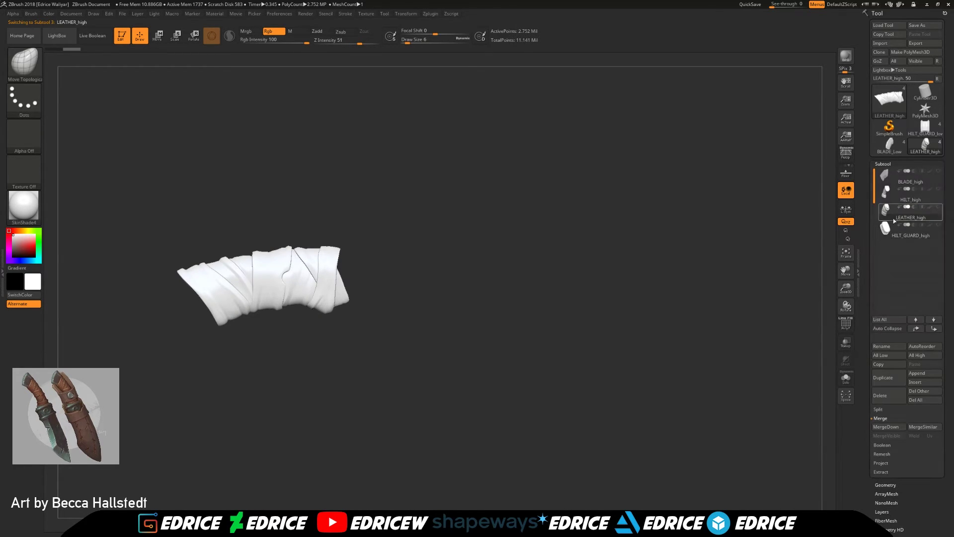
{"action": "left_click", "coordinate": [909, 233]}
{"action": "left_click", "coordinate": [887, 459]}
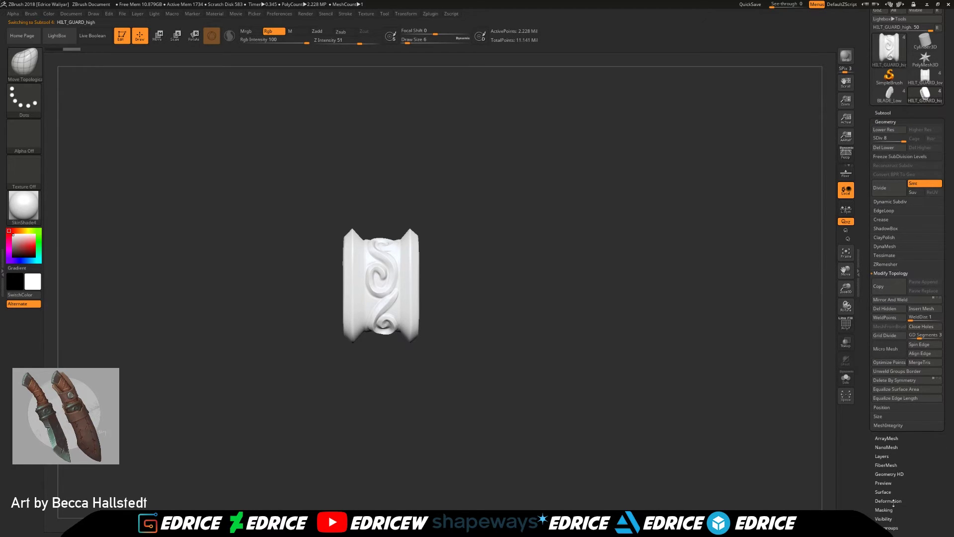
{"action": "left_click", "coordinate": [888, 527]}
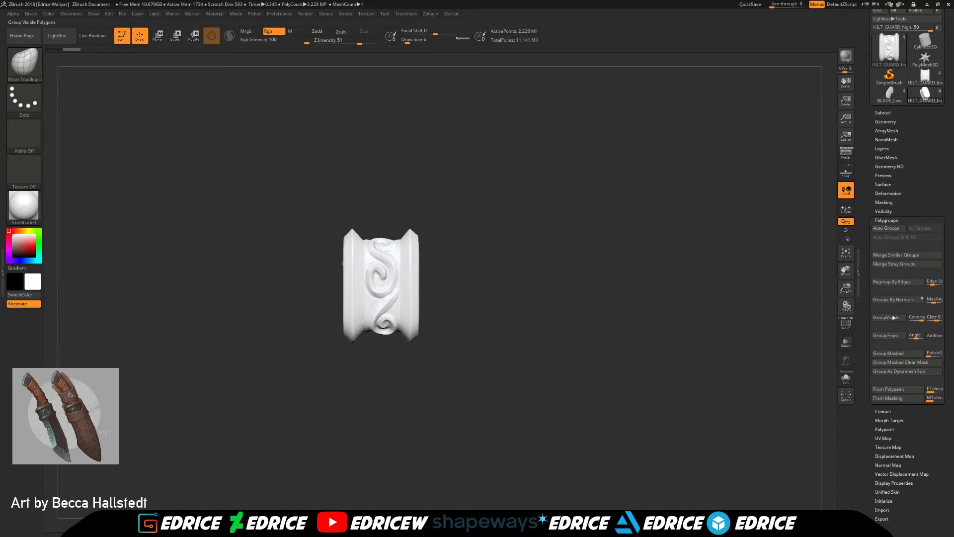
{"action": "left_click", "coordinate": [883, 113]}
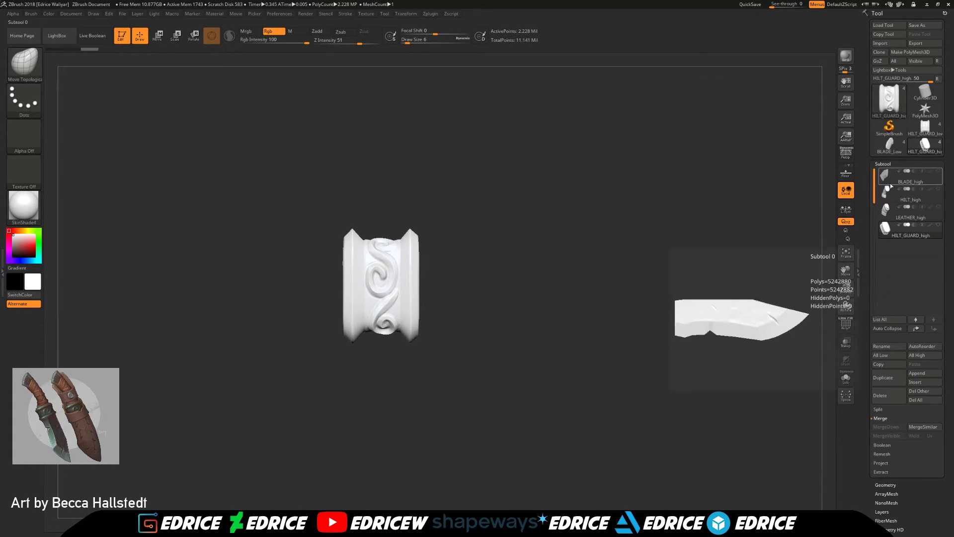
Make the BLADE_high, HILT_high and LEATHER_high subtools visible and save the complete high-poly knife as a tool file
{"action": "left_click", "coordinate": [938, 171]}
{"action": "left_click", "coordinate": [938, 189]}
{"action": "left_click", "coordinate": [938, 206]}
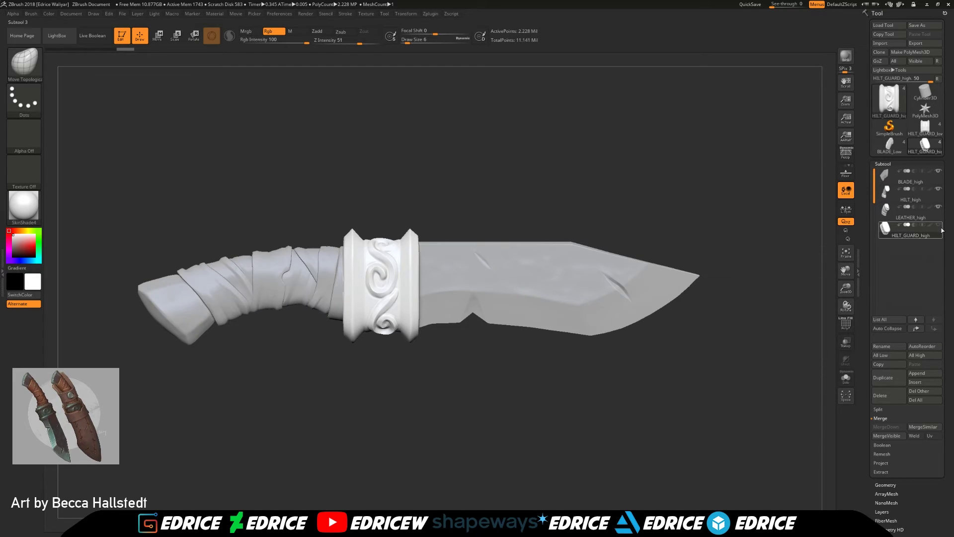
{"action": "left_click", "coordinate": [916, 25]}
{"action": "left_click", "coordinate": [573, 312]}
{"action": "left_click", "coordinate": [493, 269]}
Select BLADE_high and export all high-poly subtools with smoothed normals as BLADE_high.fbx in the Knife folder
{"action": "left_click", "coordinate": [909, 175]}
{"action": "left_click", "coordinate": [122, 14]}
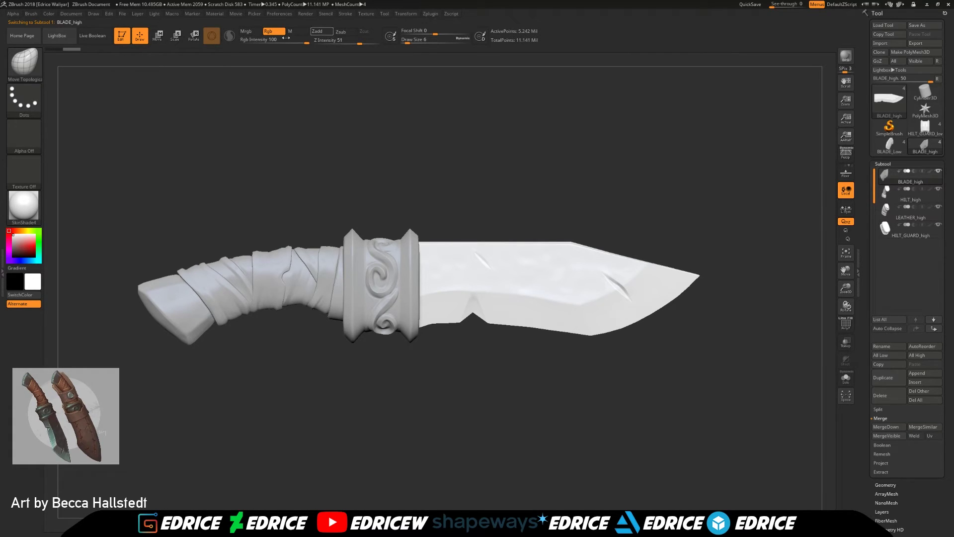
{"action": "left_click", "coordinate": [122, 14]}
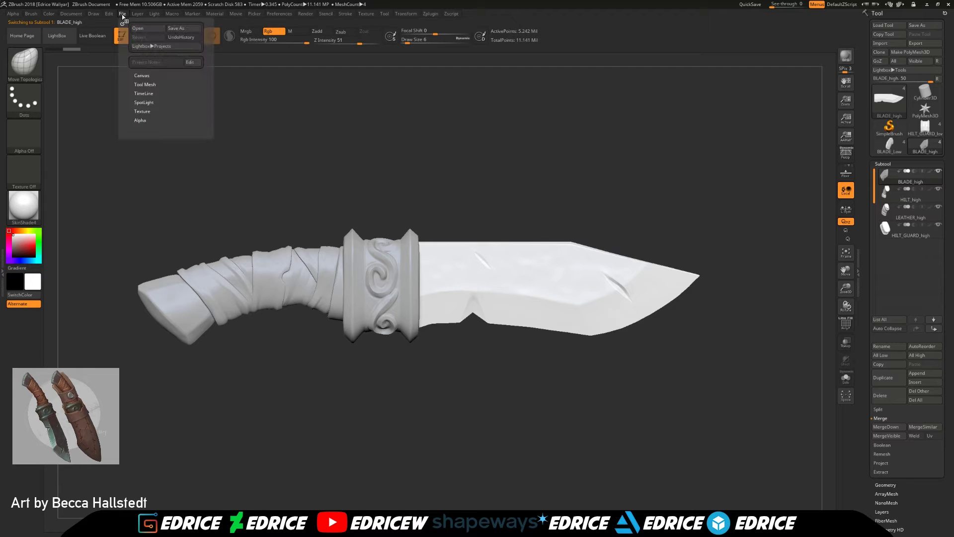
{"action": "left_click", "coordinate": [451, 14]}
{"action": "left_click", "coordinate": [430, 14]}
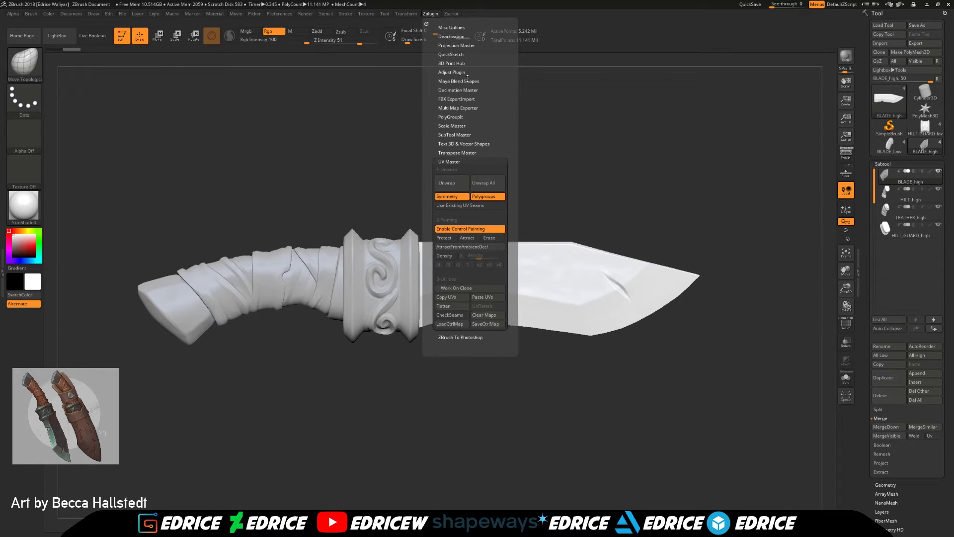
{"action": "left_click", "coordinate": [461, 99]}
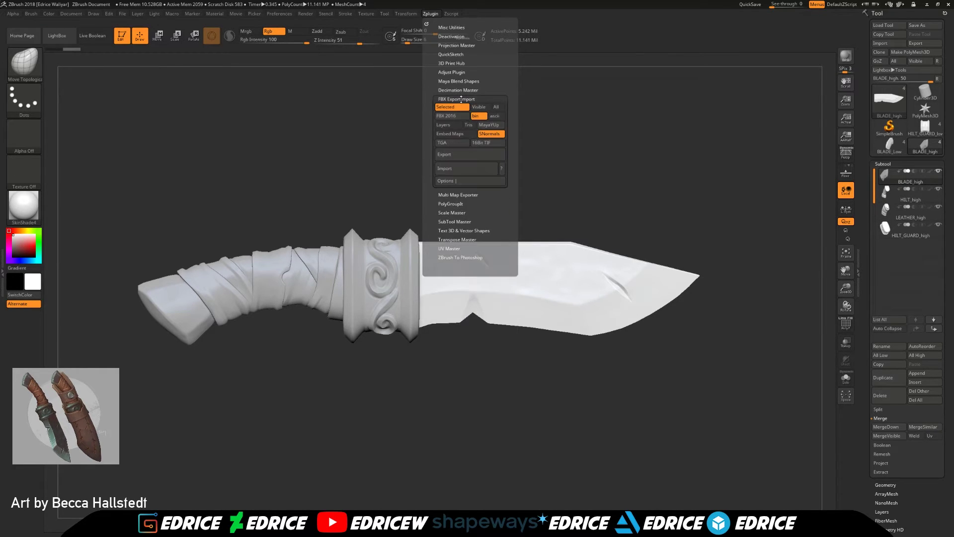
{"action": "left_click", "coordinate": [496, 108]}
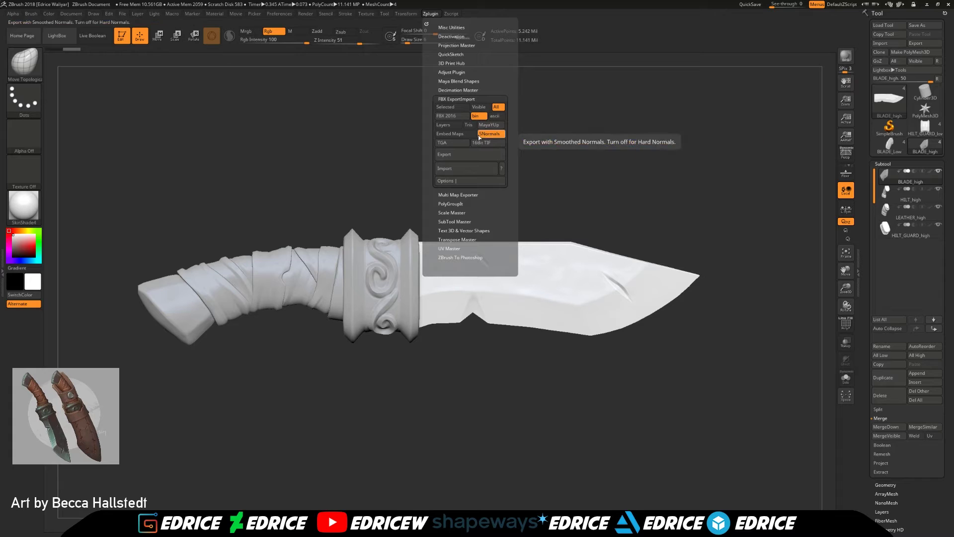
{"action": "left_click", "coordinate": [473, 158]}
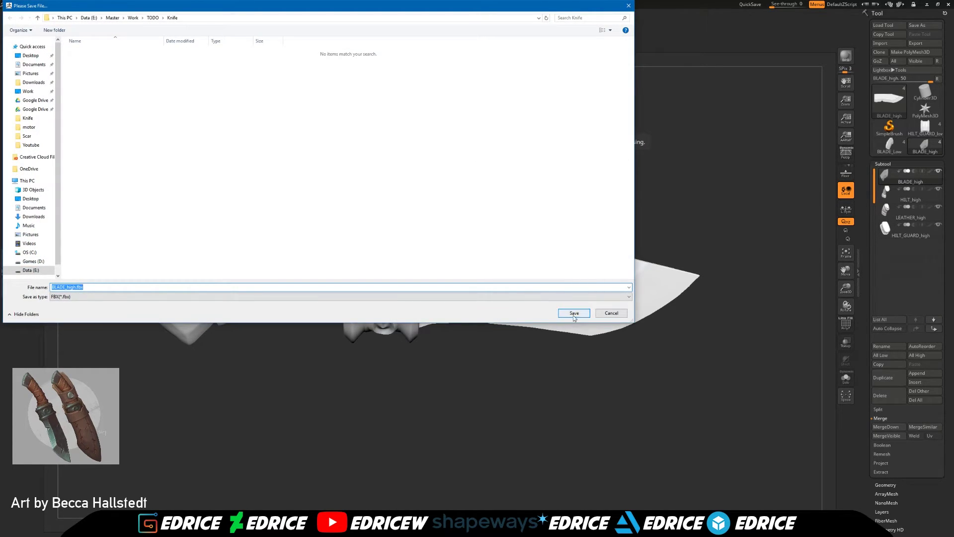
{"action": "left_click", "coordinate": [574, 316]}
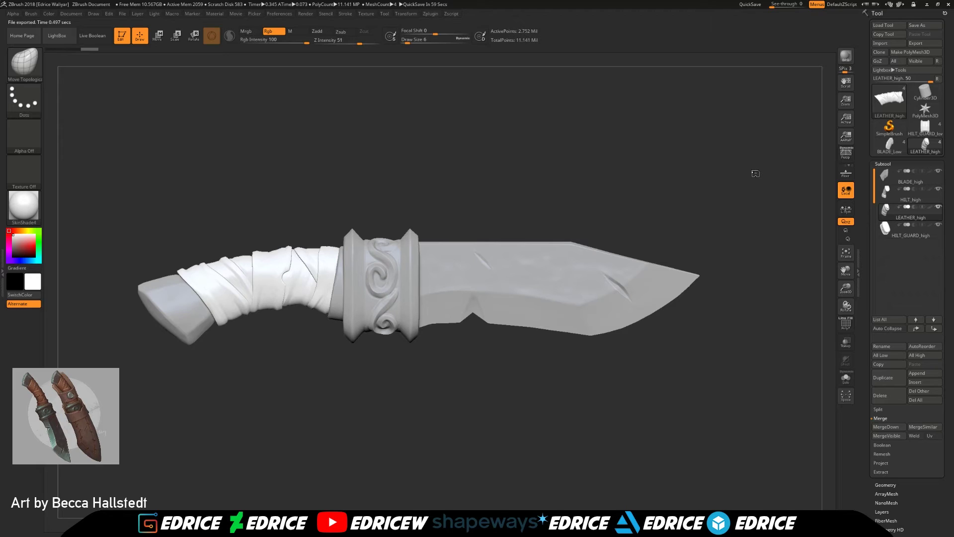
{"action": "key", "text": "Down"}
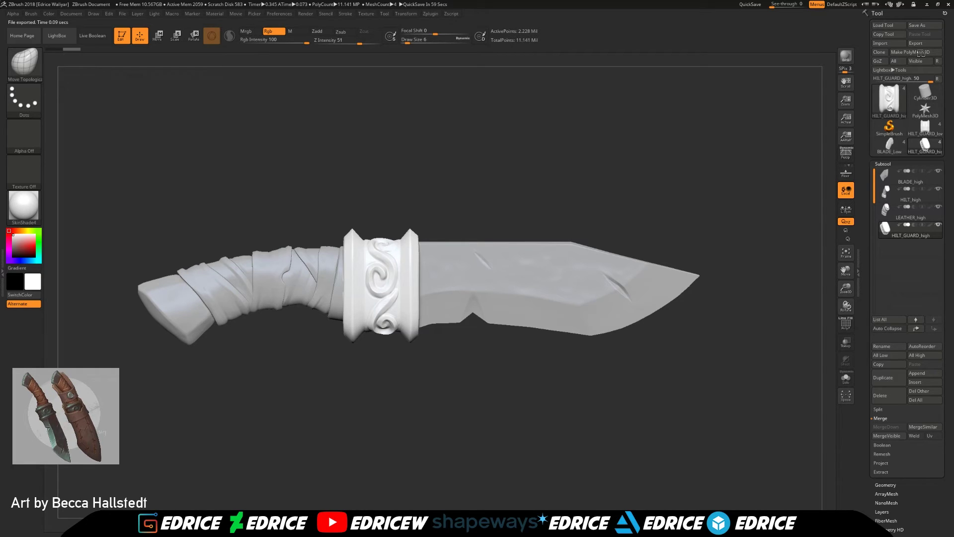
{"action": "key", "text": "Down"}
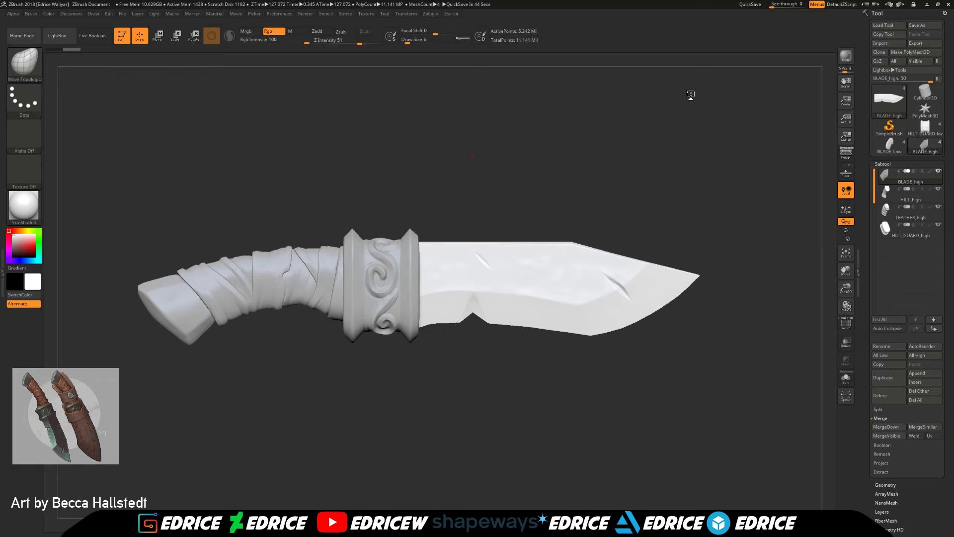
Switch to the low-poly knife tool and make all of its subtools visible
{"action": "left_click", "coordinate": [922, 129]}
{"action": "mouse_move", "coordinate": [915, 131]}
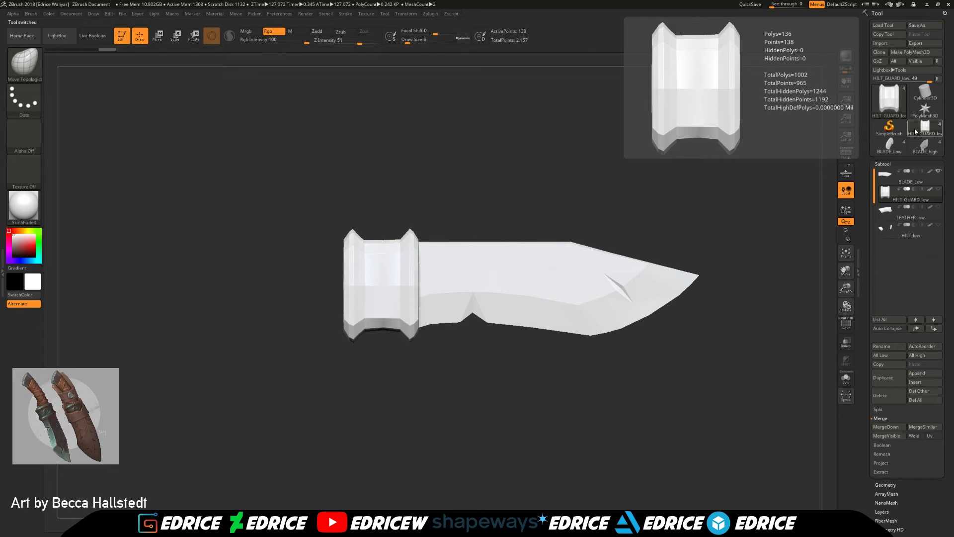
{"action": "left_click", "coordinate": [938, 189], "text": "shift"}
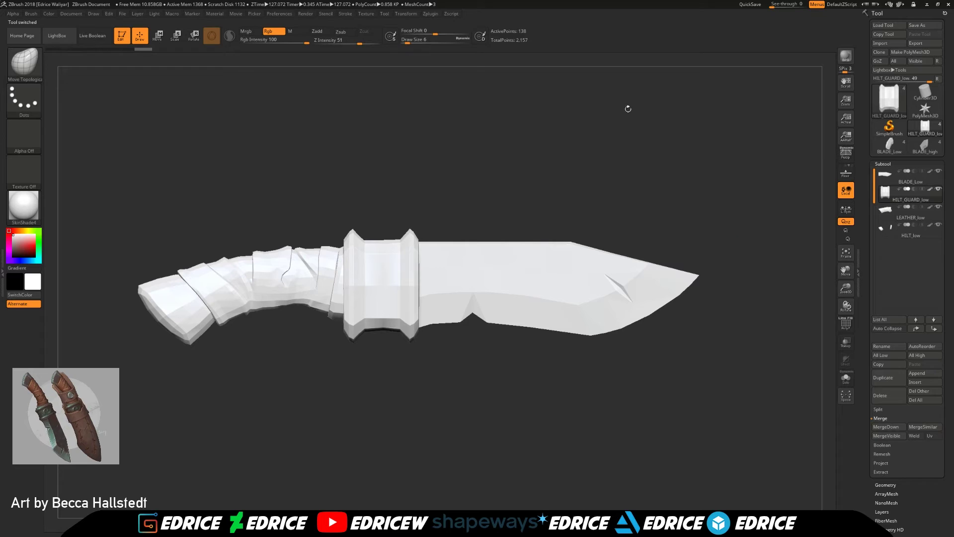
{"action": "left_click", "coordinate": [430, 14]}
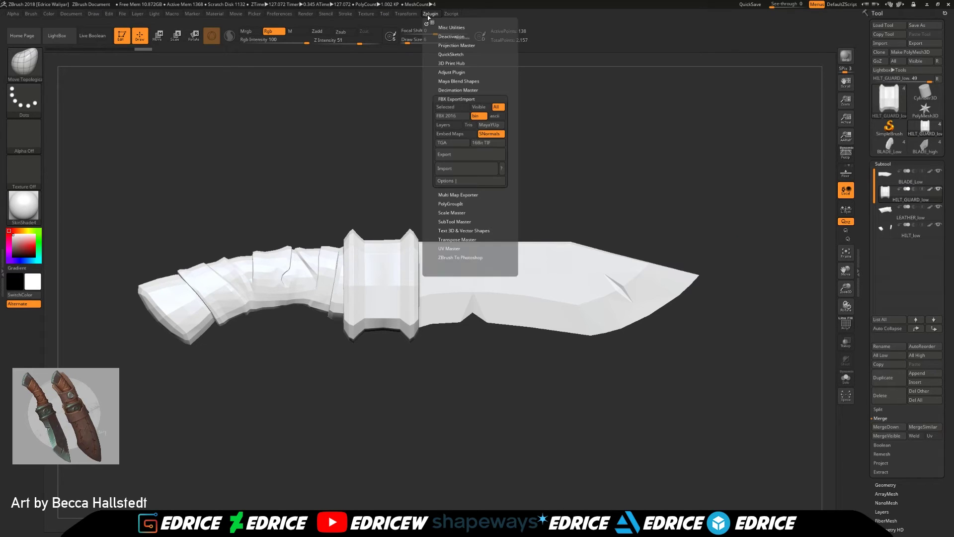
{"action": "left_click", "coordinate": [472, 155]}
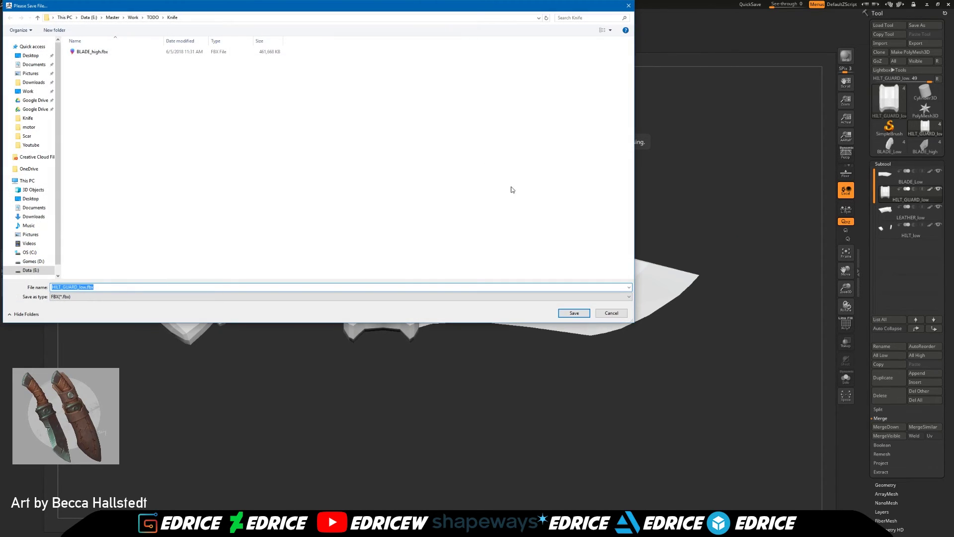
{"action": "left_click", "coordinate": [616, 313]}
Make BLADE_Low the active subtool of the low-poly knife
{"action": "left_click", "coordinate": [887, 180]}
{"action": "left_click", "coordinate": [385, 14]}
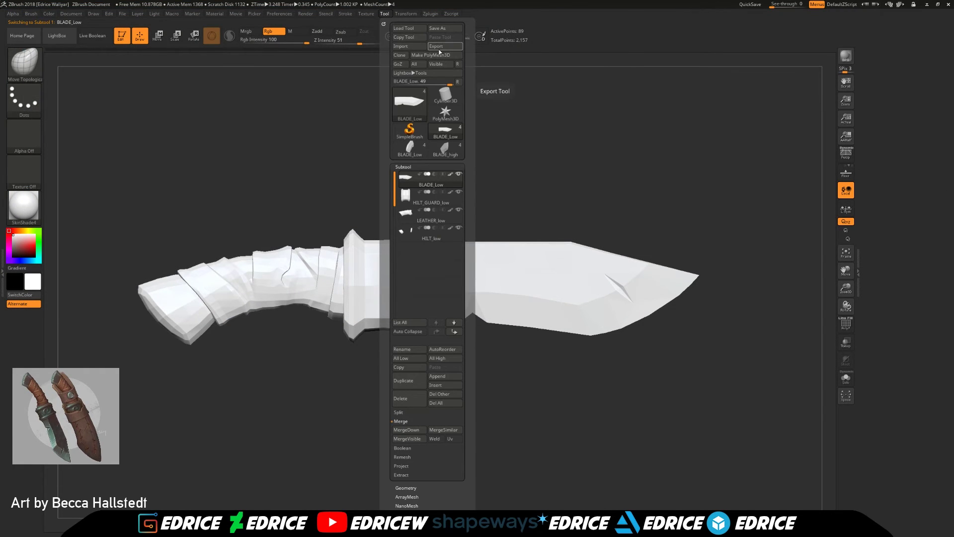
{"action": "left_click", "coordinate": [439, 48]}
{"action": "left_click", "coordinate": [611, 313]}
Export all subtools of the low-poly knife to an FBX file, keeping the proposed file name
{"action": "left_click", "coordinate": [430, 13]}
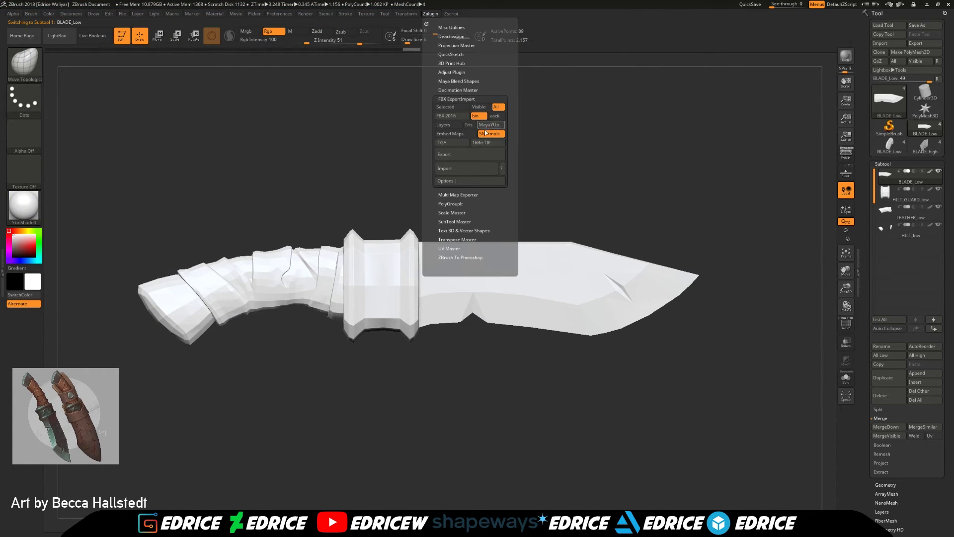
{"action": "left_click", "coordinate": [470, 154]}
{"action": "left_click", "coordinate": [580, 314]}
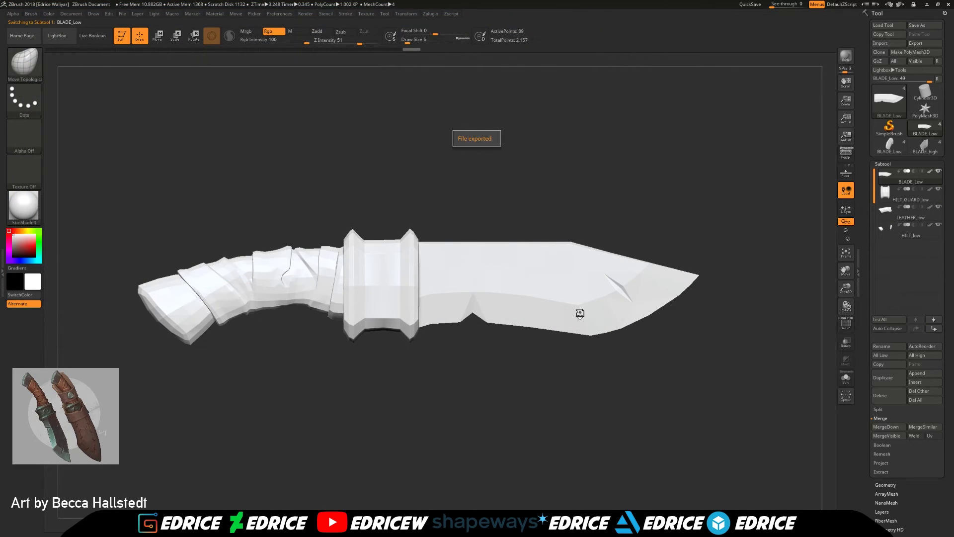
Switch to the high-poly knife tool and pre-process its required subtools with Decimation Master
{"action": "left_click", "coordinate": [924, 145]}
{"action": "left_click", "coordinate": [431, 14]}
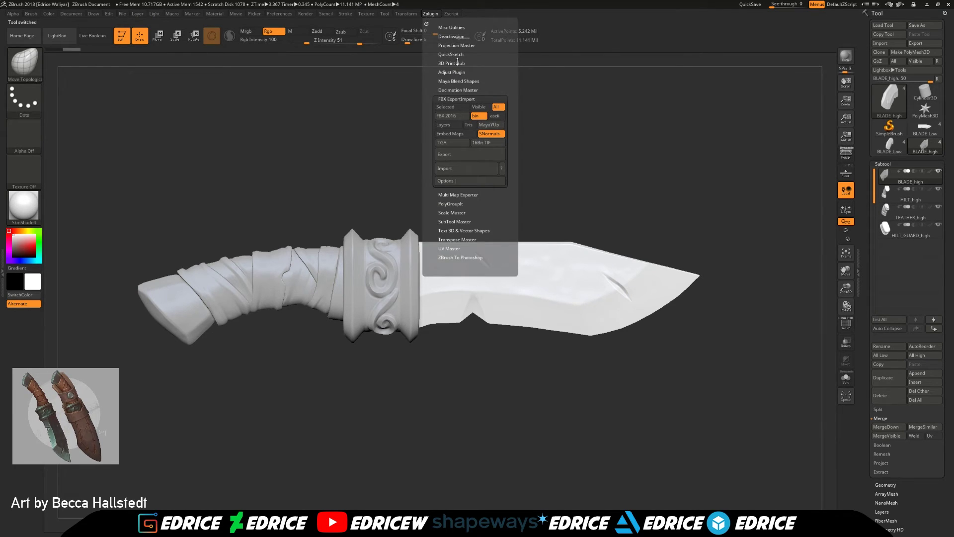
{"action": "left_click", "coordinate": [460, 90]}
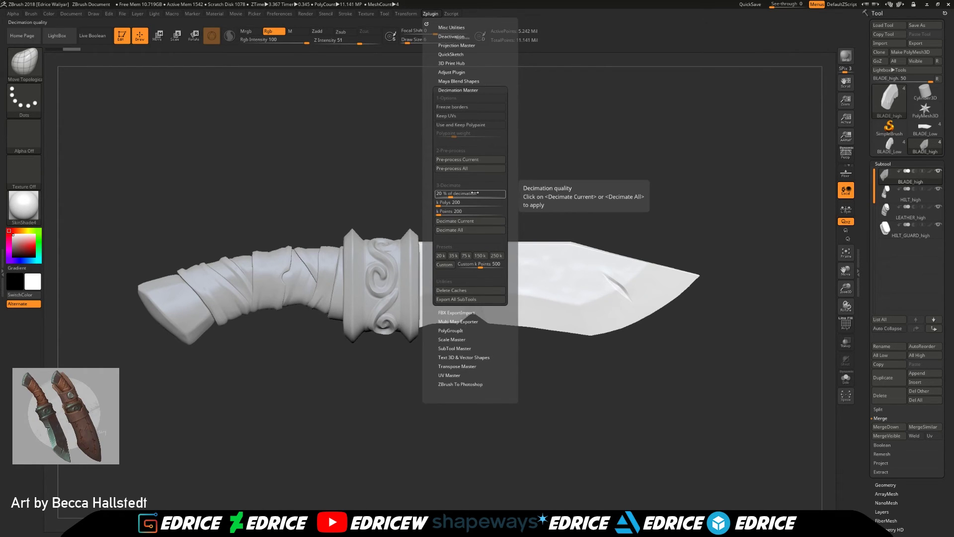
{"action": "left_click", "coordinate": [475, 230]}
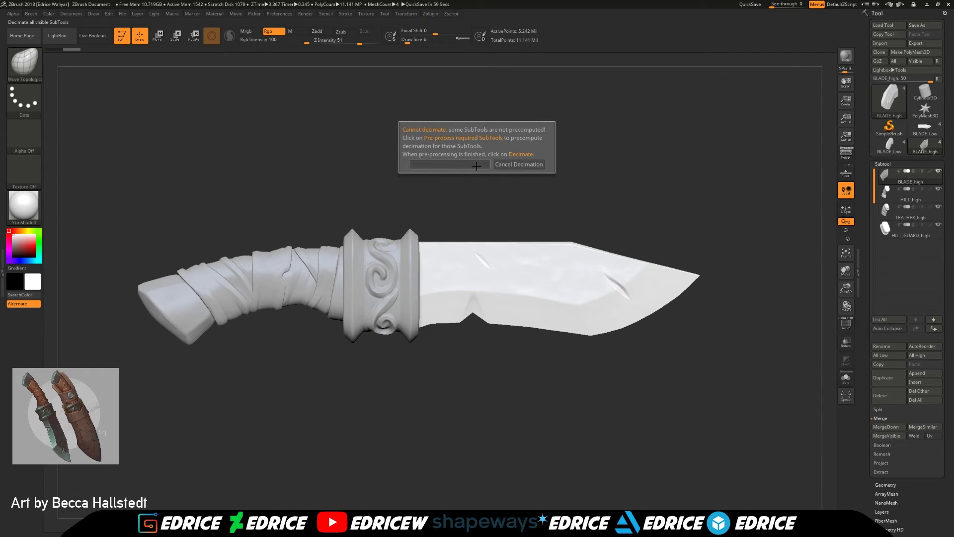
{"action": "left_click", "coordinate": [475, 166]}
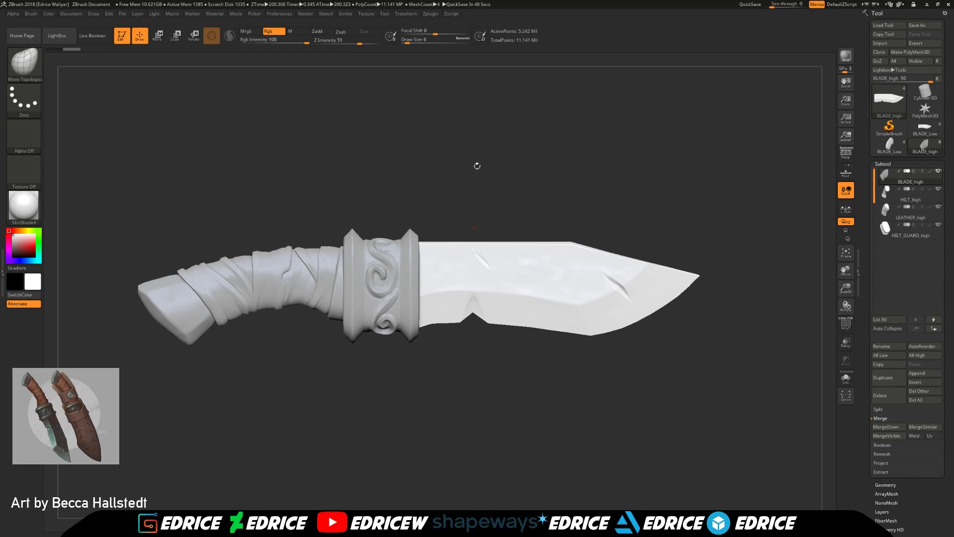
Decimate all subtools of the high-poly knife at 20% of decimation
{"action": "left_click", "coordinate": [415, 14]}
{"action": "left_click", "coordinate": [430, 13]}
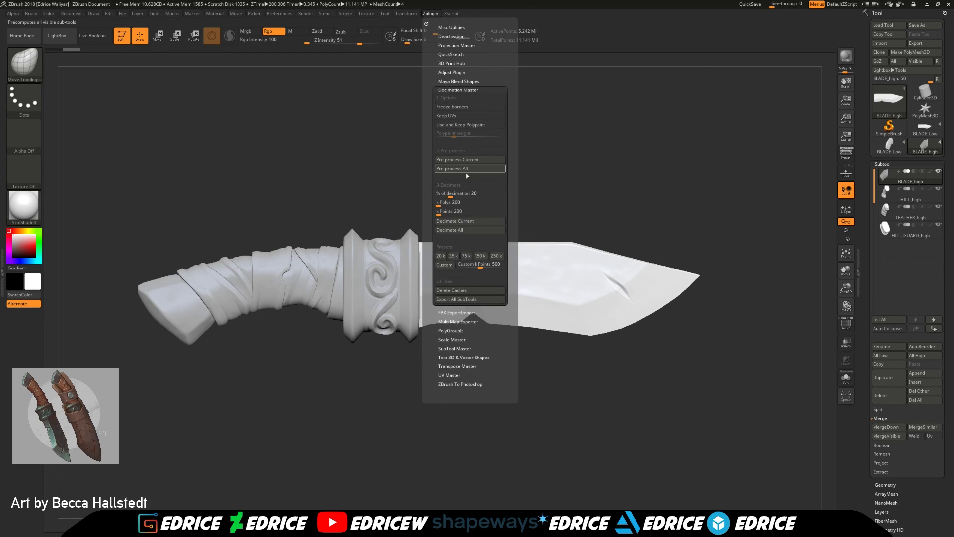
{"action": "left_click", "coordinate": [463, 231]}
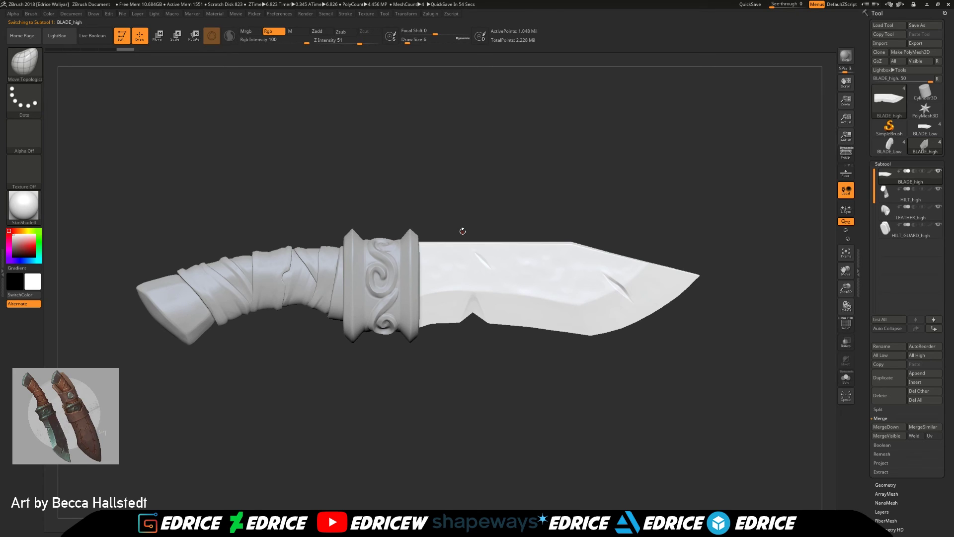
Export all decimated high-poly subtools as FBX to the Knife folder, overwriting the existing BLADE_high.fbx
{"action": "left_click_drag", "start_coordinate": [525, 195], "coordinate": [477, 124]}
{"action": "left_click", "coordinate": [435, 16]}
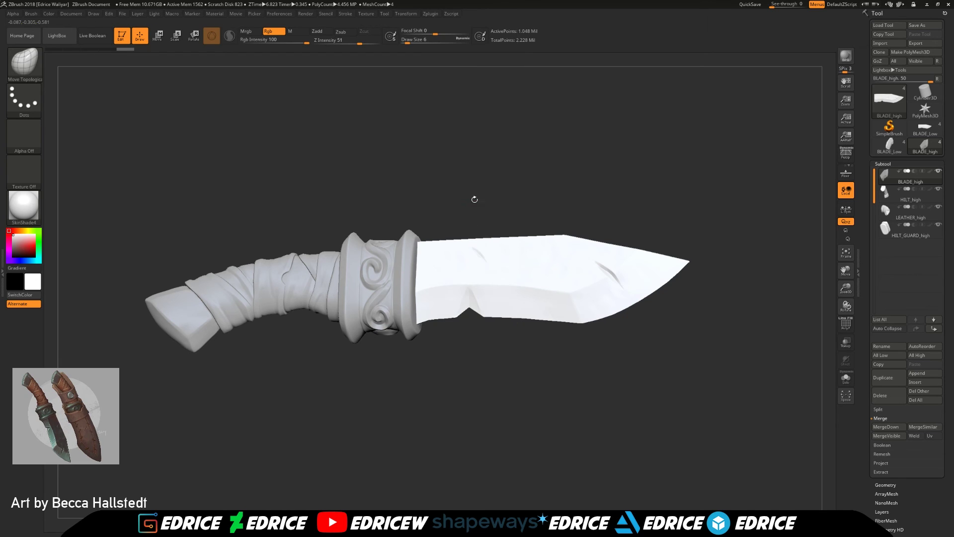
{"action": "left_click", "coordinate": [432, 13]}
{"action": "left_click", "coordinate": [472, 156]}
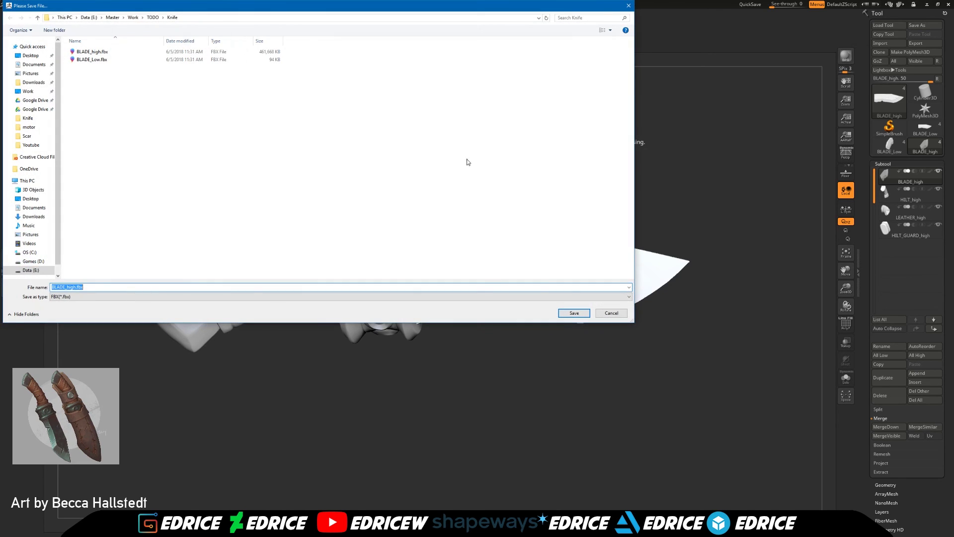
{"action": "left_click", "coordinate": [574, 312]}
{"action": "left_click", "coordinate": [500, 267]}
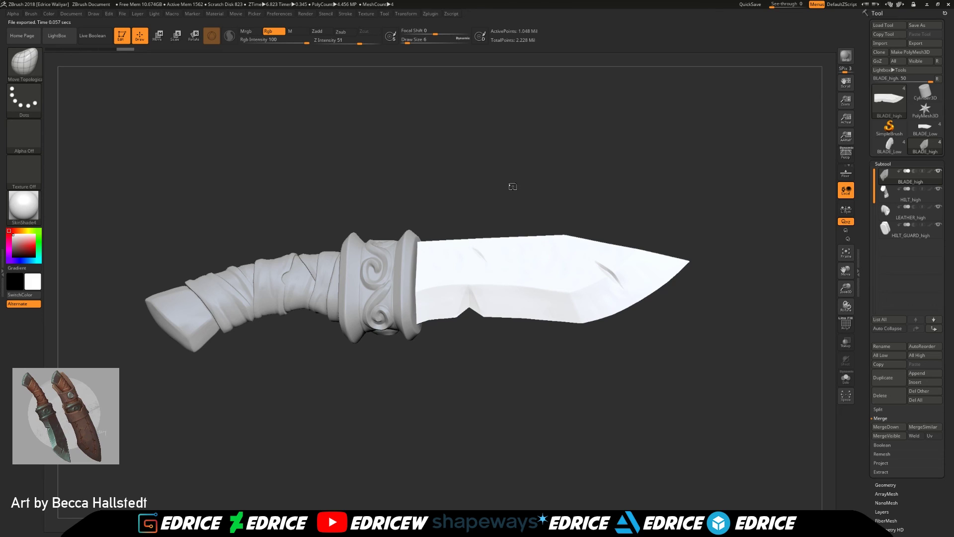
{"action": "key", "text": "alt+Down"}
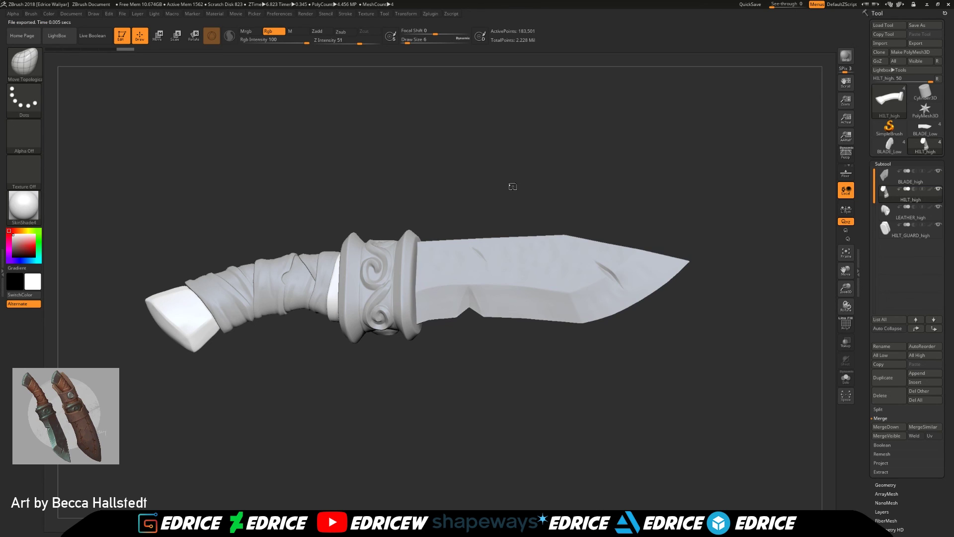
{"action": "key", "text": "alt+Down"}
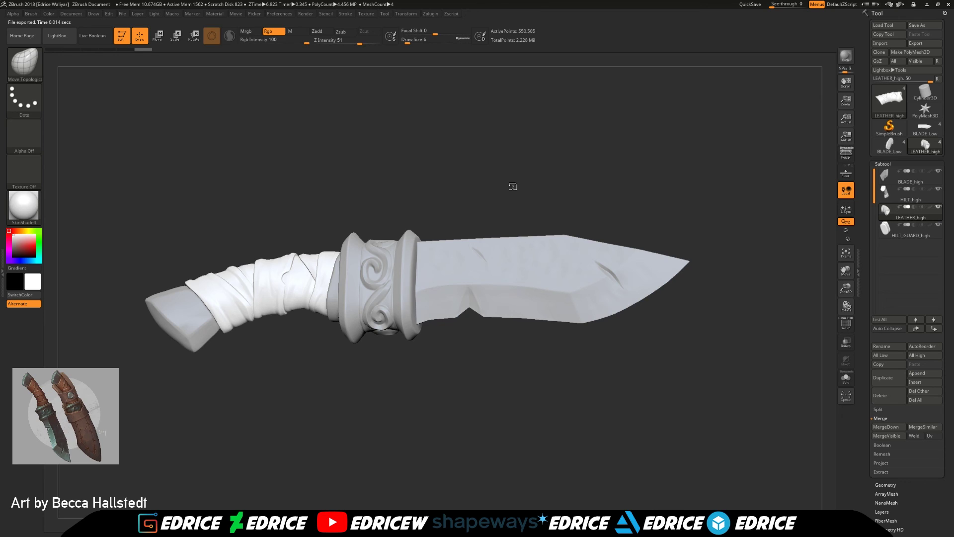
{"action": "key", "text": "alt+Down"}
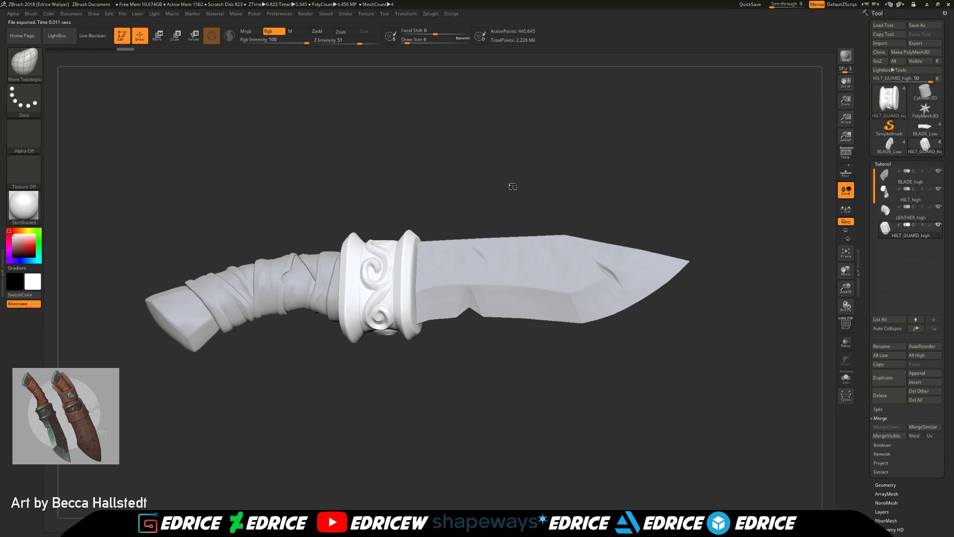
{"action": "key", "text": "alt+Down"}
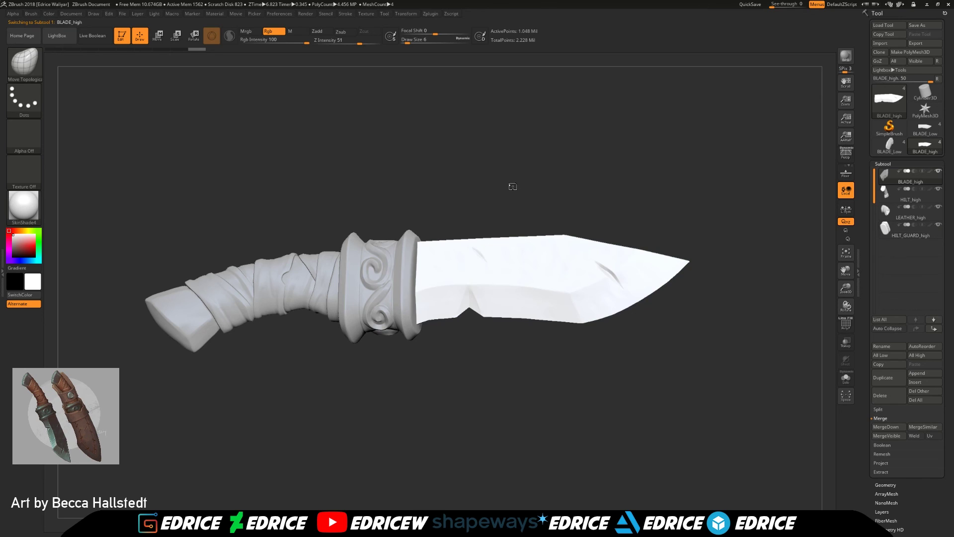